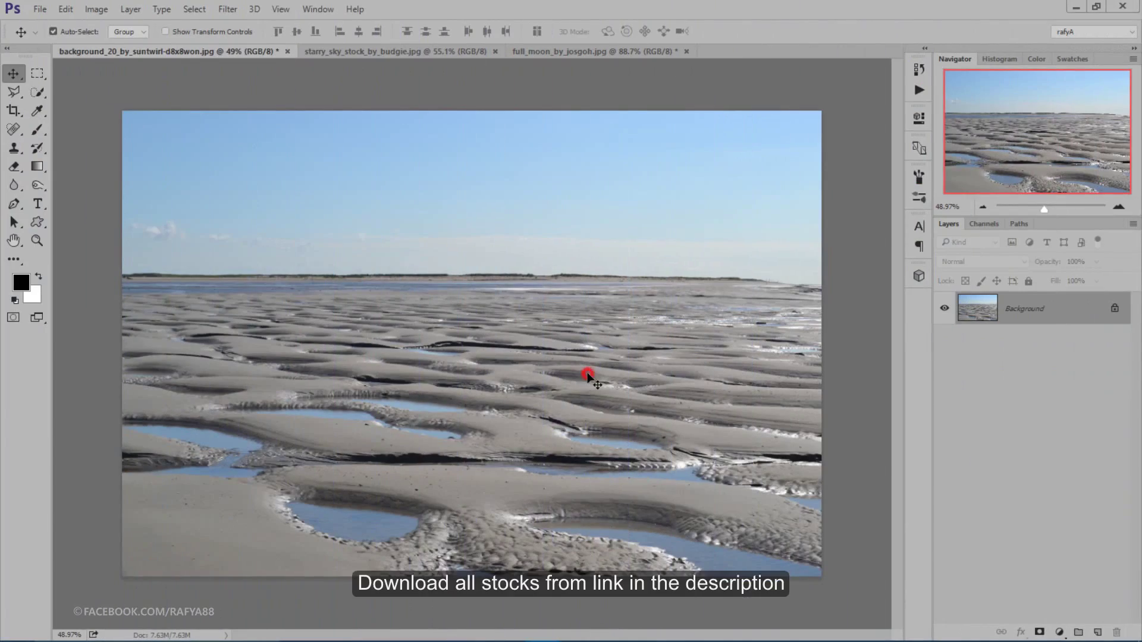
Step: Set up the Quick Selection tool in Add to selection mode with a 19 px brush
left_click(588, 376)
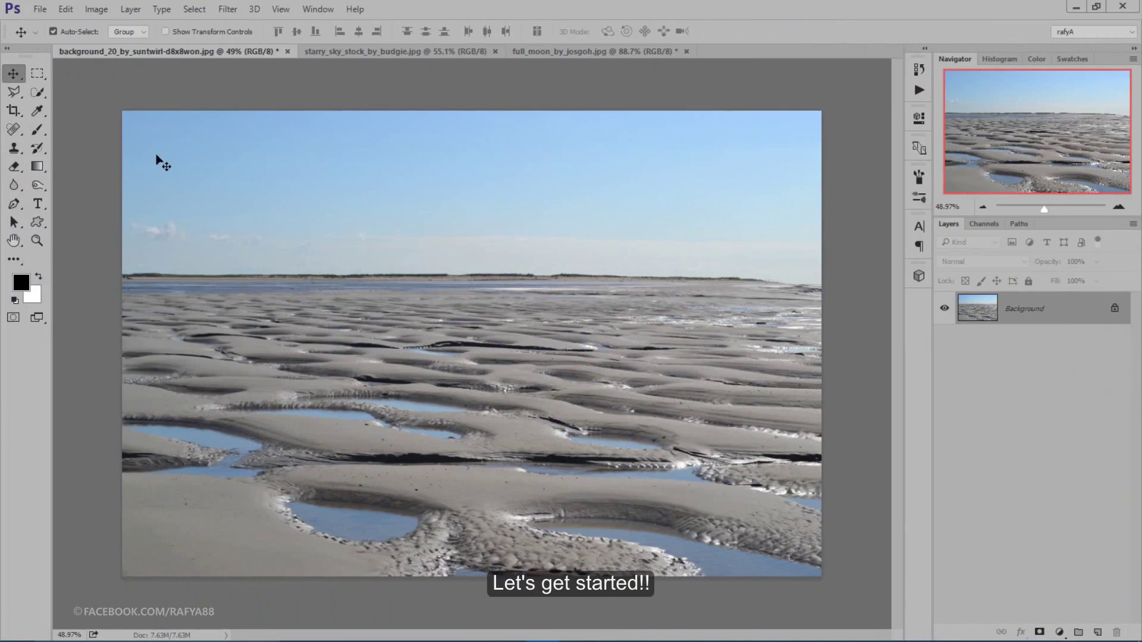
left_click(39, 93)
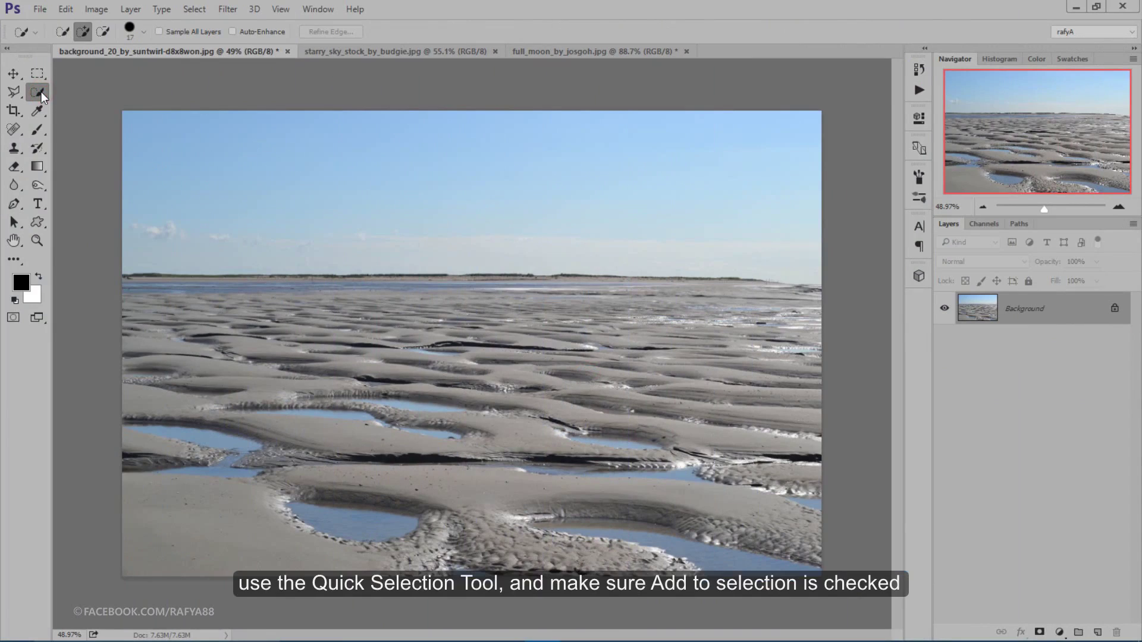
left_click(82, 35)
left_click(142, 32)
left_click_drag(74, 70, 87, 70)
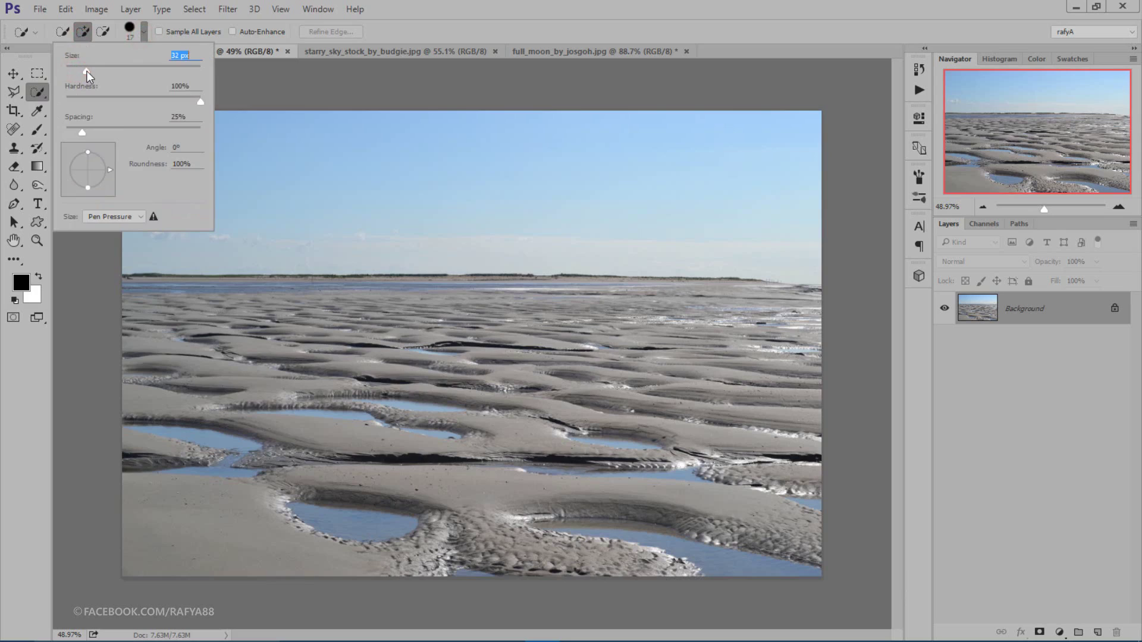
key("Return")
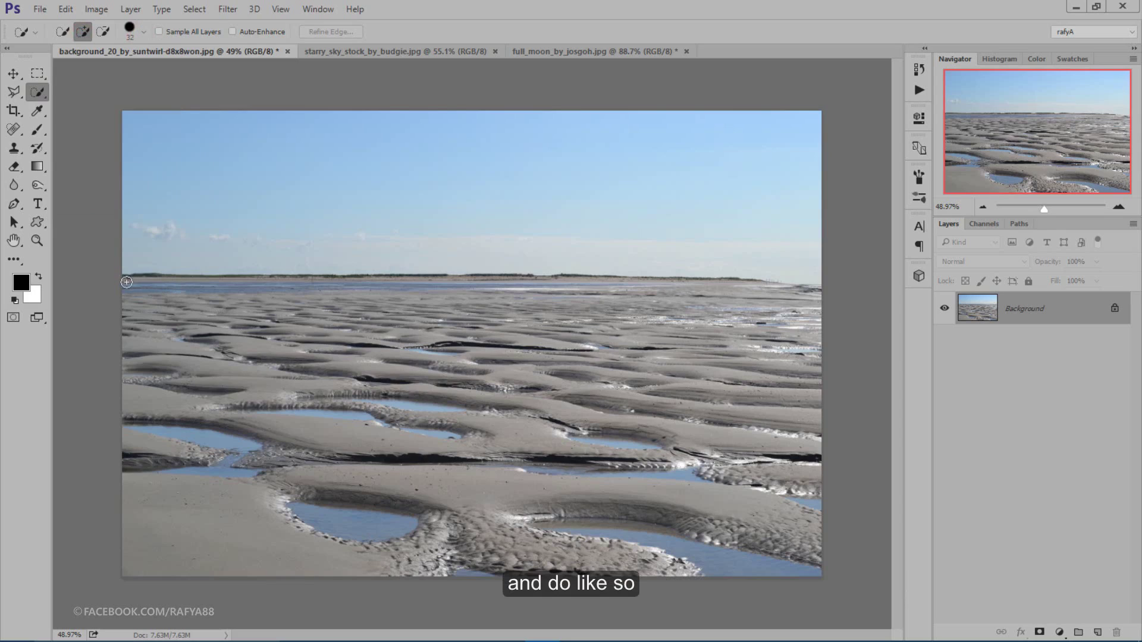
Step: Select the sand and water up to the horizon and add a layer mask hiding the sky
mouse_move(125, 282)
left_mouse_down()
mouse_move(588, 323)
mouse_move(470, 558)
left_mouse_up()
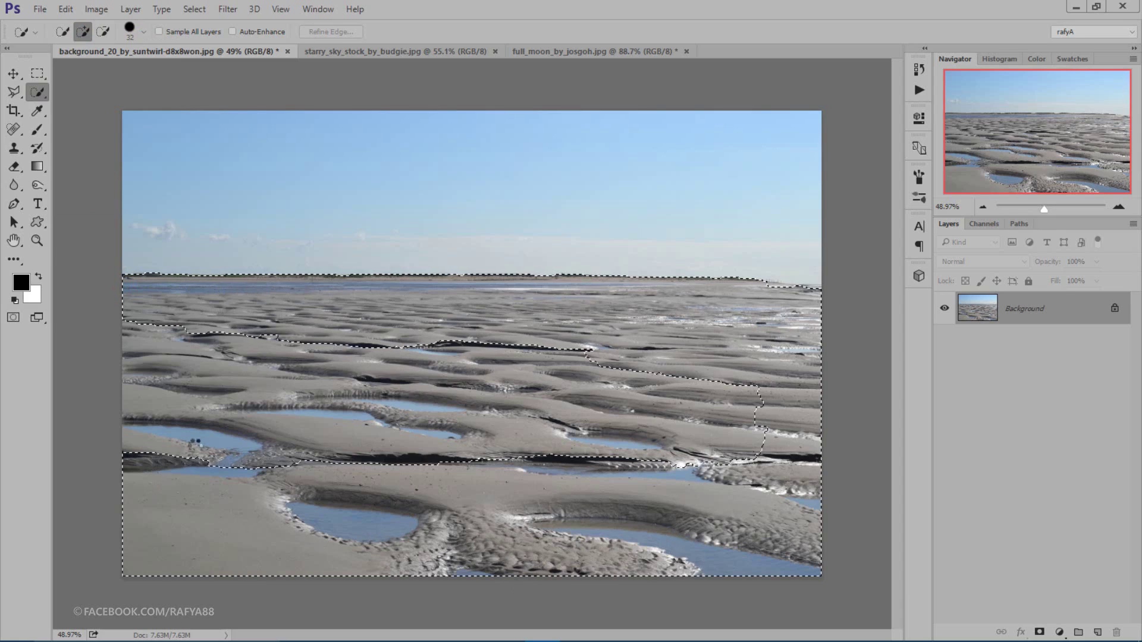
left_click_drag(471, 557, 381, 415)
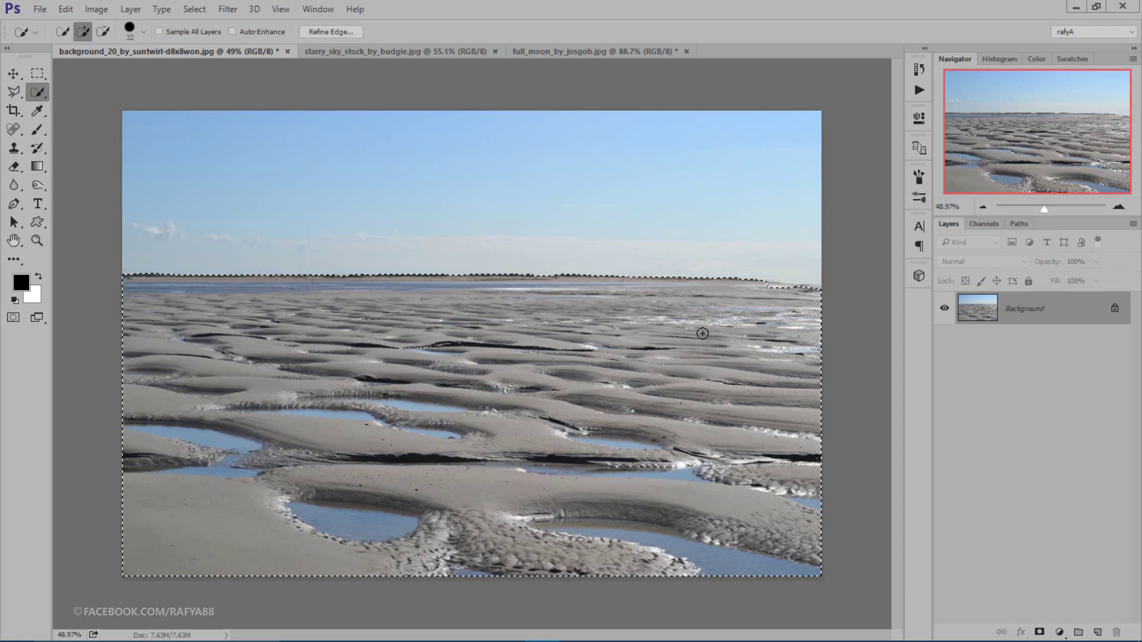
left_click(773, 289)
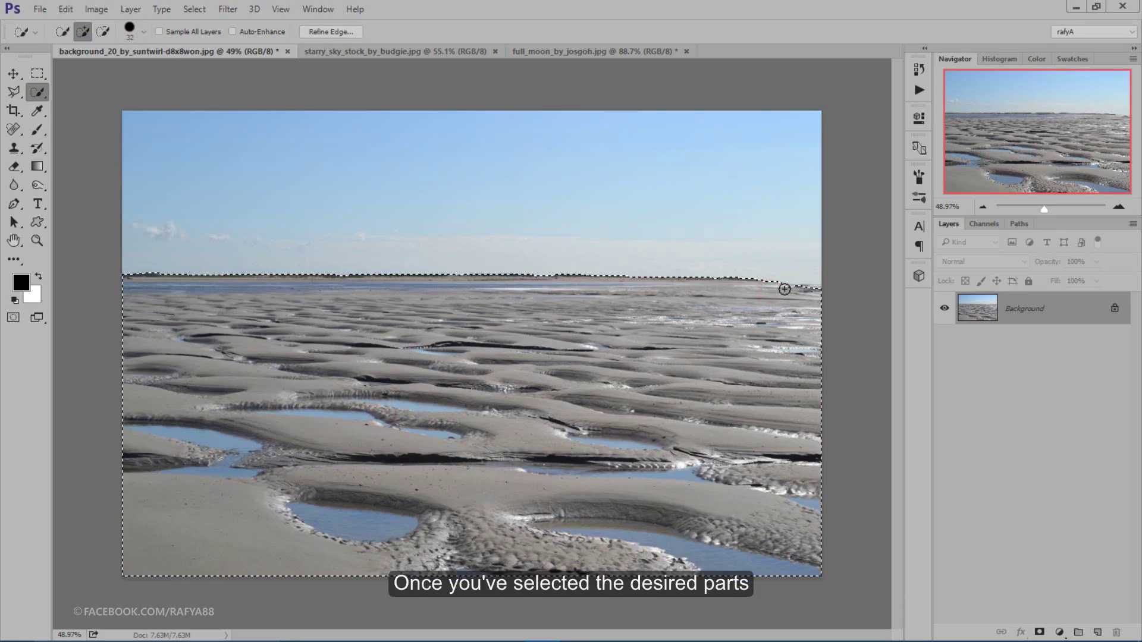
left_click_drag(790, 290, 812, 292)
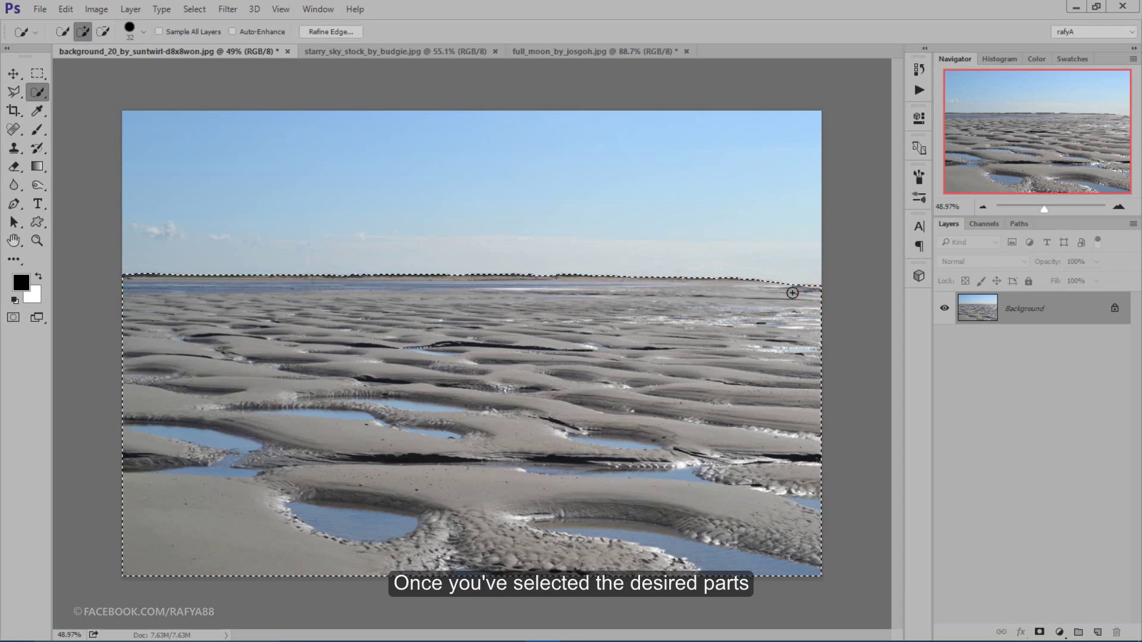
left_click(1040, 632)
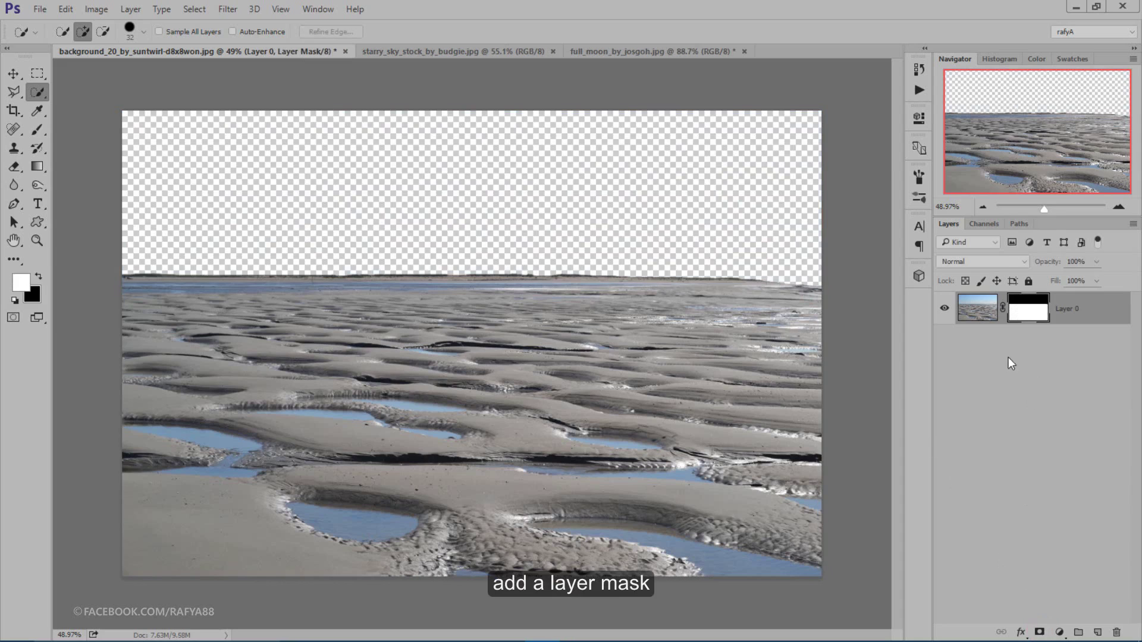
scroll(494, 268, "up", 1)
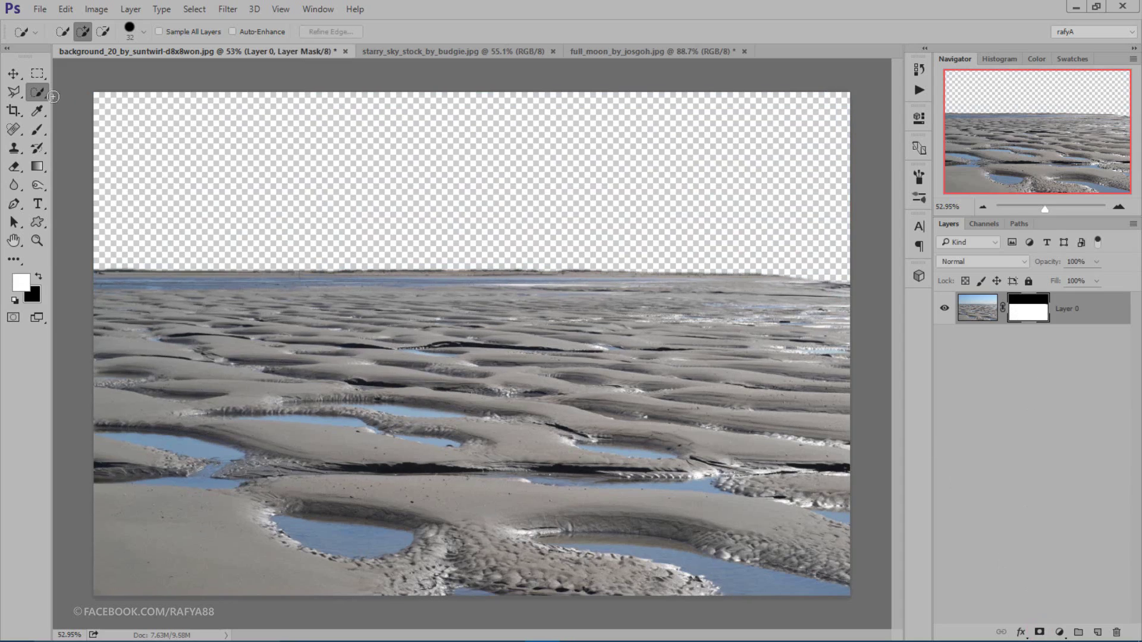
left_click(14, 74)
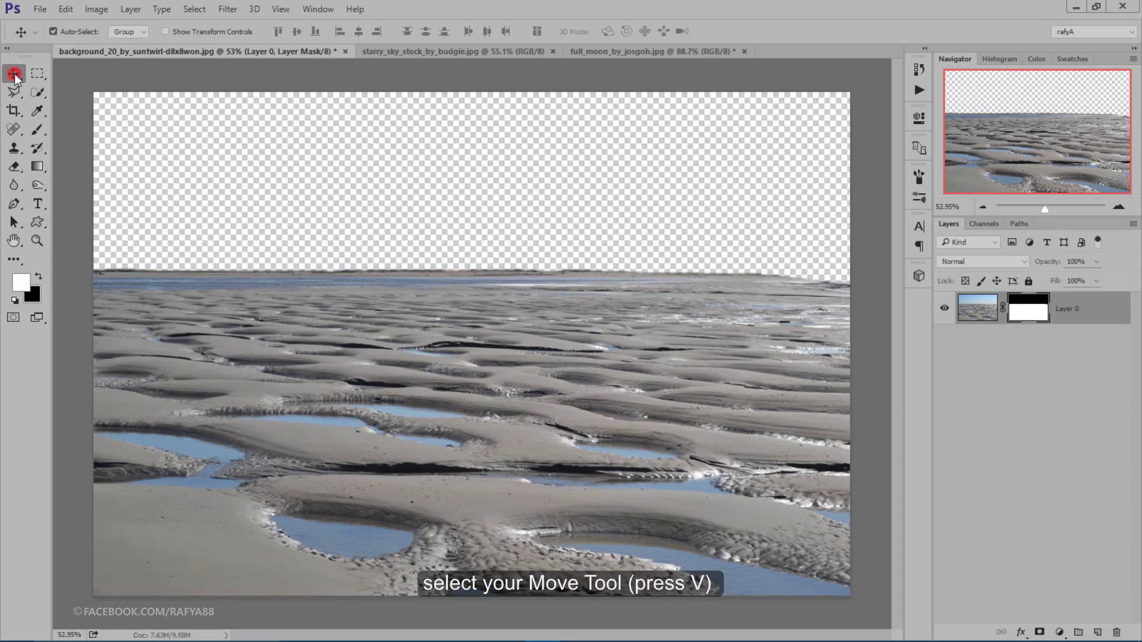
Step: Bring the starry sky image into the beach document and place it beneath the sand layer
left_click(423, 52)
left_click_drag(505, 163, 476, 170)
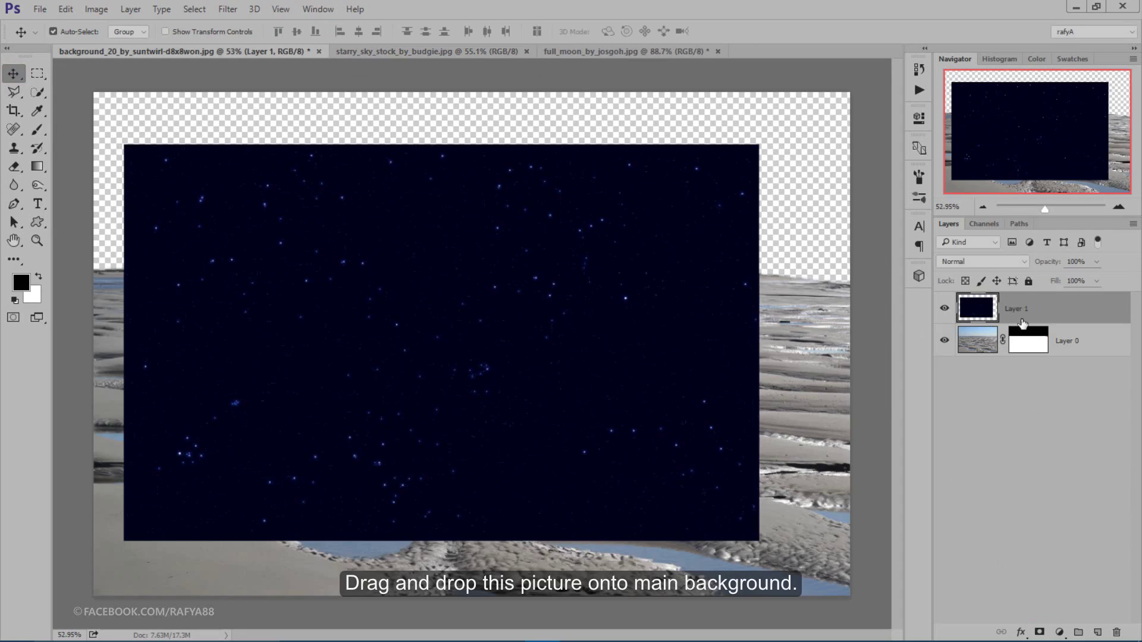
left_click_drag(1026, 315, 1041, 371)
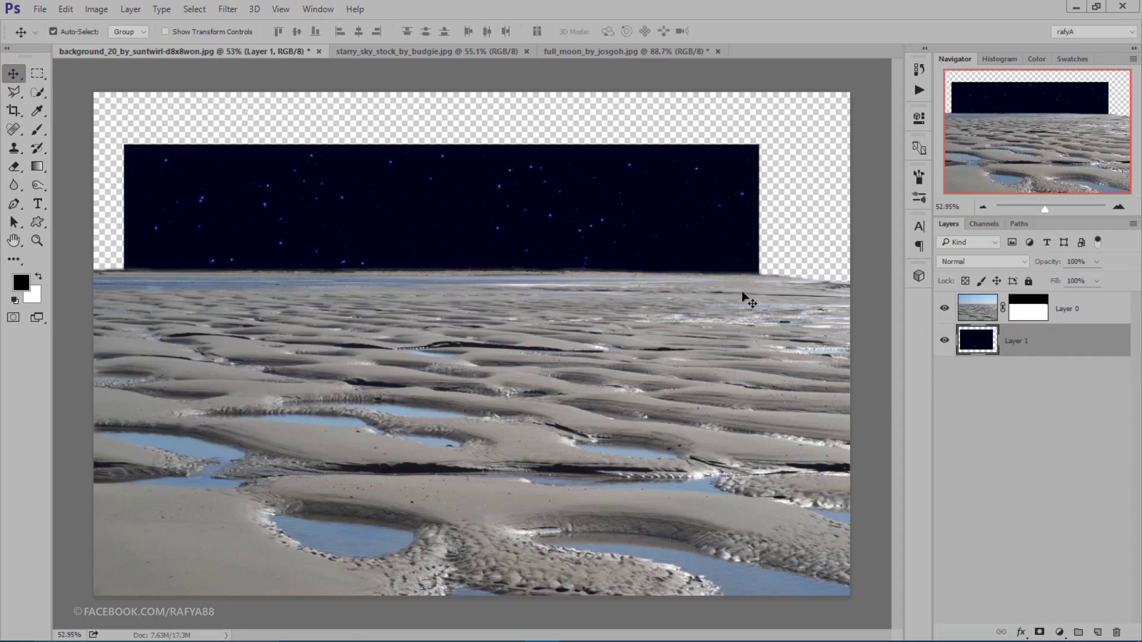
mouse_move(565, 242)
left_mouse_down()
mouse_move(573, 113)
mouse_move(588, 194)
left_mouse_up()
scroll(588, 195, "down", 2)
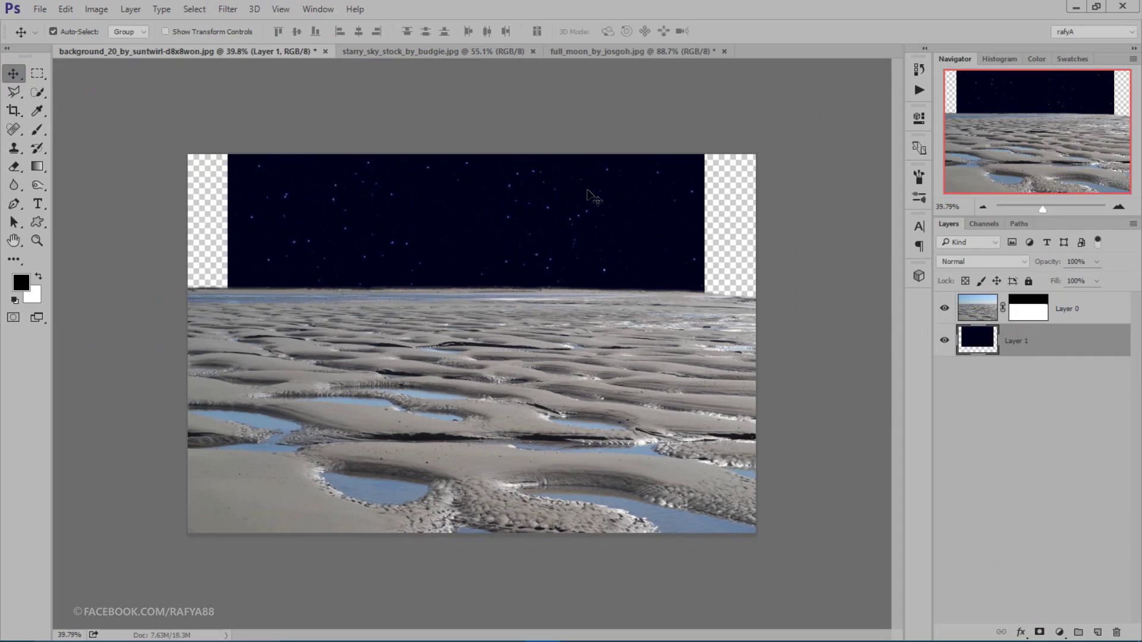
Step: Scale and position the starry sky to fill the canvas above the horizon
key("ctrl+t")
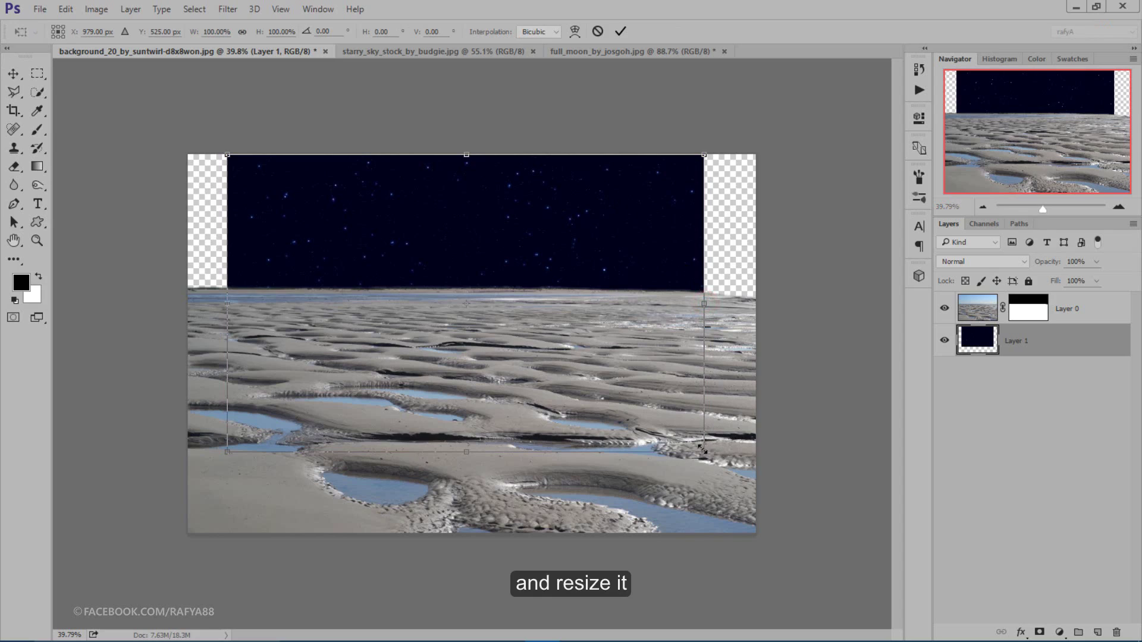
left_click_drag(703, 450, 760, 487)
left_click_drag(692, 431, 698, 407)
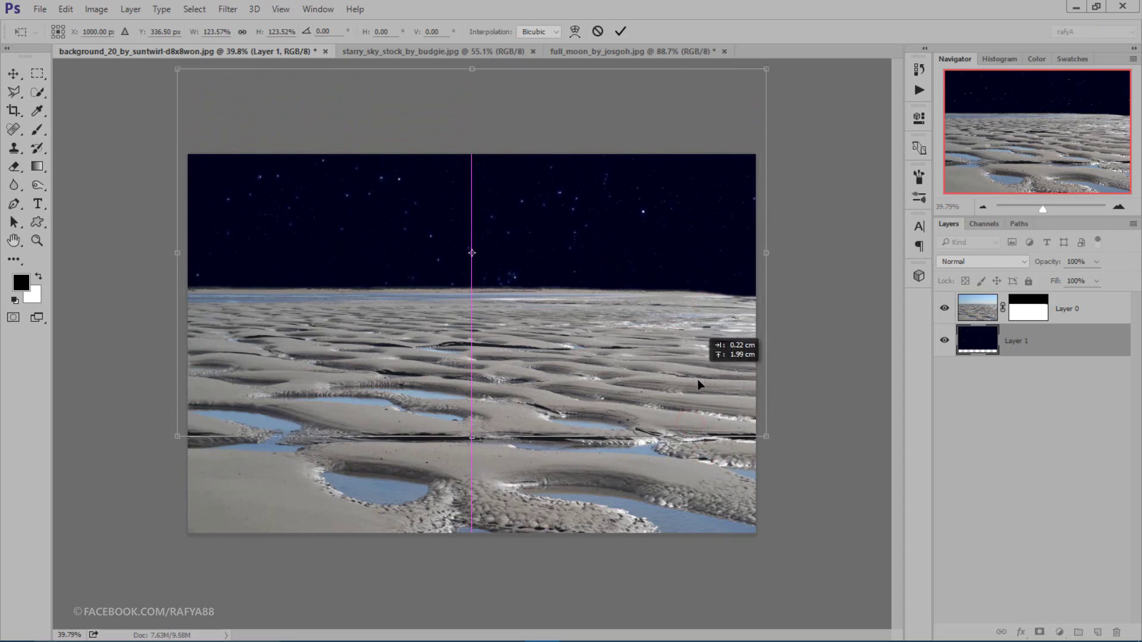
left_click_drag(473, 95, 482, 148)
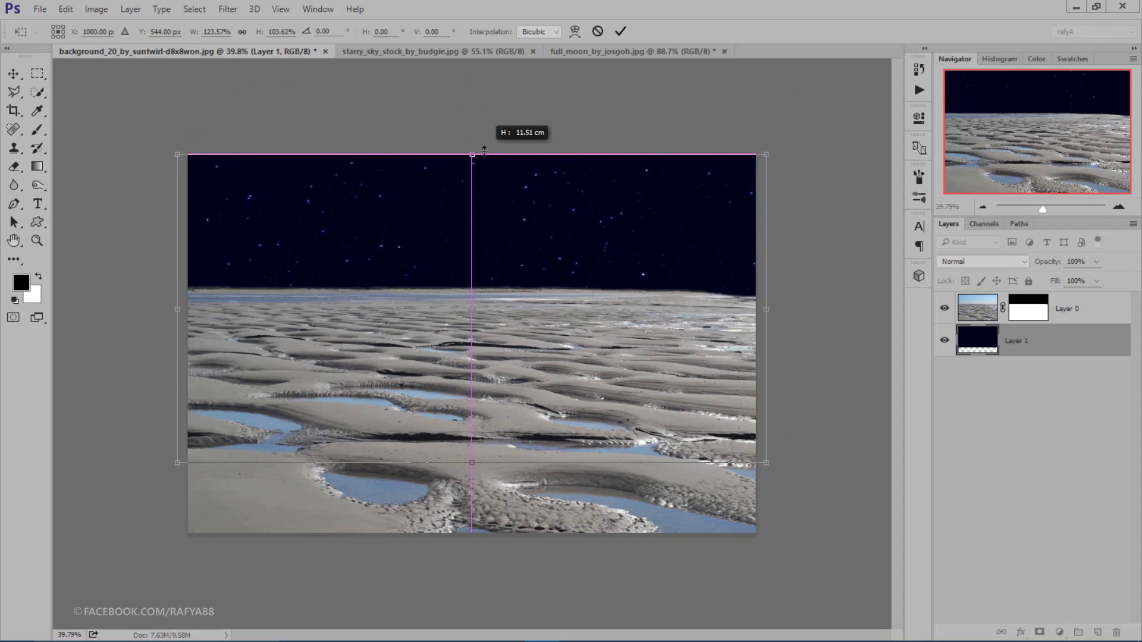
left_click_drag(482, 147, 482, 149)
Step: Commit the sky transform, then squash Layer 0's sand vertically to lower the horizon
left_click(619, 32)
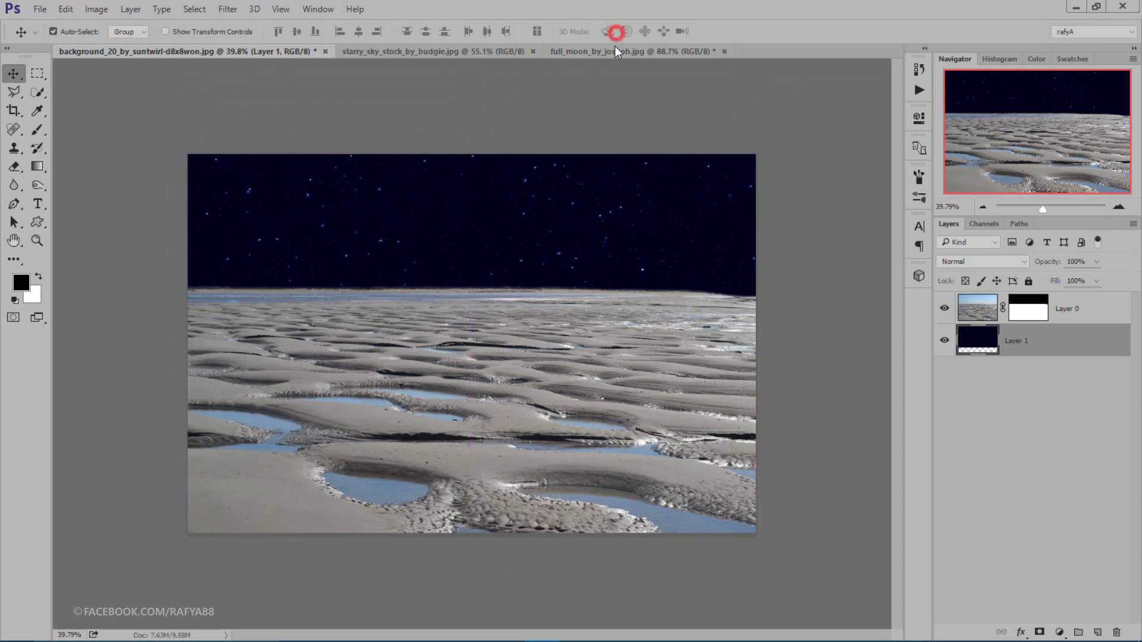
left_click(1068, 307)
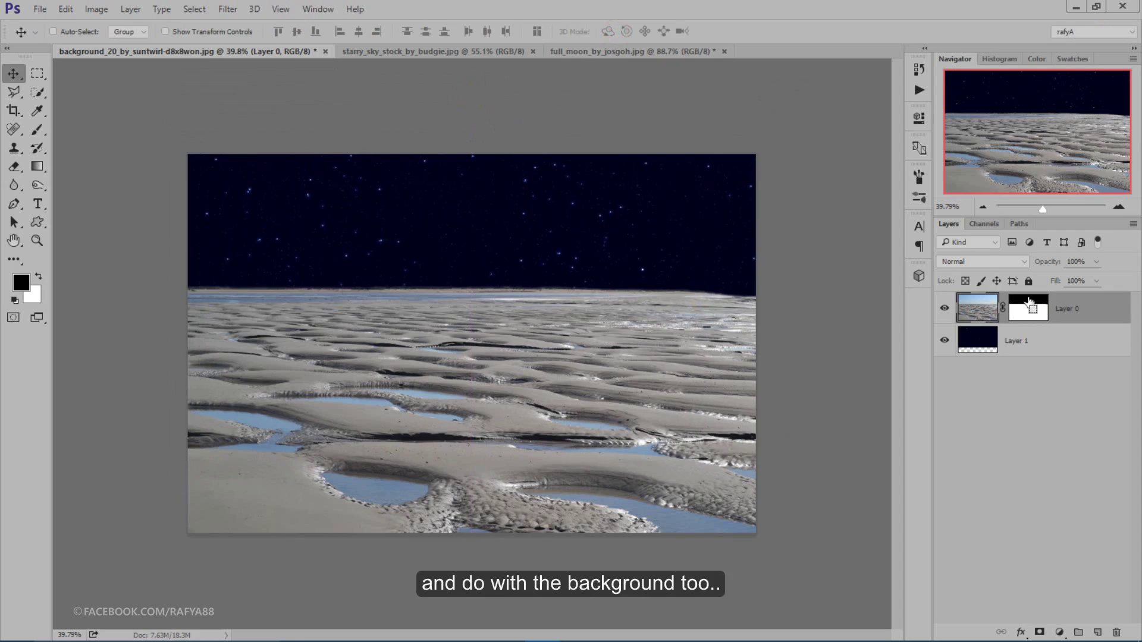
key("ctrl+t")
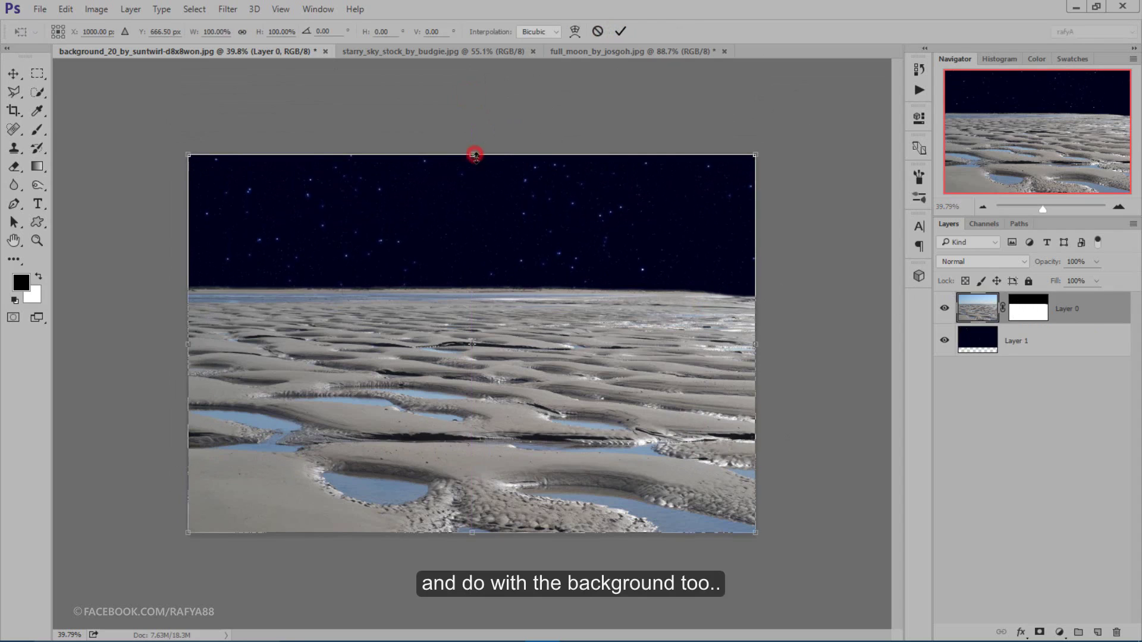
mouse_move(474, 153)
left_mouse_down()
mouse_move(493, 229)
mouse_move(502, 209)
mouse_move(504, 229)
left_mouse_up()
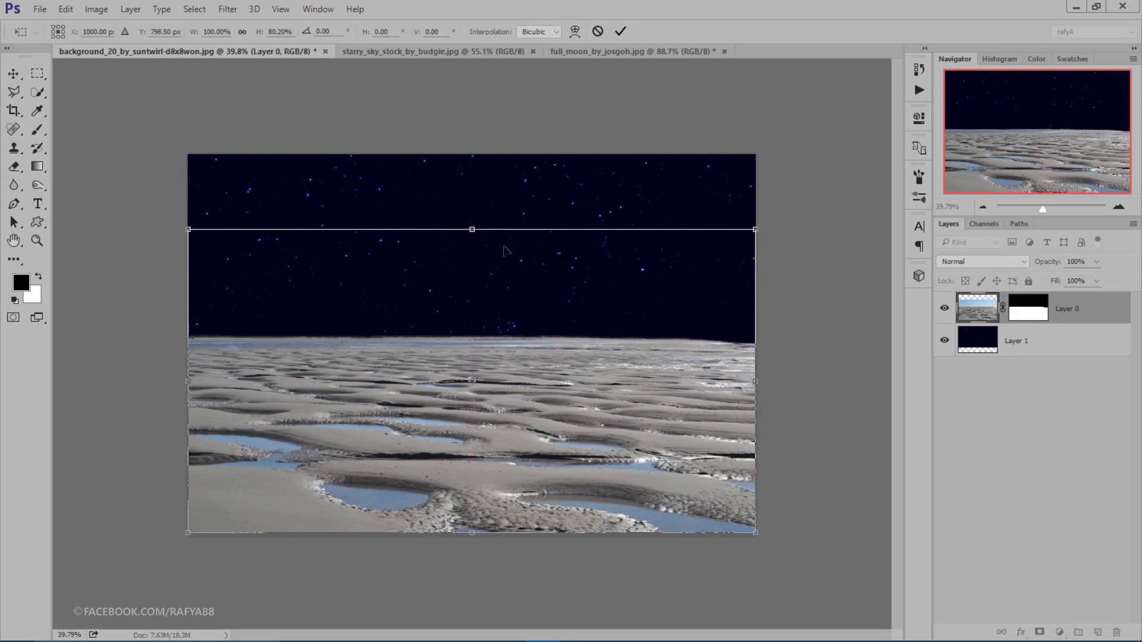
left_click(620, 31)
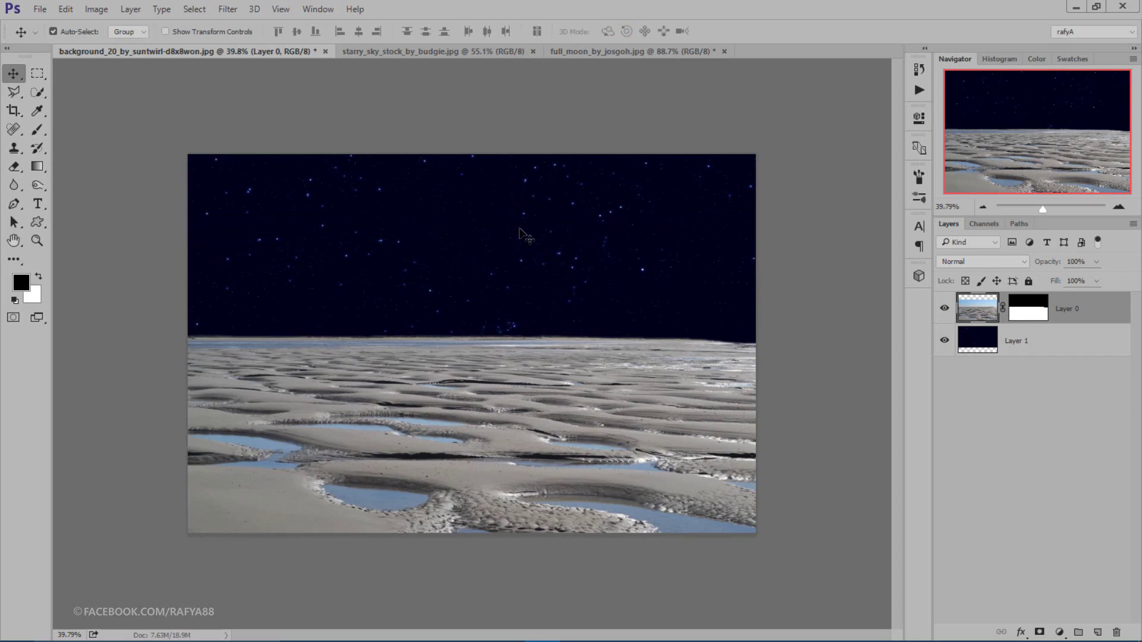
scroll(519, 230, "up", 1)
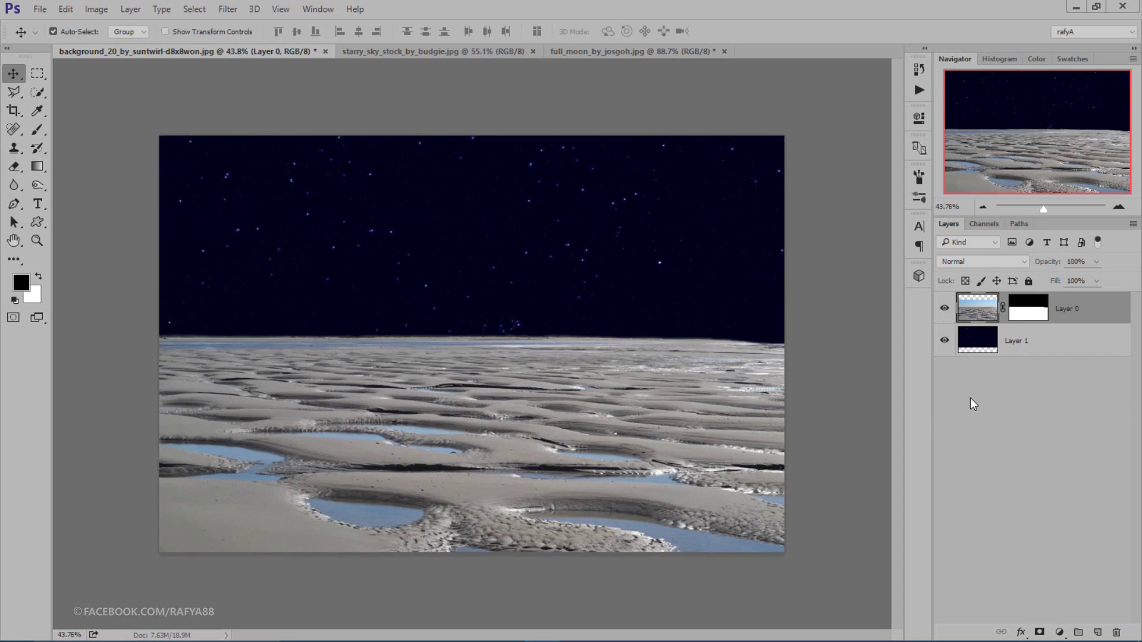
Step: Add a Curves adjustment above the starry sky, lifting the black point slightly to soften the shadows
left_click(1044, 339)
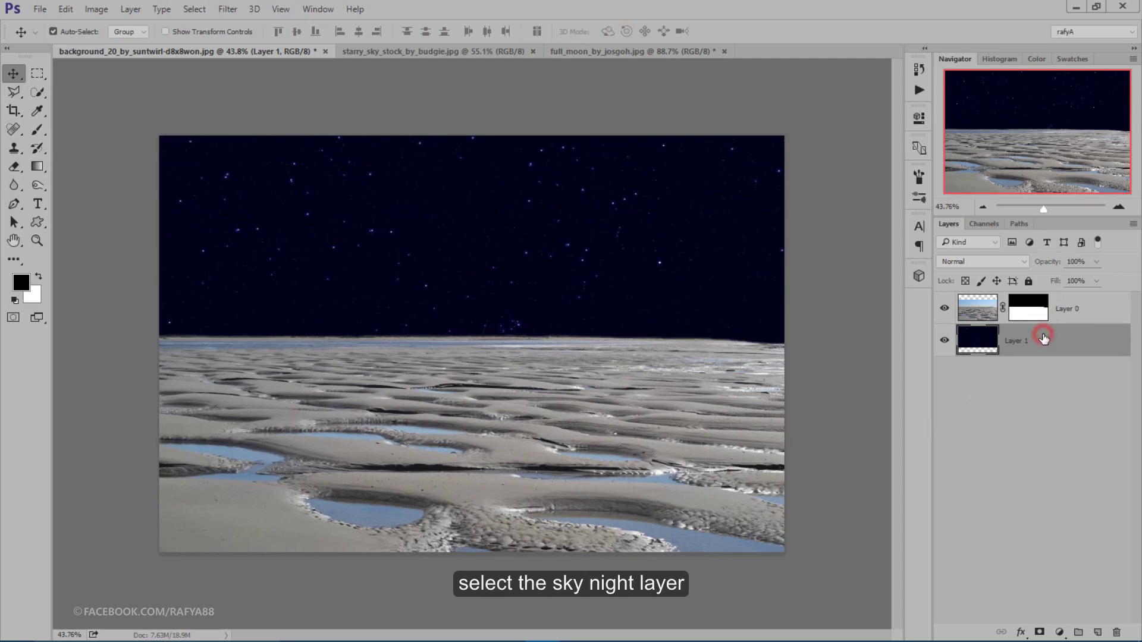
left_click(1060, 632)
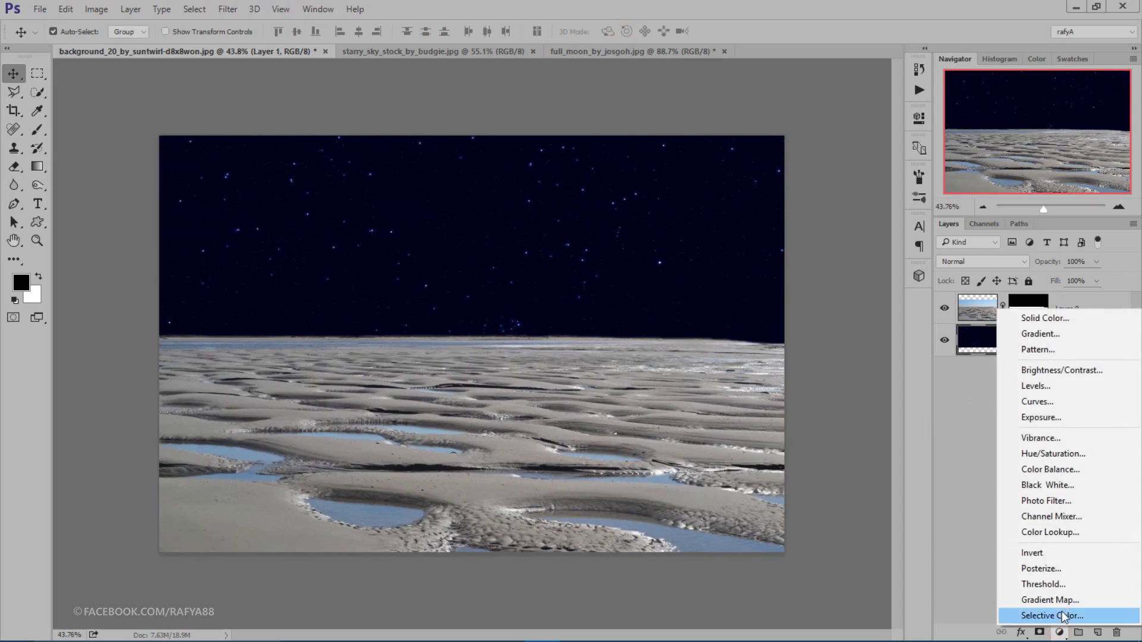
left_click(1098, 408)
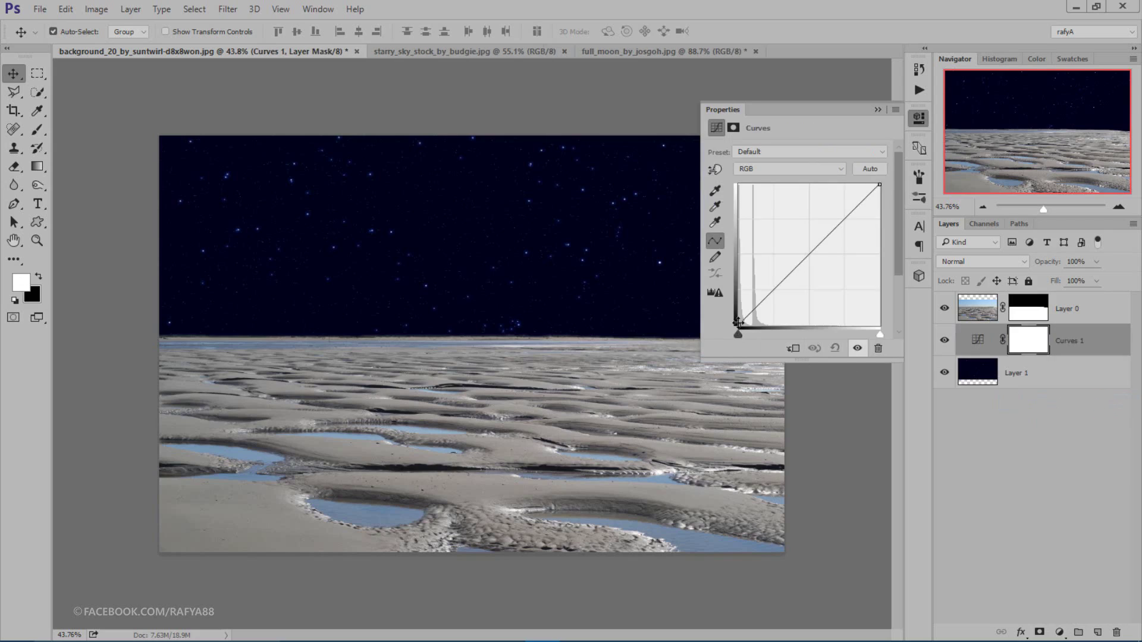
left_click(737, 325)
left_click_drag(732, 323, 736, 313)
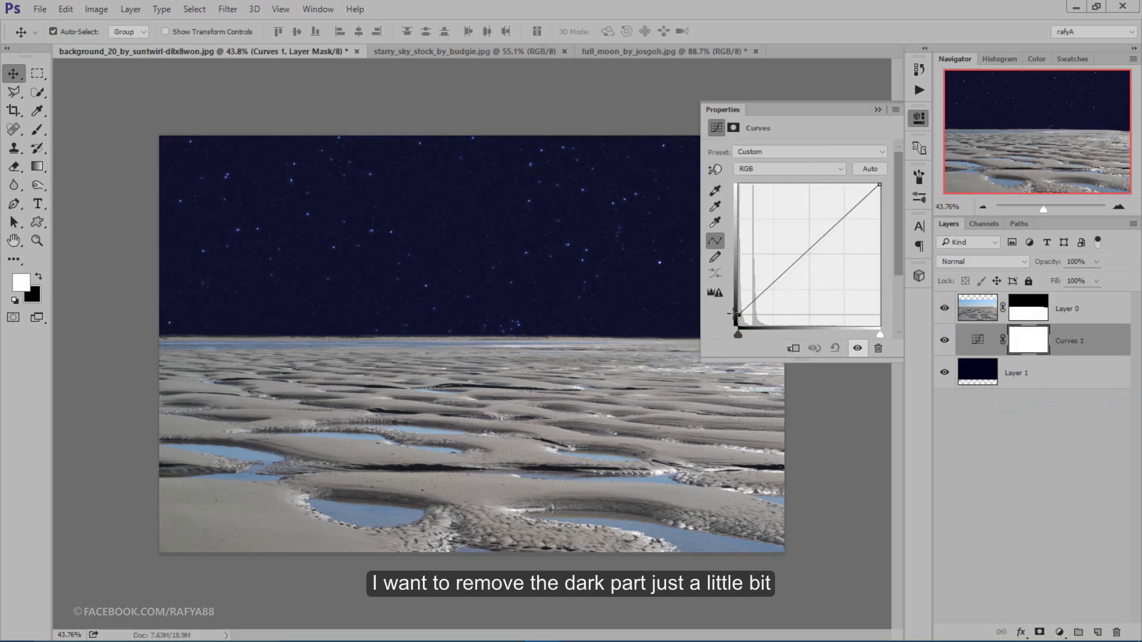
left_click(882, 111)
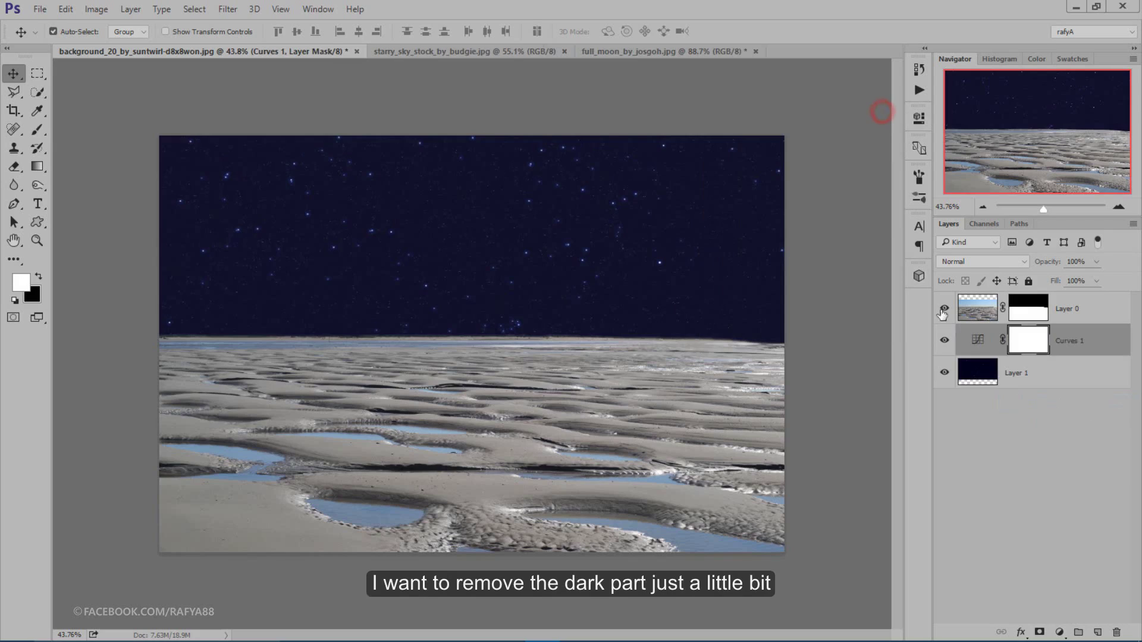
left_click(944, 340)
left_click(944, 341)
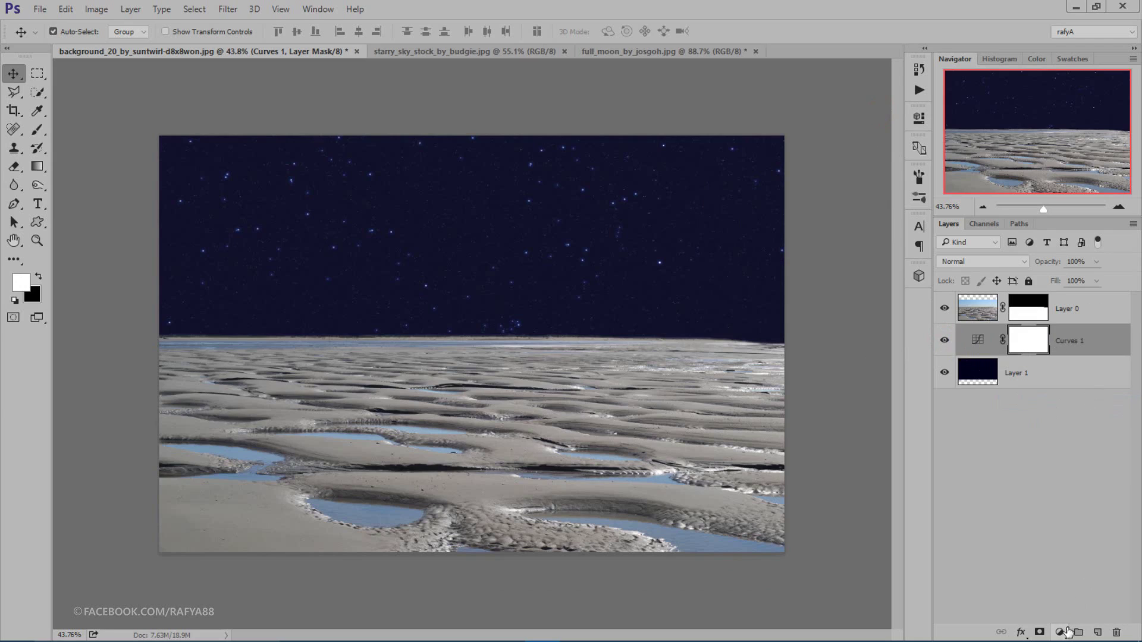
Step: On a new layer, prepare a Linear Gradient with a brighter version of the sampled sky blue
left_click(1098, 633)
key("d")
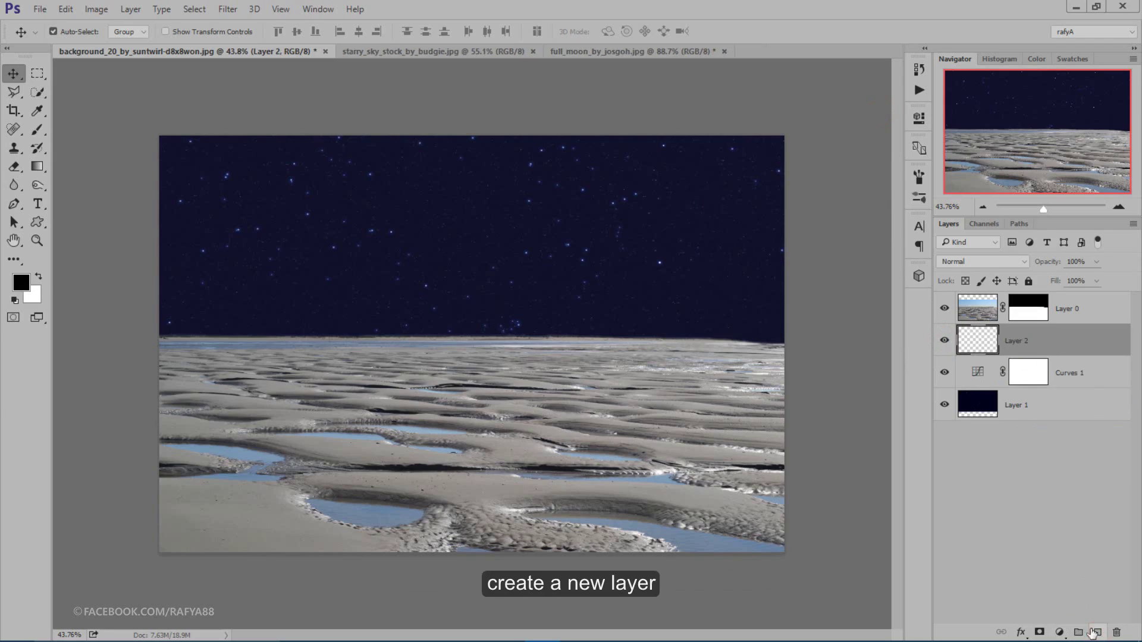
left_click(43, 169)
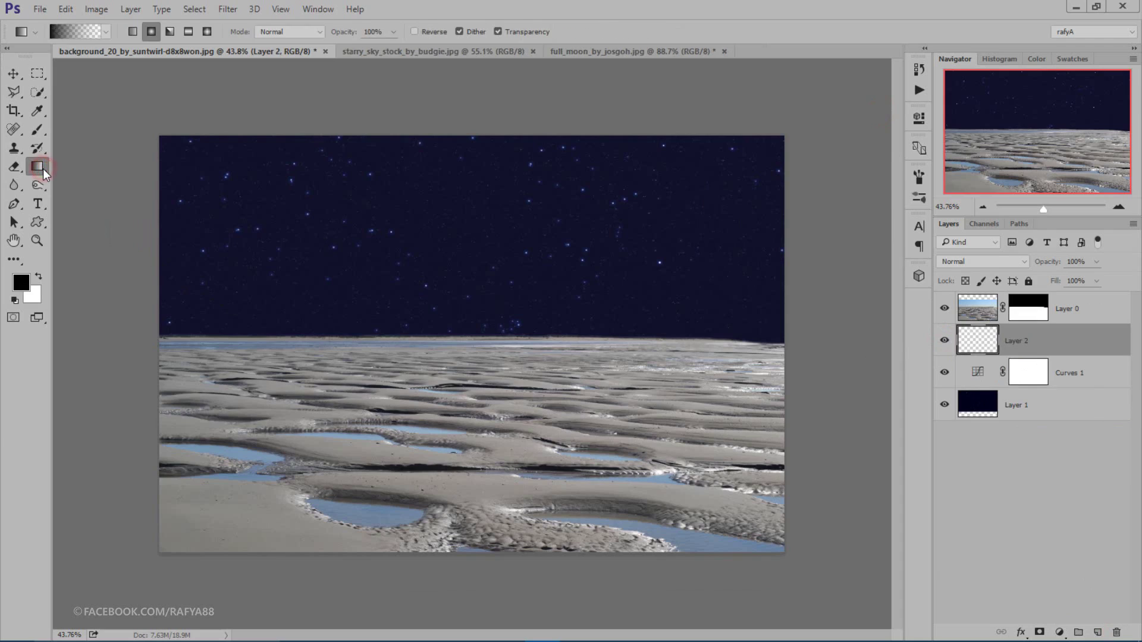
left_click(133, 34)
left_click(23, 283)
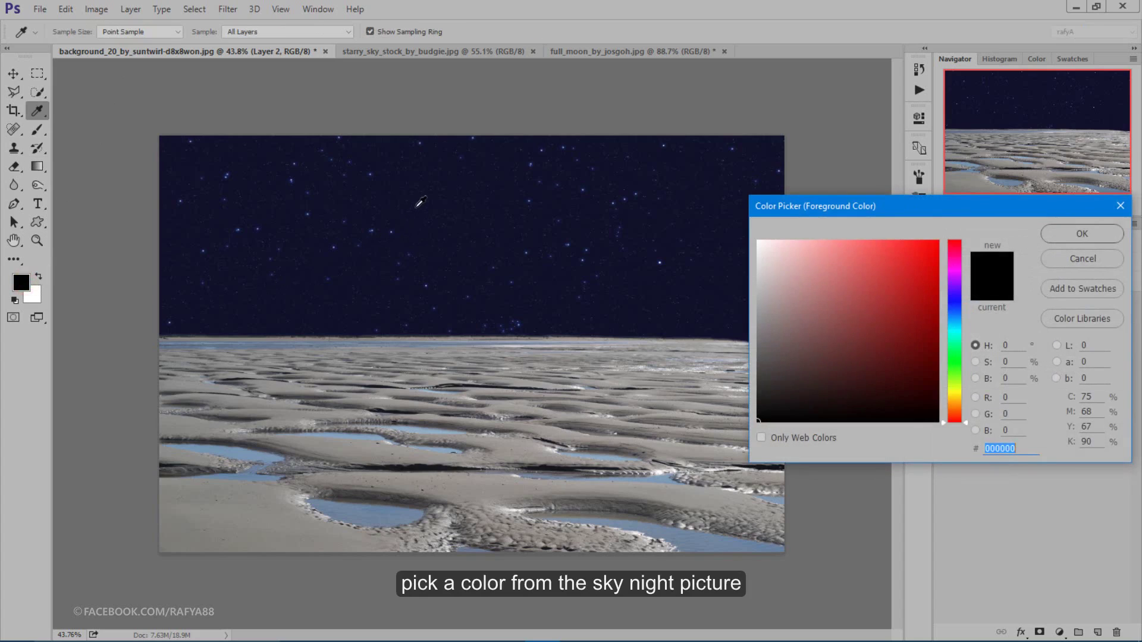
left_click(420, 198)
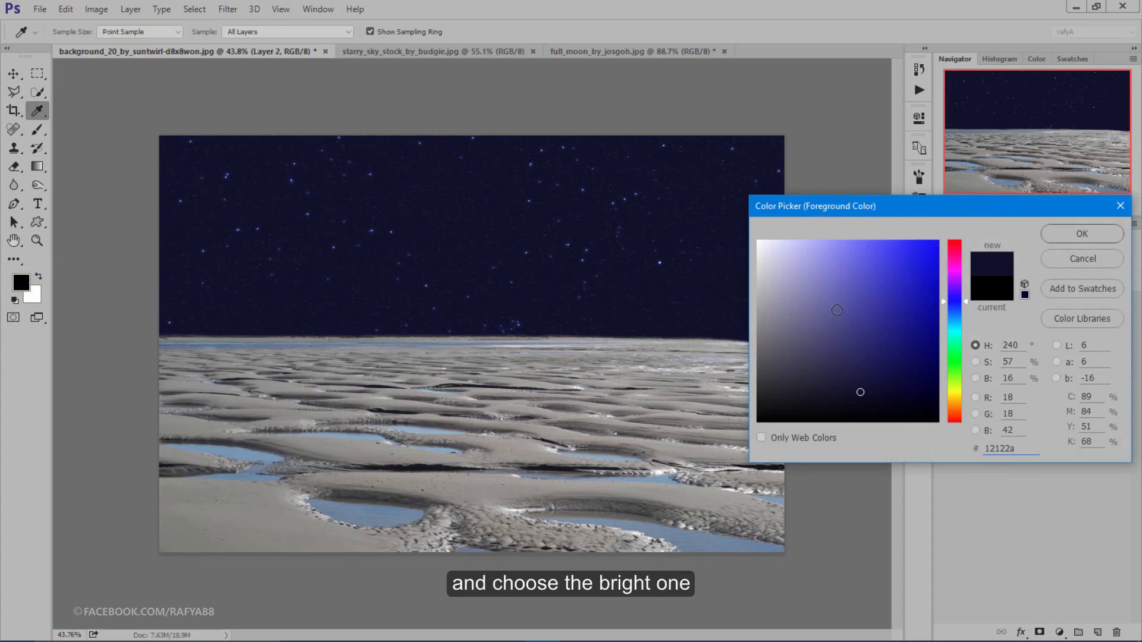
left_click(837, 310)
left_click_drag(837, 309, 837, 309)
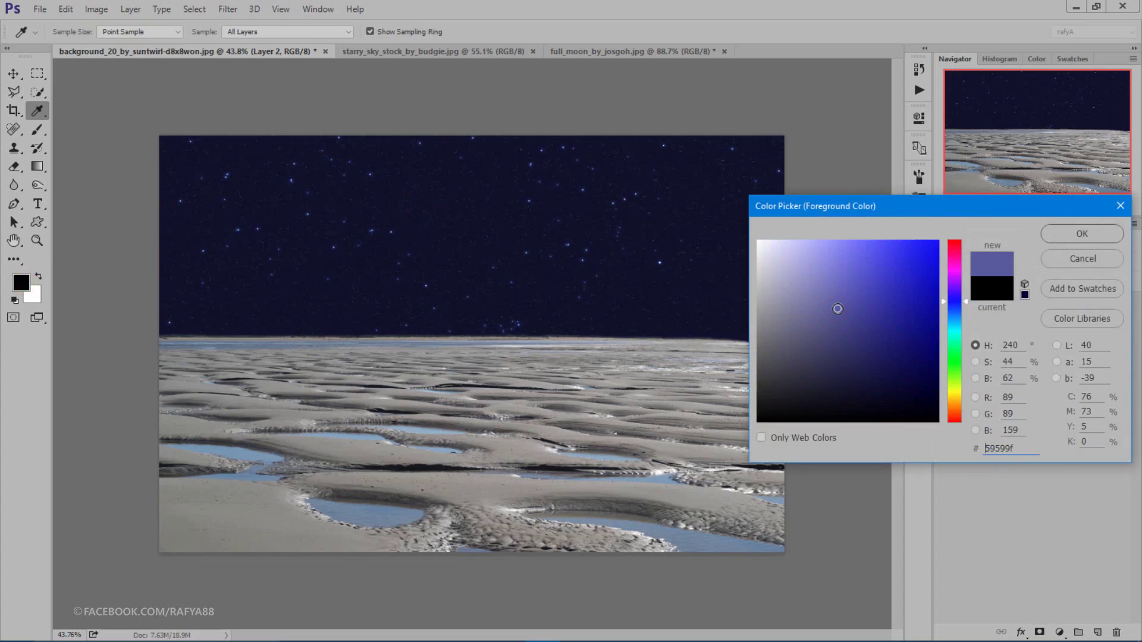
left_click(1071, 234)
key("g")
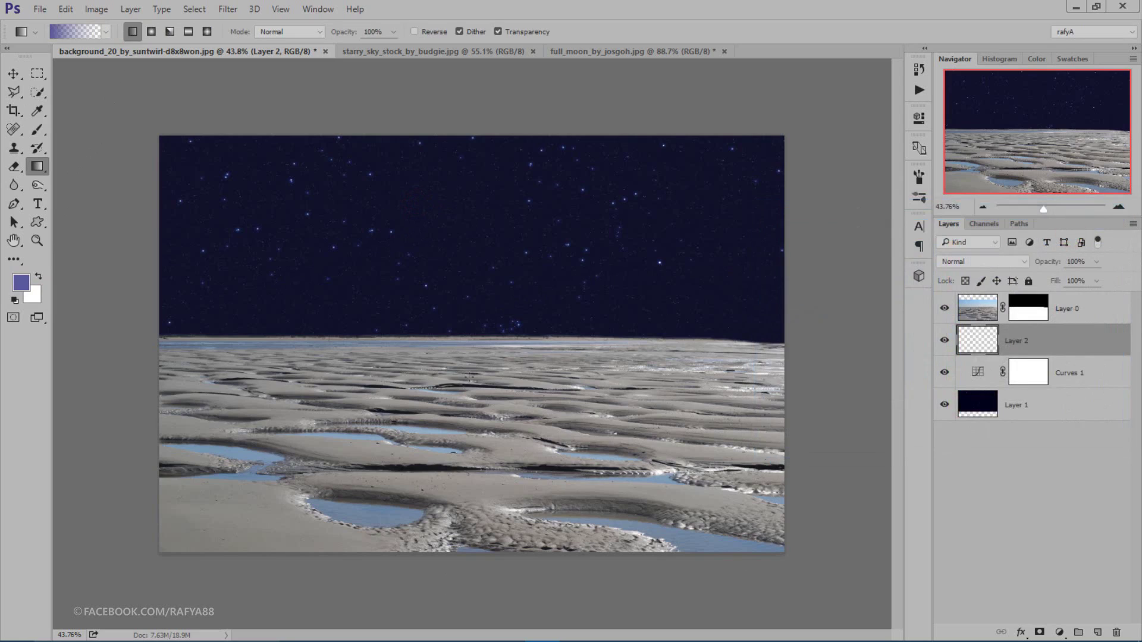
Step: Draw the blue gradient rising from the horizon and stretch it taller
left_click_drag(469, 377, 469, 205)
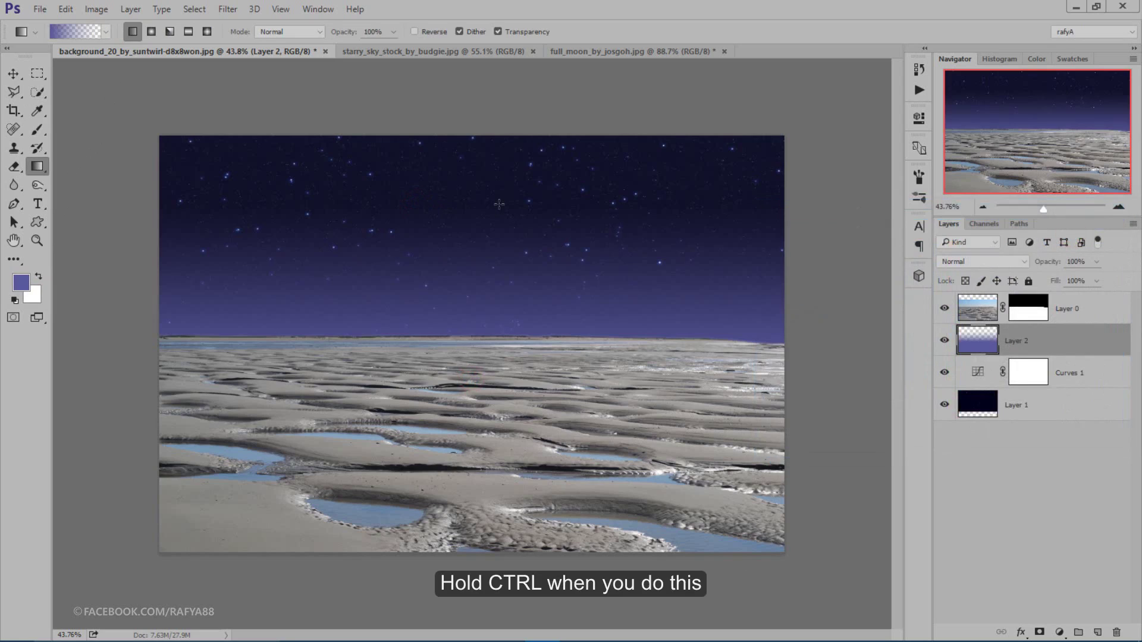
left_click_drag(482, 395, 479, 240)
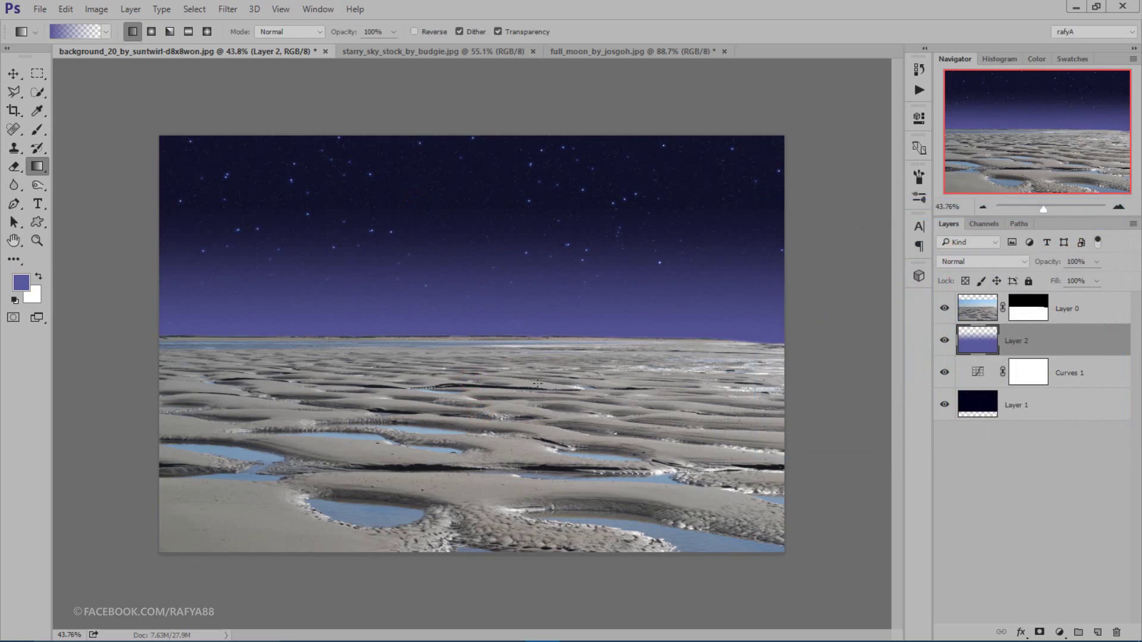
key("ctrl+t")
mouse_move(472, 204)
left_mouse_down()
mouse_move(487, 142)
mouse_move(486, 161)
left_mouse_up()
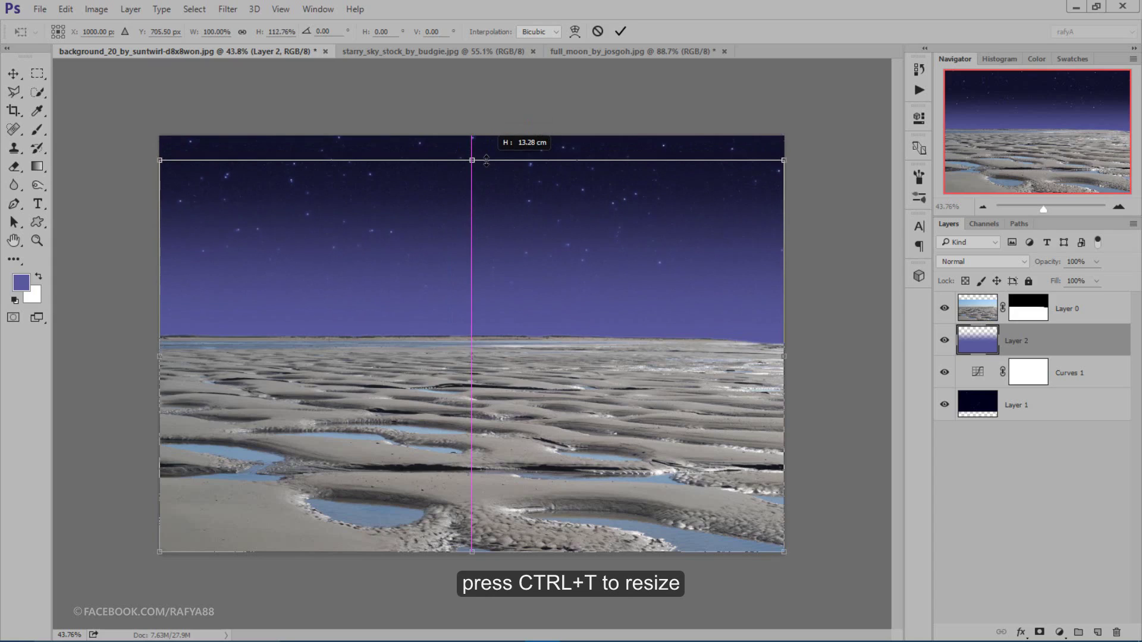
Step: Commit the resized blue glow and select the sand layer Layer 0
left_click(620, 31)
key("g")
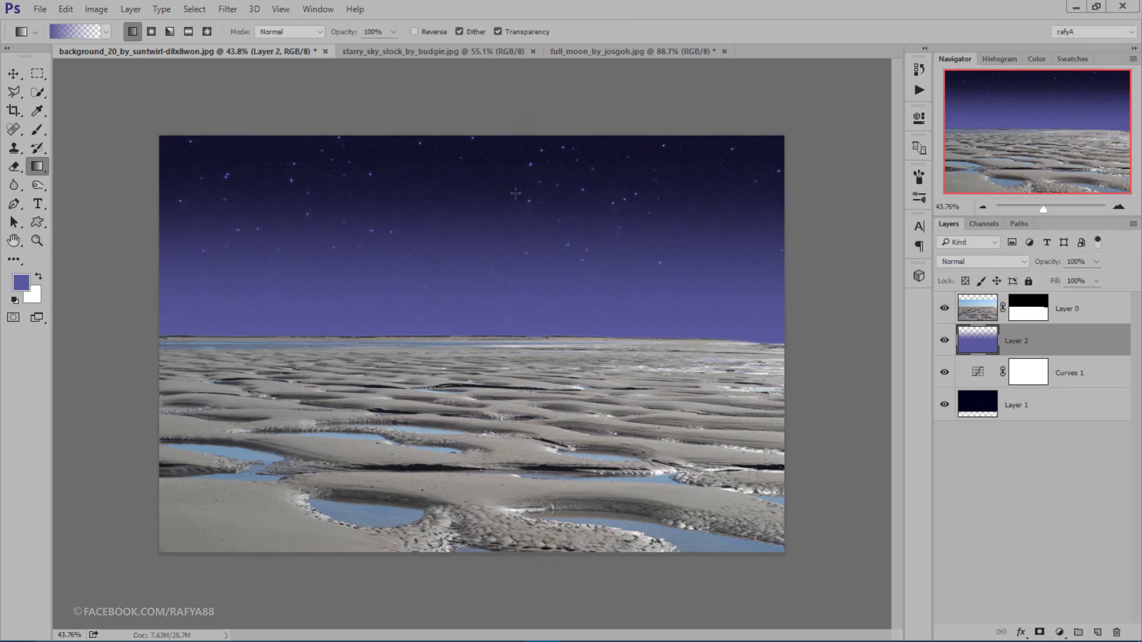
left_click(1068, 311)
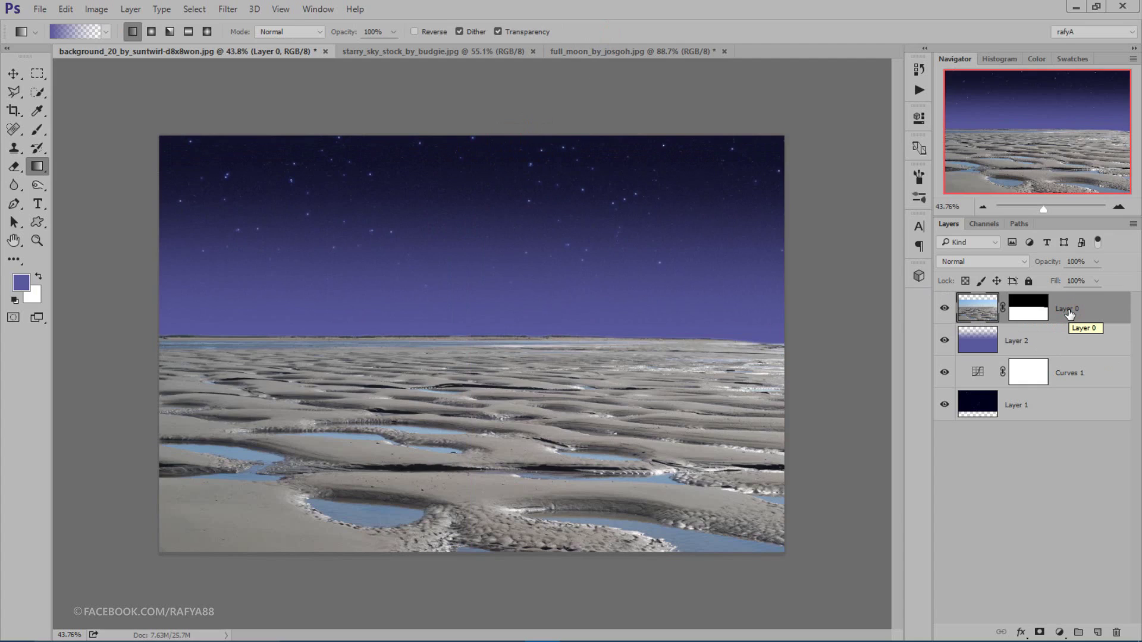
Step: Rename Layer 0 to 'background'
double_click(1069, 310)
type("background")
left_click(1110, 311)
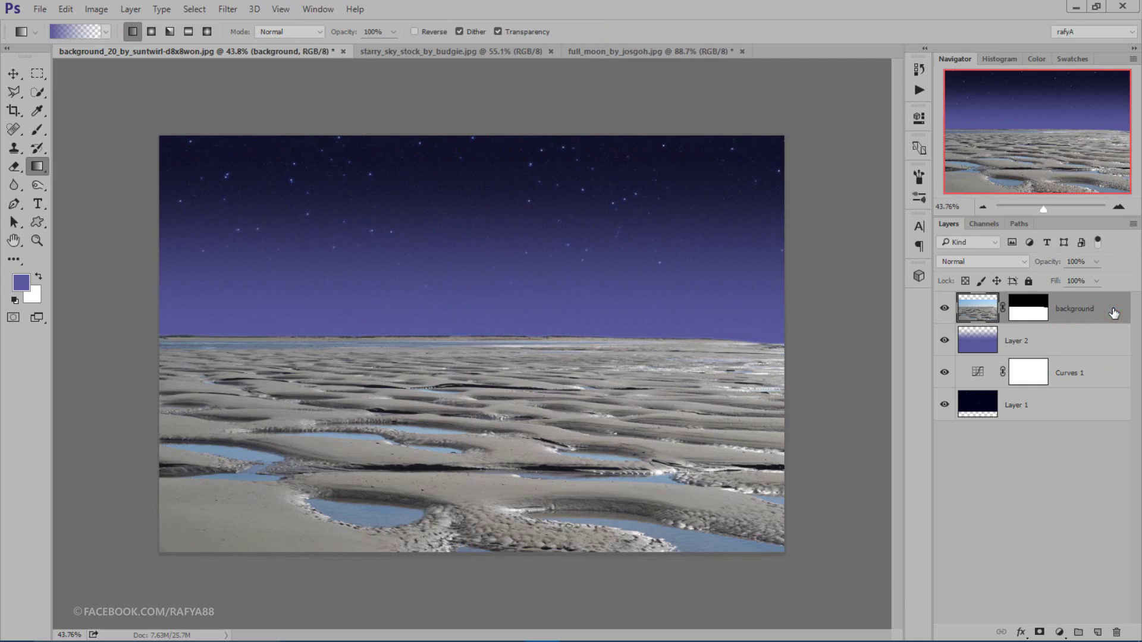
left_click(1060, 632)
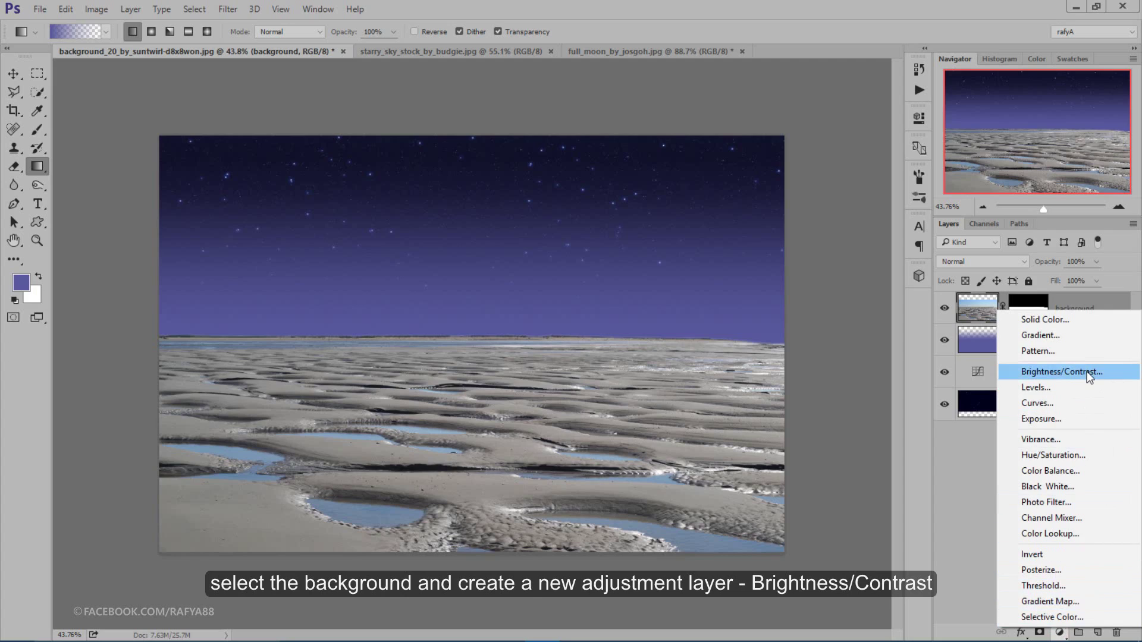
Step: Add a Brightness/Contrast layer clipped to the sand with Brightness -150 and Contrast 21
left_click(1062, 371)
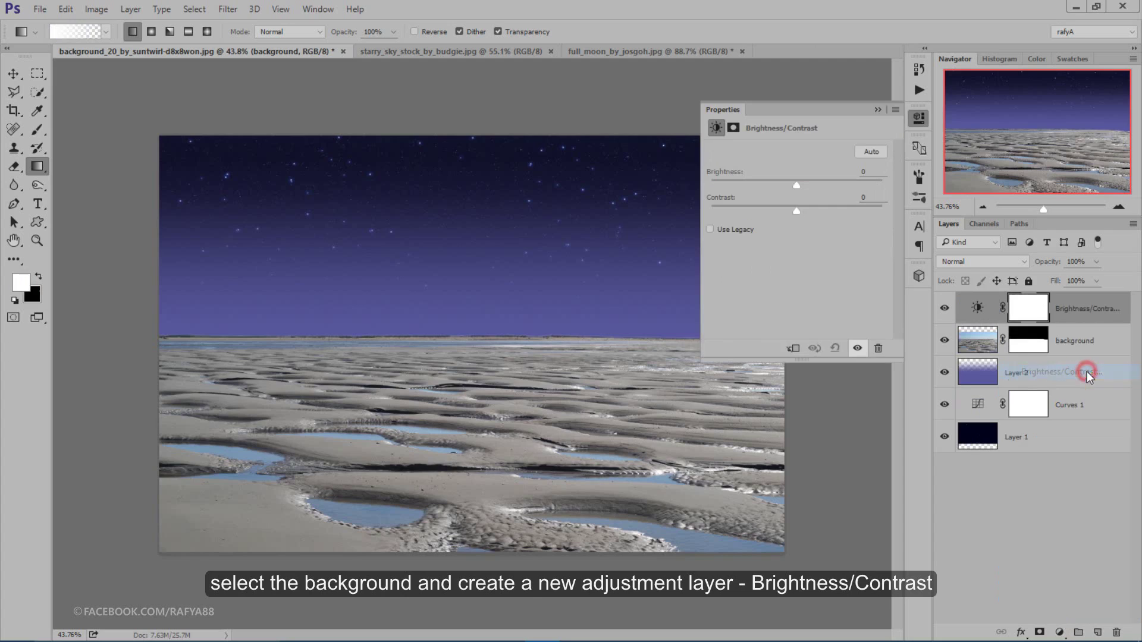
left_click(799, 351)
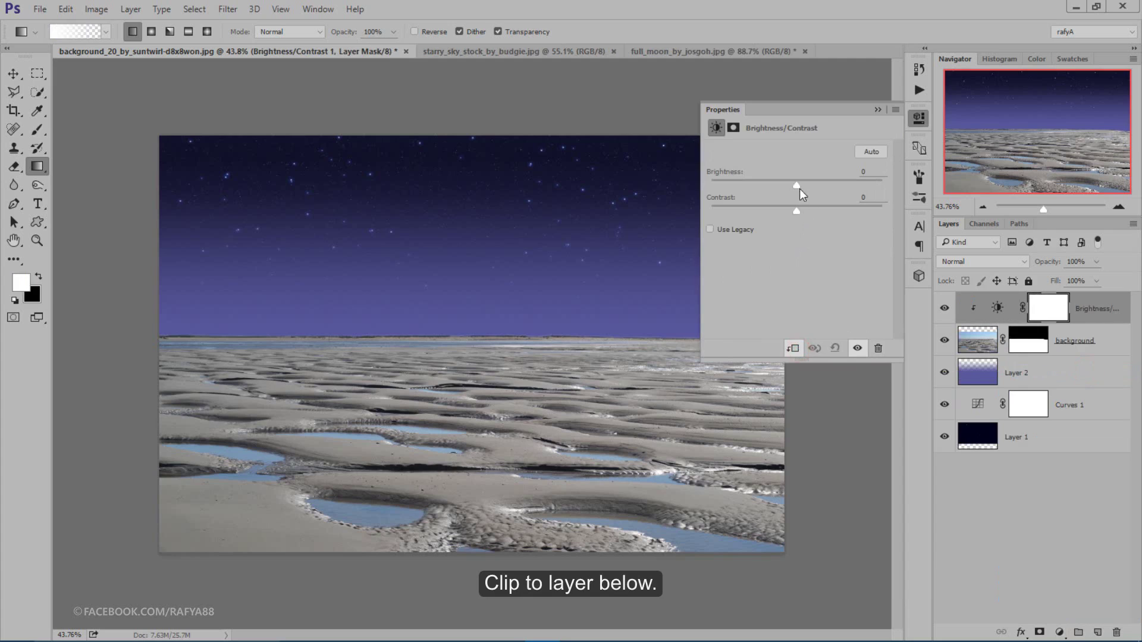
left_click_drag(798, 187, 714, 189)
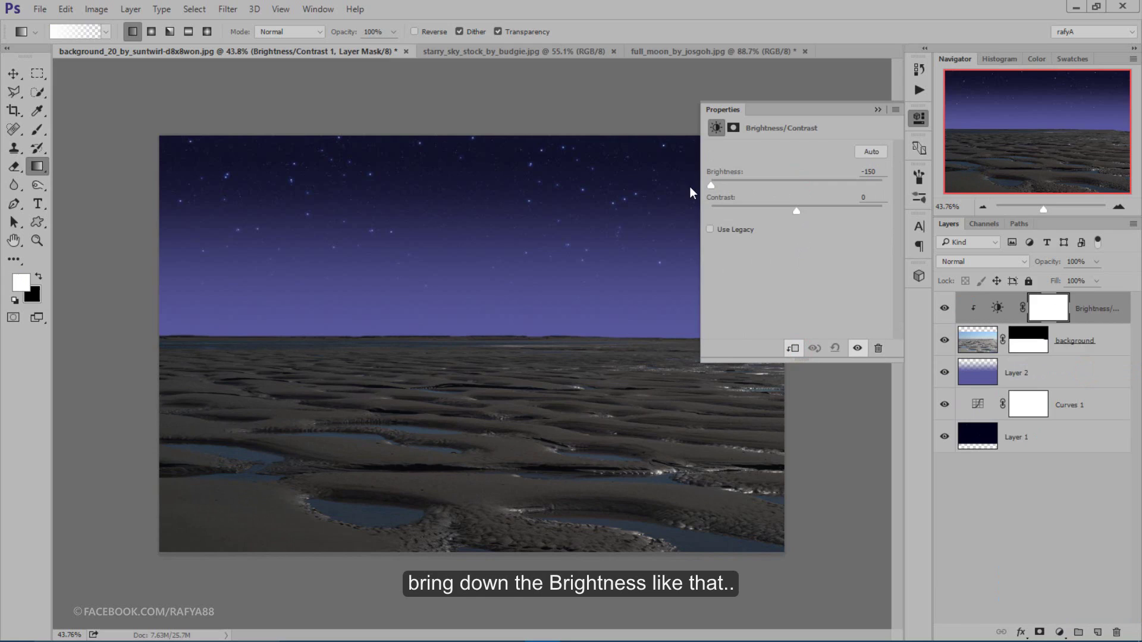
left_click(797, 212)
left_click_drag(799, 211, 815, 213)
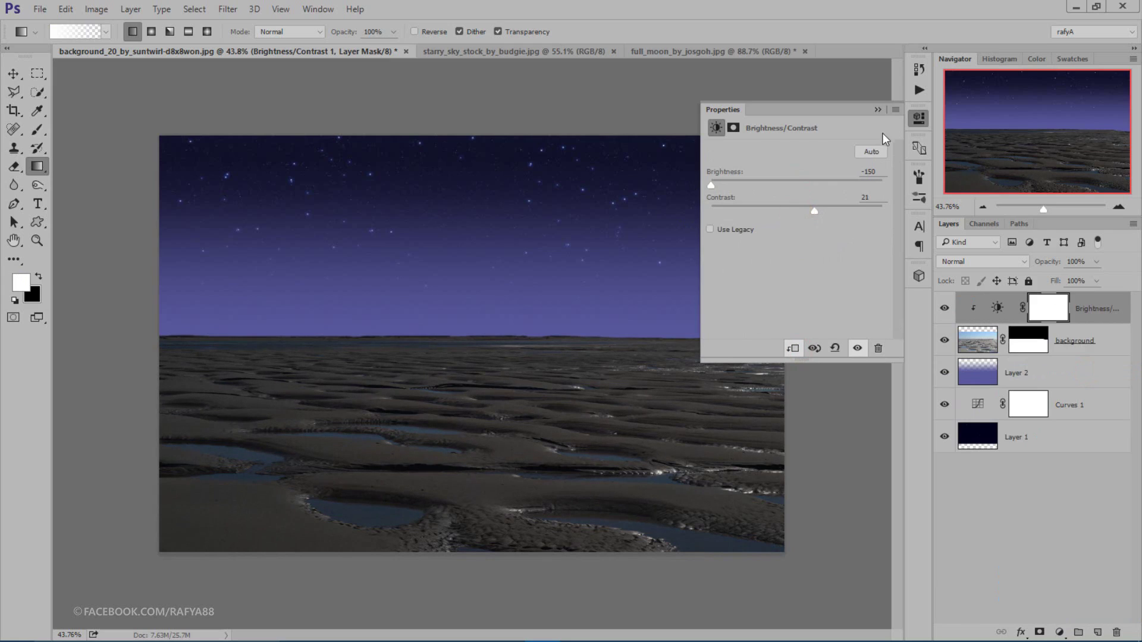
left_click(879, 111)
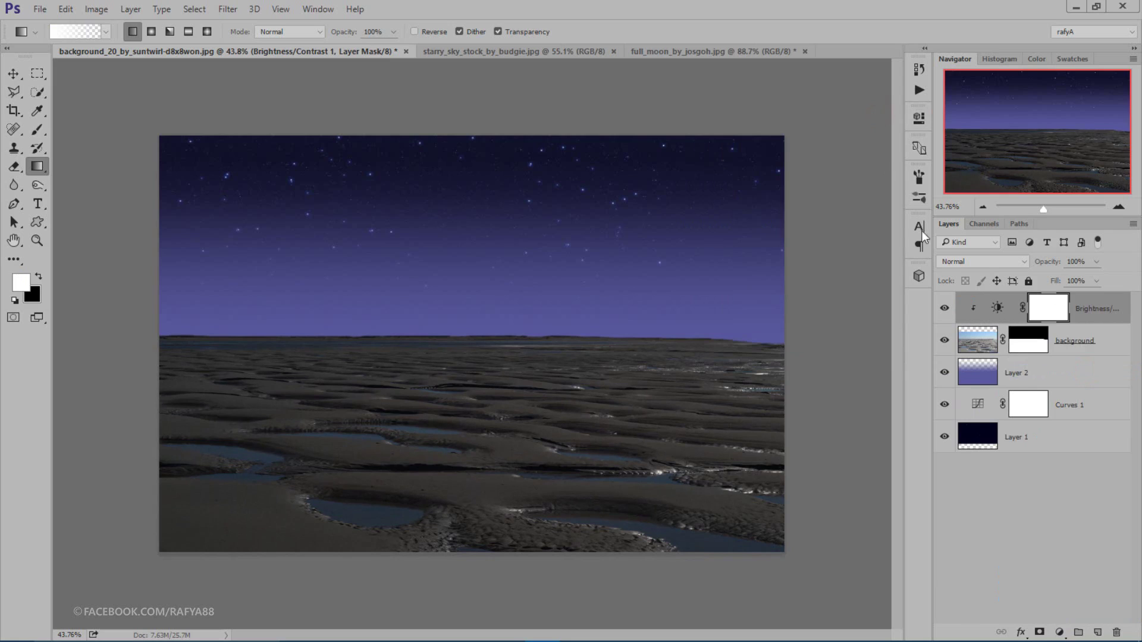
Step: Add a Color Balance layer clipped to the sand, shifting midtones toward blue +47
left_click(1060, 632)
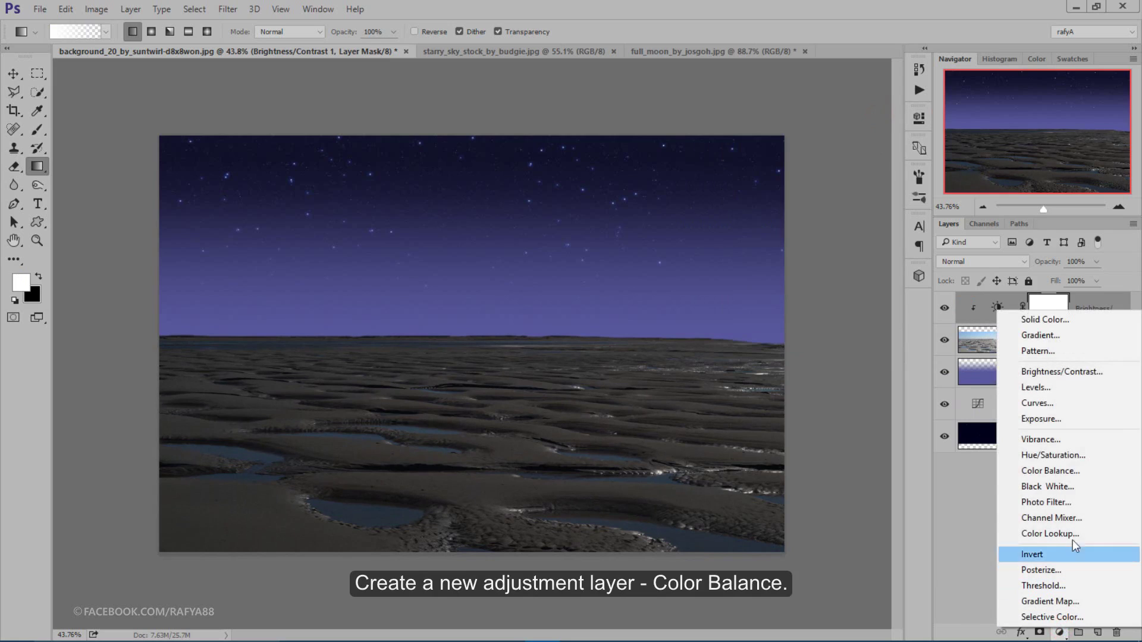
left_click(1095, 470)
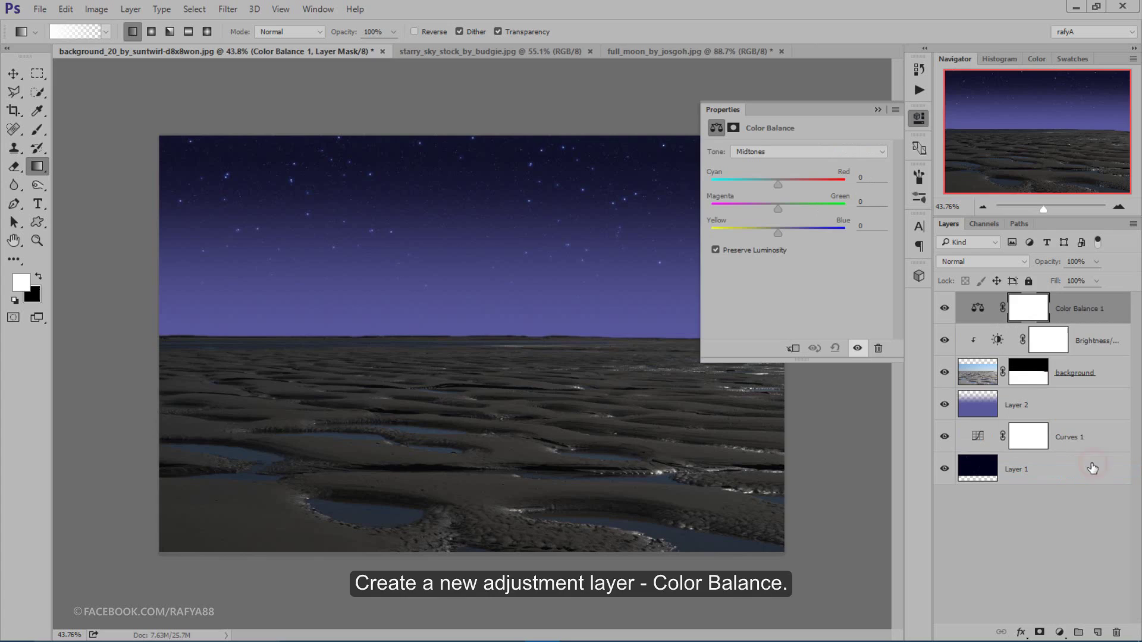
left_click(794, 350)
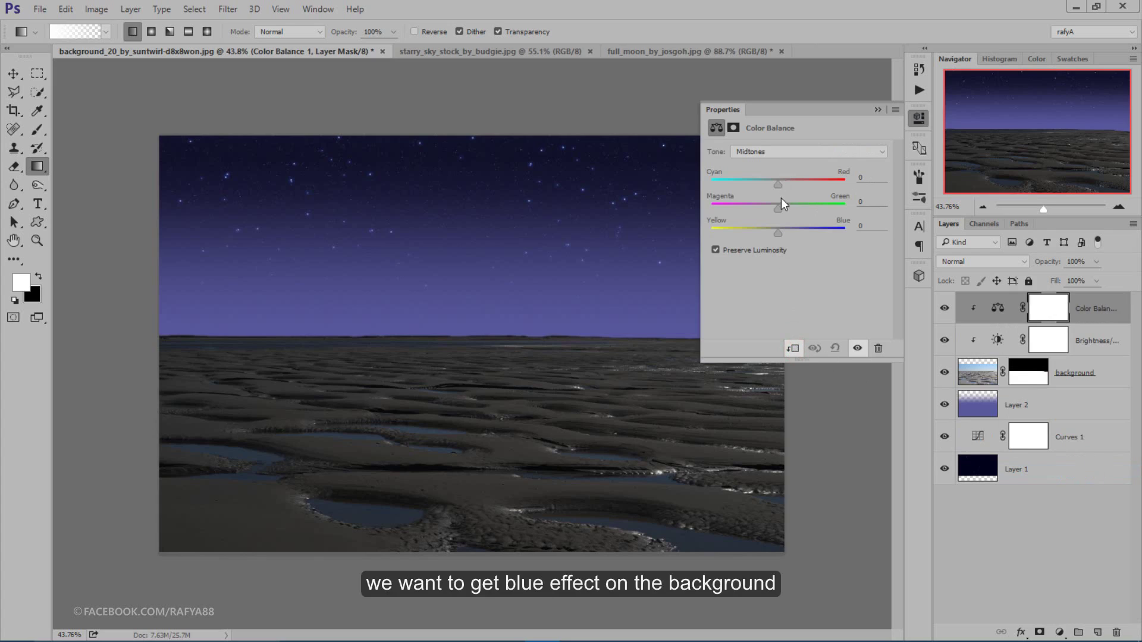
left_click_drag(777, 234, 783, 234)
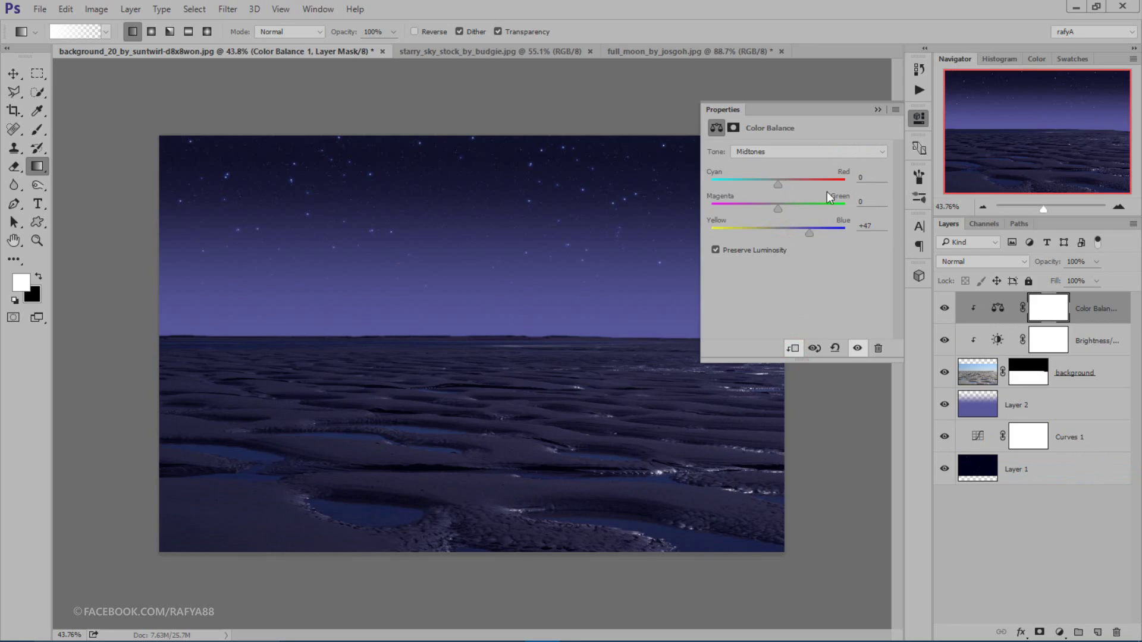
left_click(877, 110)
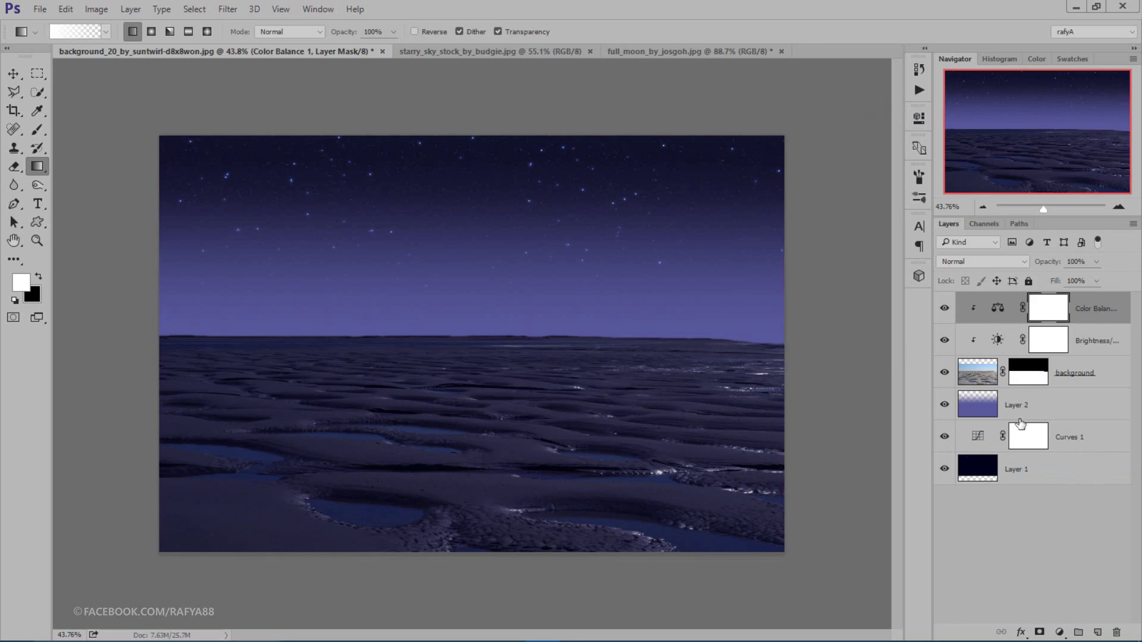
left_click(1059, 633)
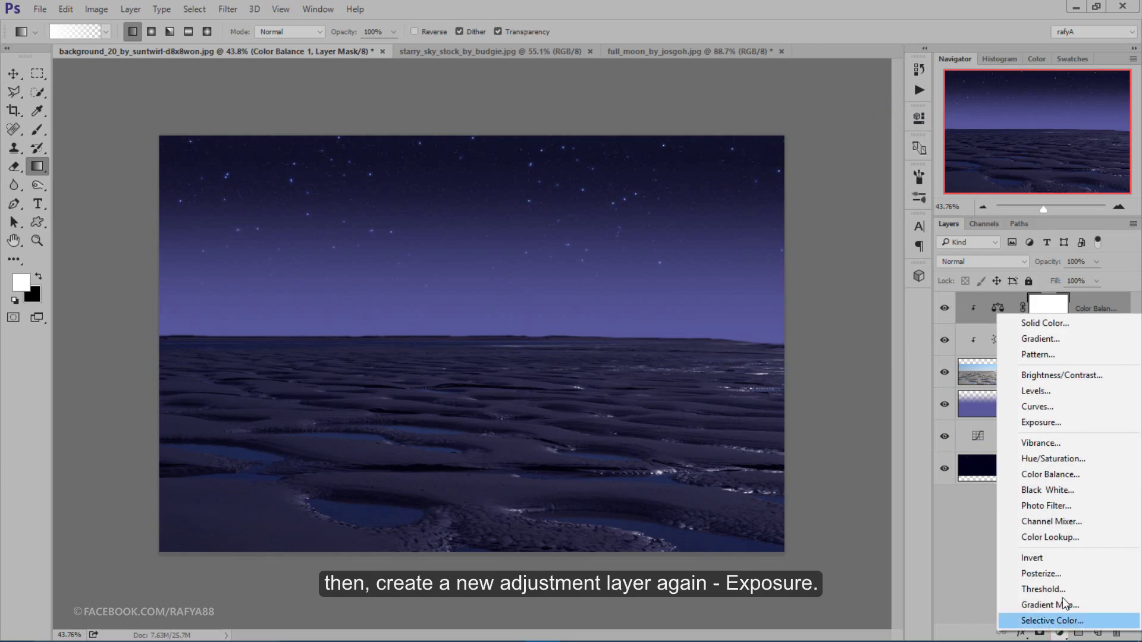
Step: Add an Exposure adjustment that strongly brightens the scene
left_click(1109, 427)
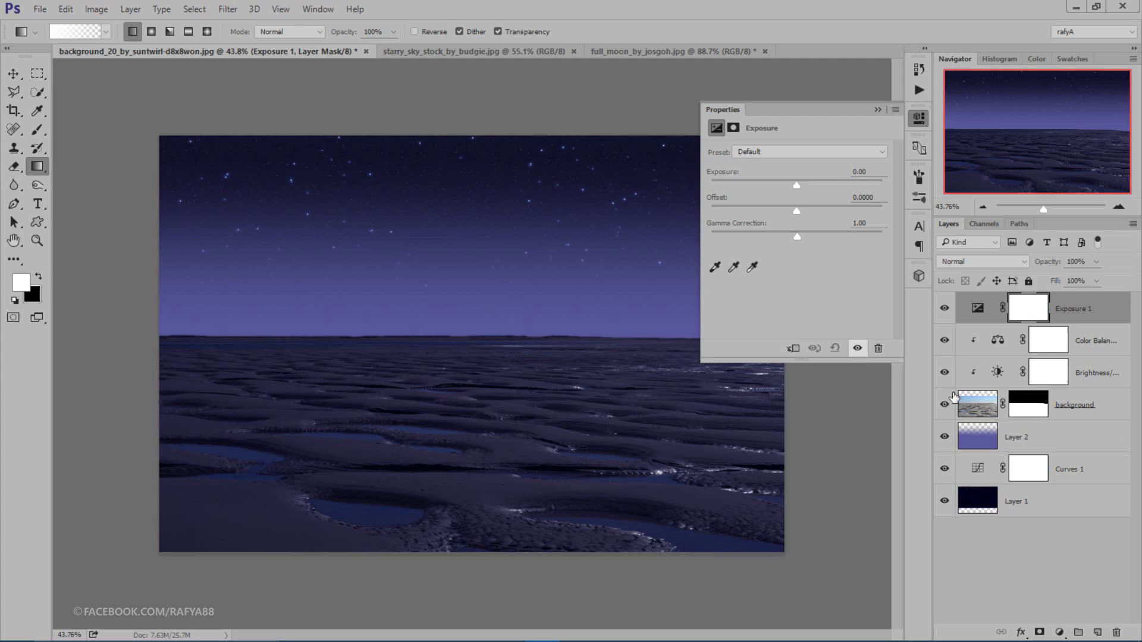
left_click_drag(798, 185, 846, 186)
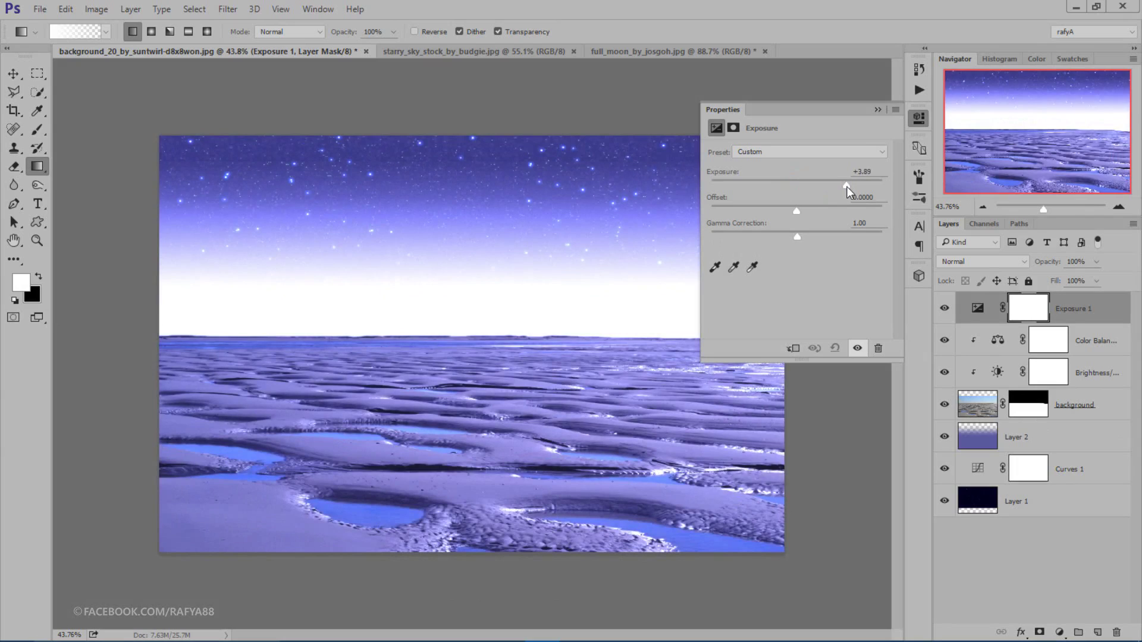
left_click(878, 110)
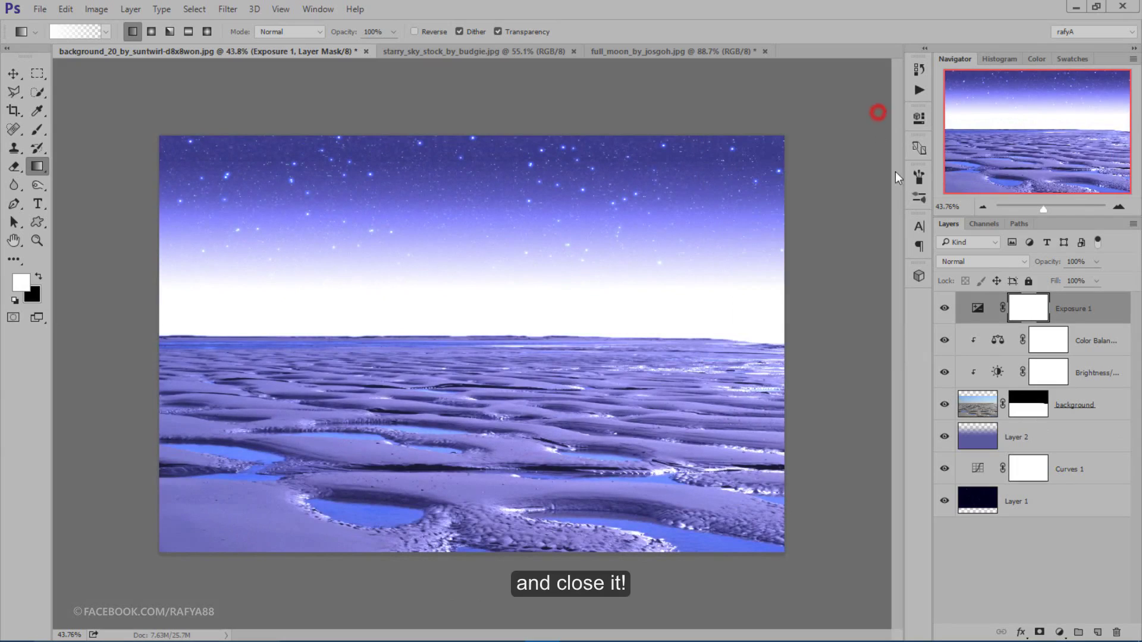
Step: Invert the Exposure mask and paint a white radial gradient glow from the horizon centre
left_click(1026, 311)
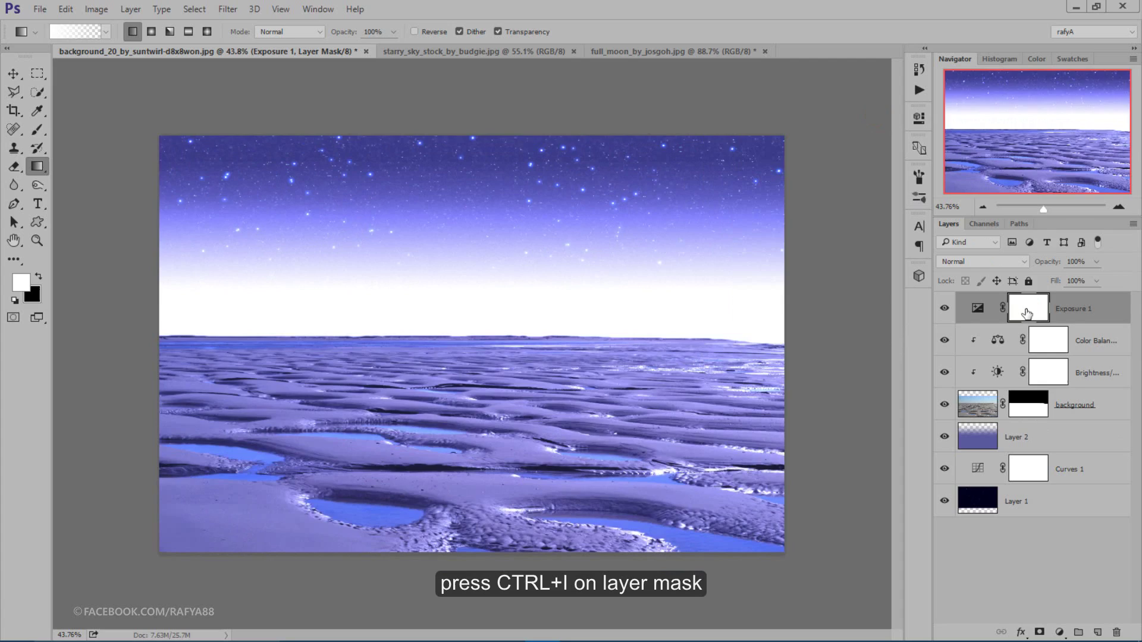
key("ctrl+i")
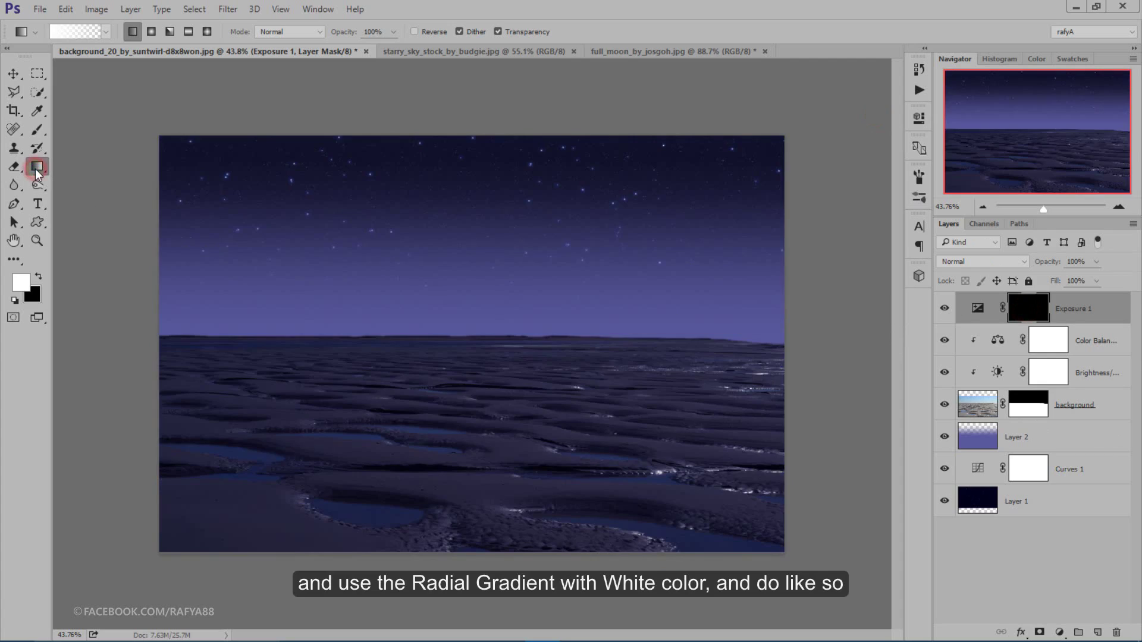
left_click(152, 37)
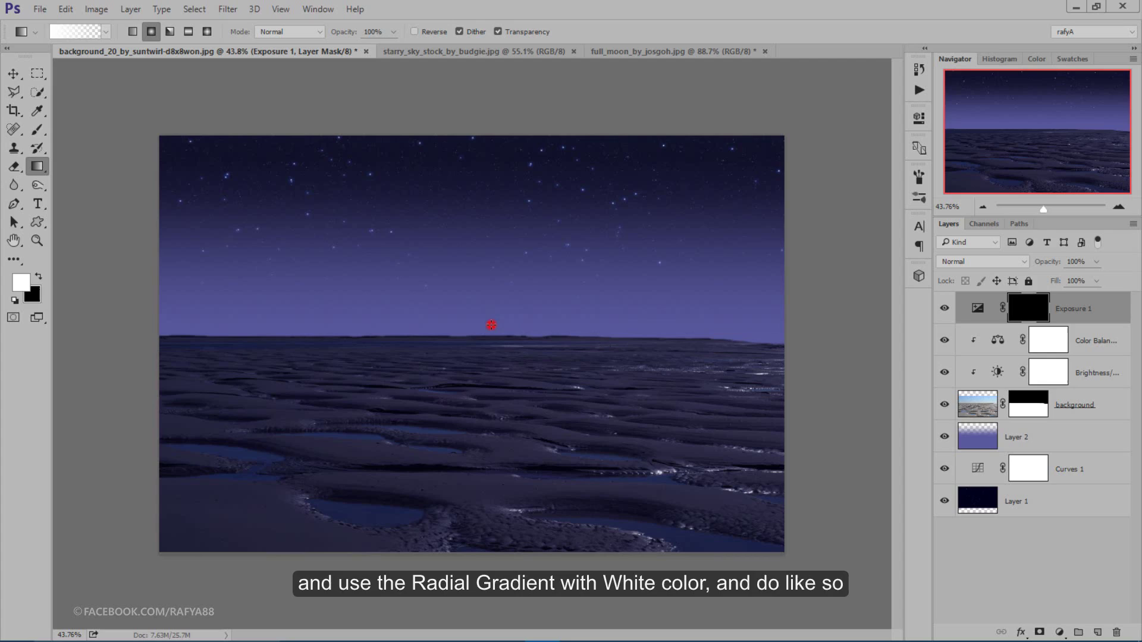
left_click_drag(491, 324, 489, 488)
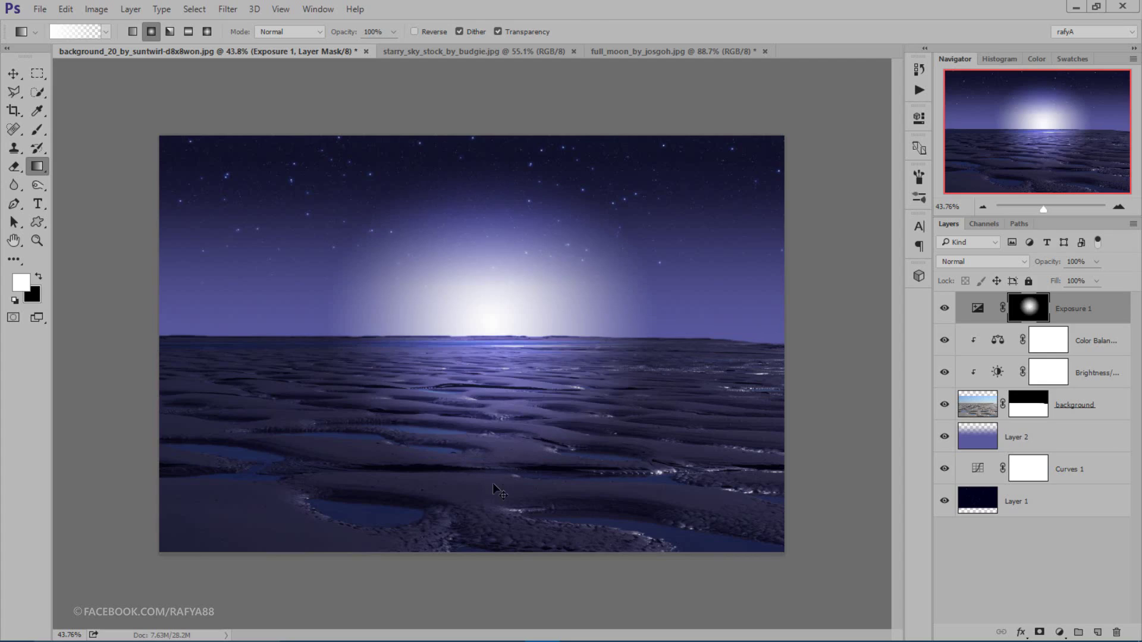
Step: Scale up and horizontally widen the horizon glow mask, then set Exposure 1 opacity to 66%
key("ctrl+t")
left_click_drag(657, 490, 751, 494)
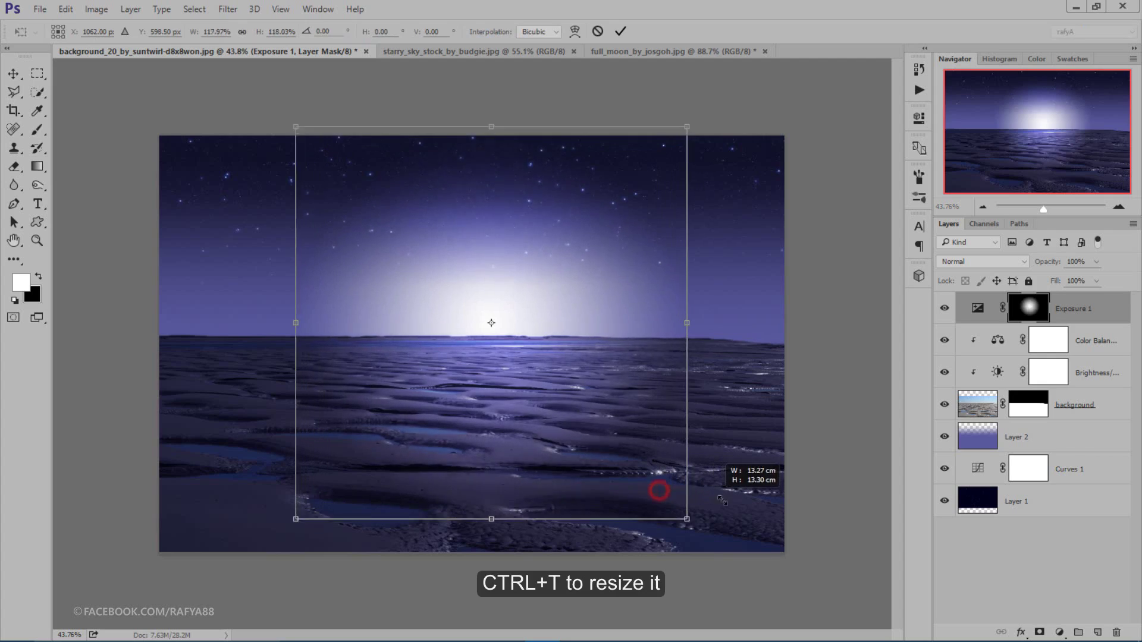
left_click_drag(721, 325, 776, 323)
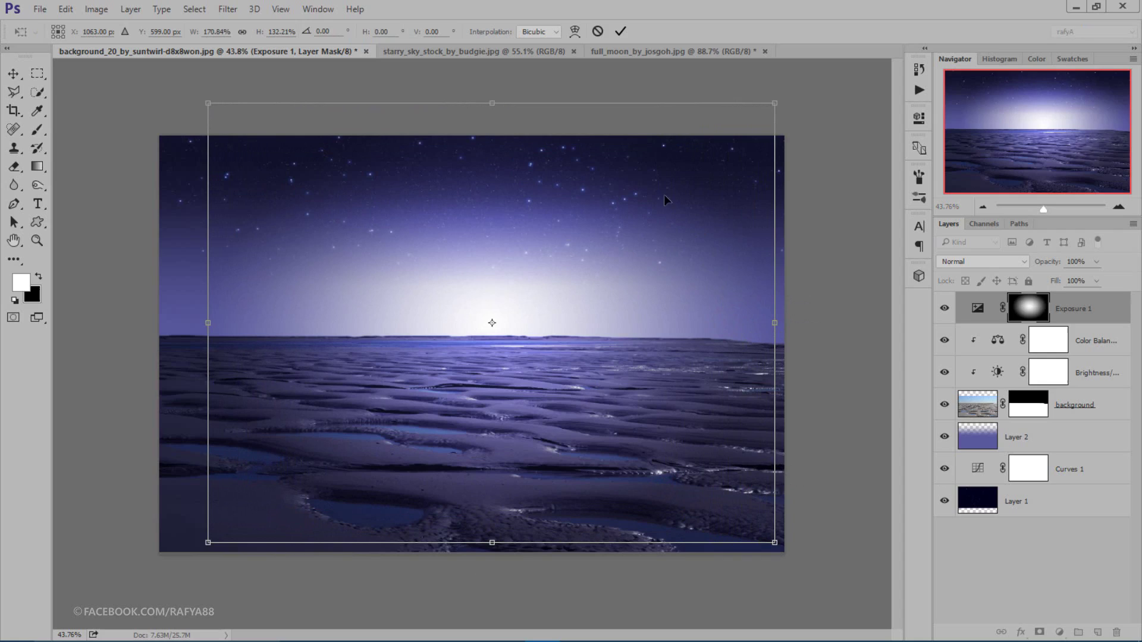
left_click(621, 31)
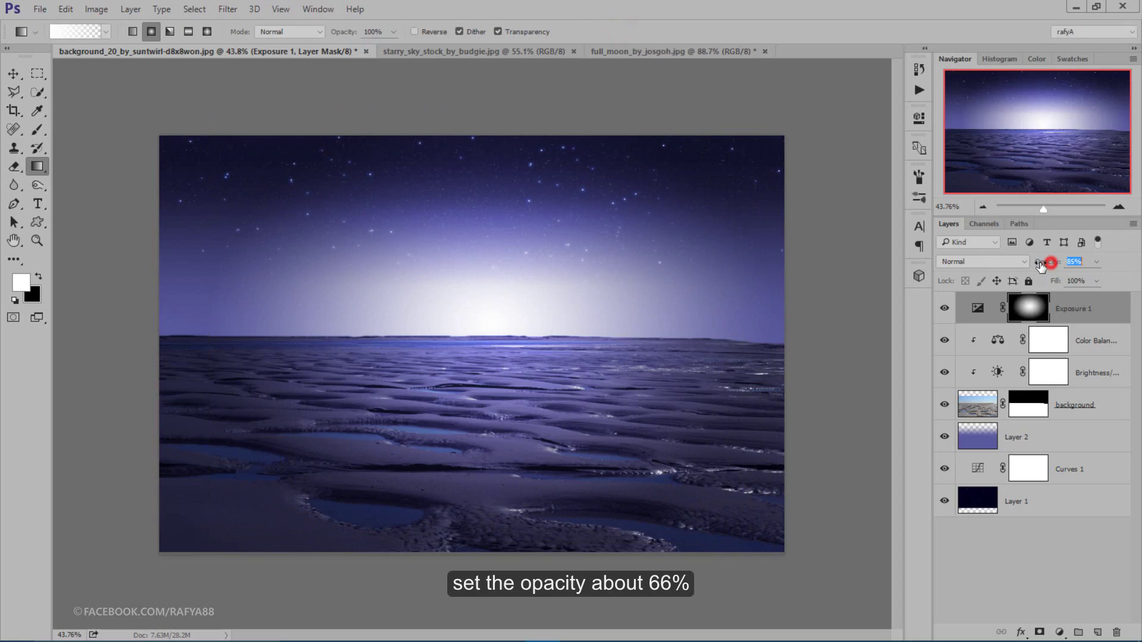
left_click_drag(1047, 263, 1032, 266)
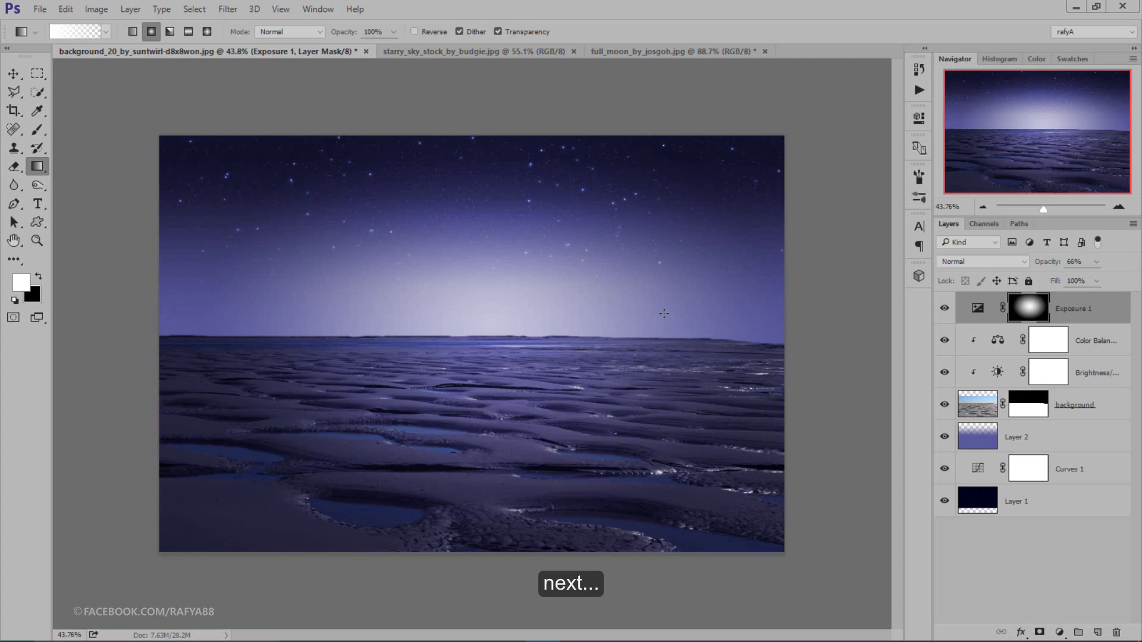
Step: Bring the full moon image into the beach document and set its blend mode to Screen
left_click(22, 73)
left_click(620, 53)
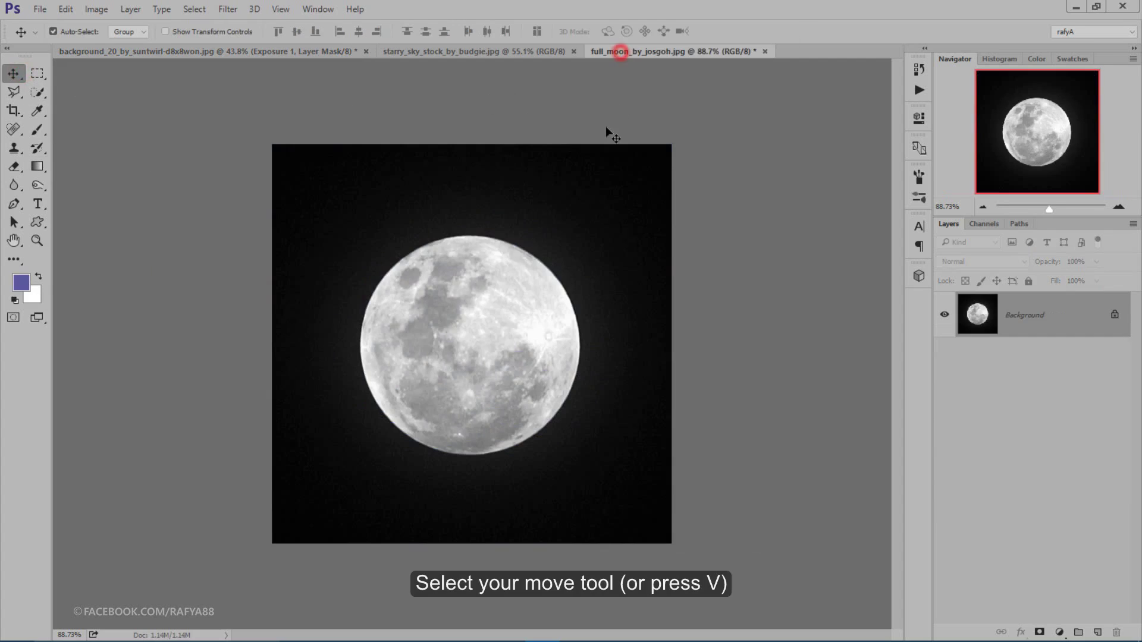
mouse_move(500, 275)
left_mouse_down()
mouse_move(493, 233)
mouse_move(526, 280)
left_mouse_up()
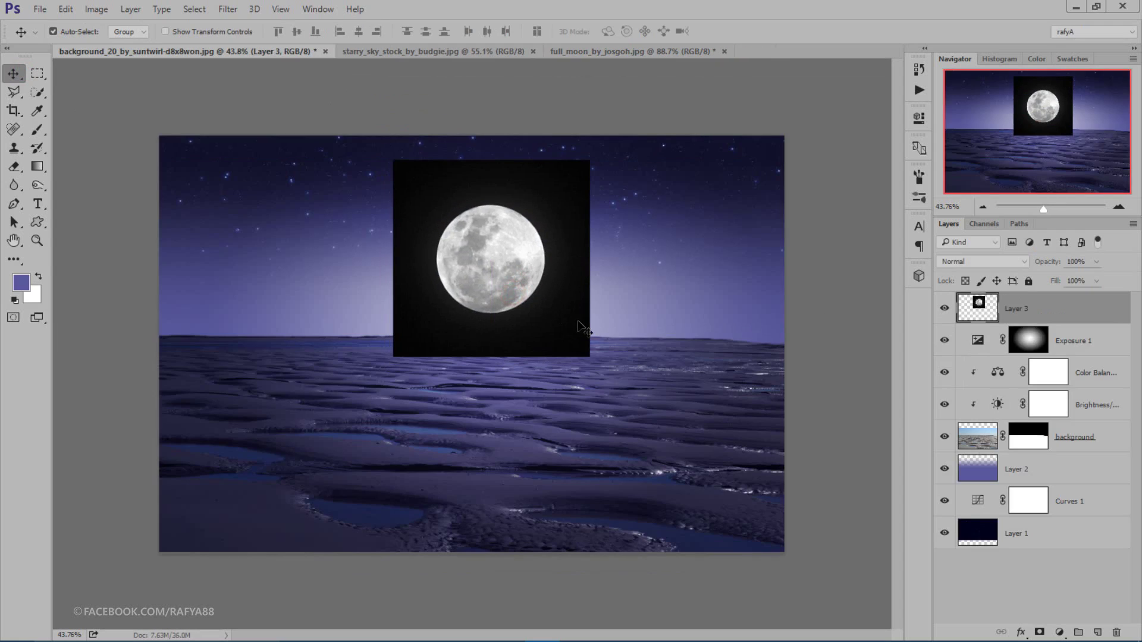
left_click(988, 262)
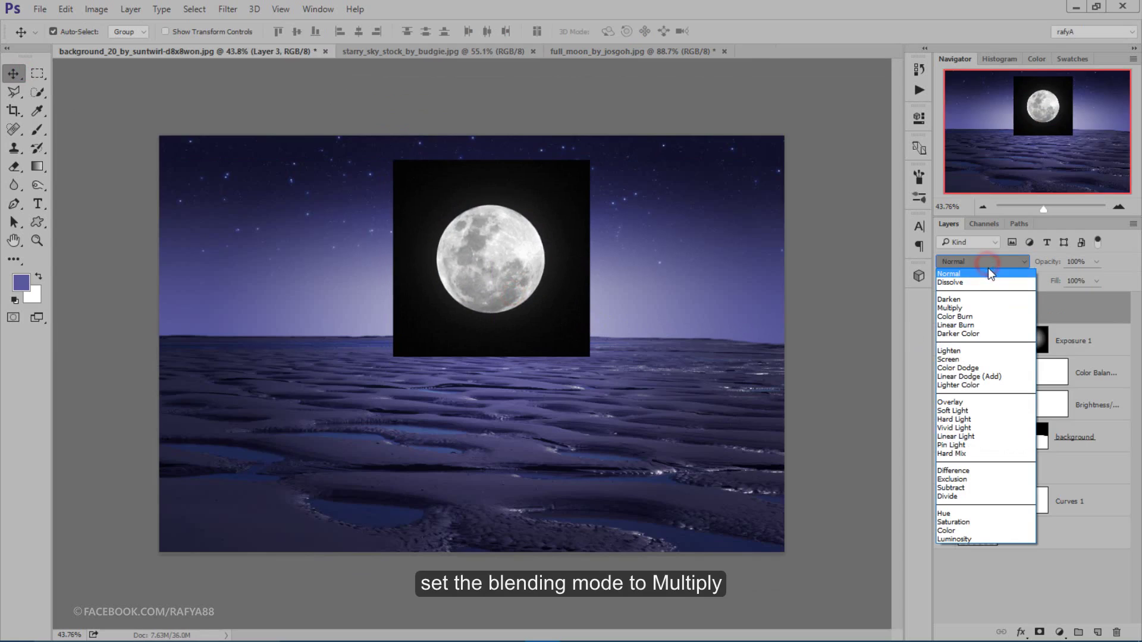
left_click(991, 359)
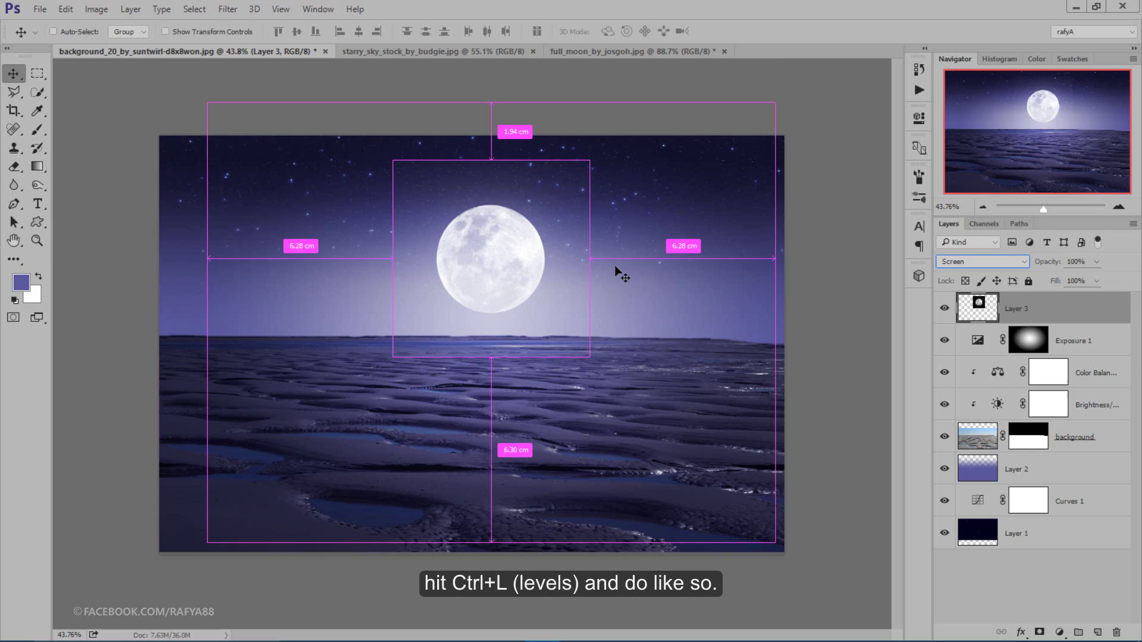
Step: Apply Levels with black input 16 to the moon and begin enlarging it
key("ctrl+l")
left_click_drag(643, 221, 665, 151)
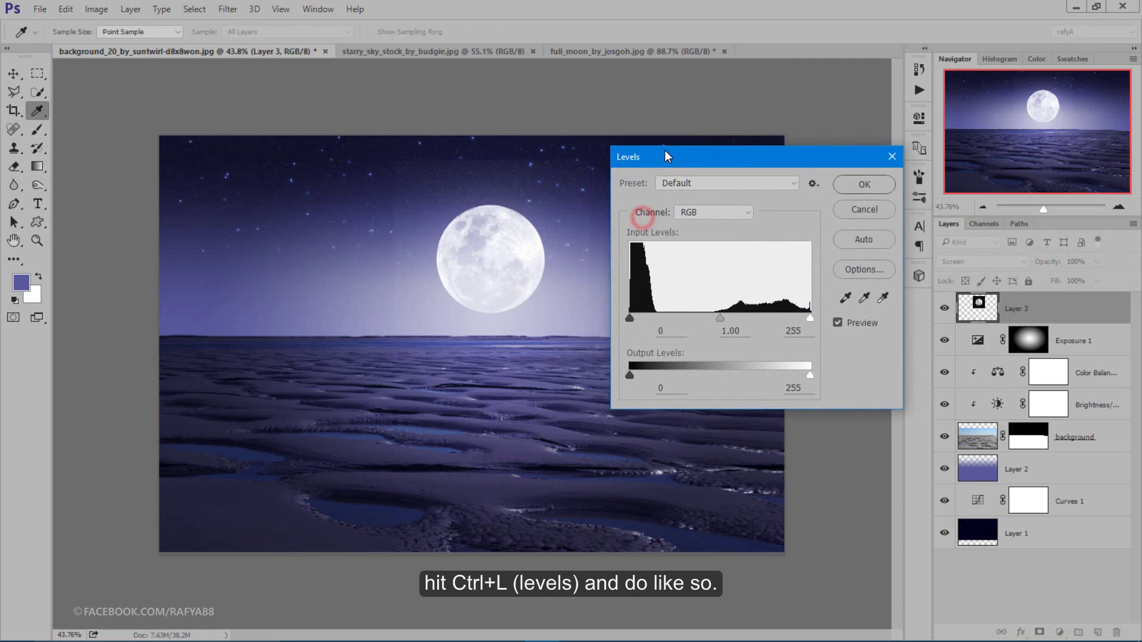
left_click_drag(633, 319, 641, 316)
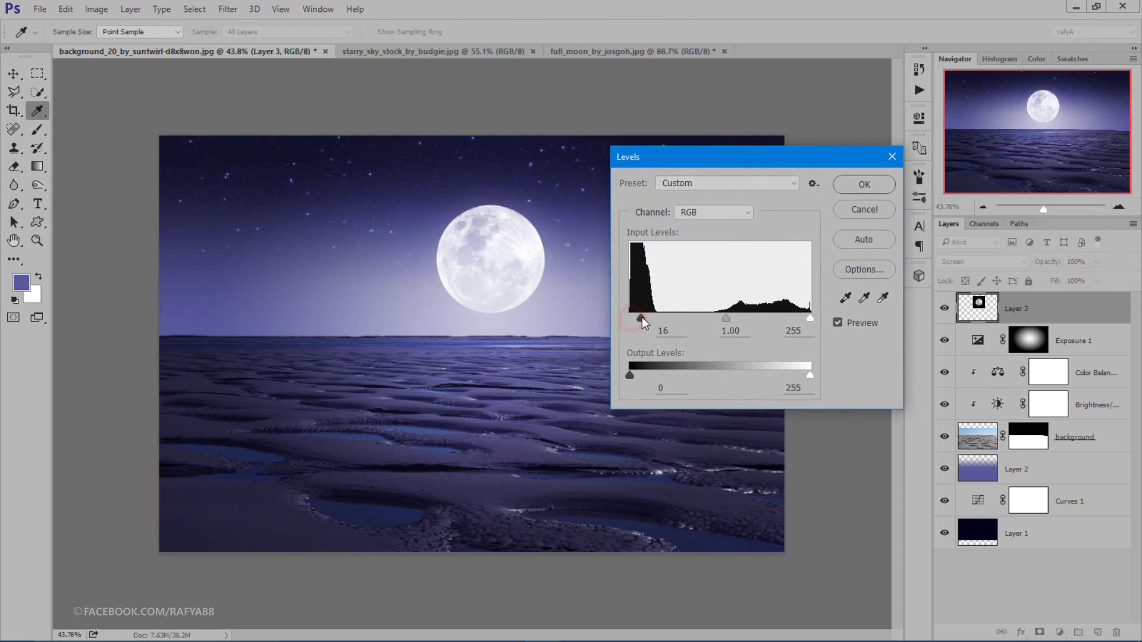
left_click(864, 185)
key("v")
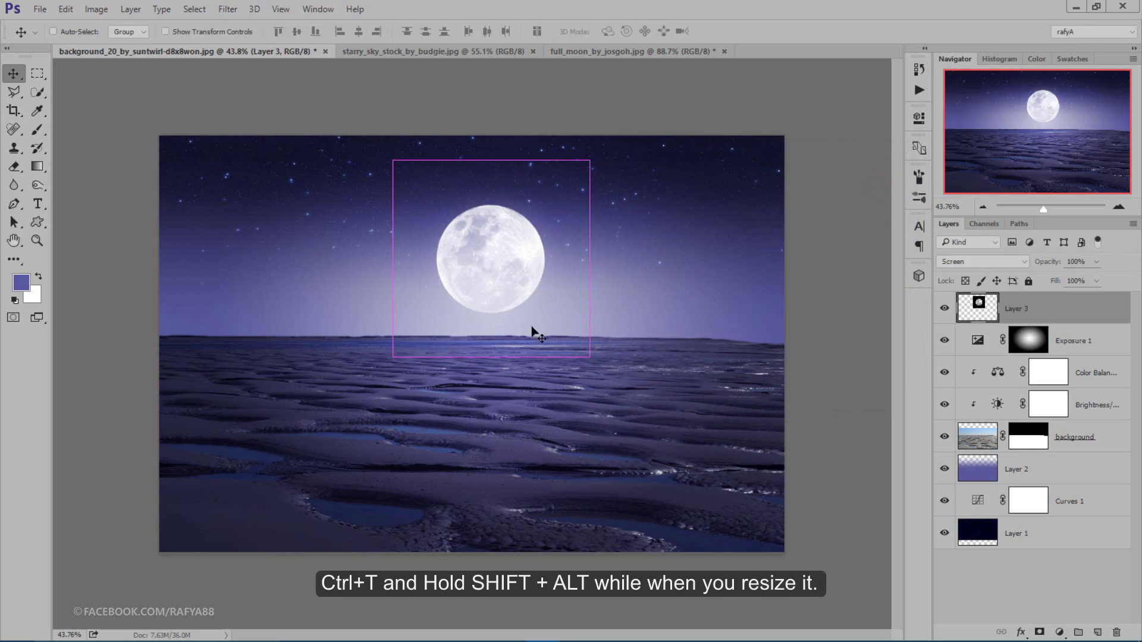
key("ctrl+t")
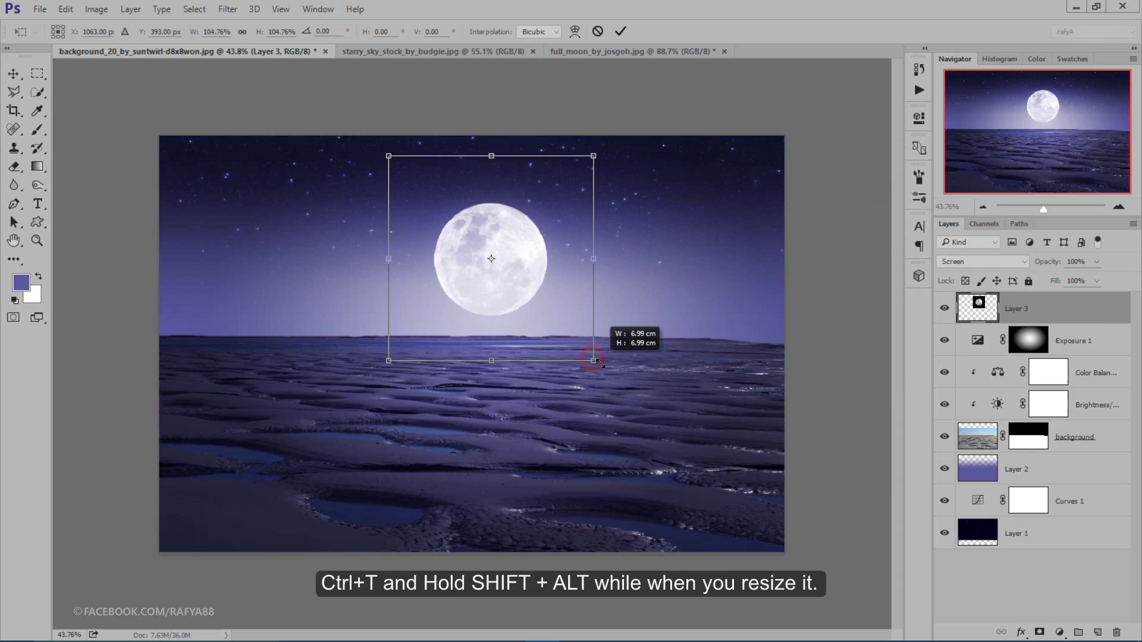
mouse_move(591, 357)
left_mouse_down()
mouse_move(616, 384)
mouse_move(580, 336)
left_mouse_up()
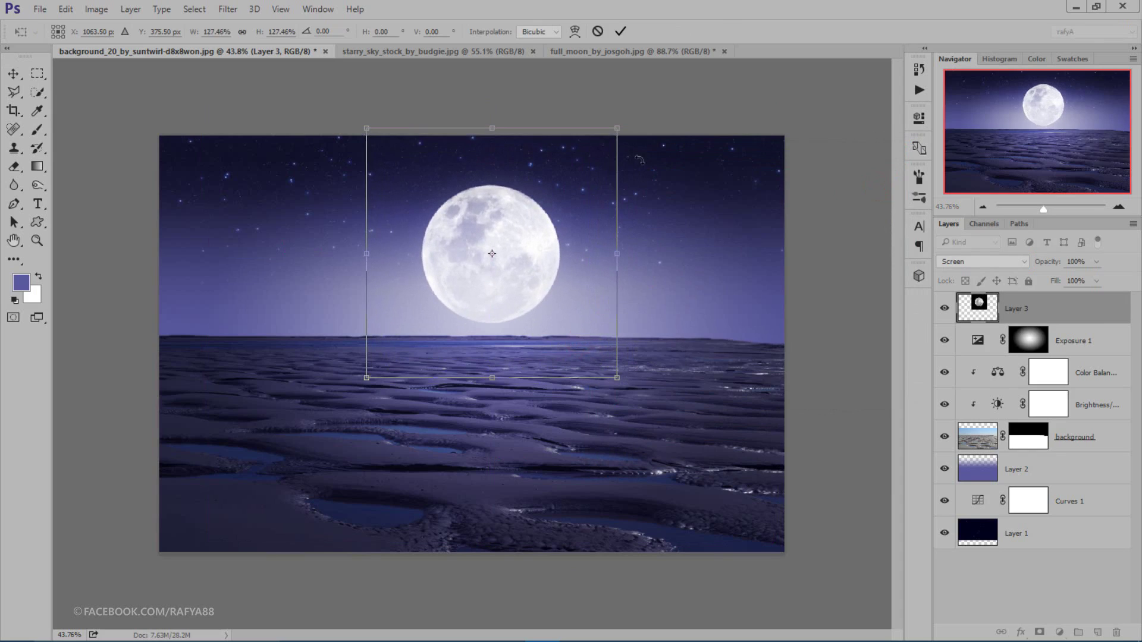
Step: Commit the moon's enlargement and zoom into the girl's hair in the blue dress photo
left_click(625, 31)
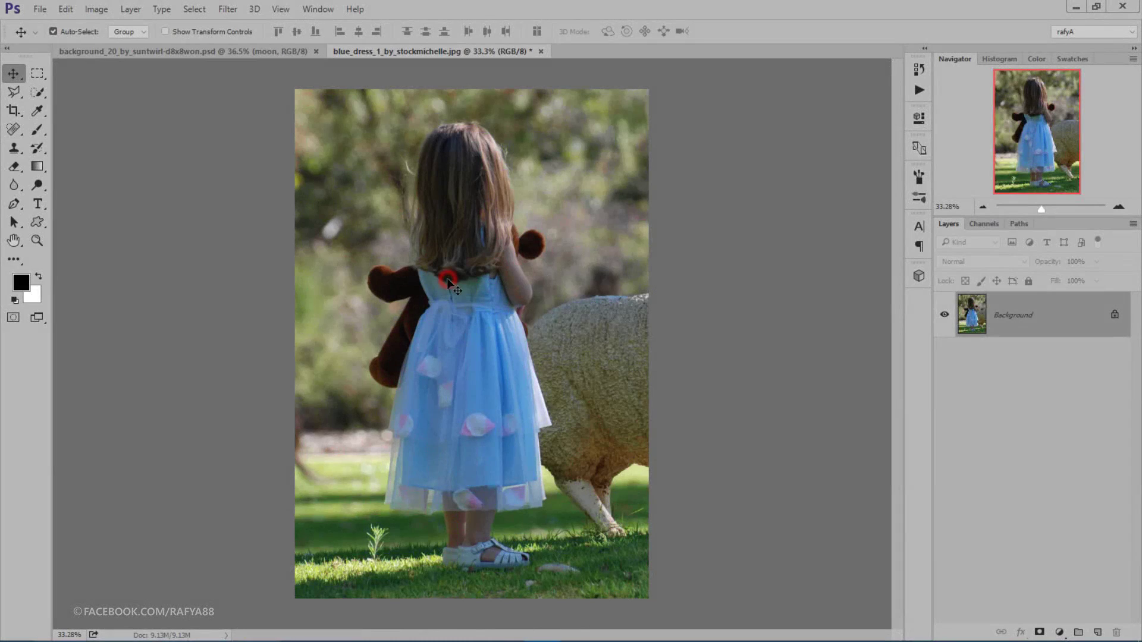
left_click(13, 203)
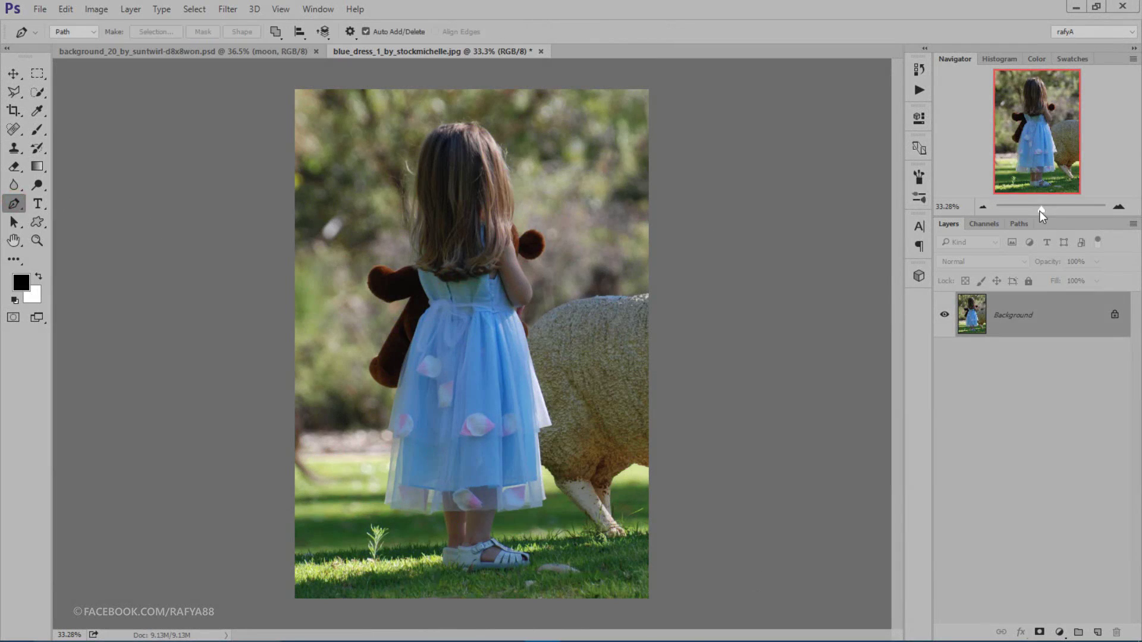
left_click_drag(1042, 210, 1053, 209)
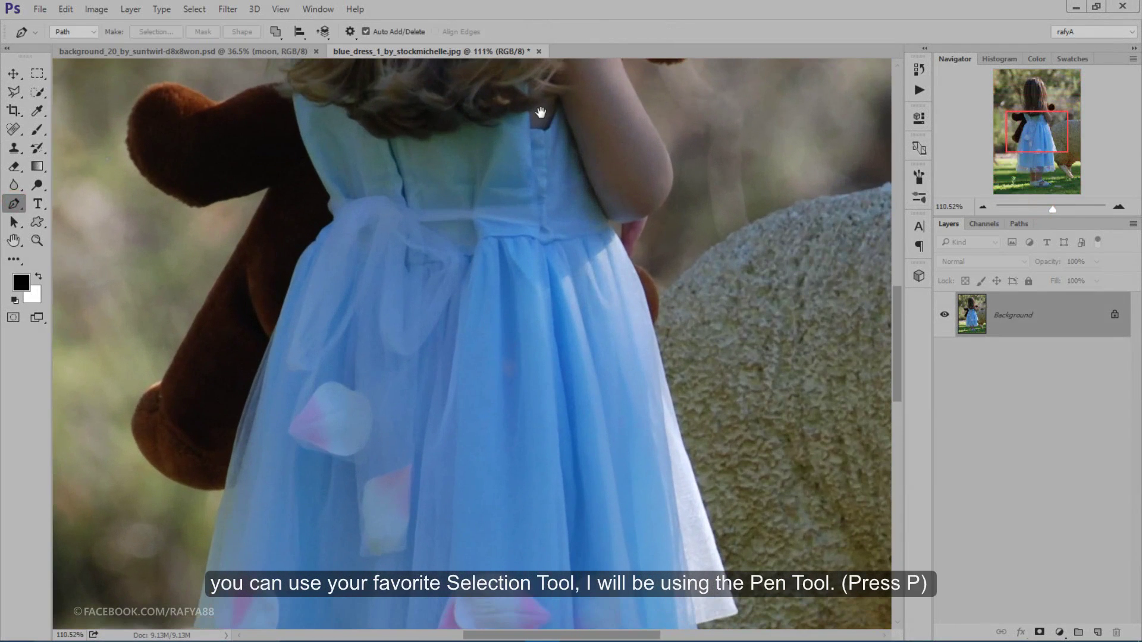
mouse_move(540, 112)
left_mouse_down()
mouse_move(586, 434)
mouse_move(536, 607)
left_mouse_up()
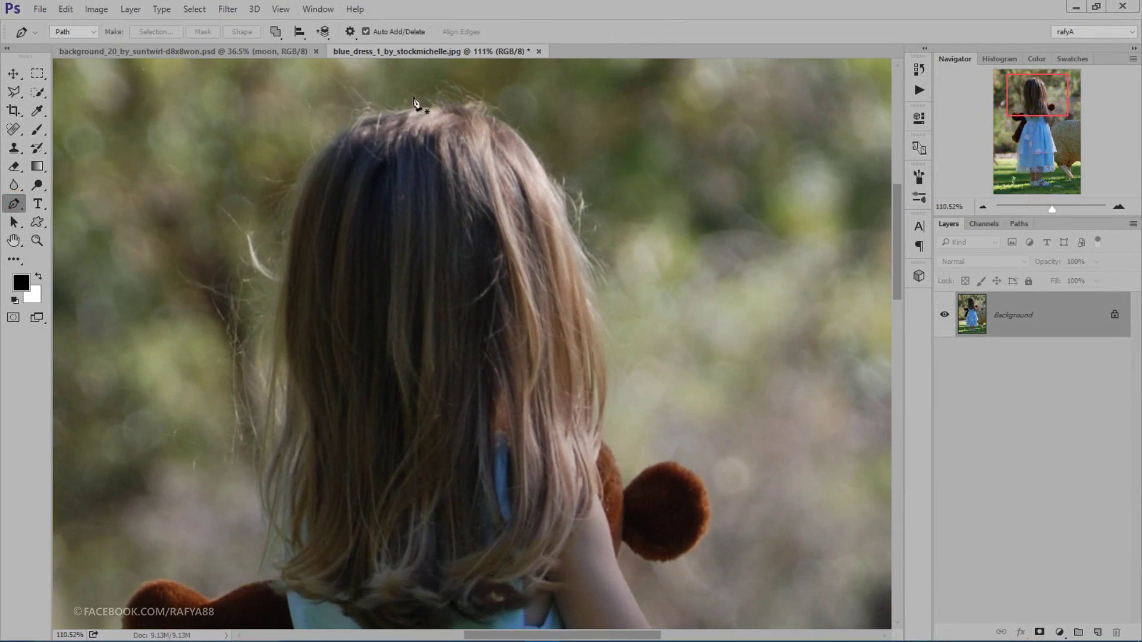
scroll(415, 103, "up", 2)
Step: Trace a Pen path around the girl's outline, starting with curves along her hair
left_click(396, 118)
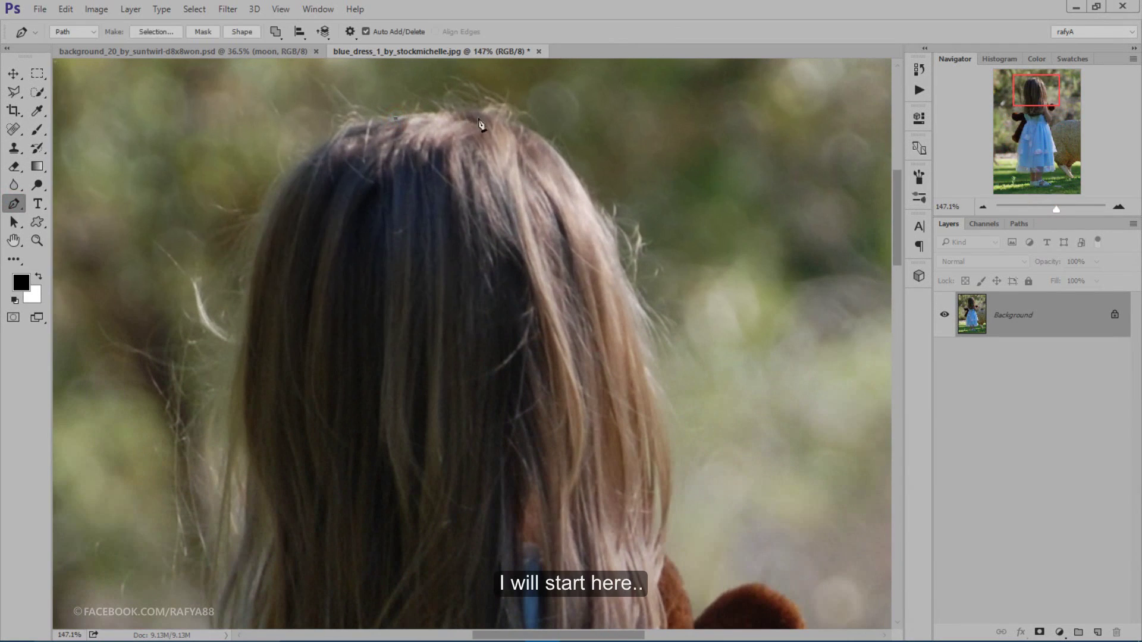
left_click_drag(528, 128, 571, 153)
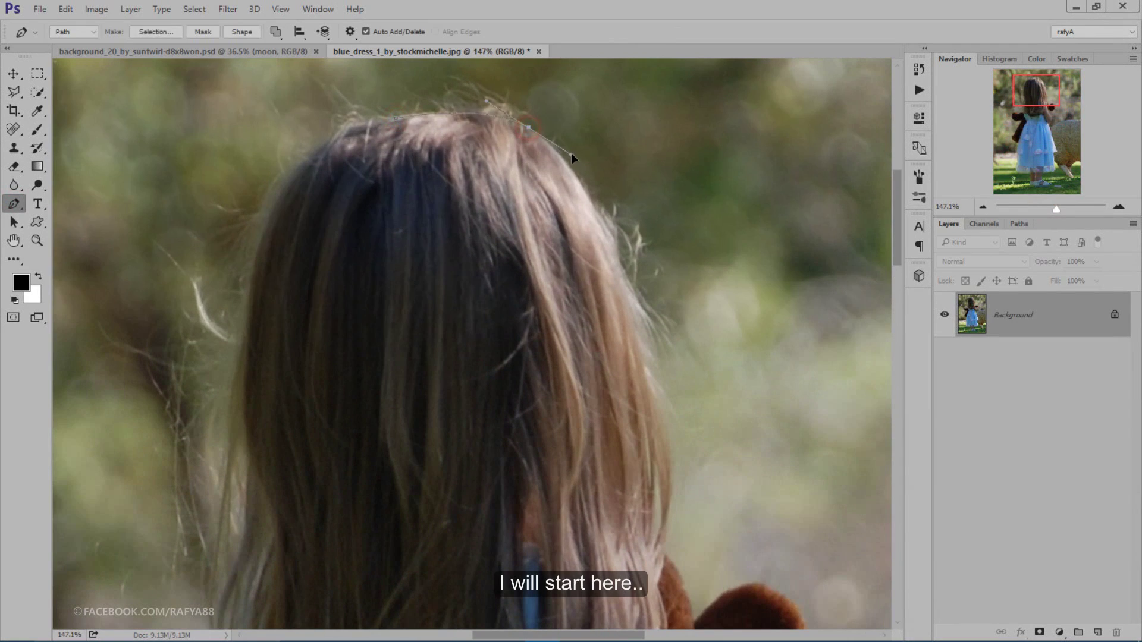
left_click(613, 247)
left_click_drag(614, 251, 616, 258)
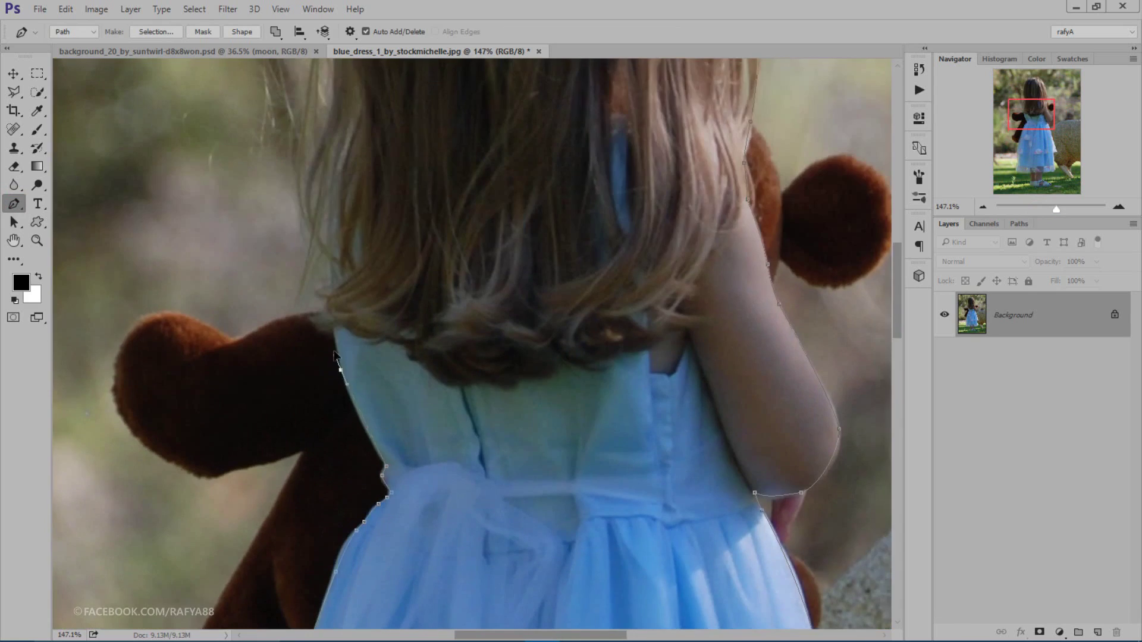
key("ctrl+0")
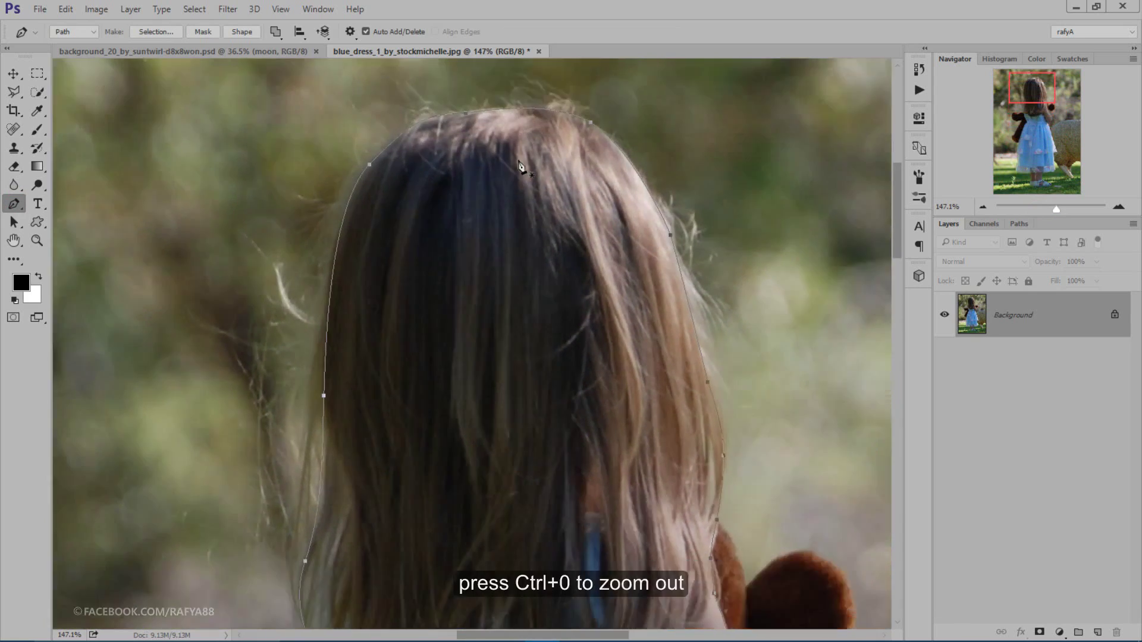
Step: Convert the girl's path to a selection and mask her onto a transparent background
right_click(474, 183)
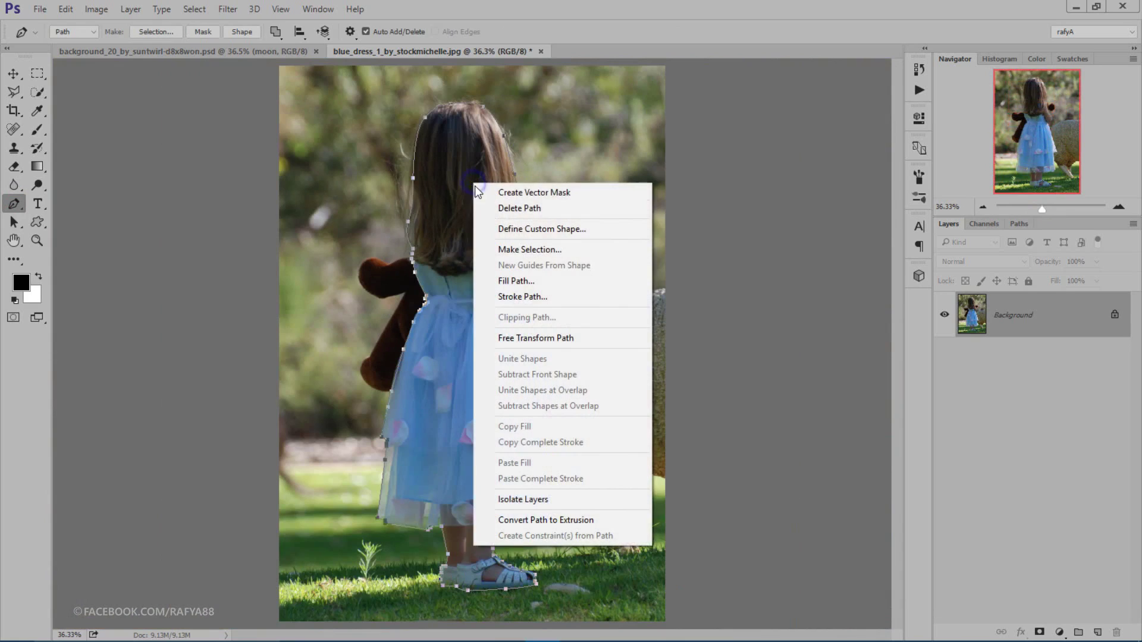
left_click(528, 247)
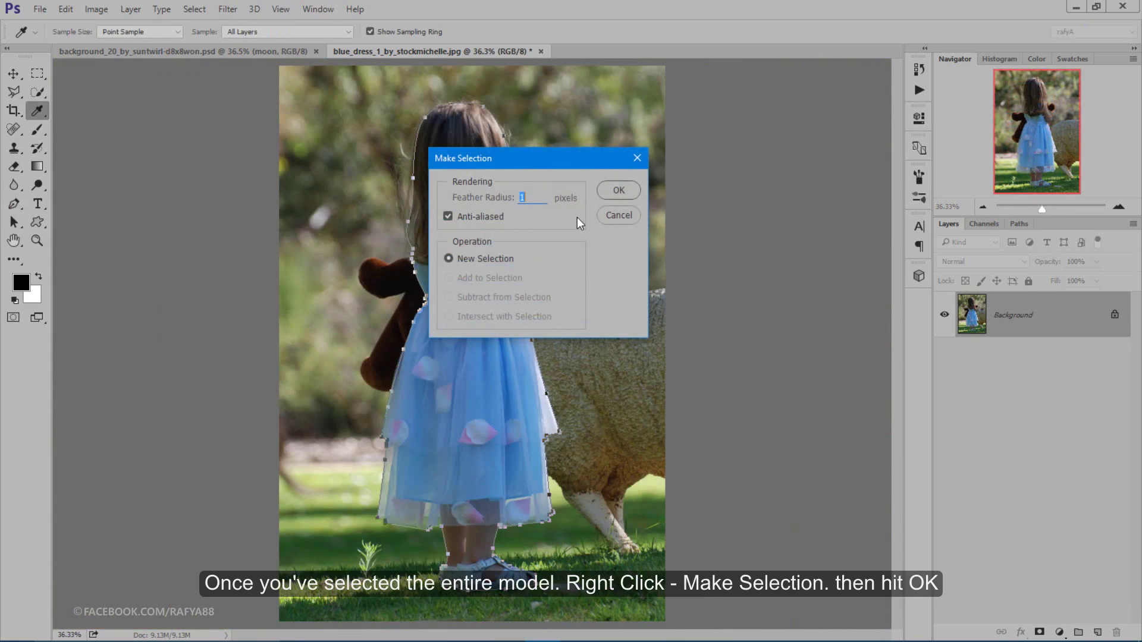
left_click(609, 194)
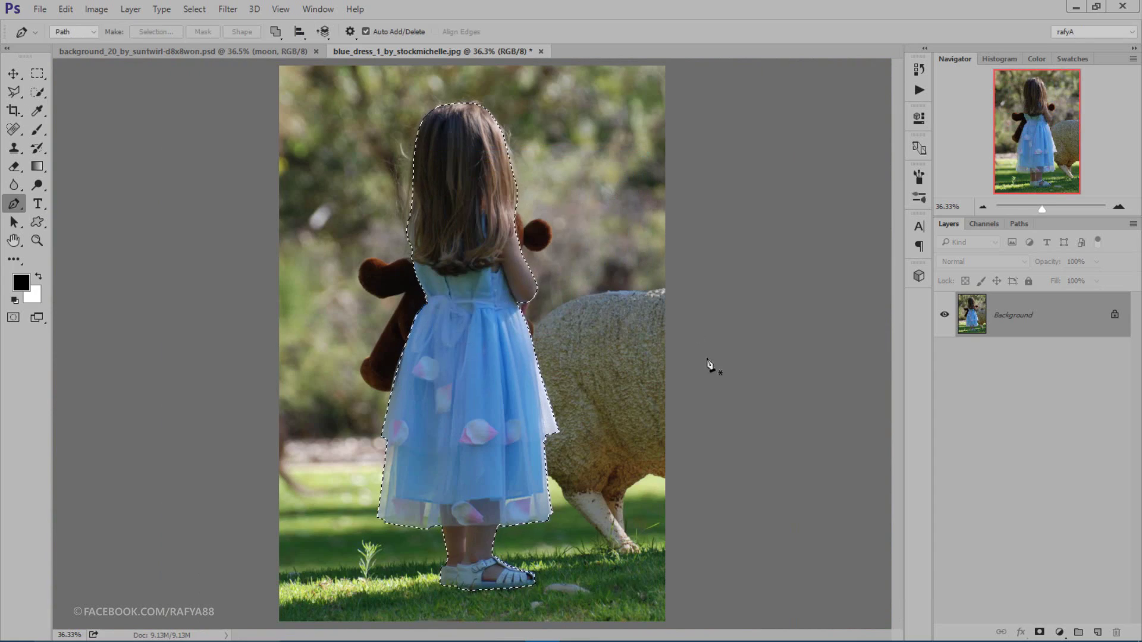
left_click(1040, 632)
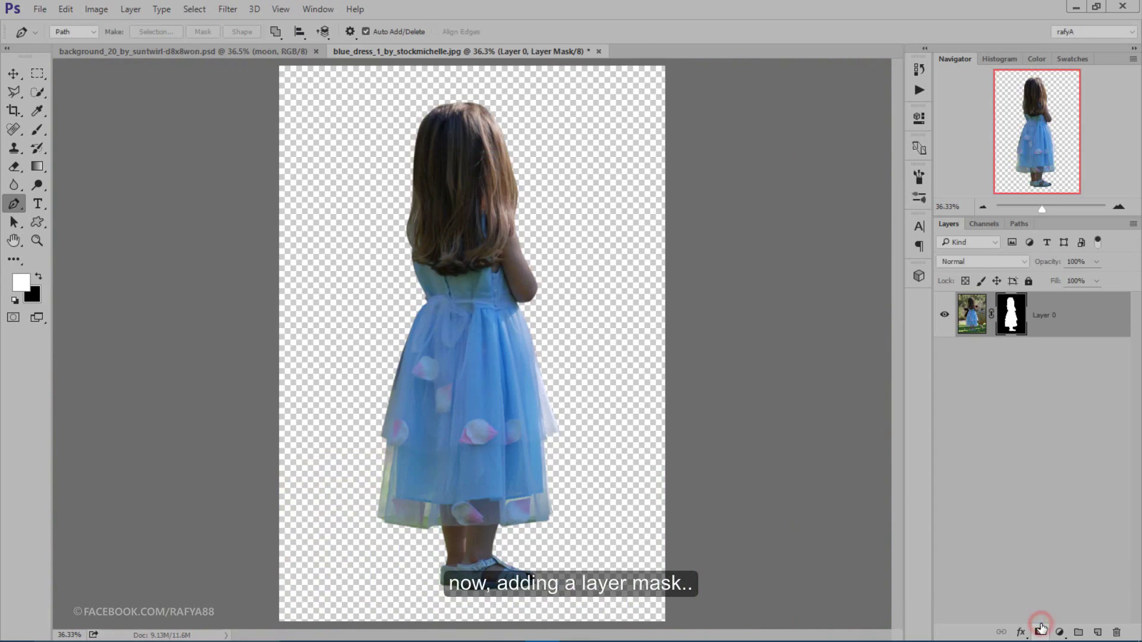
scroll(594, 414, "down", 1)
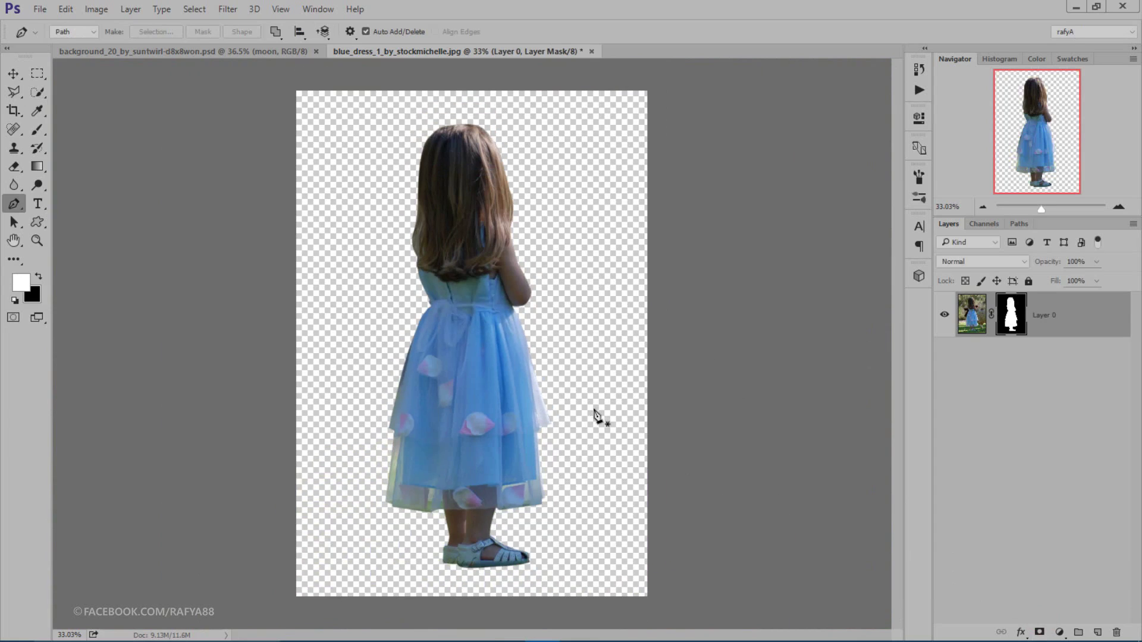
scroll(595, 415, "down", 2)
left_click(13, 74)
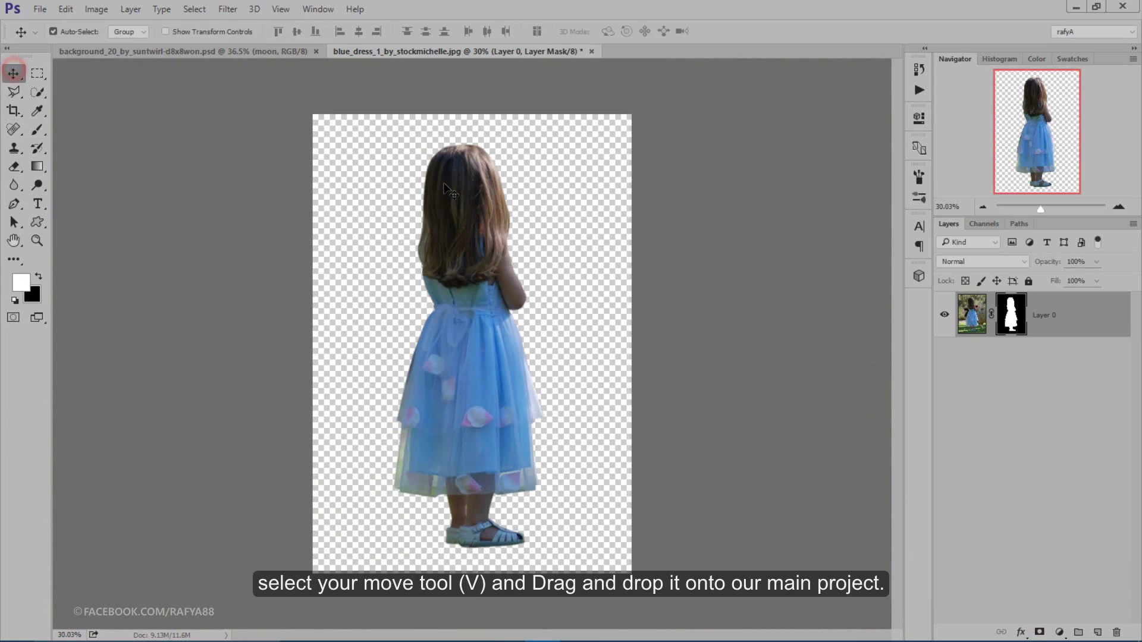
Step: Place the girl cutout in the beach scene, shrunk to about quarter size, standing on the sand
mouse_move(453, 165)
left_mouse_down()
mouse_move(394, 132)
mouse_move(416, 249)
left_mouse_up()
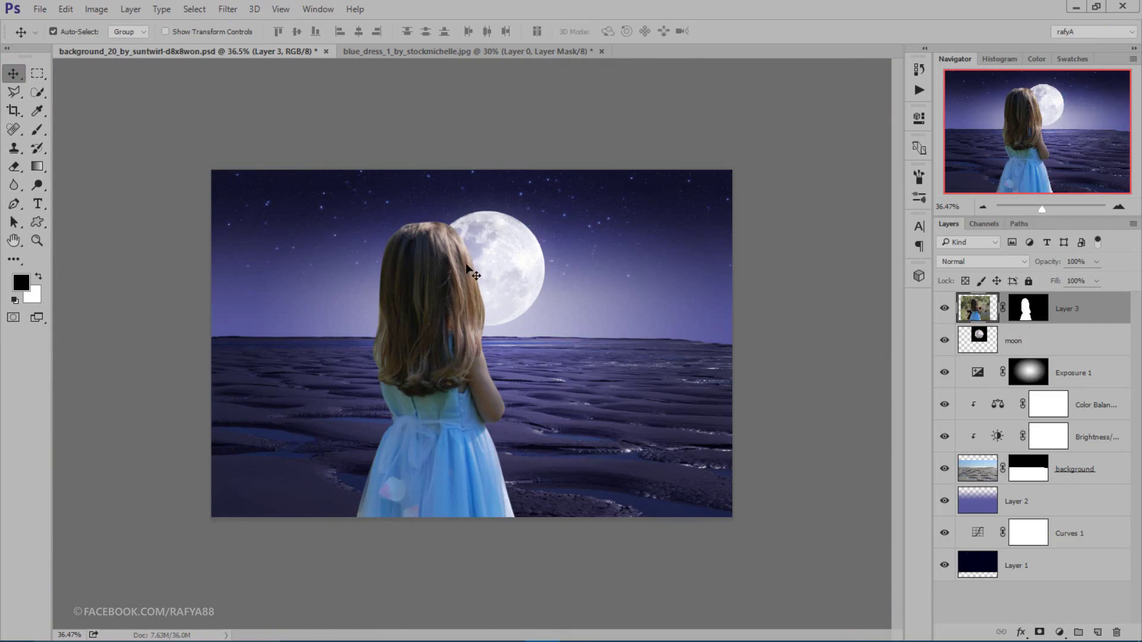
key("ctrl")
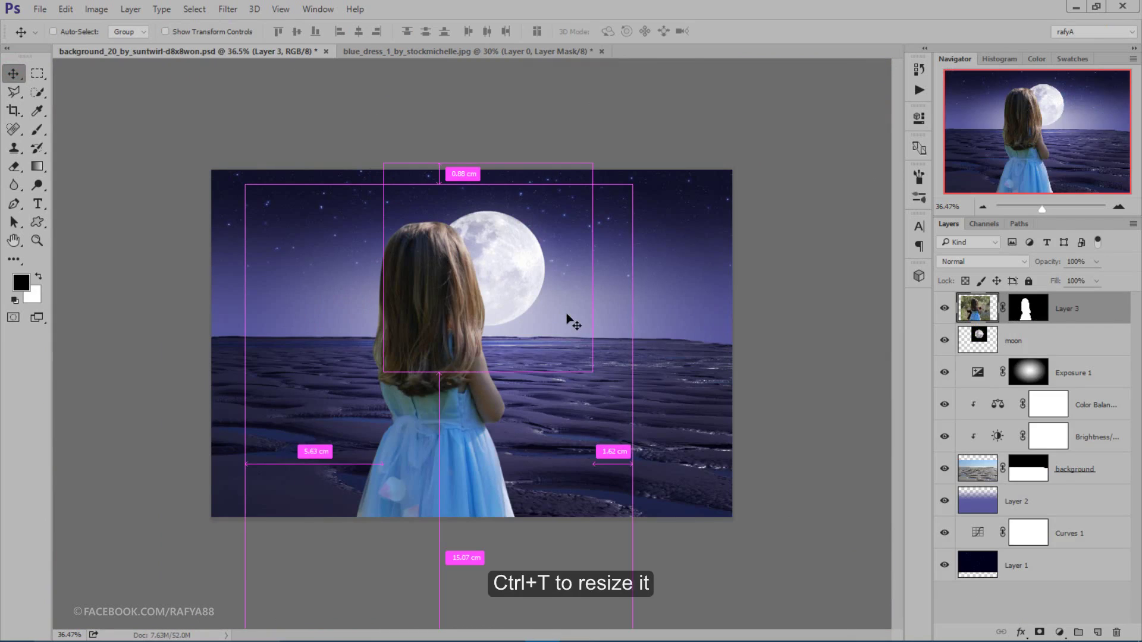
key("ctrl+t")
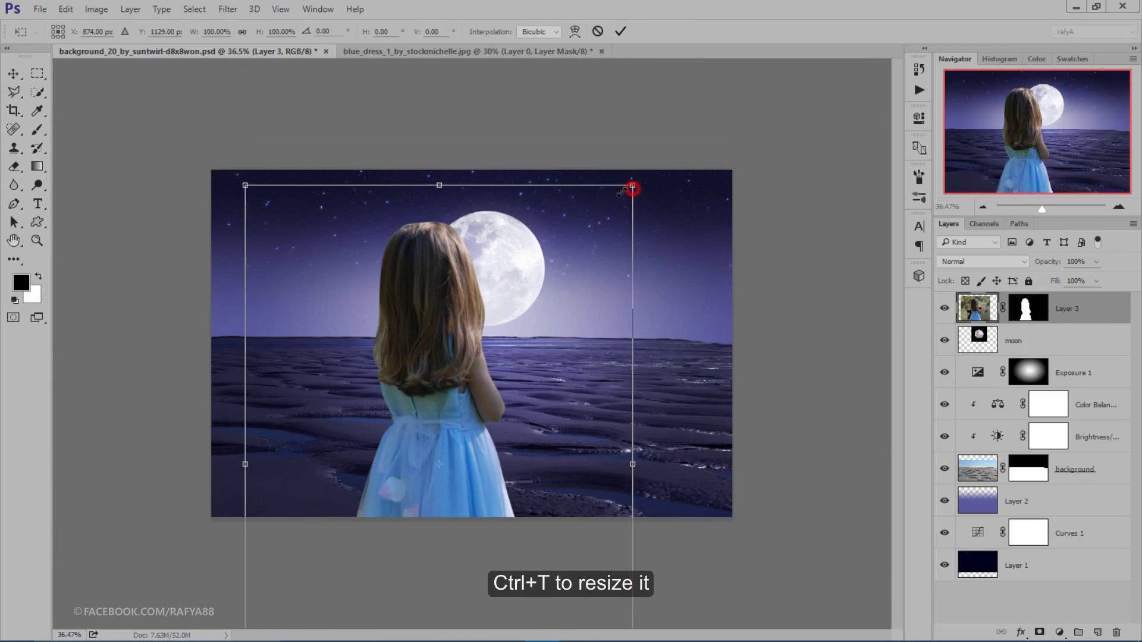
mouse_move(633, 188)
left_mouse_down()
mouse_move(479, 255)
mouse_move(395, 324)
mouse_move(420, 344)
left_mouse_up()
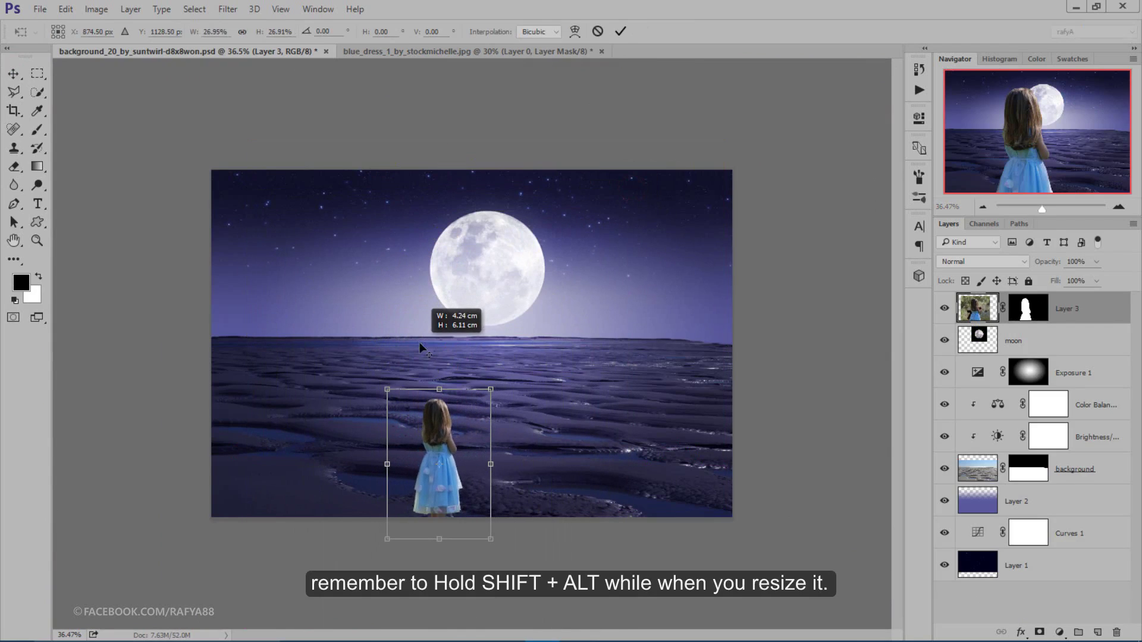
mouse_move(487, 425)
left_mouse_down()
mouse_move(484, 323)
mouse_move(470, 301)
mouse_move(425, 334)
mouse_move(441, 313)
left_mouse_up()
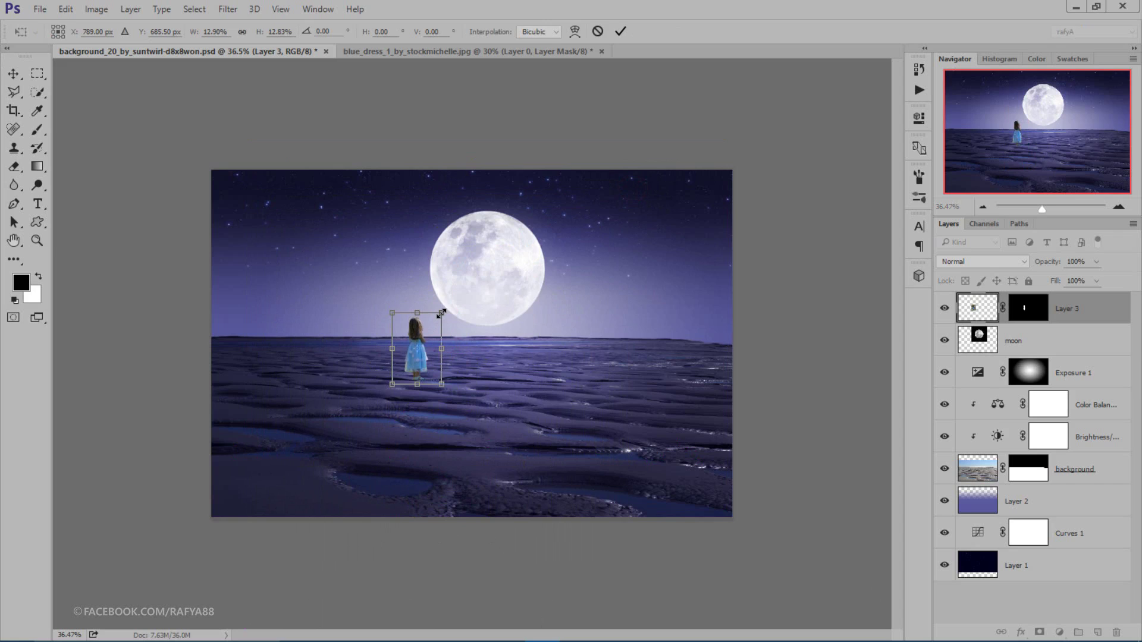
key("ctrl+plus")
left_click_drag(395, 334, 391, 340)
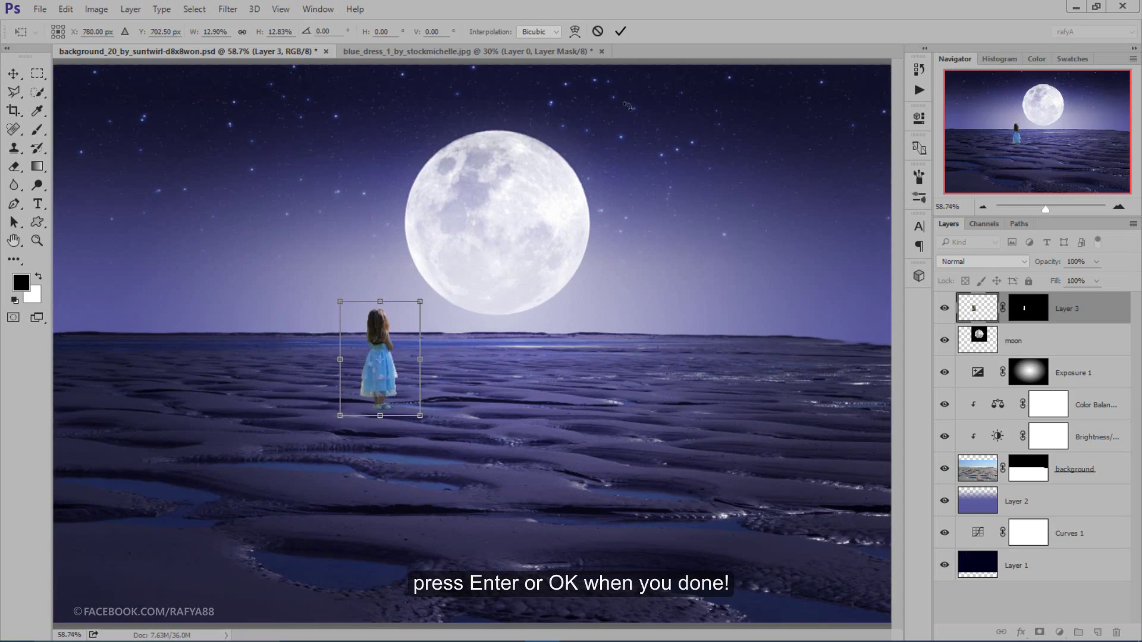
left_click(620, 31)
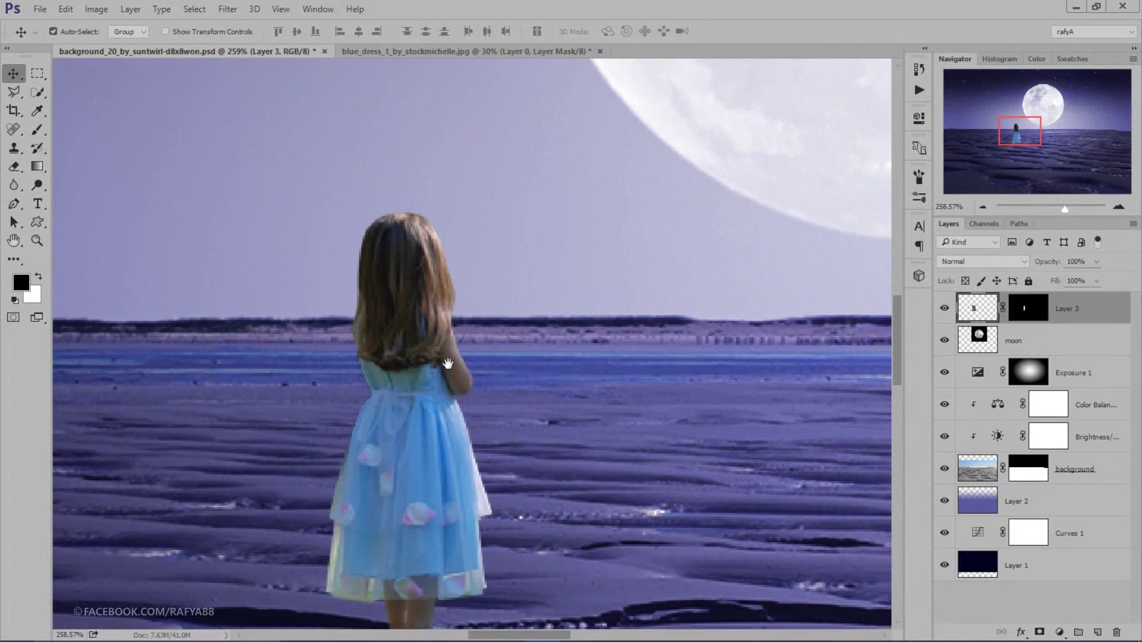
Step: Apply the girl's layer mask permanently into her layer
scroll(391, 299, "up", 1)
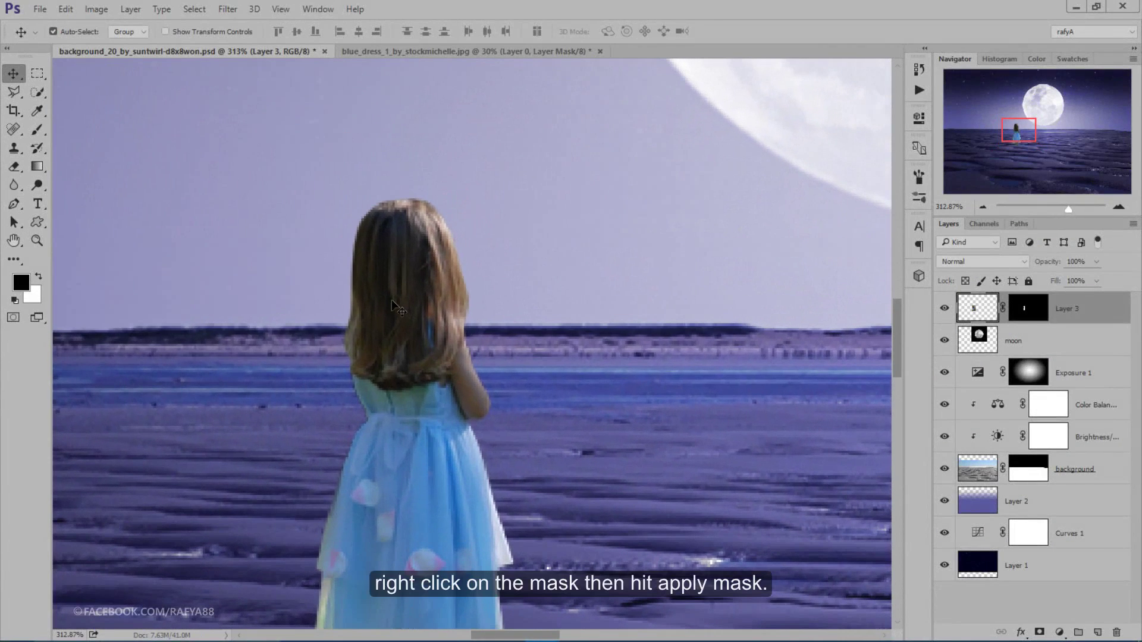
left_click(1025, 314)
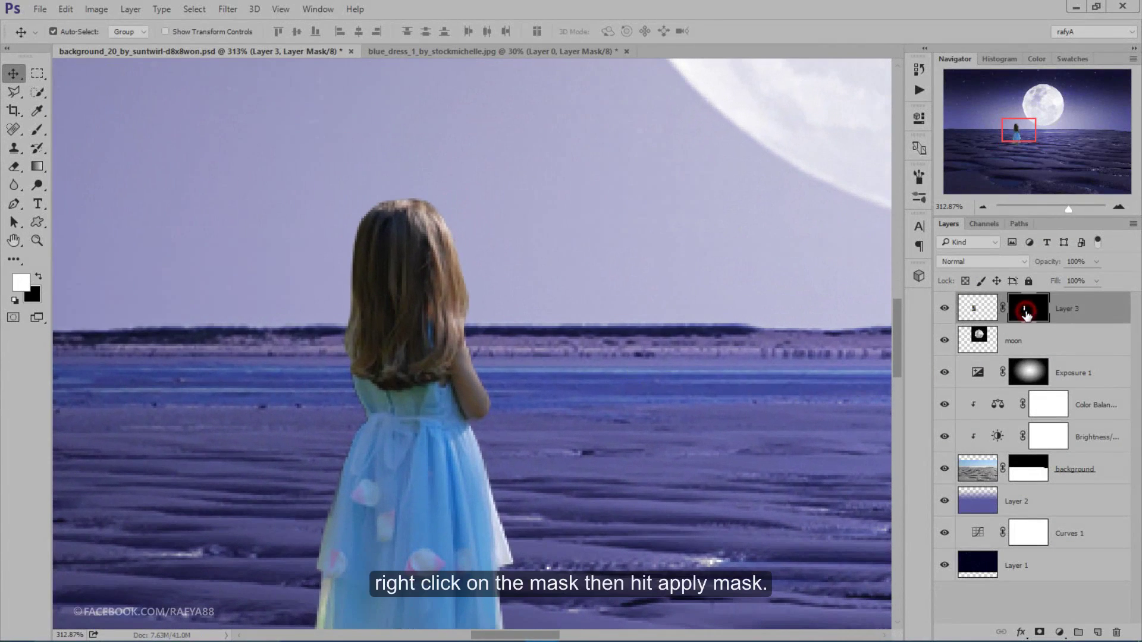
right_click(1025, 315)
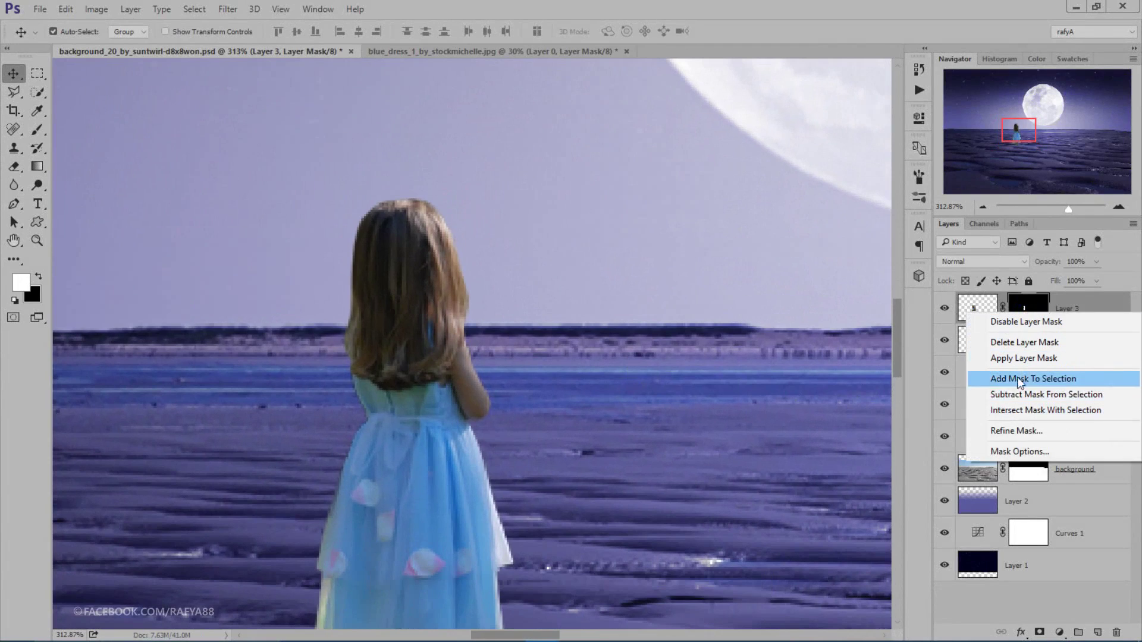
left_click(1024, 358)
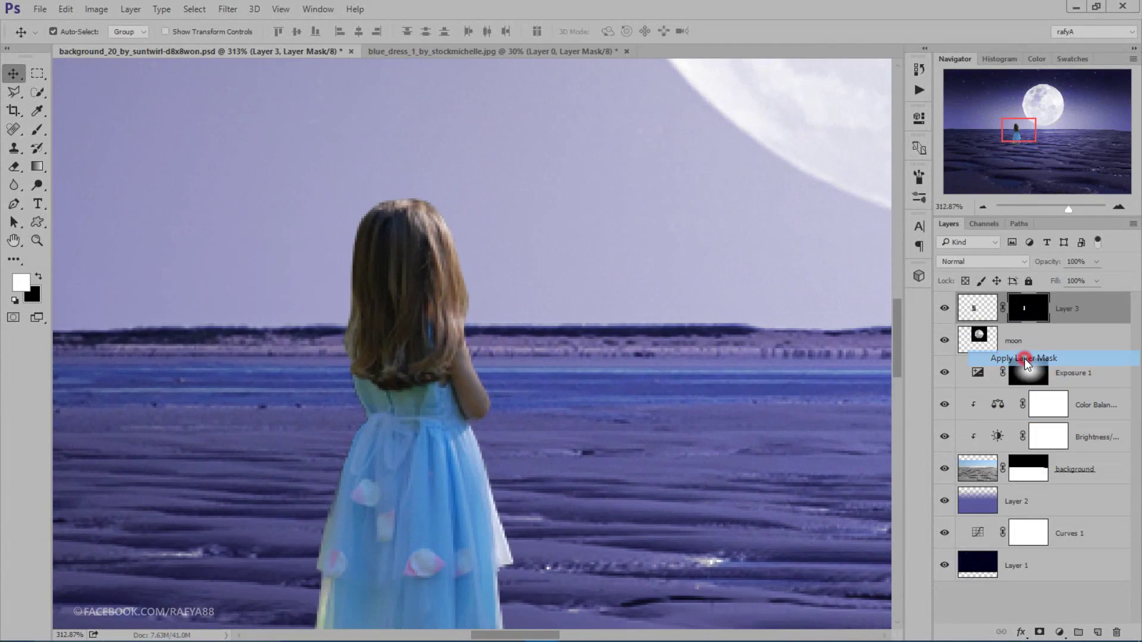
Step: Set up the Smudge tool with a scattered brush tip, 84% strength, and 10 px size
left_click(13, 185)
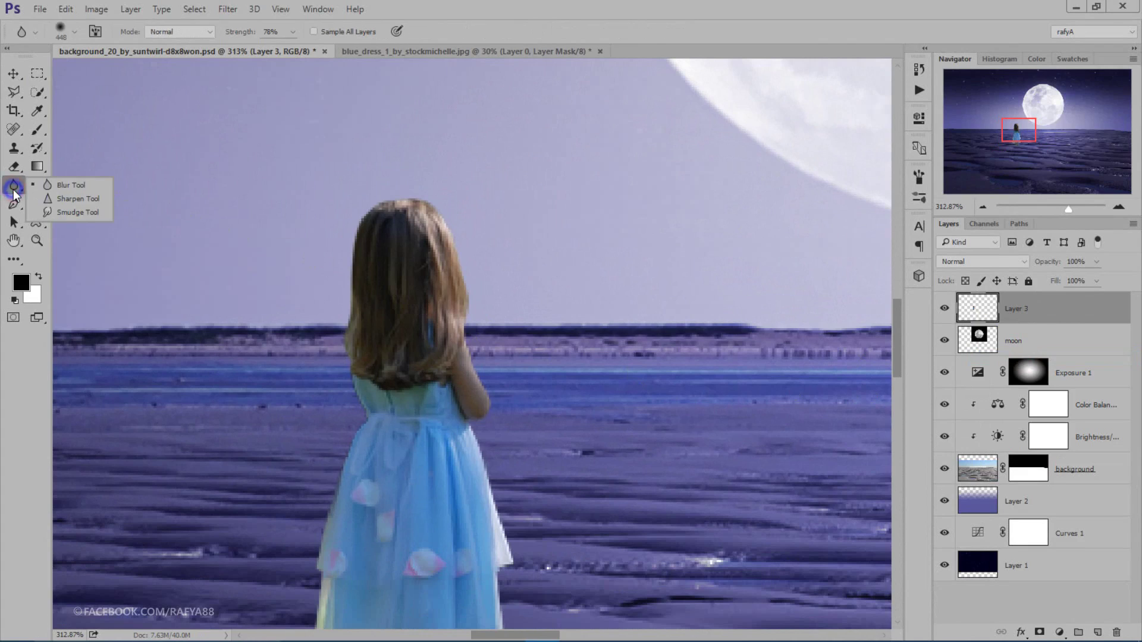
left_click(80, 214)
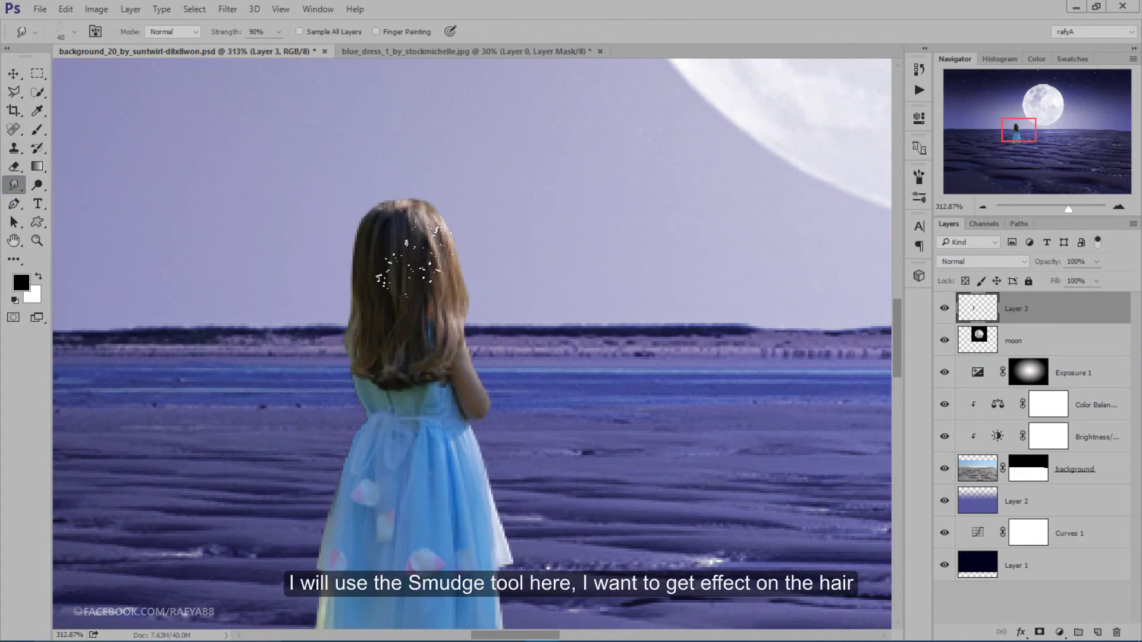
right_click(428, 263)
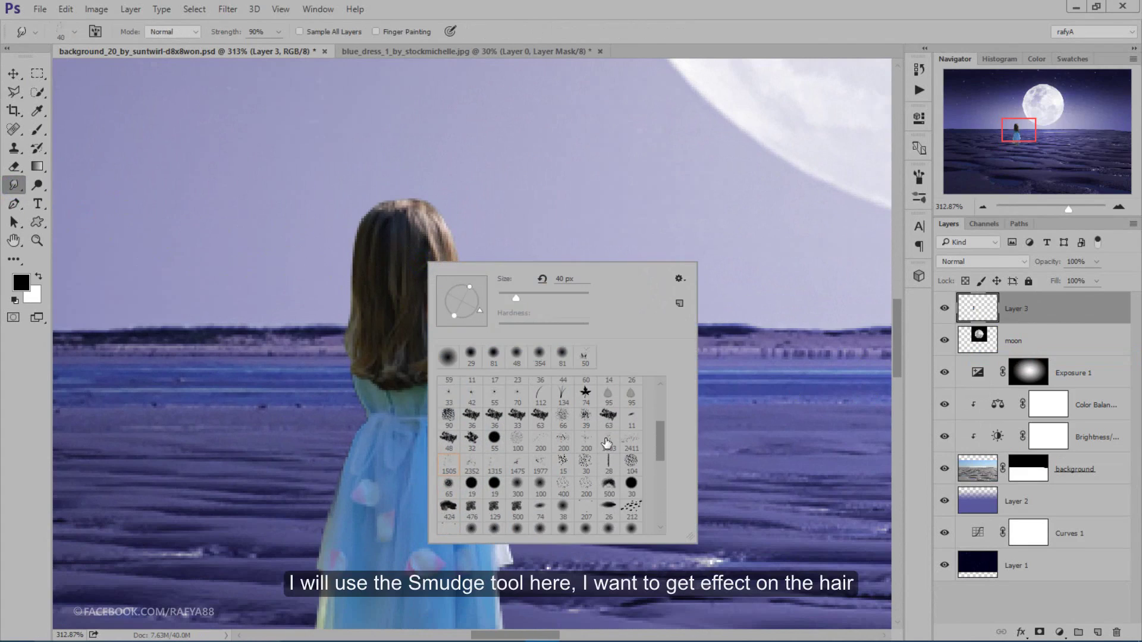
left_click(607, 443)
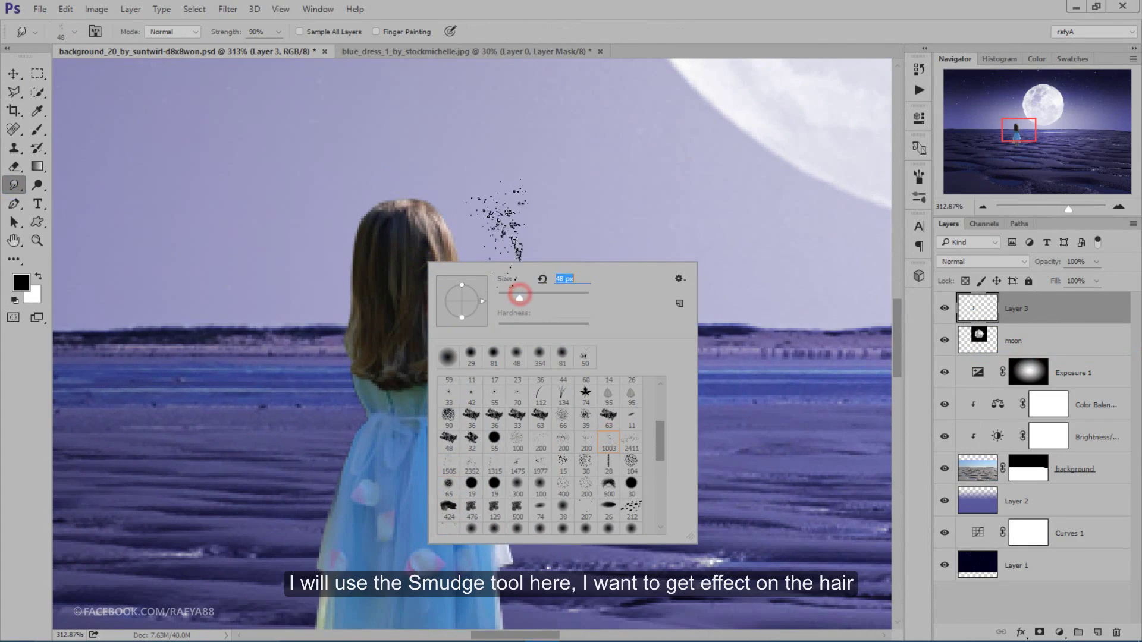
left_click_drag(520, 294, 502, 295)
left_click(562, 438)
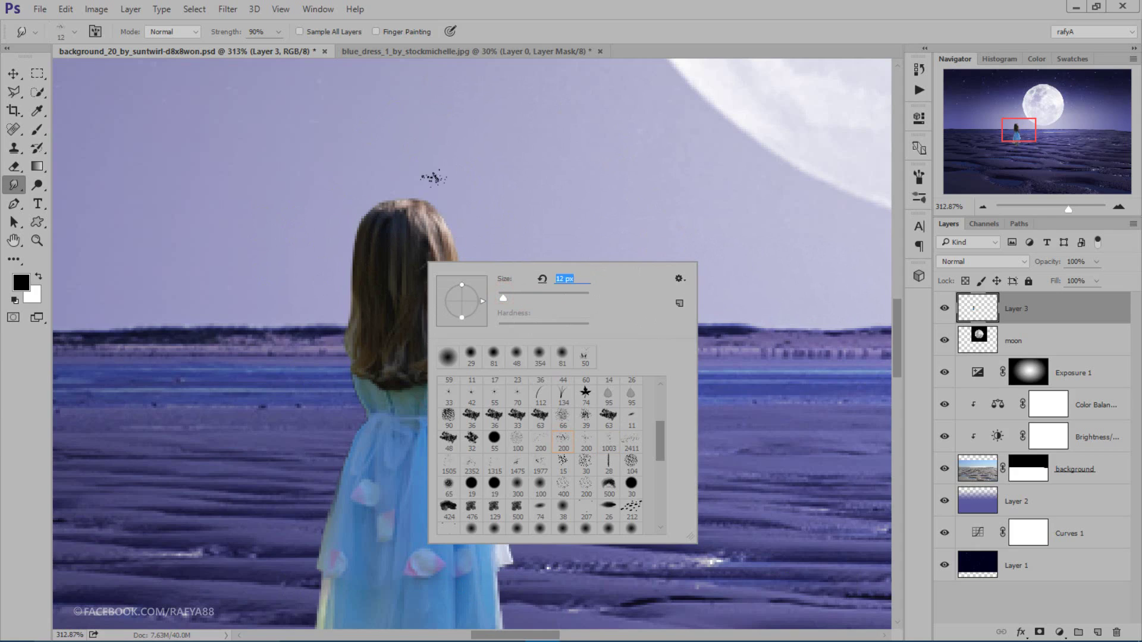
left_click(248, 37)
left_click_drag(232, 32, 216, 35)
scroll(457, 256, "up", 1)
key("bracketleft")
key("bracketleft")
key("bracketleft")
scroll(455, 253, "up", 1)
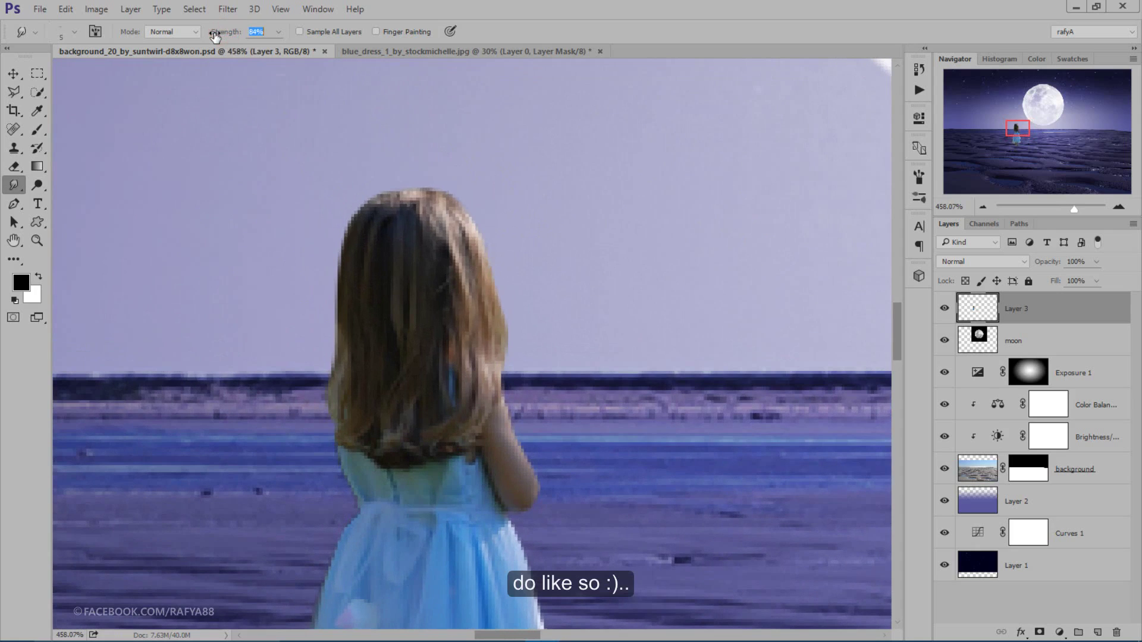
right_click(505, 259)
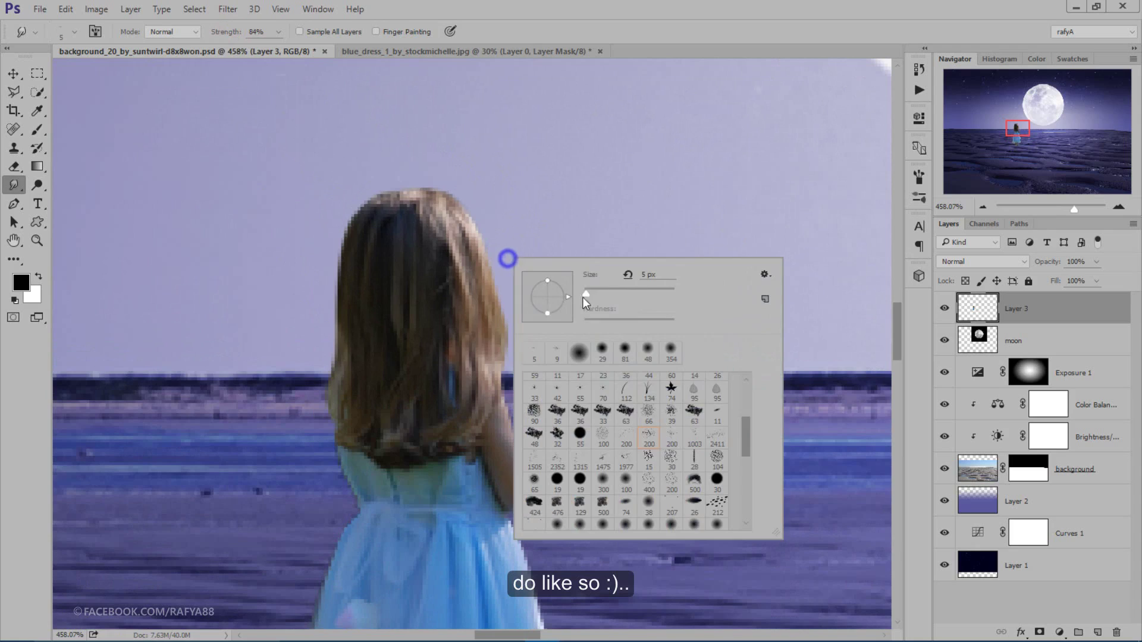
key("bracketright")
key("bracketright")
key("bracketright")
Step: Smudge loose strands along the right and left edges of the girl's hair
left_click(481, 246)
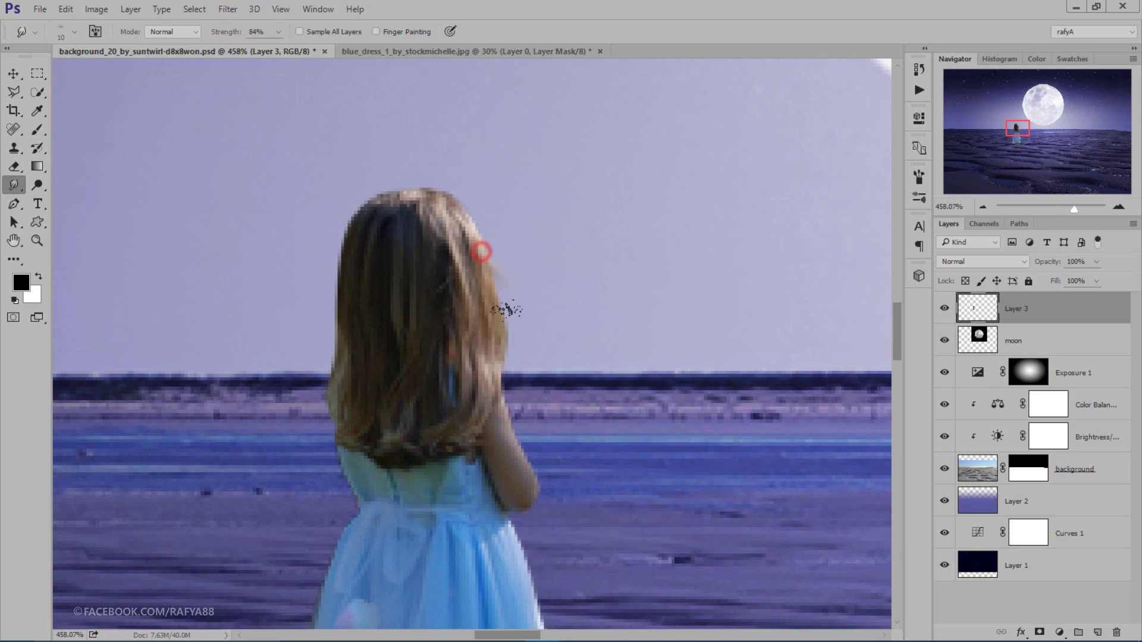
mouse_move(485, 276)
left_mouse_down()
mouse_move(516, 336)
mouse_move(505, 369)
left_mouse_up()
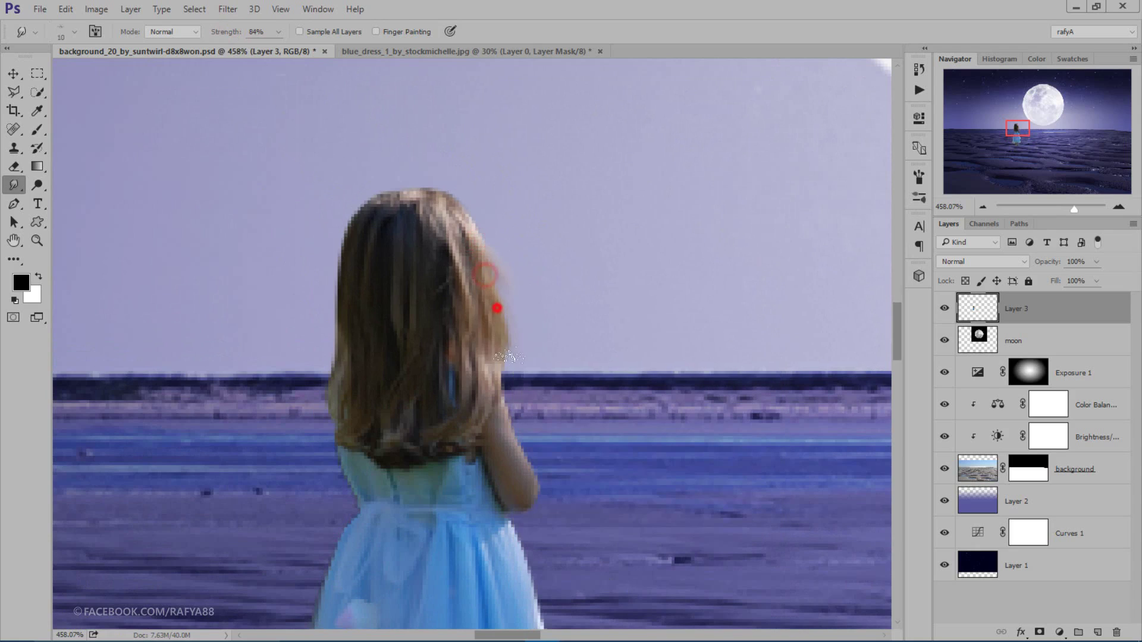
left_click_drag(471, 231, 499, 288)
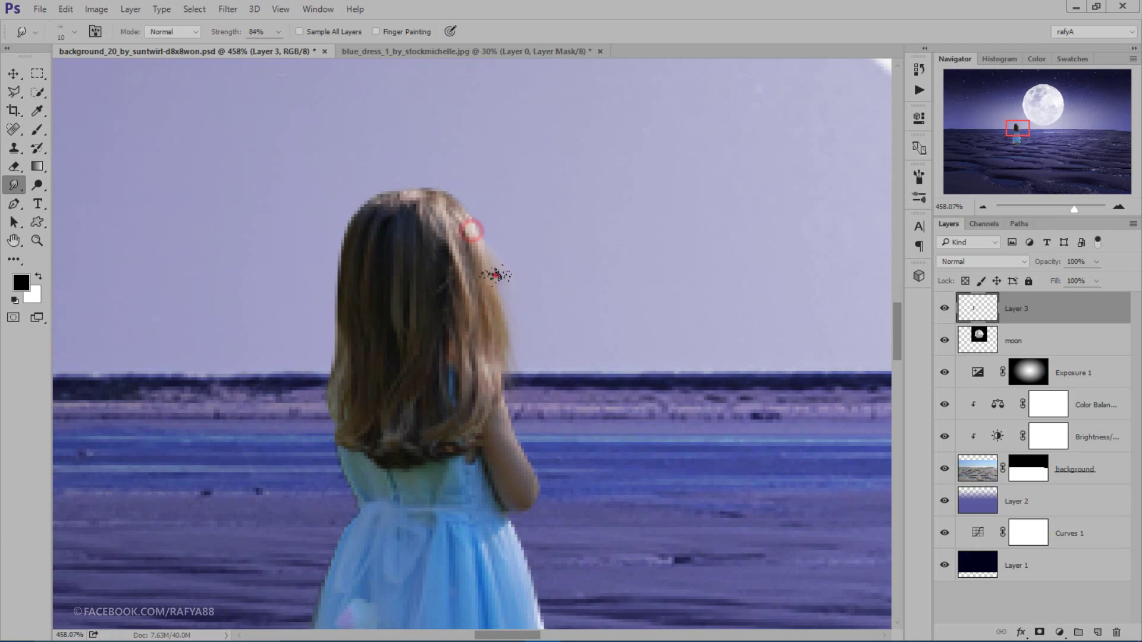
left_click(467, 215)
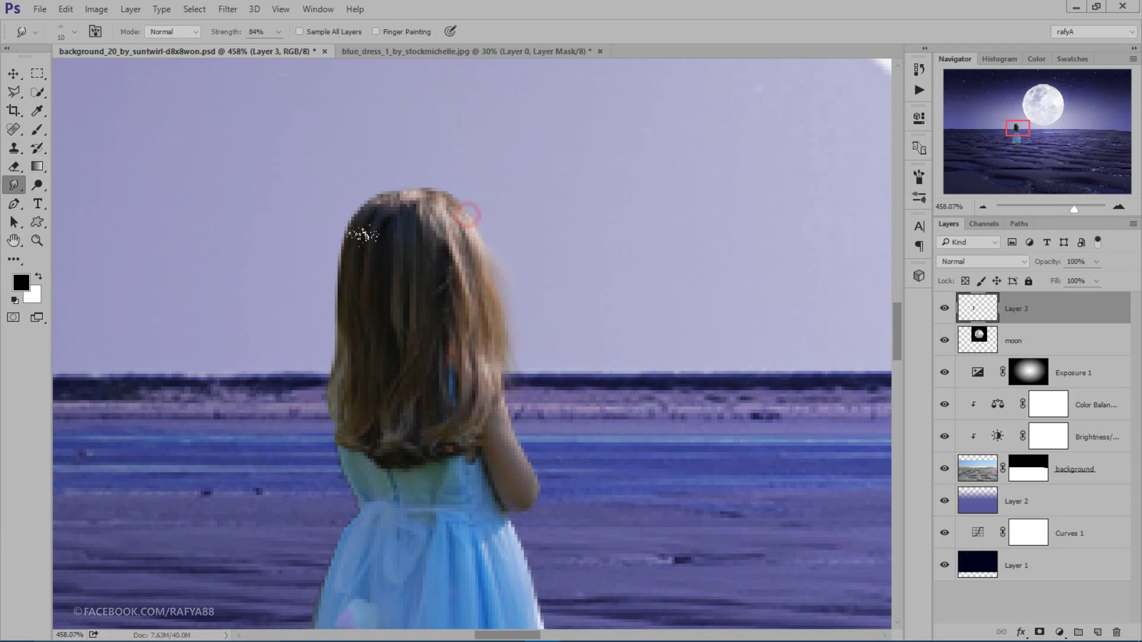
mouse_move(355, 234)
left_mouse_down()
mouse_move(331, 306)
mouse_move(320, 446)
mouse_move(320, 429)
left_mouse_up()
scroll(475, 225, "down", 3)
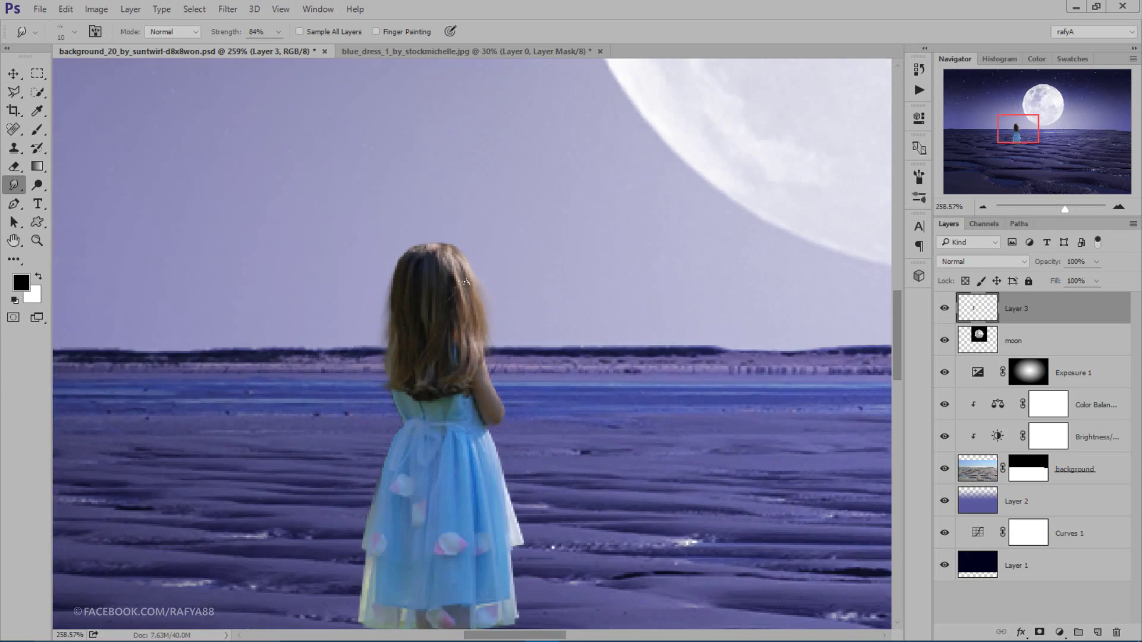
scroll(476, 225, "down", 3)
scroll(476, 225, "down", 2)
scroll(482, 224, "up", 1)
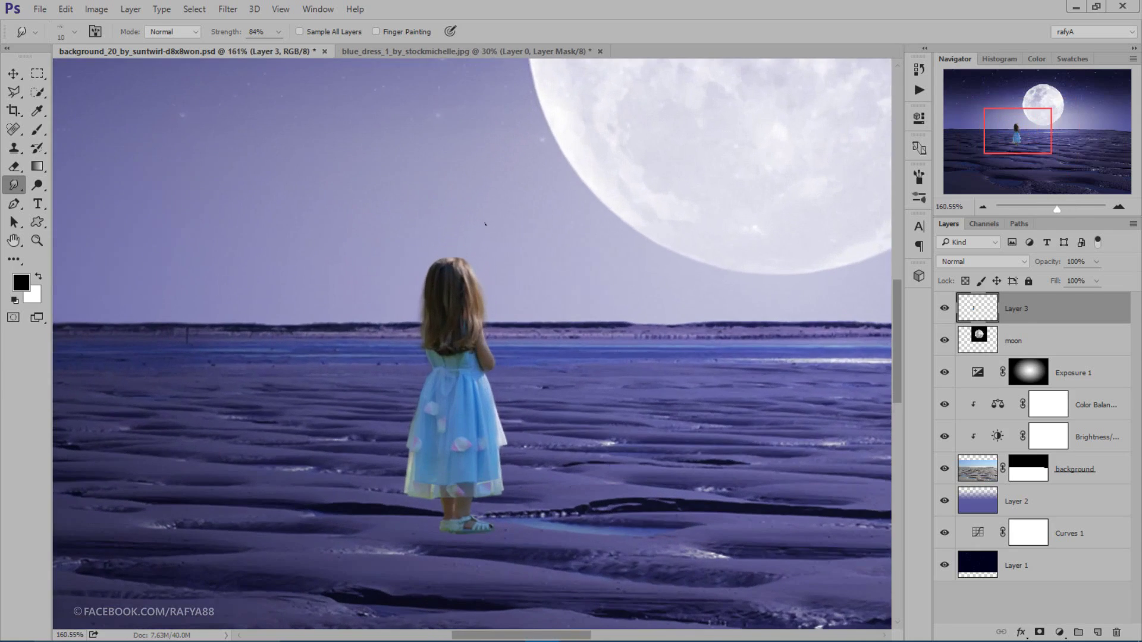
scroll(483, 250, "up", 3)
scroll(485, 280, "up", 2)
scroll(493, 283, "up", 2)
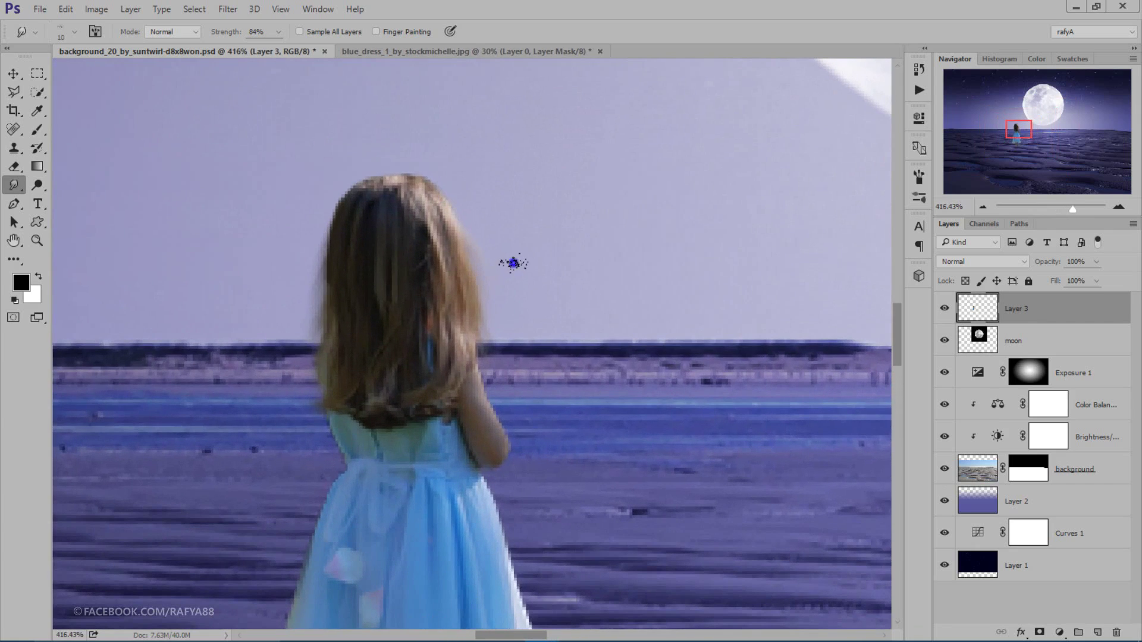
Step: With an 18 px brush, dab-smudge the hair top and shoulder edges, then zoom out
right_click(513, 263)
left_click_drag(598, 297, 602, 298)
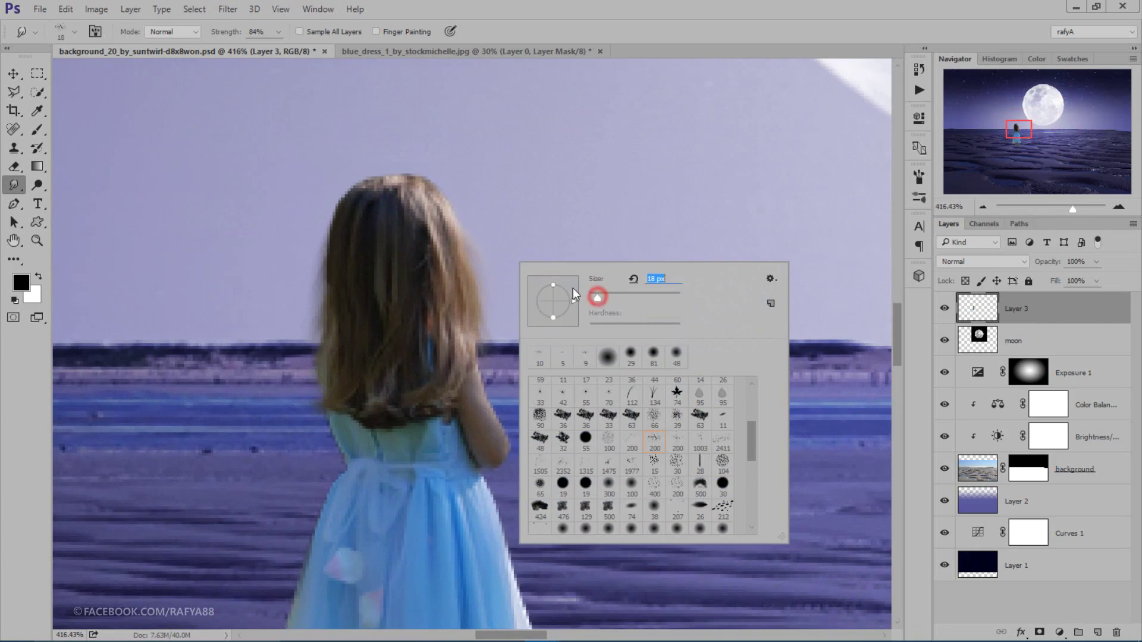
left_click(470, 241)
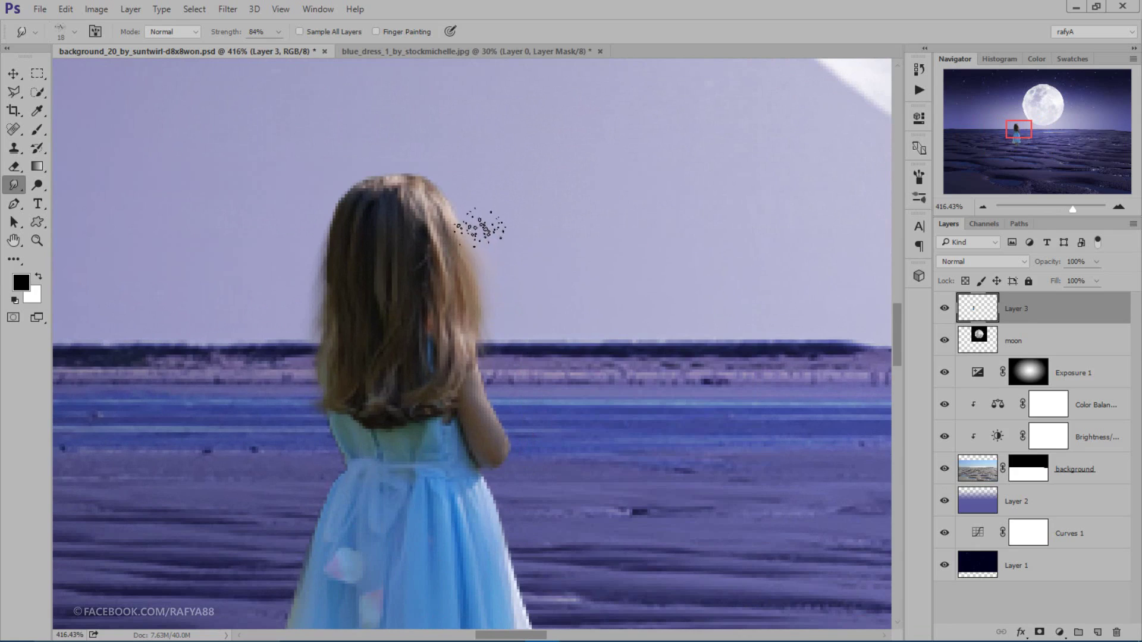
left_click(479, 238)
left_click(459, 199)
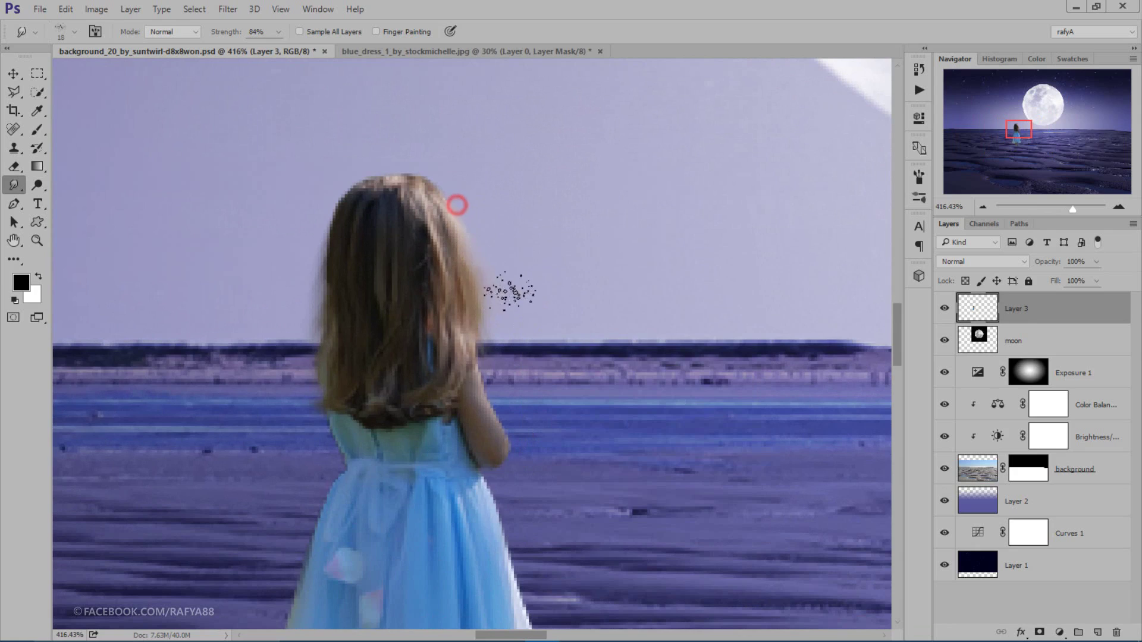
left_click(461, 211)
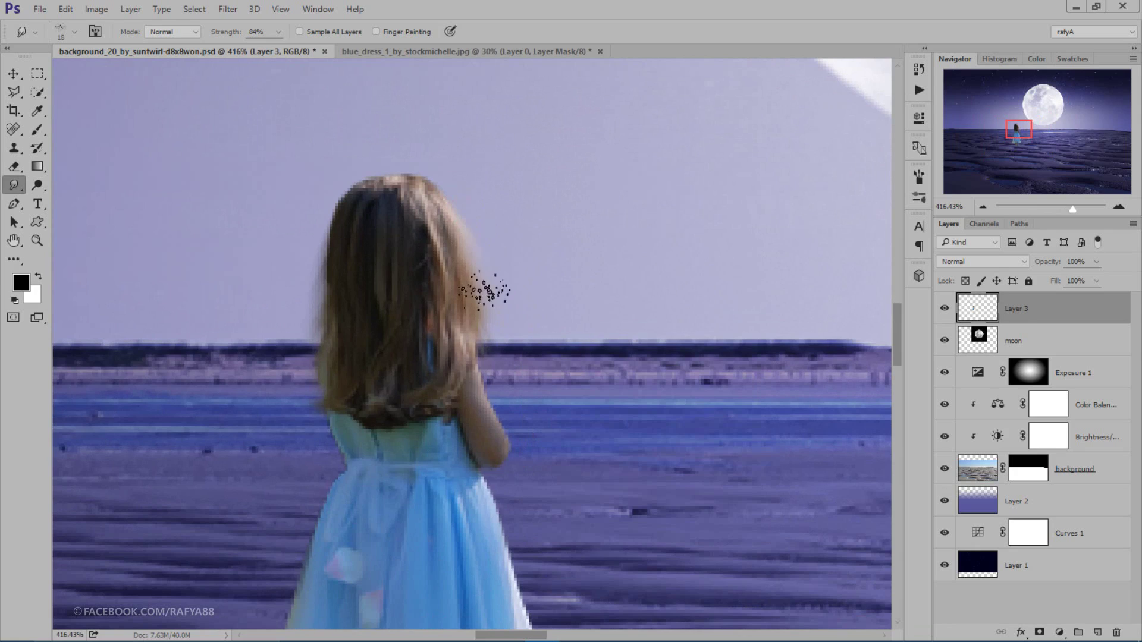
left_click(487, 300)
left_click(480, 342)
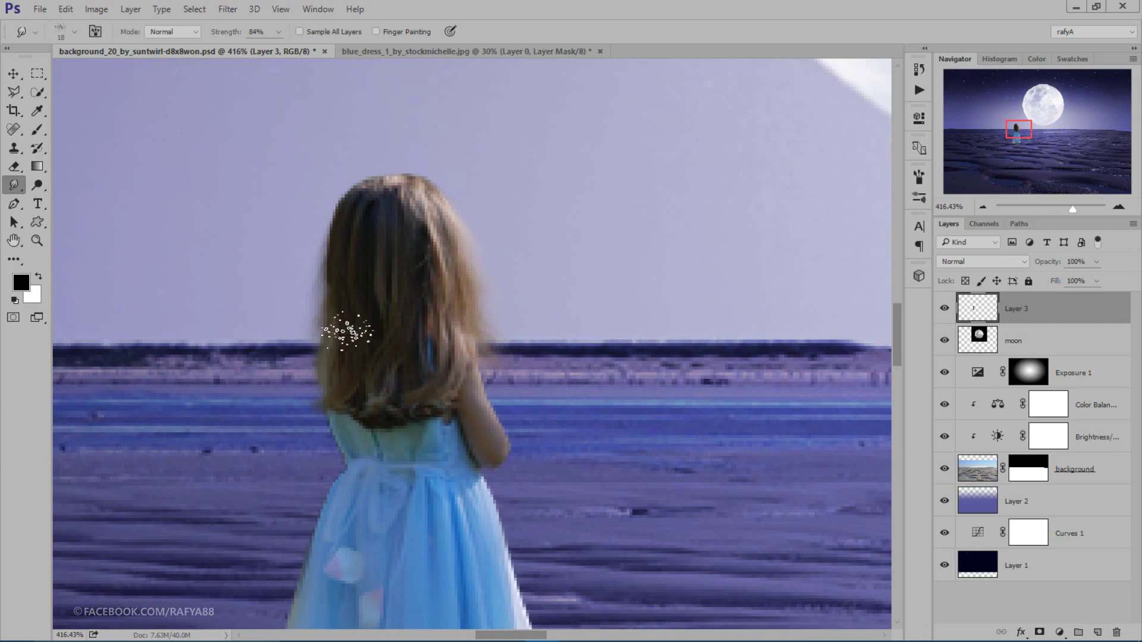
scroll(417, 179, "down", 5)
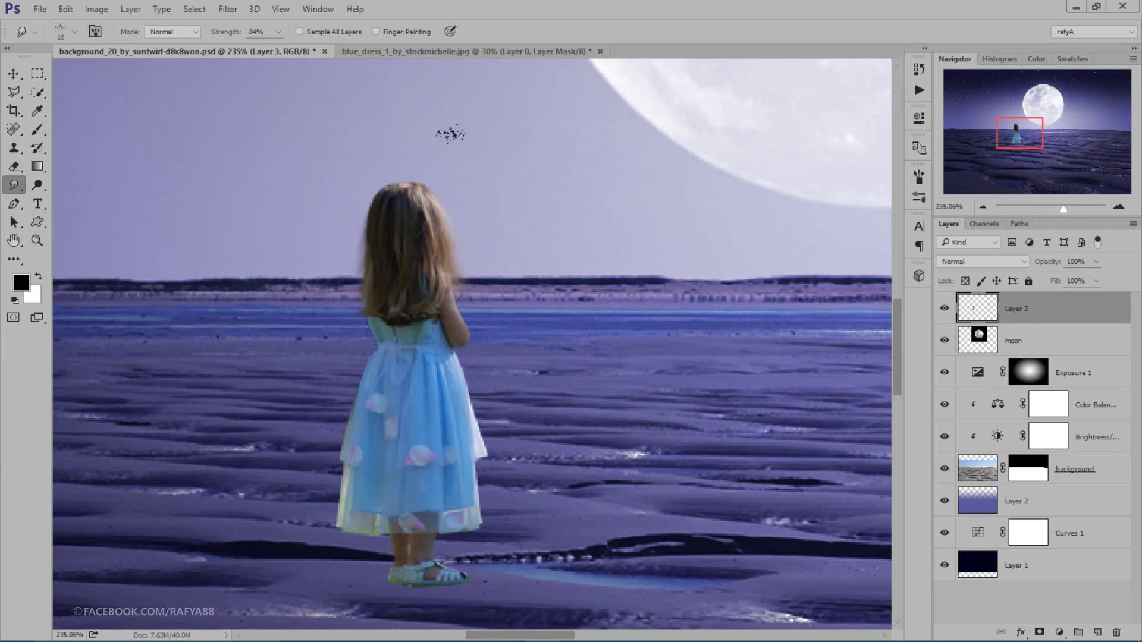
scroll(464, 154, "down", 2)
scroll(485, 170, "down", 1)
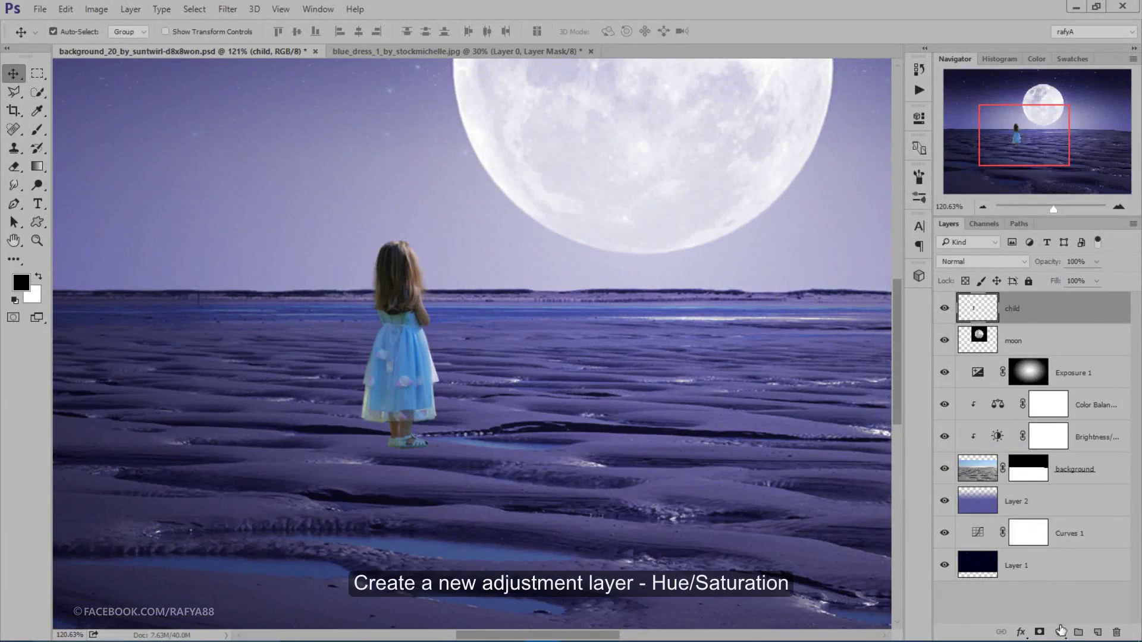
Step: Add a Hue/Saturation layer clipped to the girl, colorized with a blue hue
left_click(1060, 631)
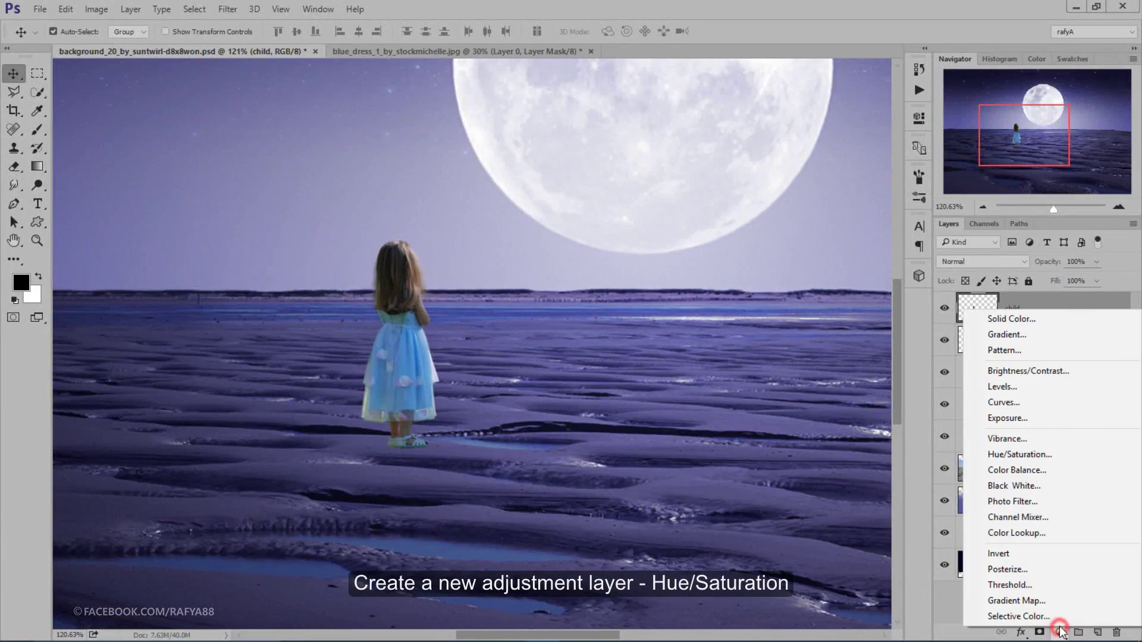
left_click(1074, 458)
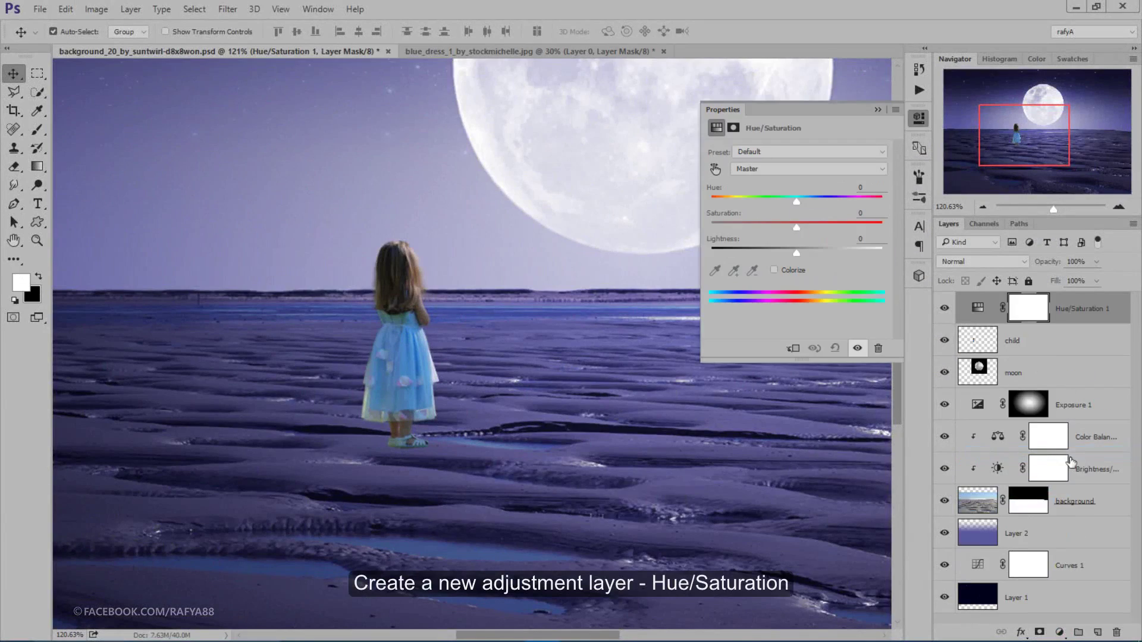
left_click(795, 350)
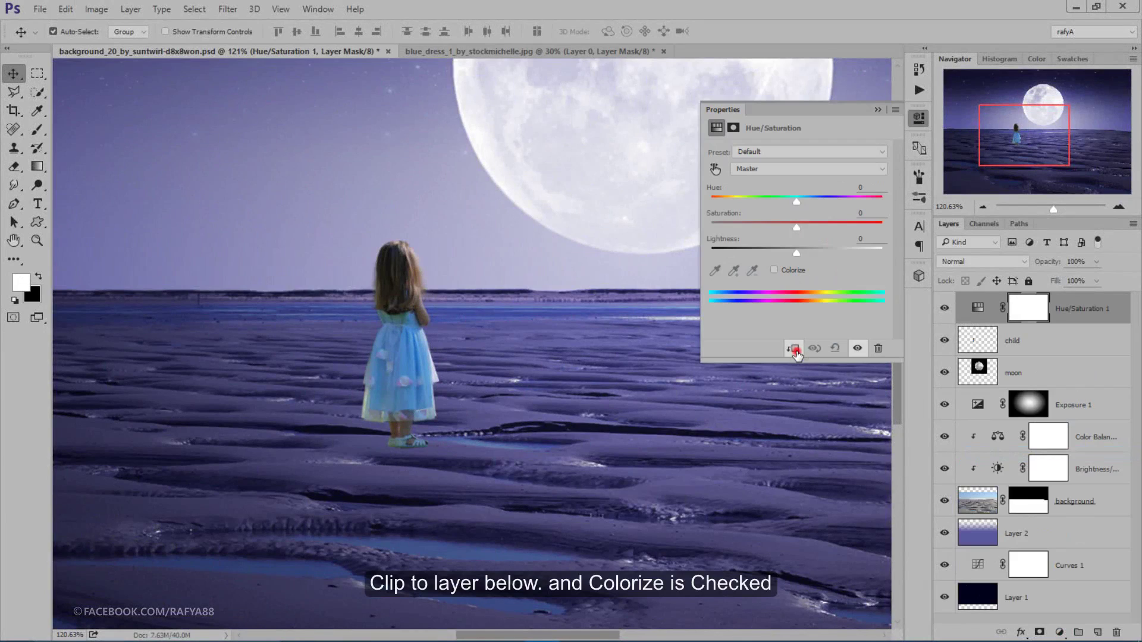
left_click(774, 270)
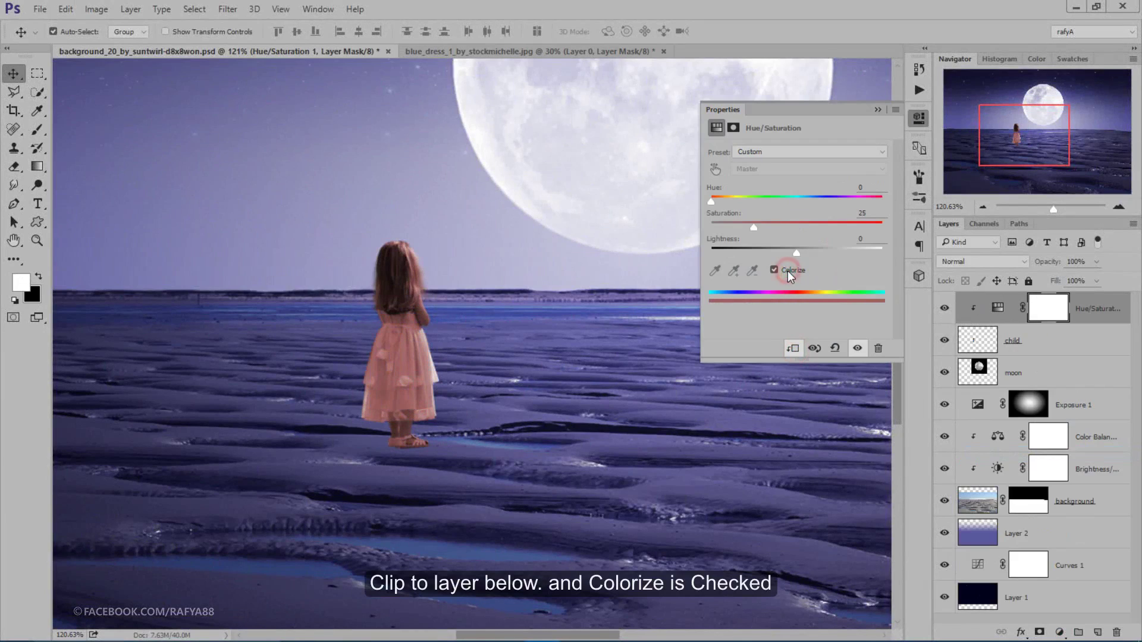
mouse_move(816, 197)
left_mouse_down()
mouse_move(830, 196)
mouse_move(816, 197)
left_mouse_up()
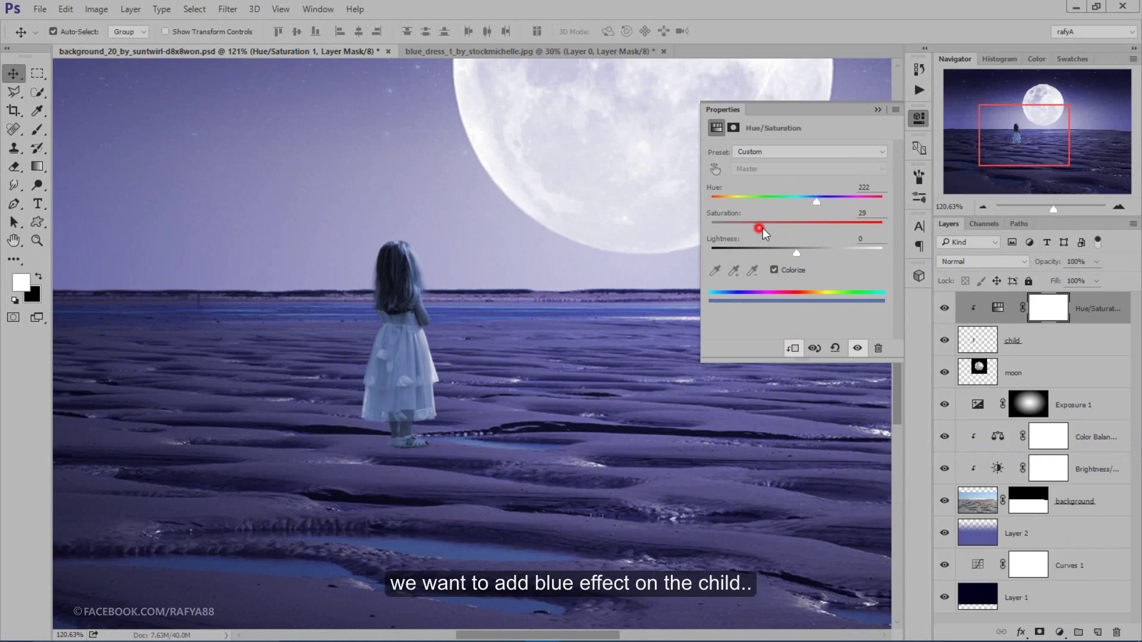
left_click(880, 111)
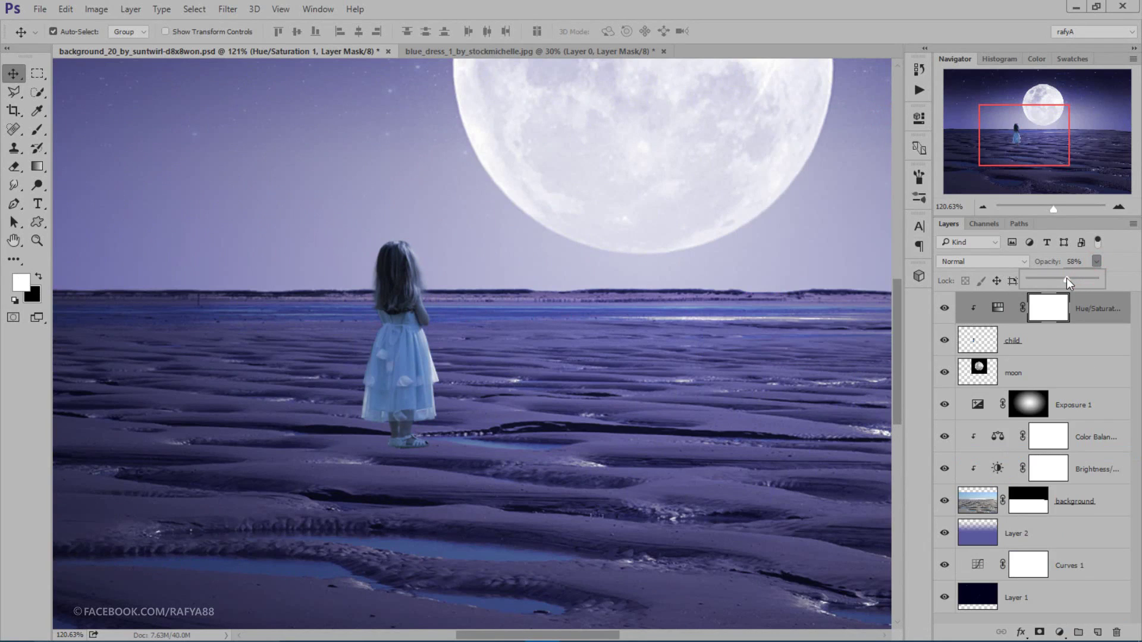
Step: Lower the blue tint layer's opacity to 39% and restore default black and white colours
left_click_drag(1058, 277, 1055, 277)
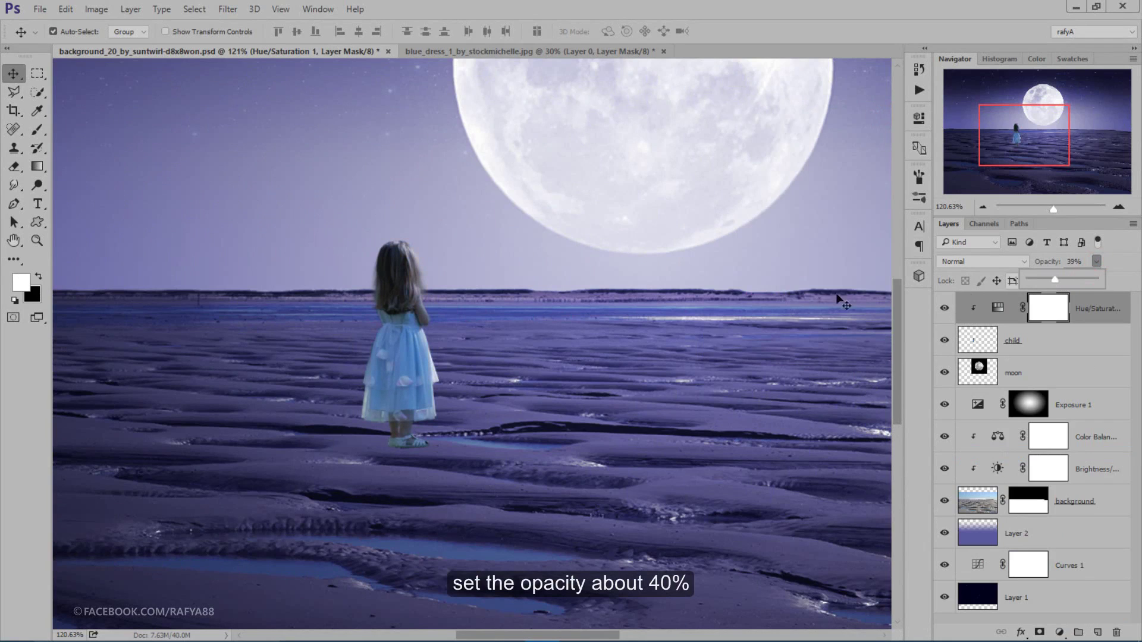
key("ctrl+0")
scroll(468, 307, "up", 3)
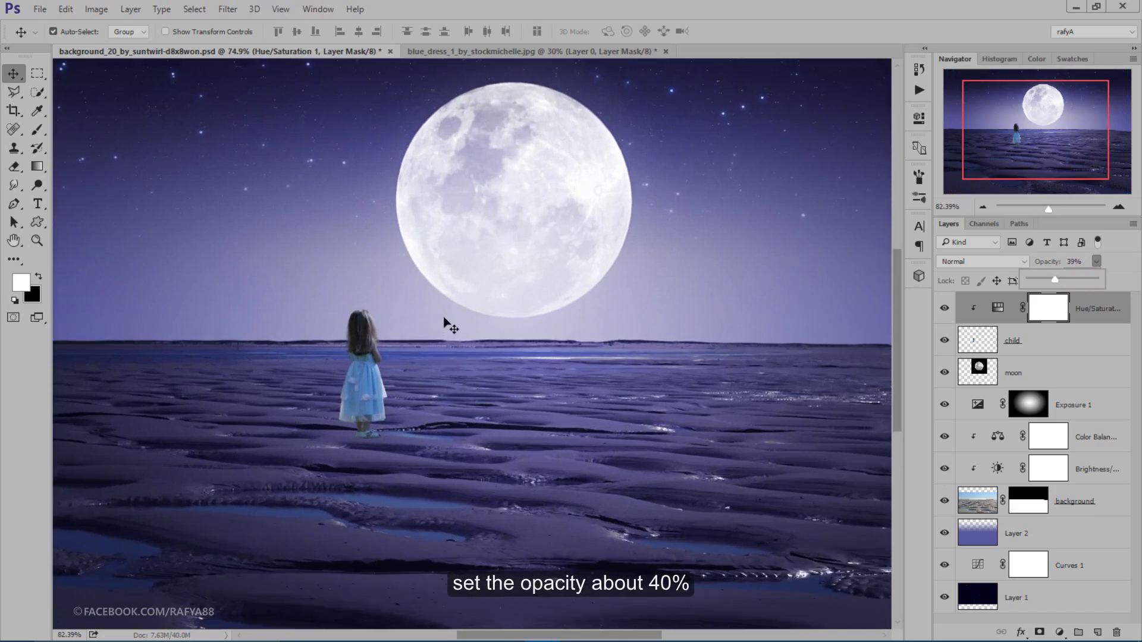
scroll(450, 395, "up", 2)
scroll(450, 395, "up", 3)
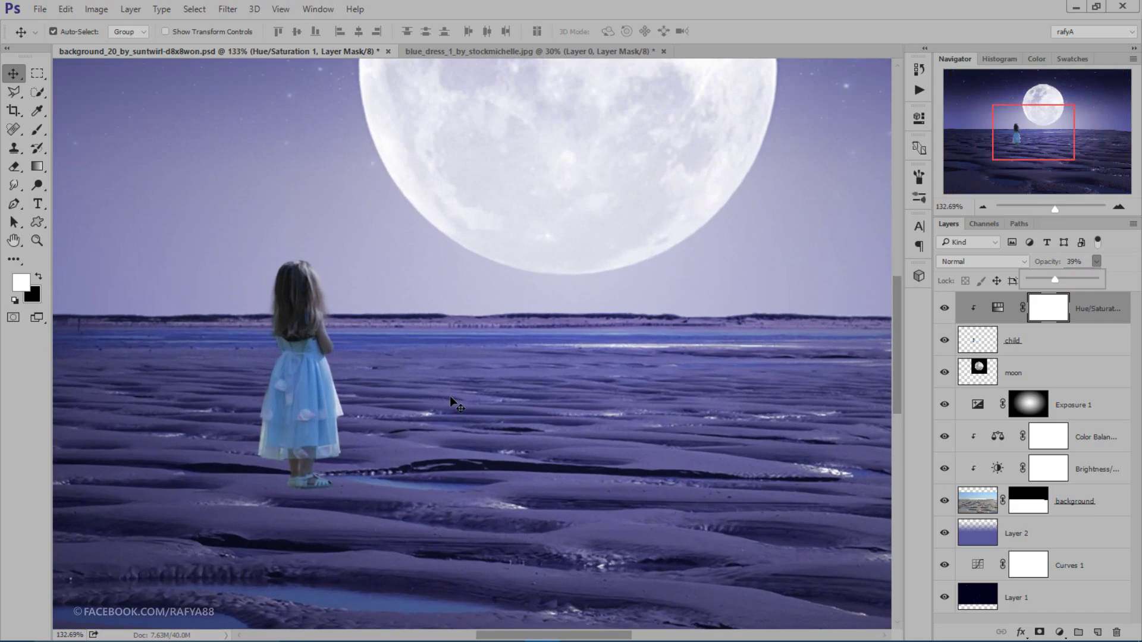
left_click(949, 315)
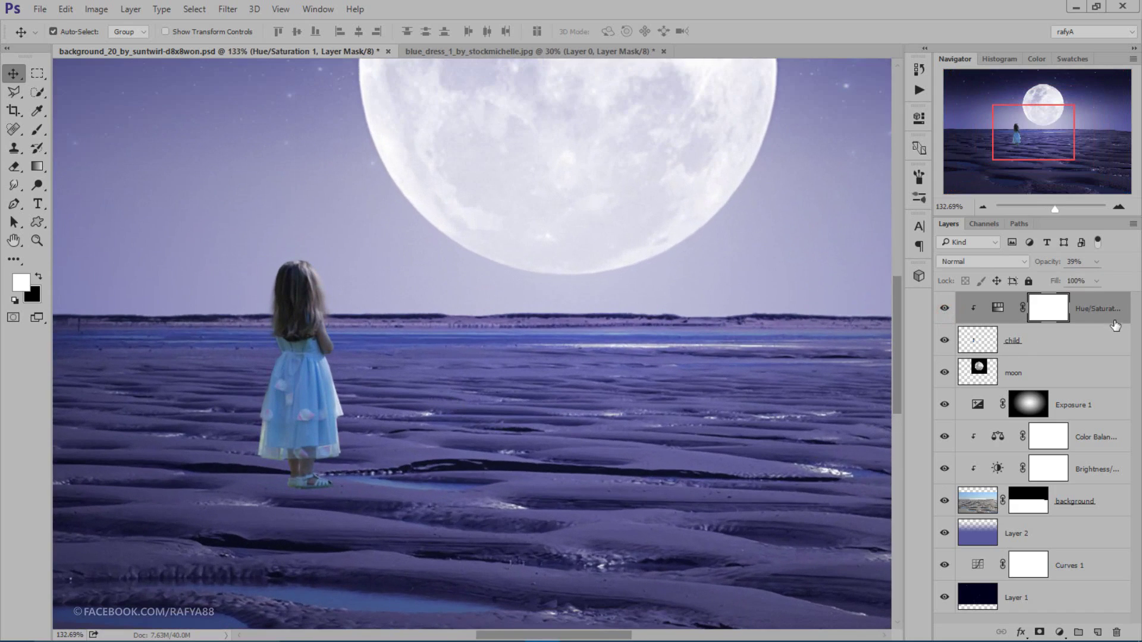
key("ctrl+2")
Step: Add a Brightness/Contrast layer clipped to the girl with Brightness at -90
left_click(1060, 632)
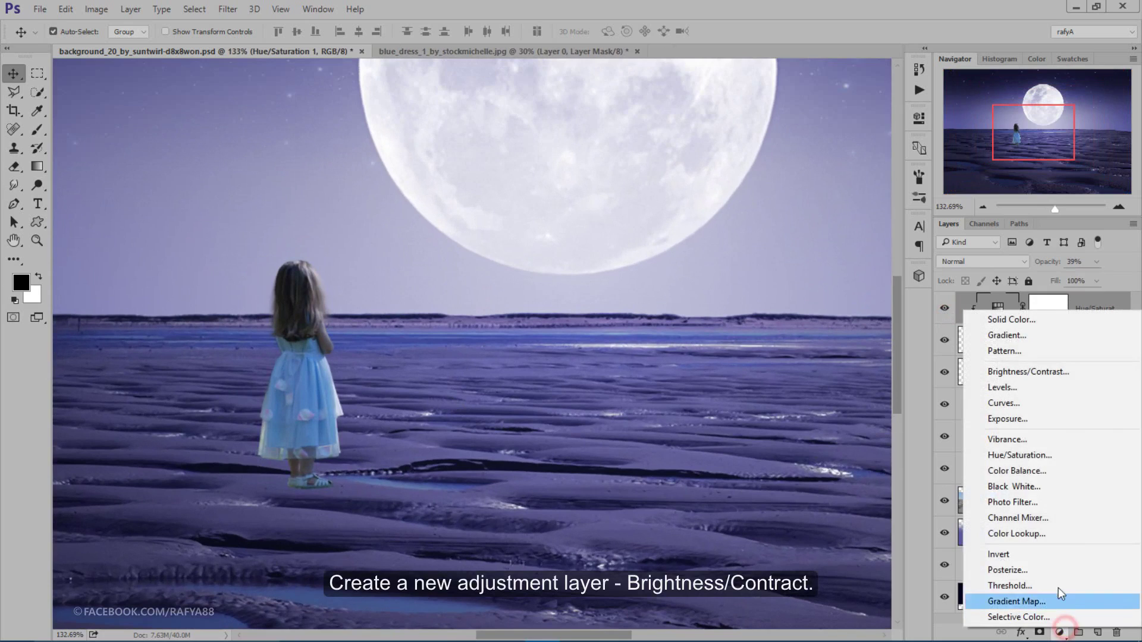
left_click(1065, 372)
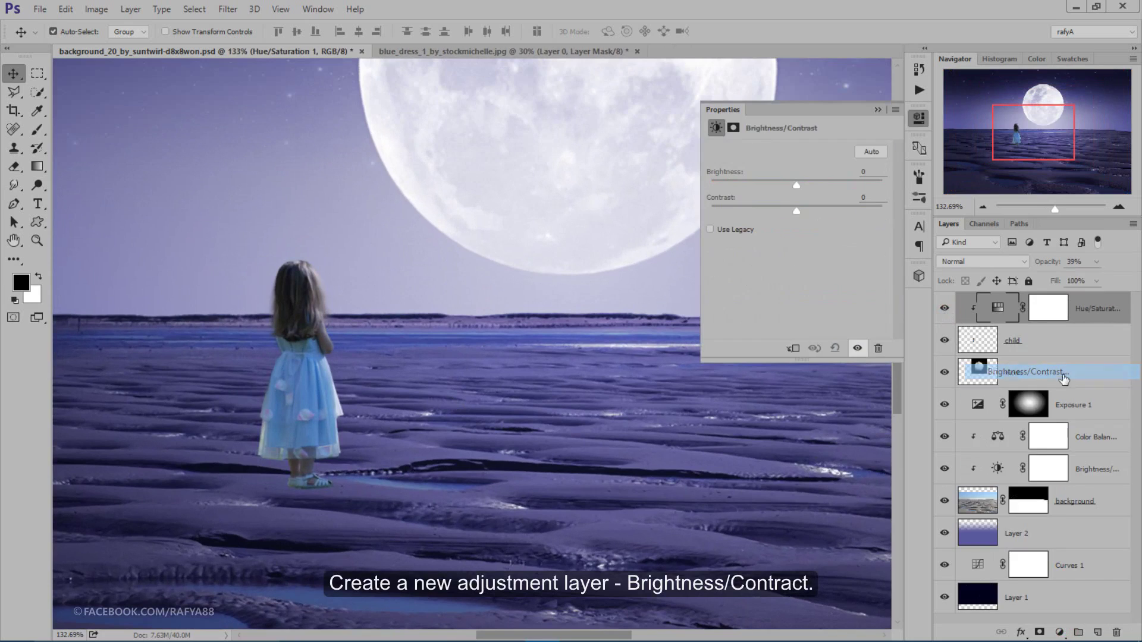
left_click(793, 350)
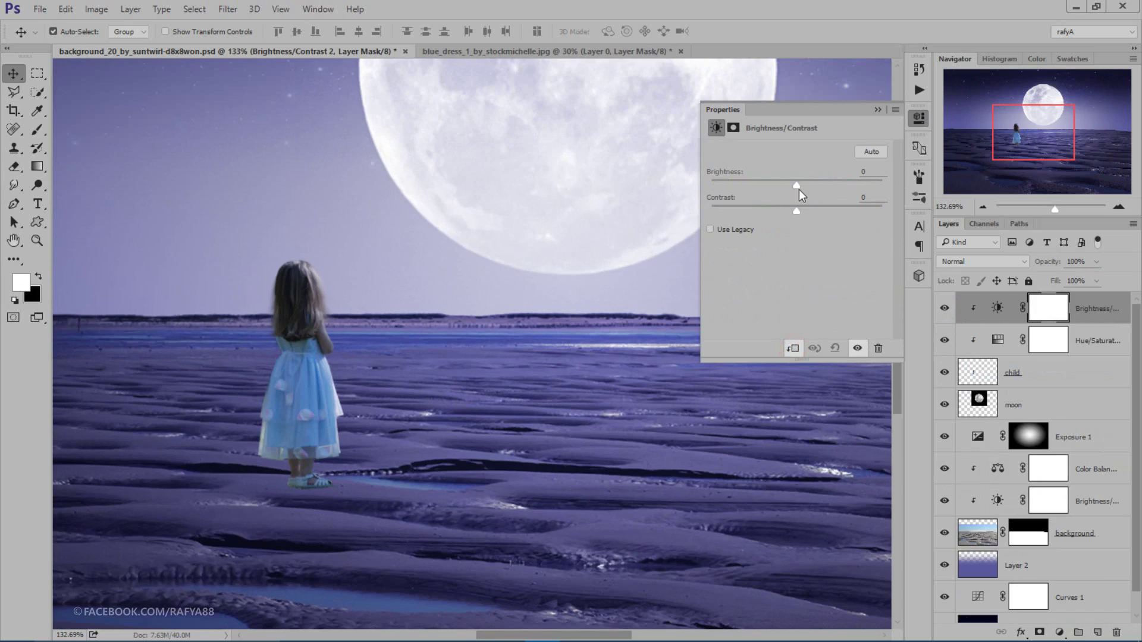
left_click_drag(798, 190, 748, 190)
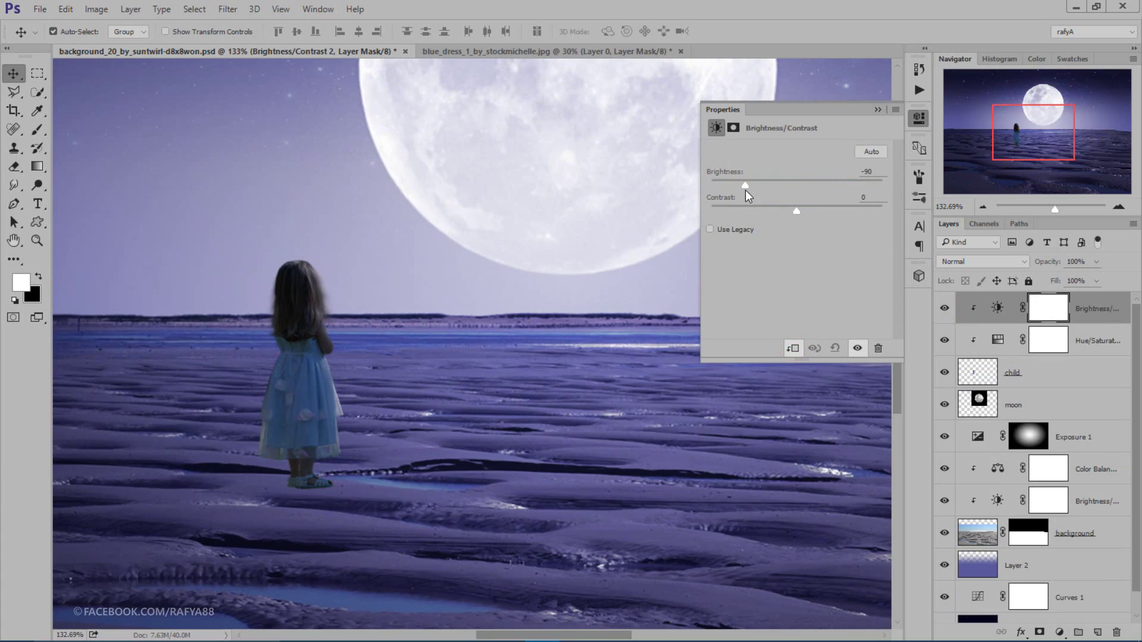
Step: Set up a black Brush at 75% opacity for painting the brightness mask
left_click(879, 111)
left_click(37, 130)
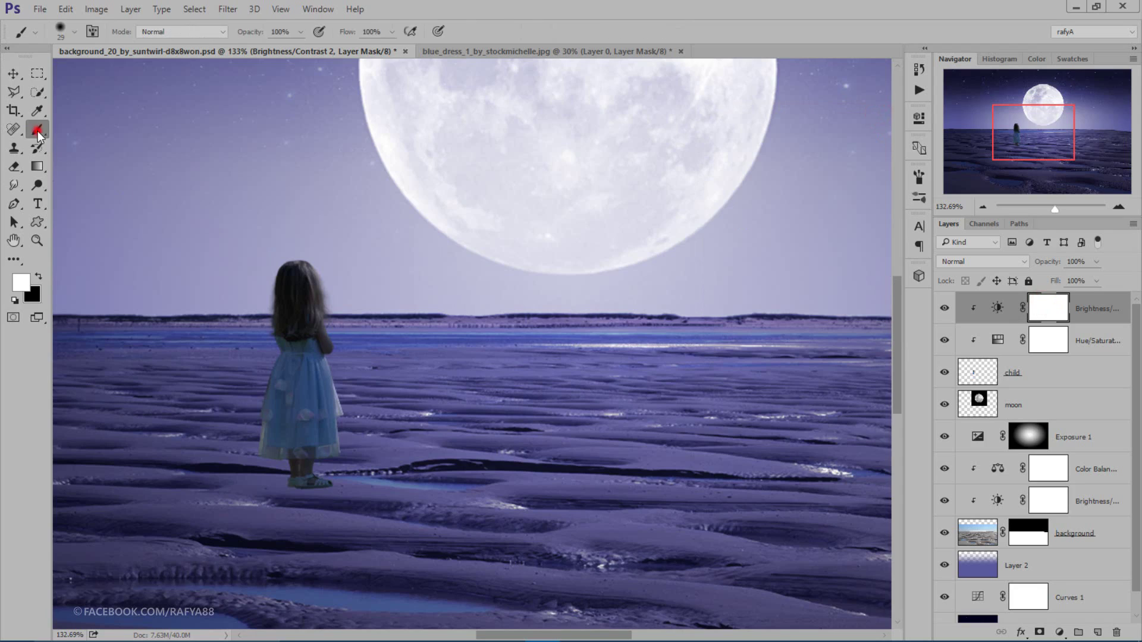
left_click(39, 277)
scroll(319, 268, "up", 1)
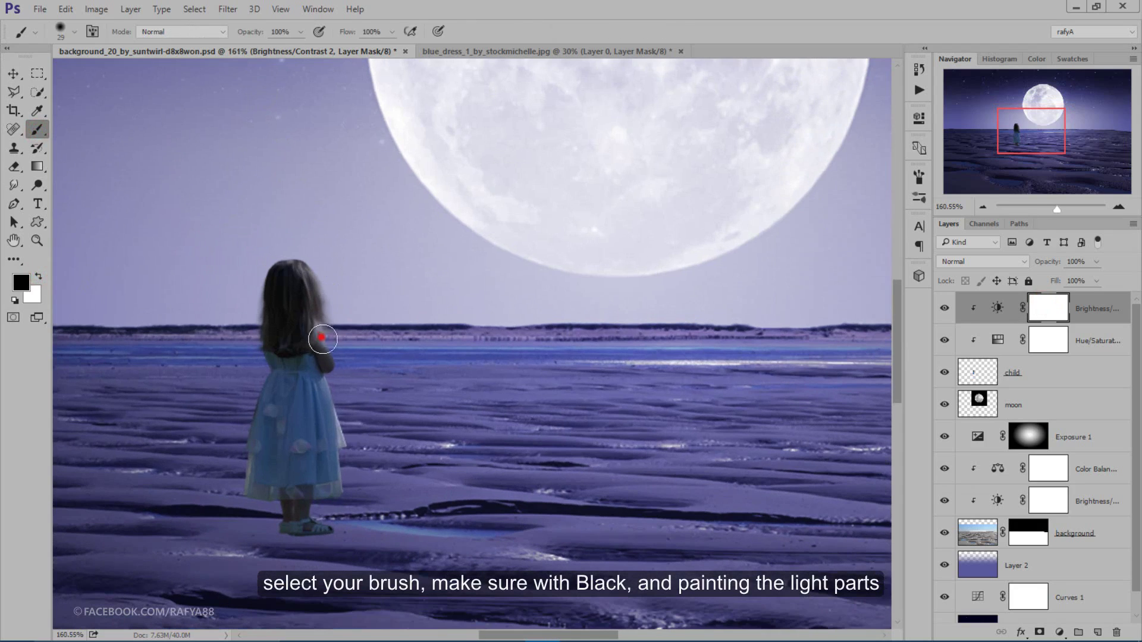
left_click(322, 338)
scroll(328, 337, "up", 1)
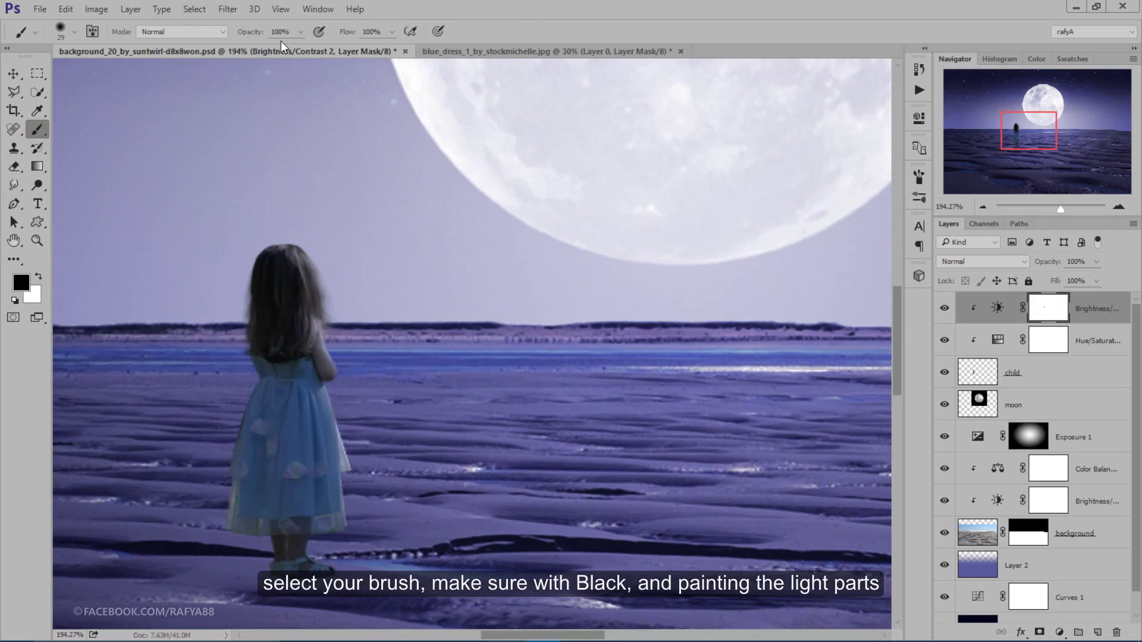
left_click_drag(257, 32, 242, 32)
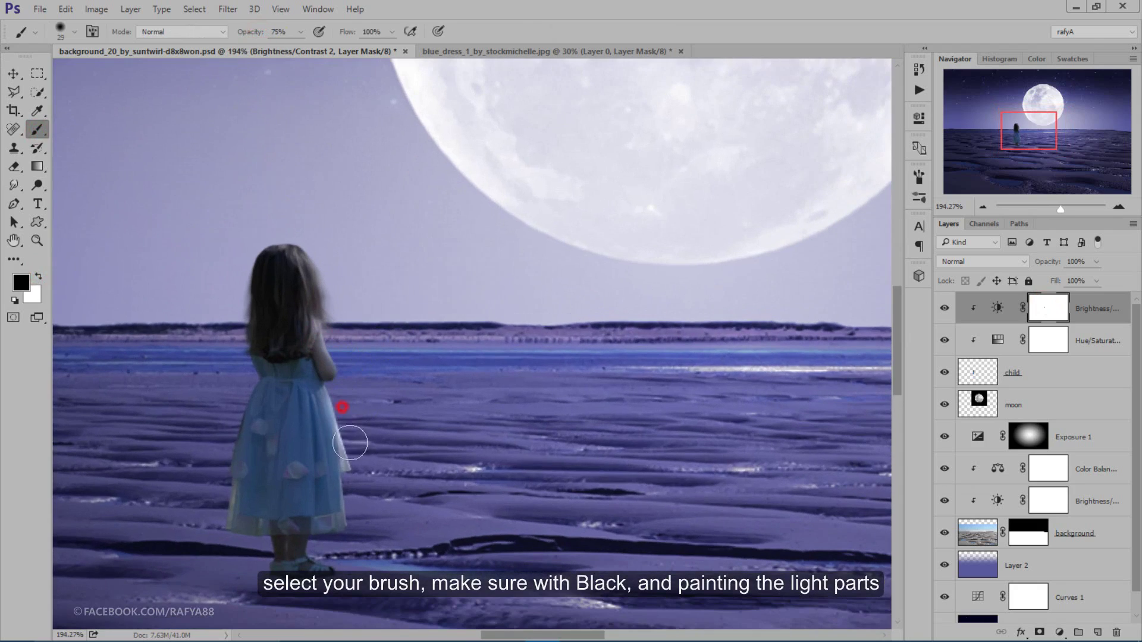
Step: Paint black on the mask to restore light along the hair, shoulder, arm and dress edges
left_click_drag(336, 401, 360, 535)
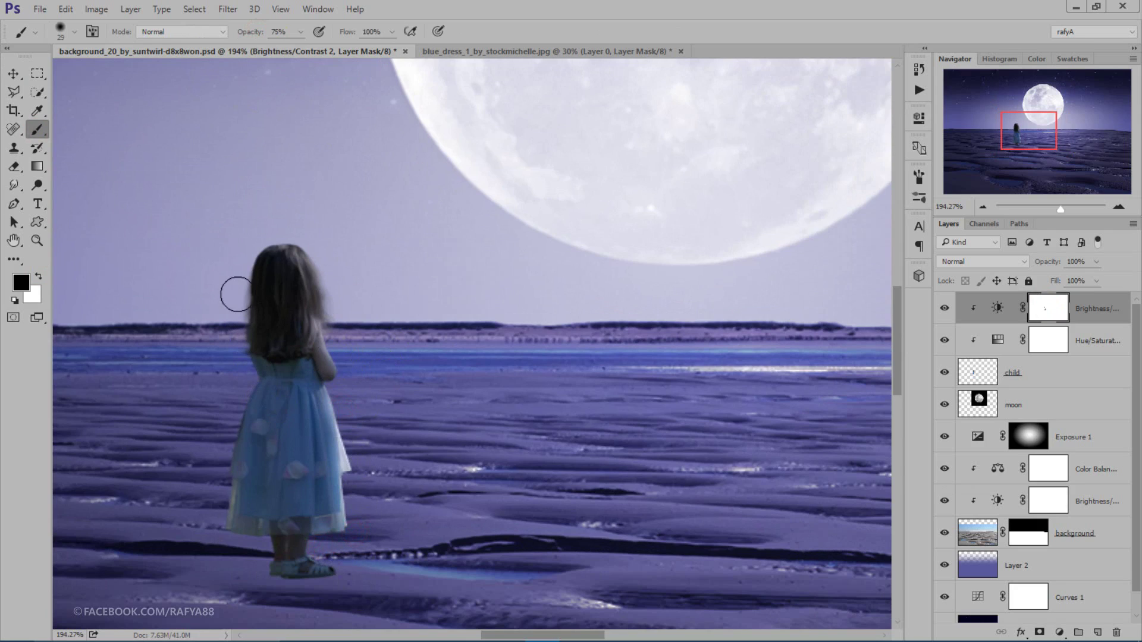
mouse_move(329, 275)
left_mouse_down()
mouse_move(333, 300)
mouse_move(301, 235)
left_mouse_up()
left_click(327, 286)
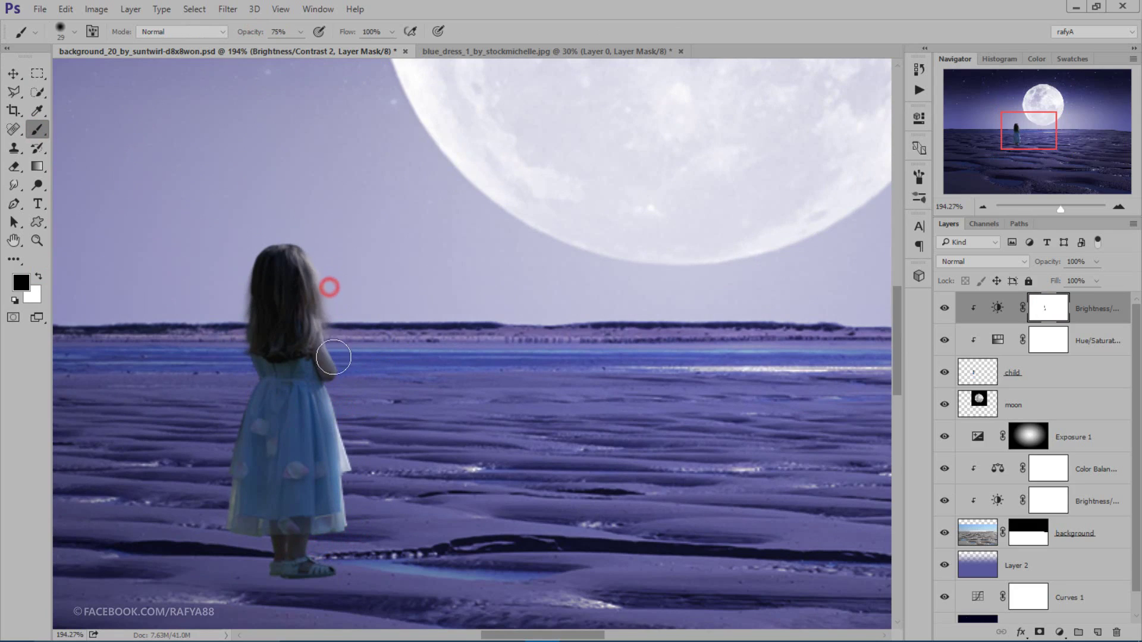
mouse_move(341, 354)
left_mouse_down()
mouse_move(355, 382)
mouse_move(348, 546)
left_mouse_up()
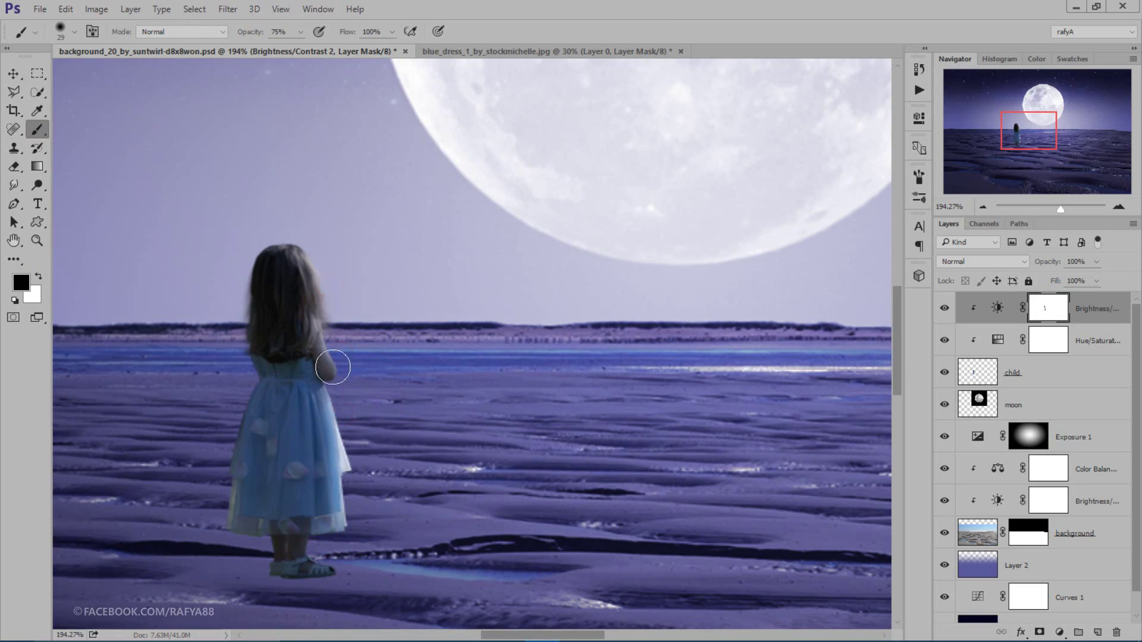
left_click_drag(337, 369, 343, 383)
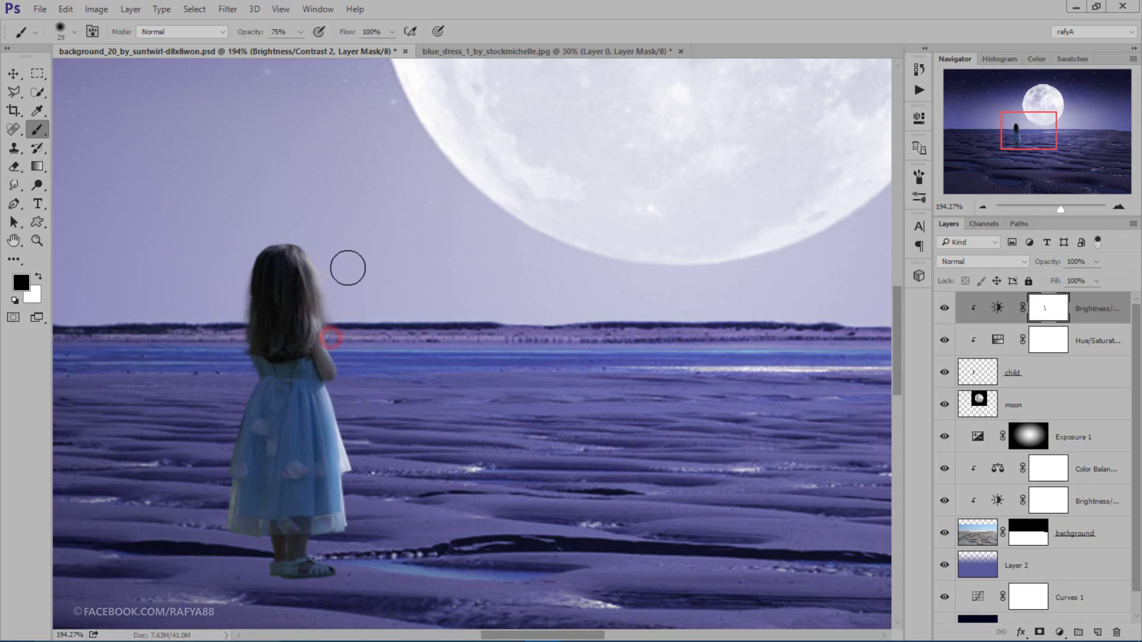
scroll(349, 265, "down", 3)
scroll(354, 265, "down", 3)
scroll(357, 266, "down", 2)
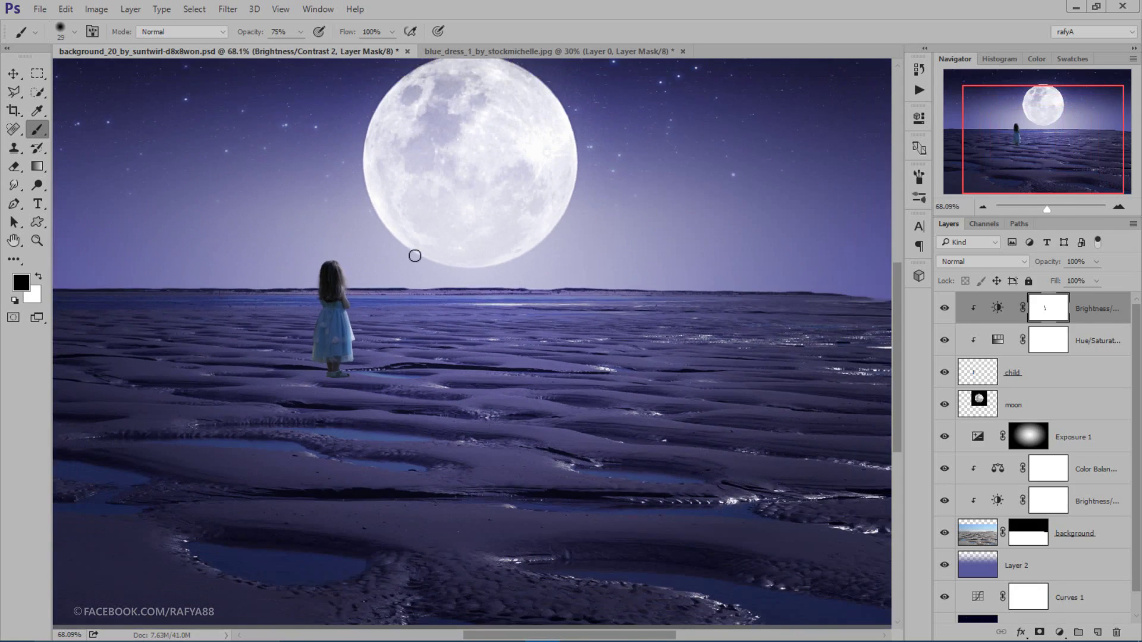
scroll(340, 262, "up", 2)
scroll(337, 293, "up", 2)
scroll(336, 293, "up", 2)
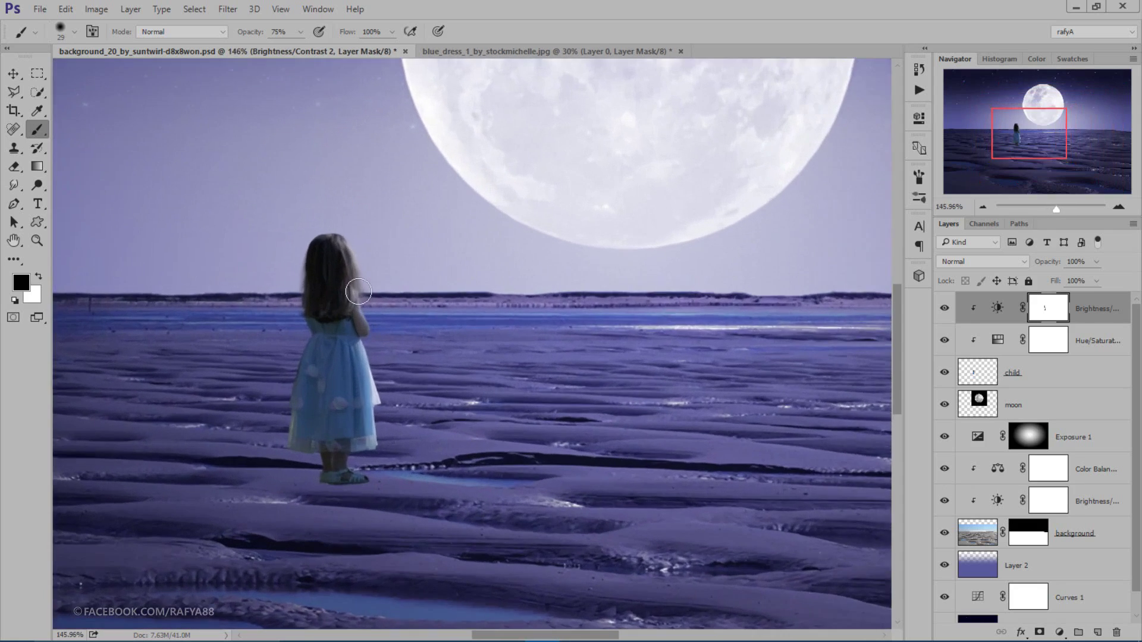
Step: Add an Exposure layer at +1.33 clipped to the girl, with its mask inverted to black
left_click(1060, 633)
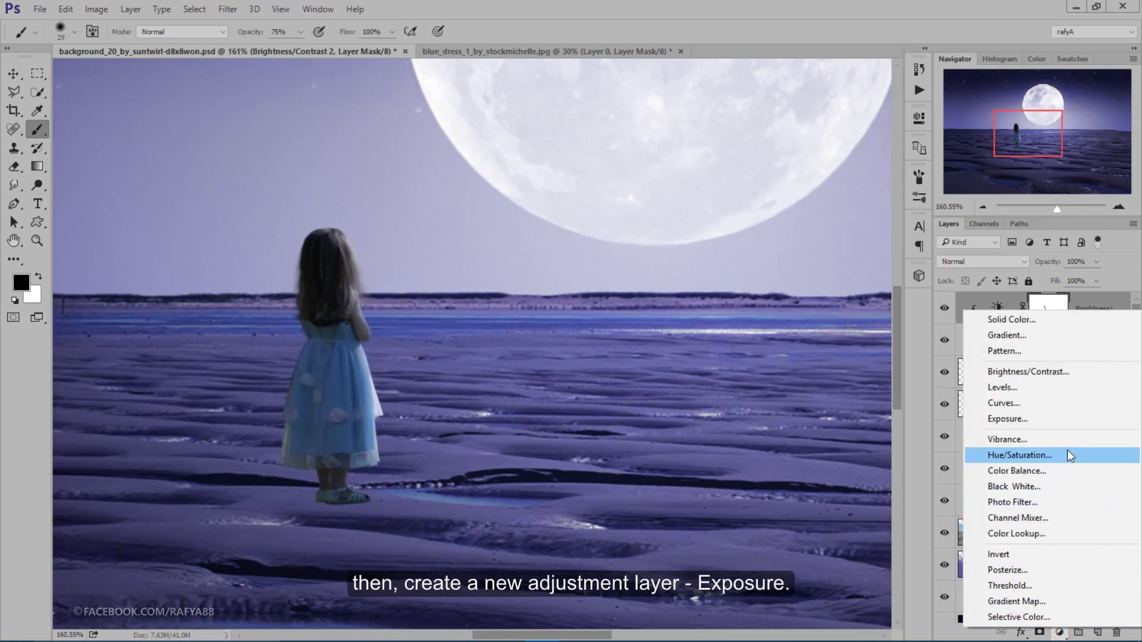
left_click(1084, 417)
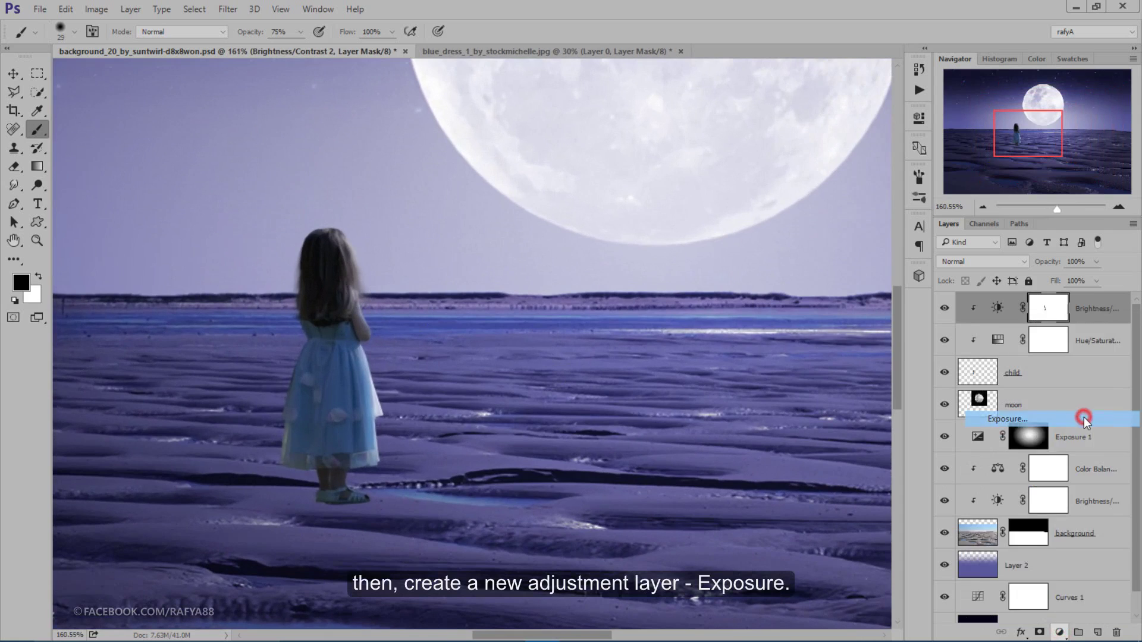
left_click(796, 349)
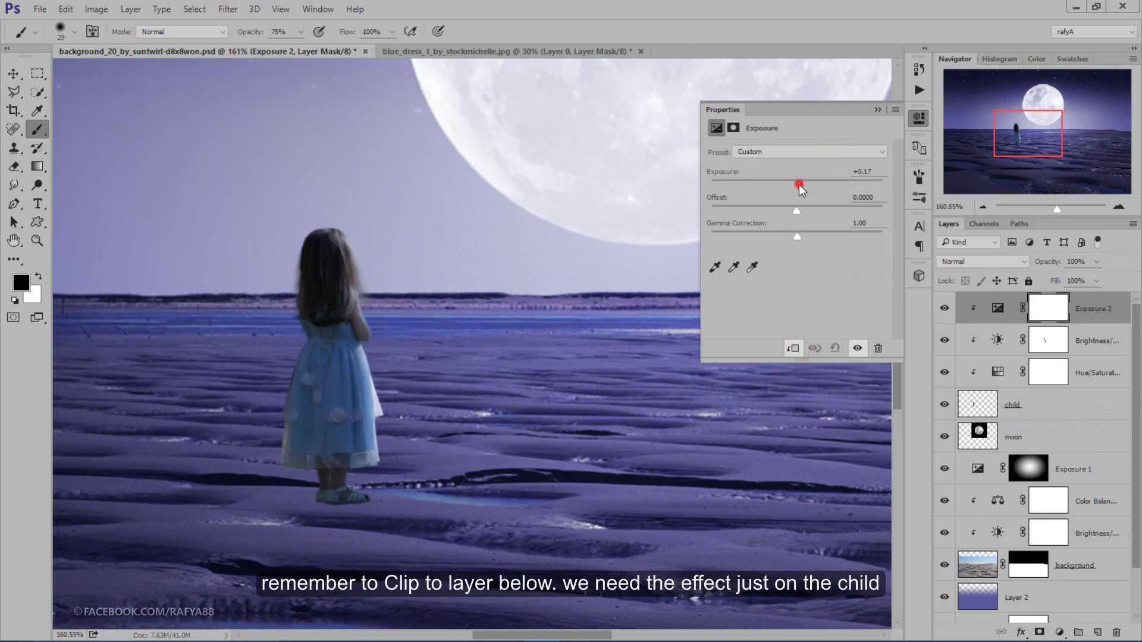
left_click_drag(798, 184, 814, 183)
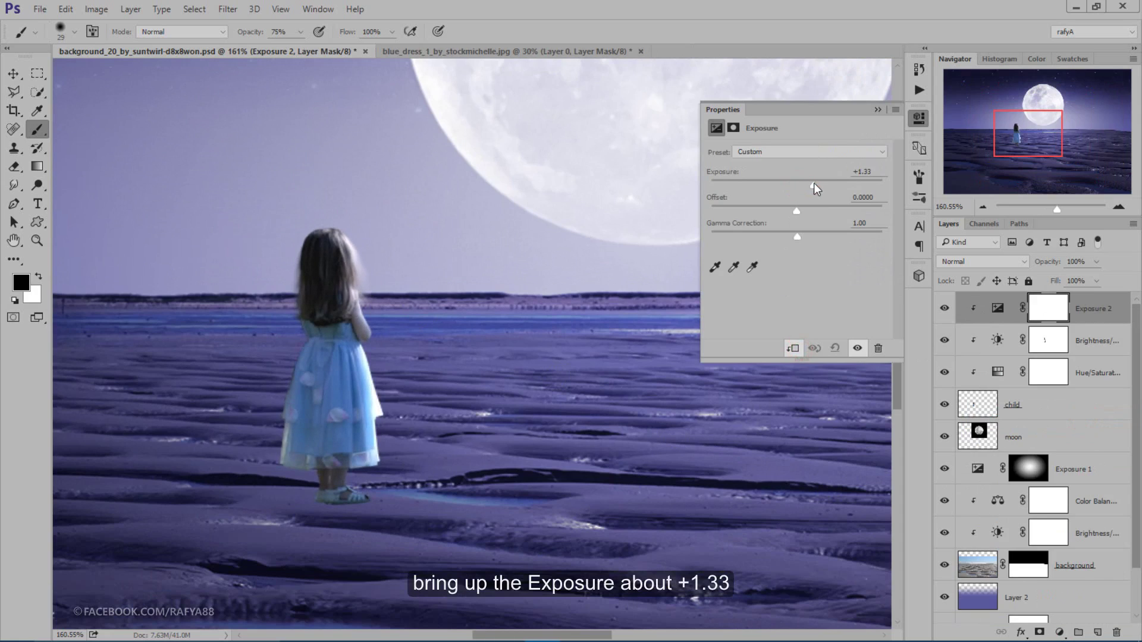
left_click(878, 109)
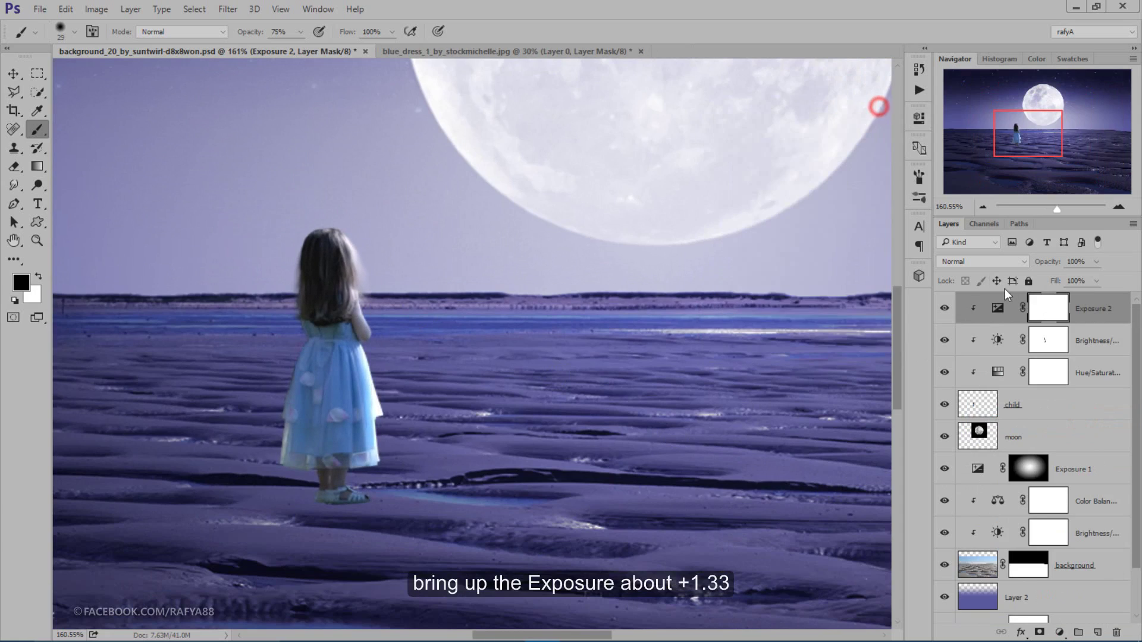
left_click(1042, 308)
key("ctrl+i")
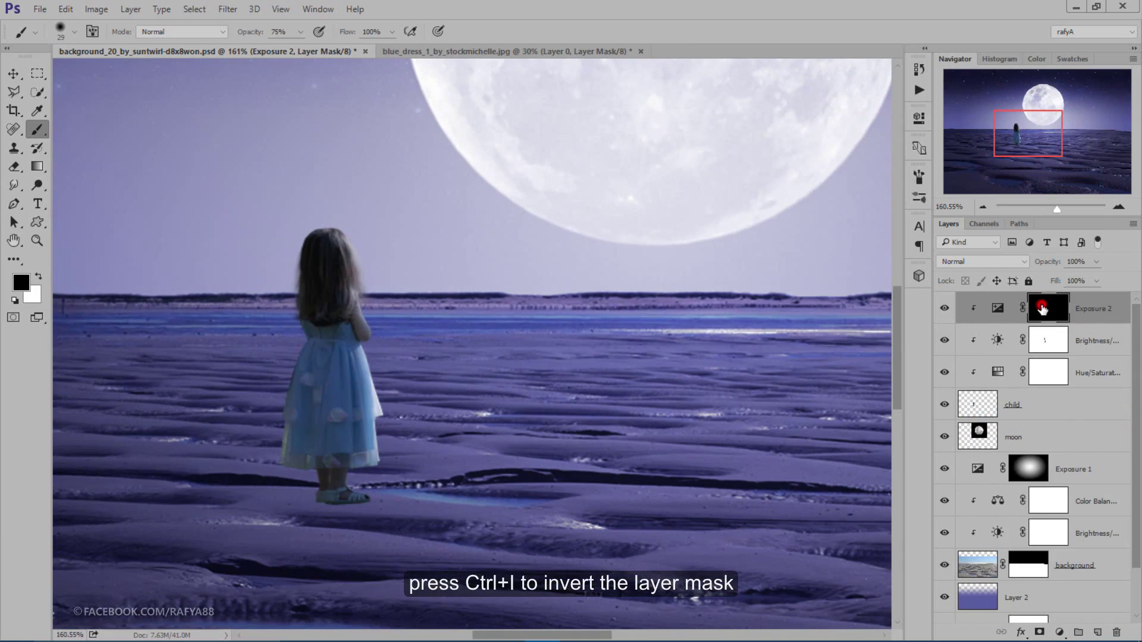
Step: Paint white on the Exposure 2 mask along the girl's hair, head, arm and right dress edge
left_click(39, 277)
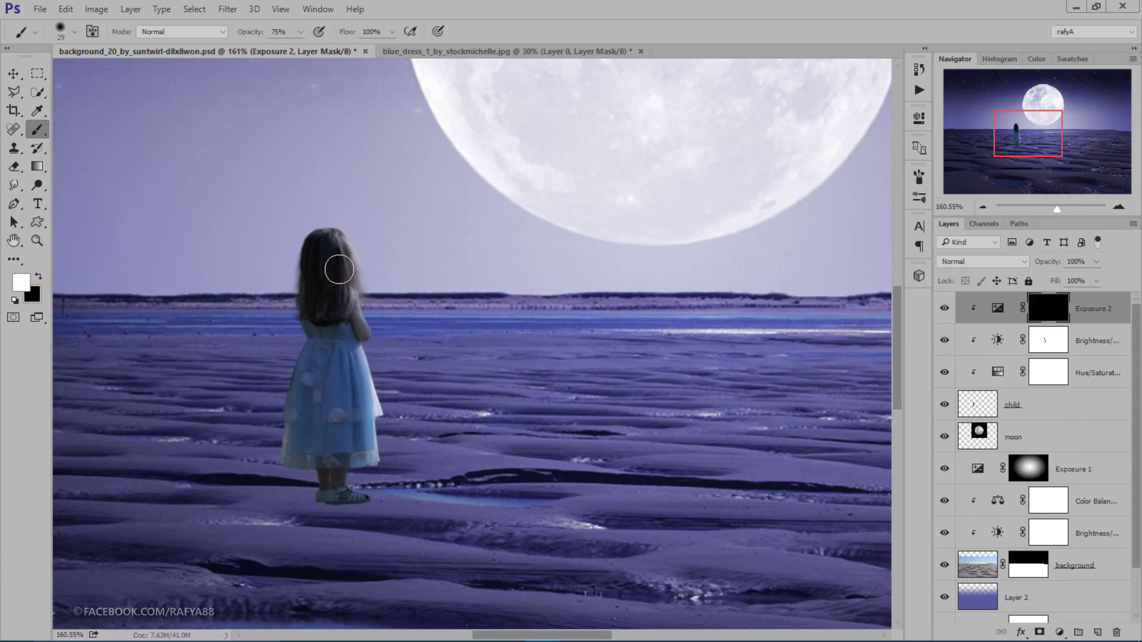
scroll(339, 270, "up", 2)
left_click_drag(361, 232, 389, 346)
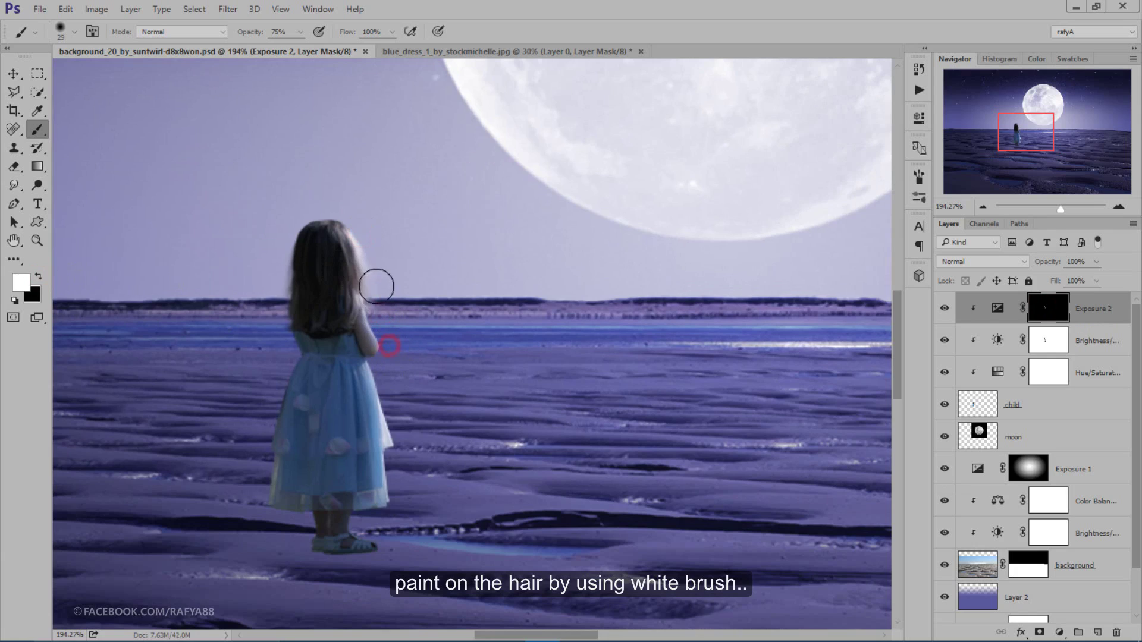
left_click_drag(375, 288, 400, 332)
left_click_drag(359, 219, 365, 311)
mouse_move(390, 383)
left_mouse_down()
mouse_move(383, 518)
mouse_move(357, 523)
mouse_move(377, 523)
left_mouse_up()
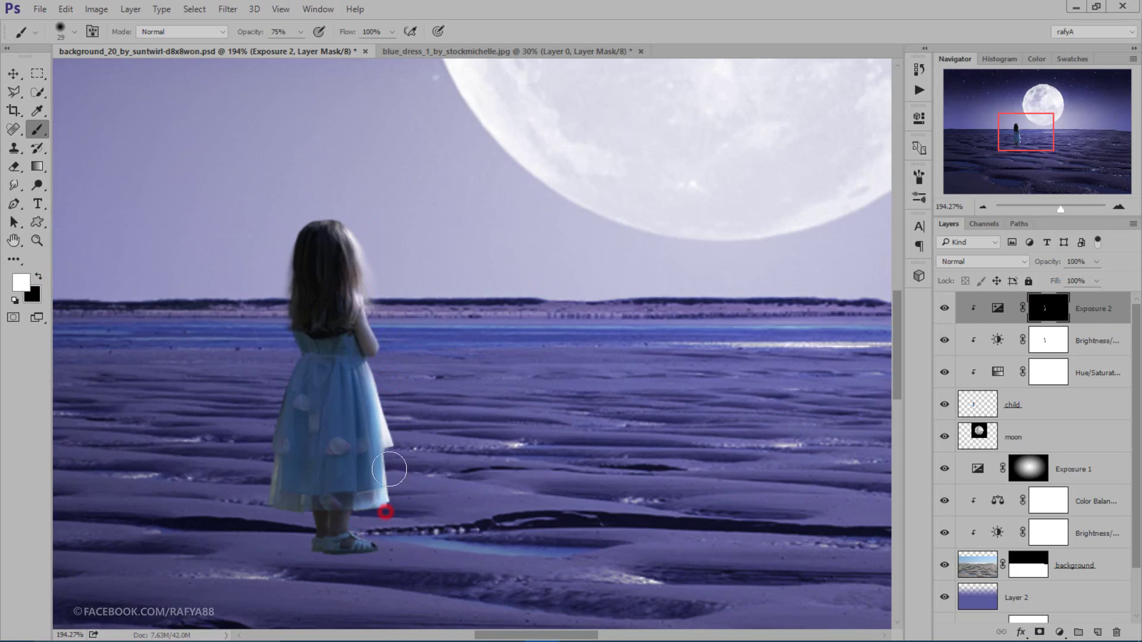
left_click(278, 266)
left_click(339, 216)
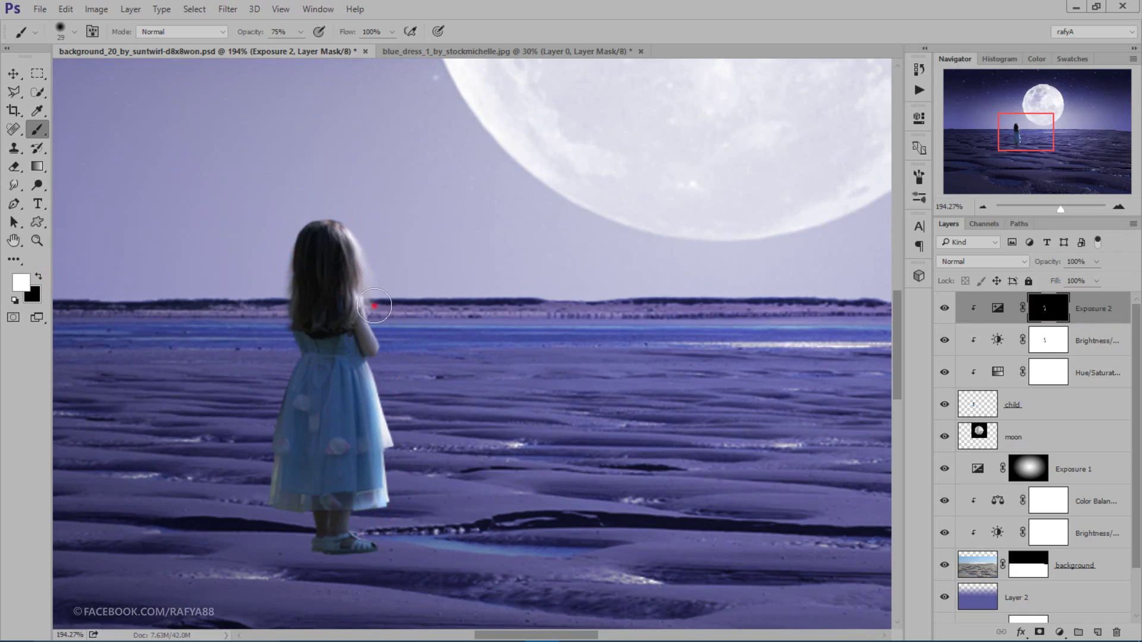
left_click(370, 327)
left_click(374, 377)
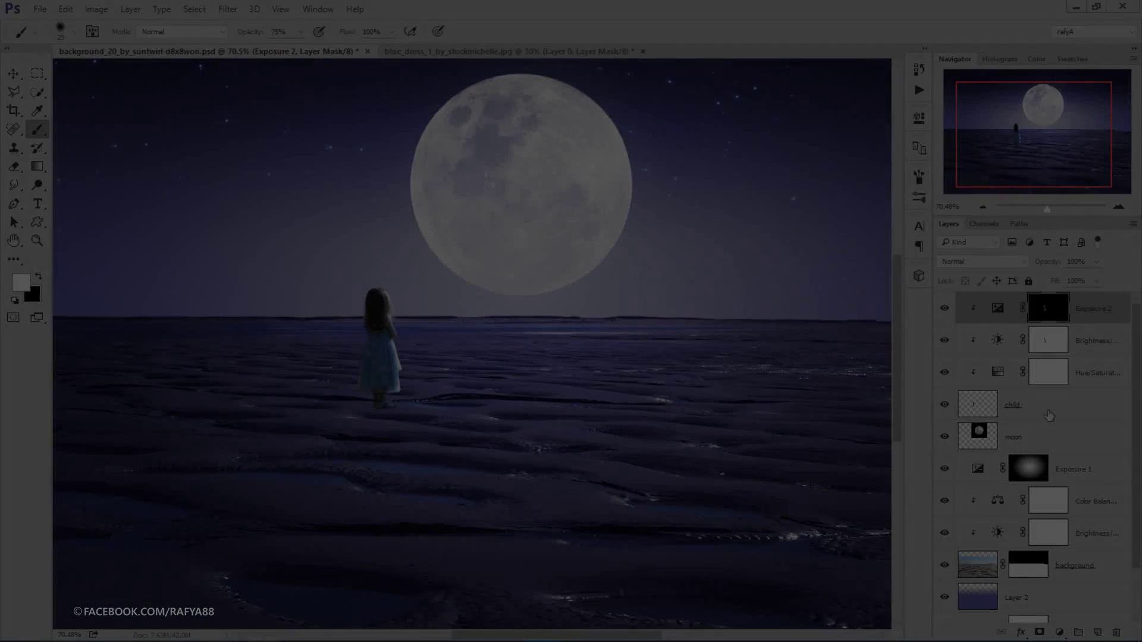
Step: Duplicate the girl layer, then flip one copy upside down and stretch it below her feet
key("ctrl+j")
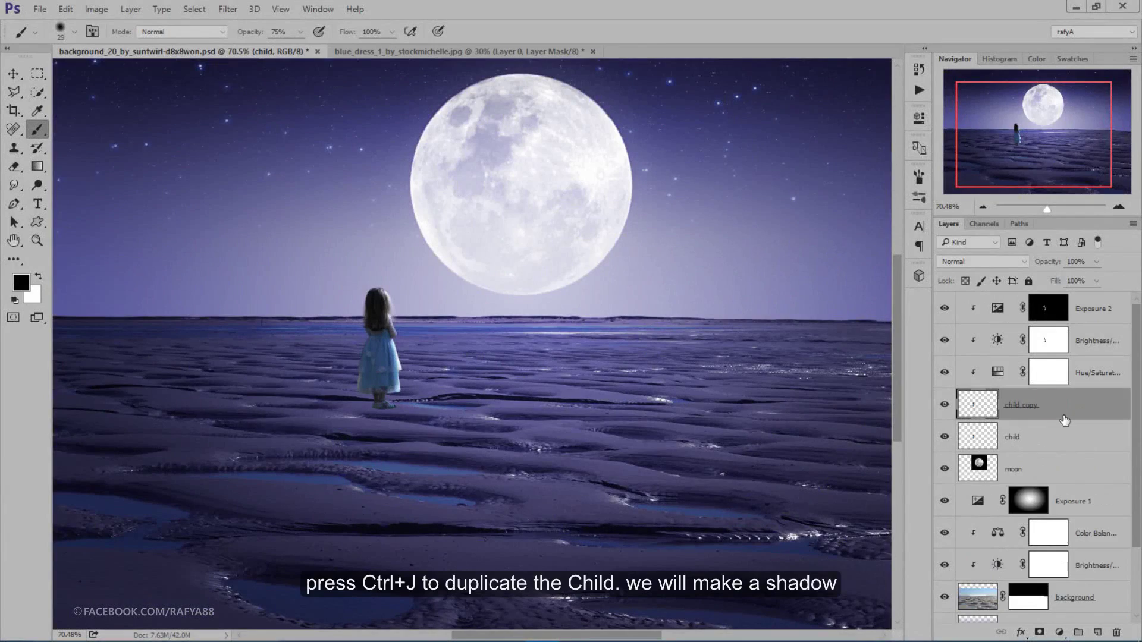
left_click(1054, 434)
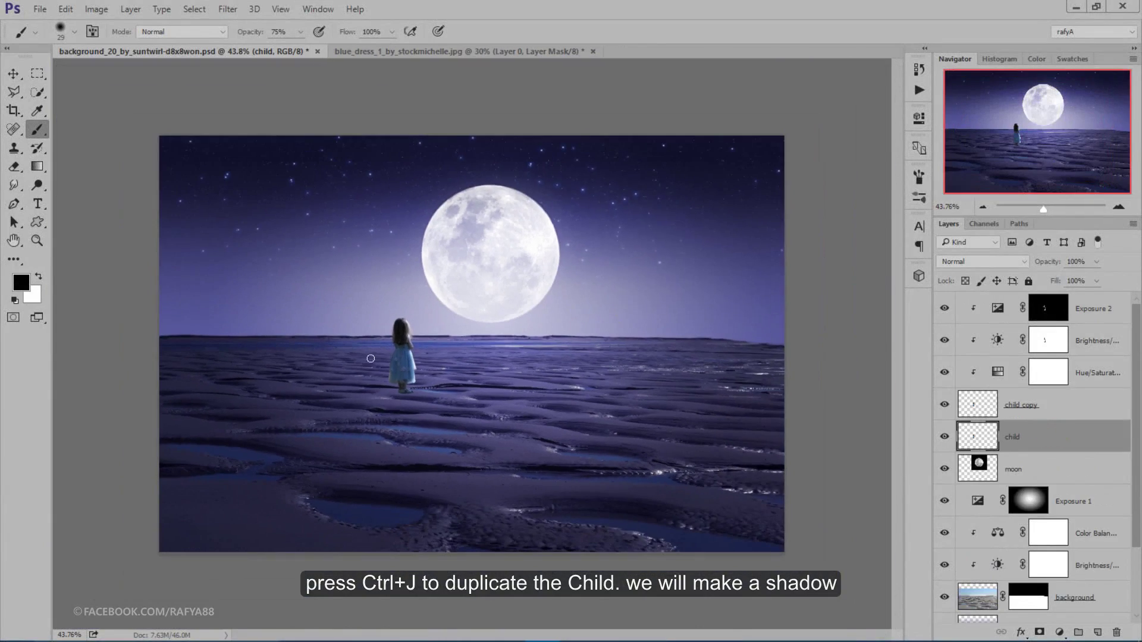
key("ctrl+t")
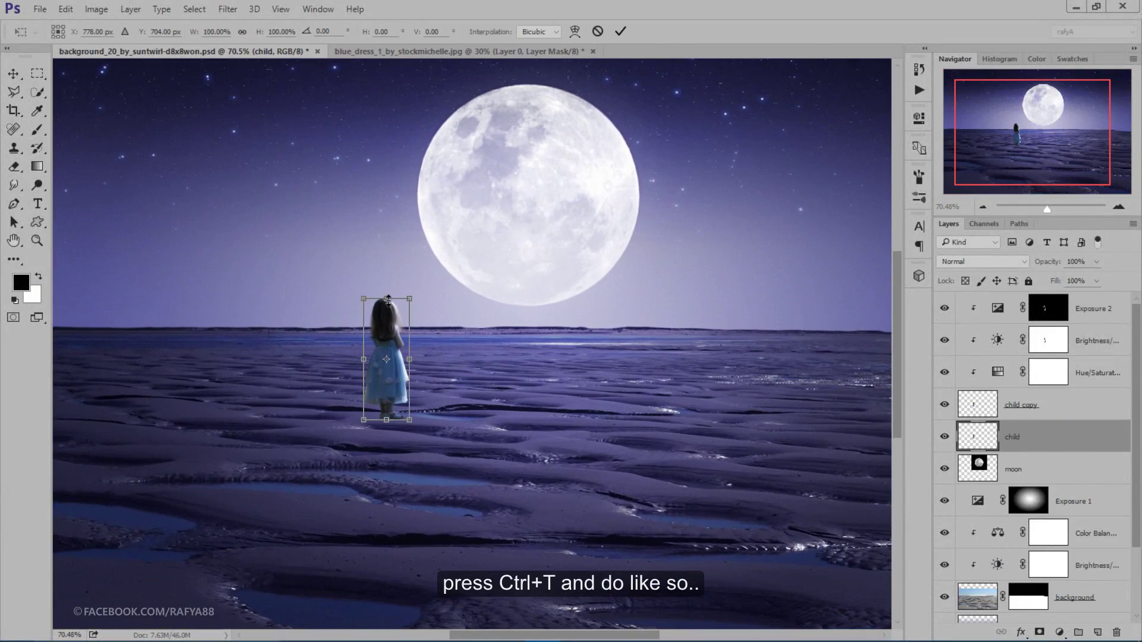
left_click_drag(387, 299, 387, 575)
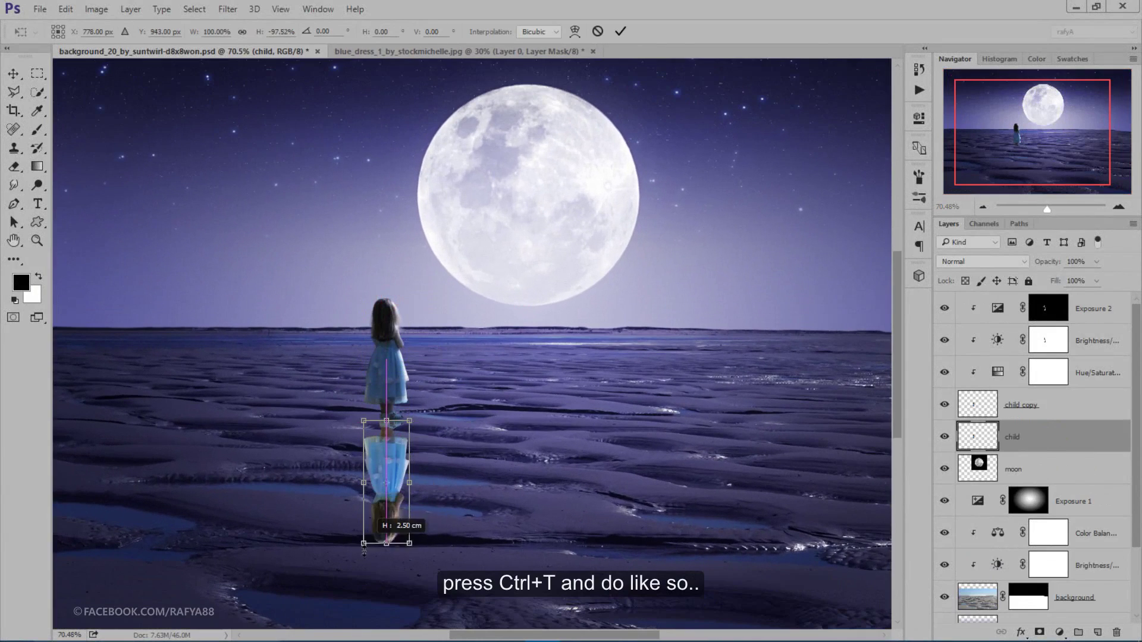
scroll(416, 403, "down", 2)
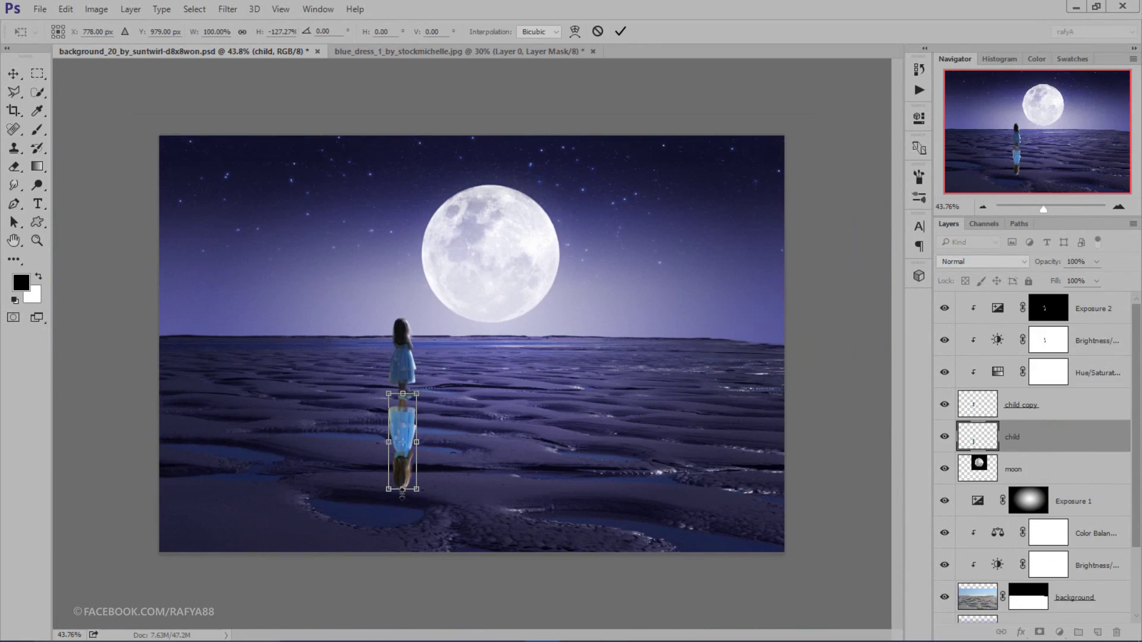
left_click_drag(403, 490, 386, 615)
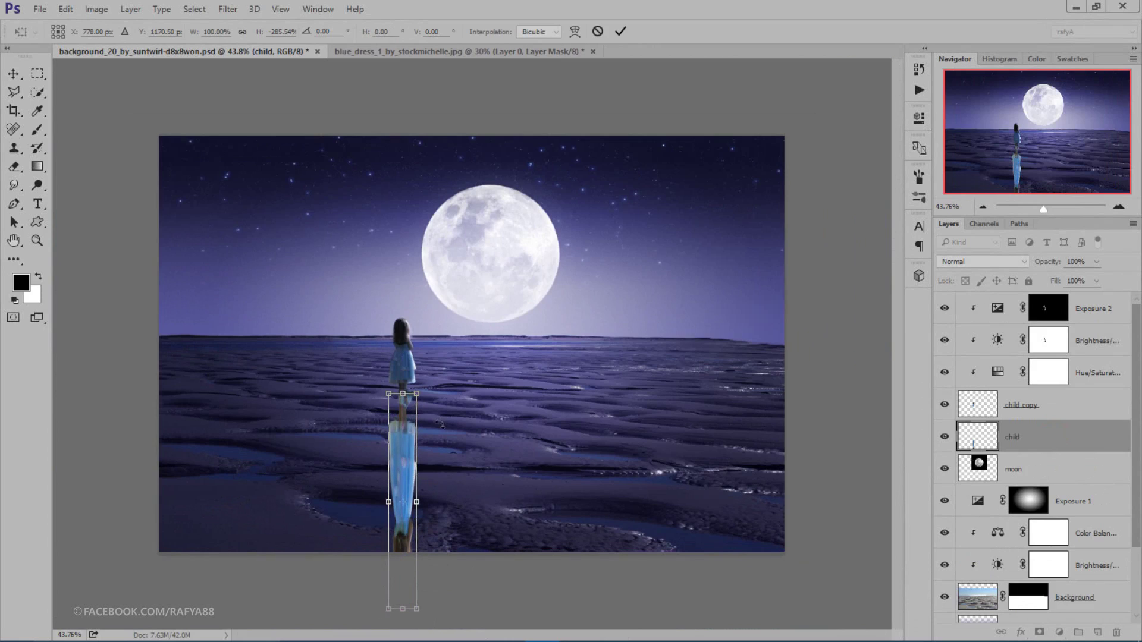
Step: Shorten the flipped copy, skew it toward the lower left, widen it, and commit
scroll(439, 425, "down", 1)
mouse_move(415, 562)
left_mouse_down()
mouse_move(416, 523)
mouse_move(316, 488)
mouse_move(316, 473)
left_mouse_up()
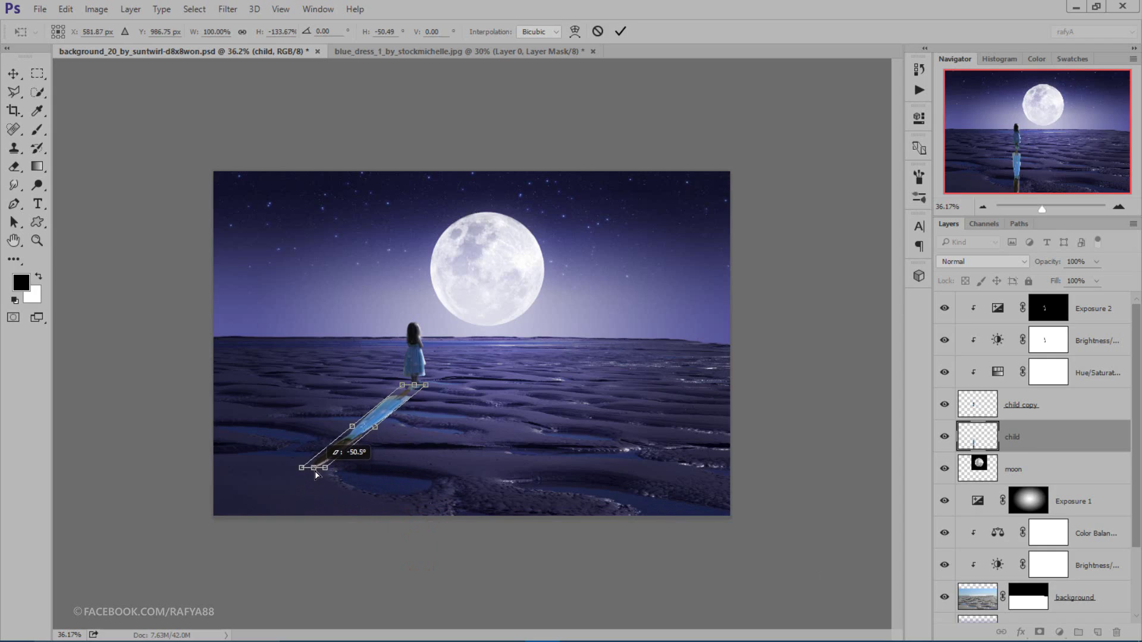
left_click_drag(316, 470, 310, 461)
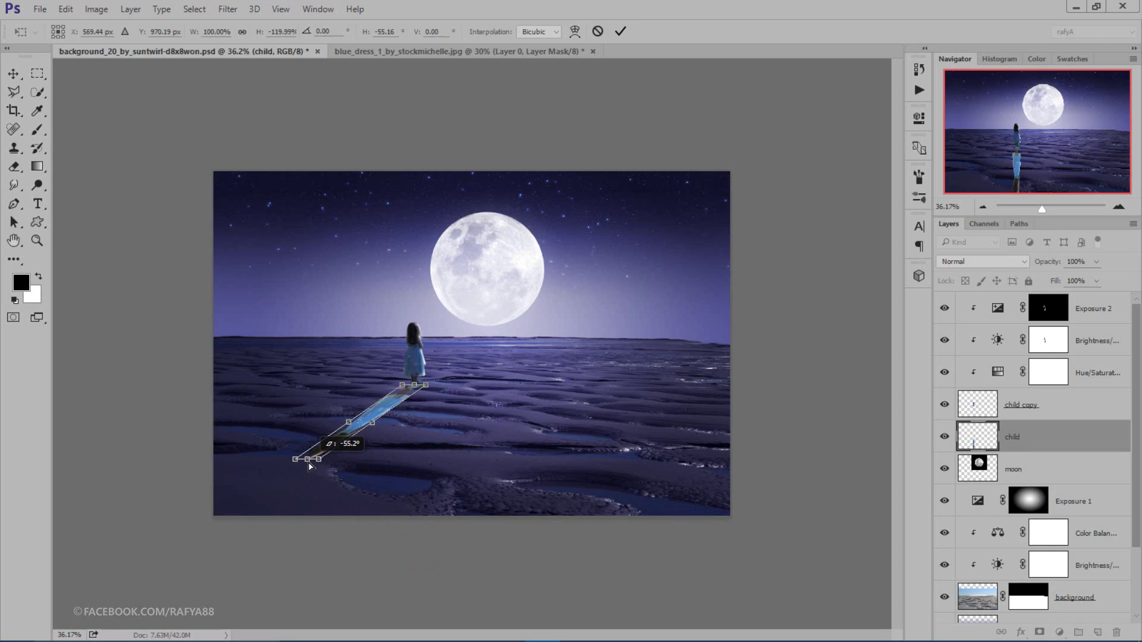
left_click_drag(310, 461, 309, 466)
key("ctrl+plus")
key("ctrl+plus")
key("ctrl+plus")
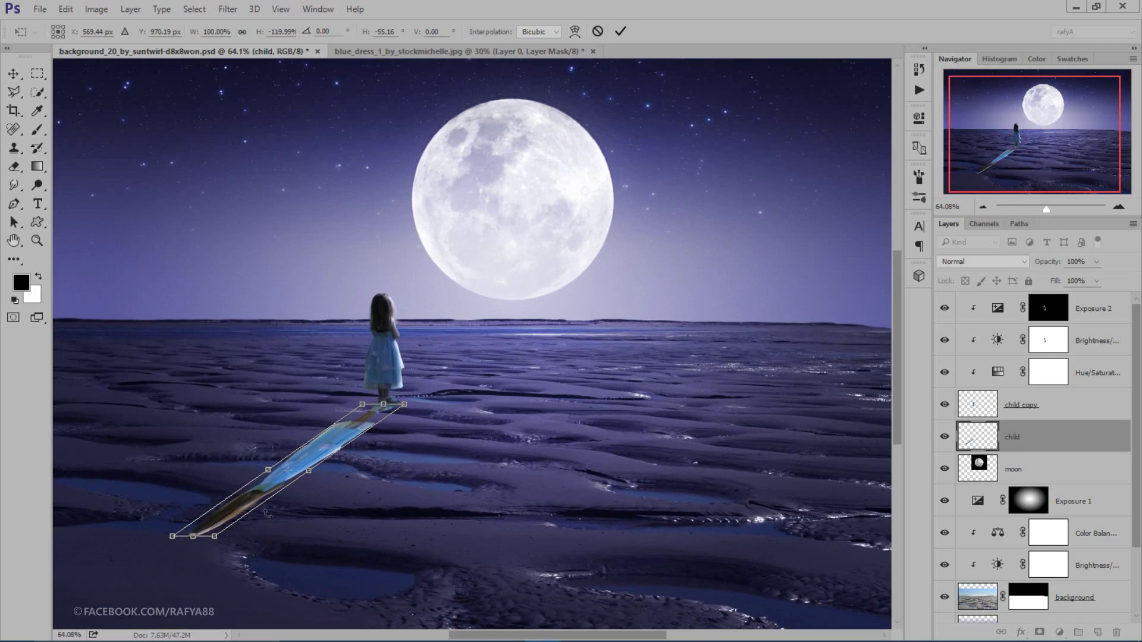
left_click_drag(219, 539, 225, 540)
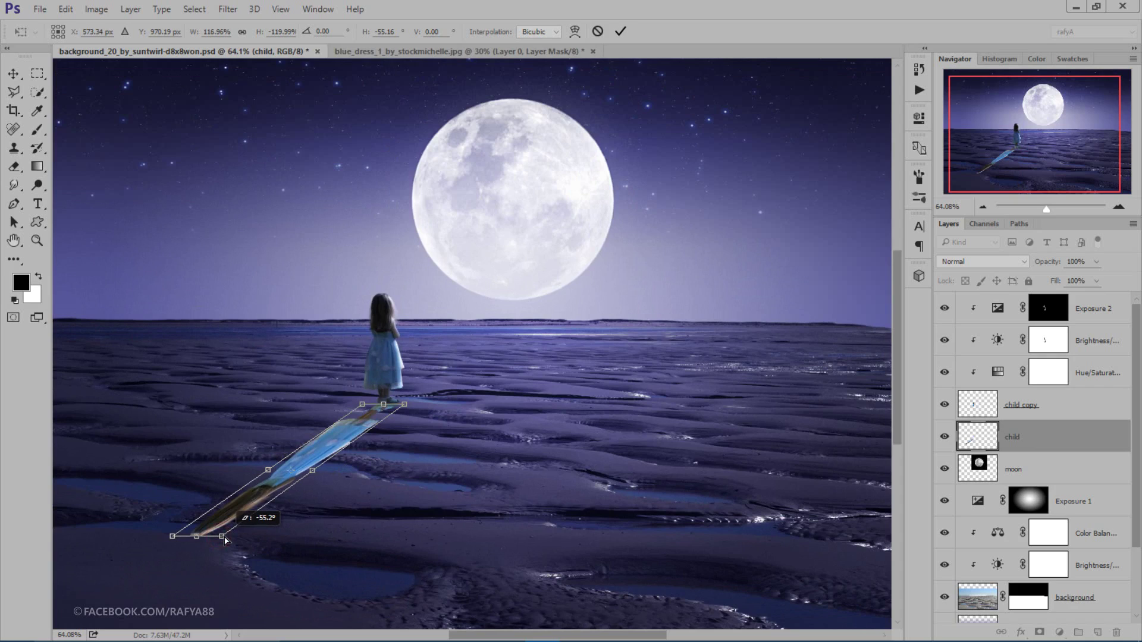
left_click(620, 31)
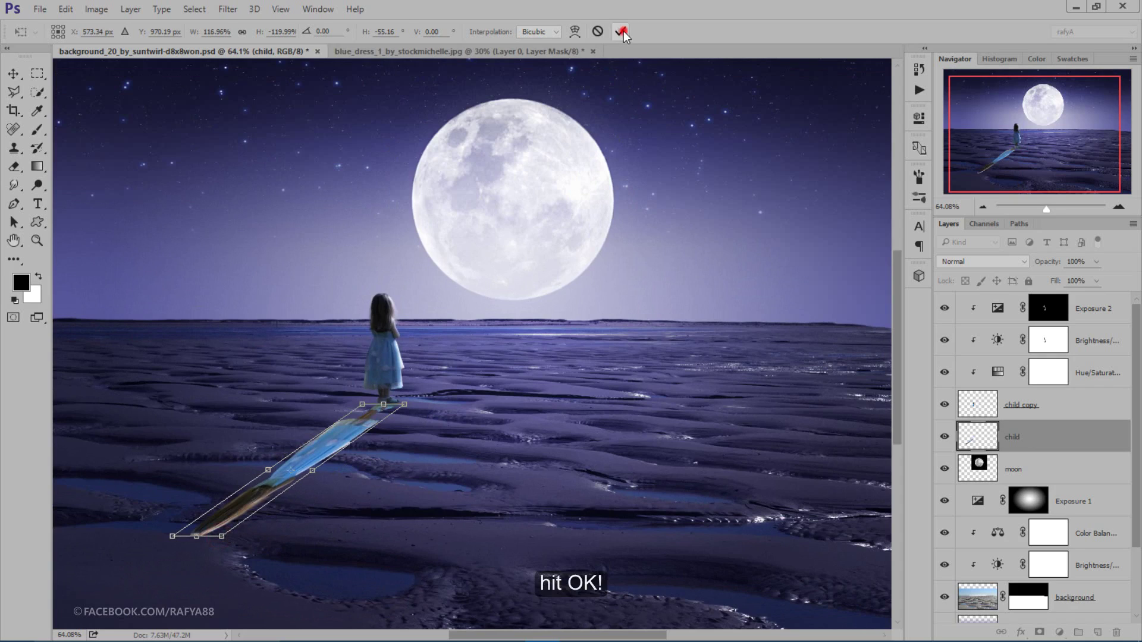
Step: Move the slanted copy up so it meets the girl's feet, then fit the image in view
key("b")
scroll(369, 438, "up", 3)
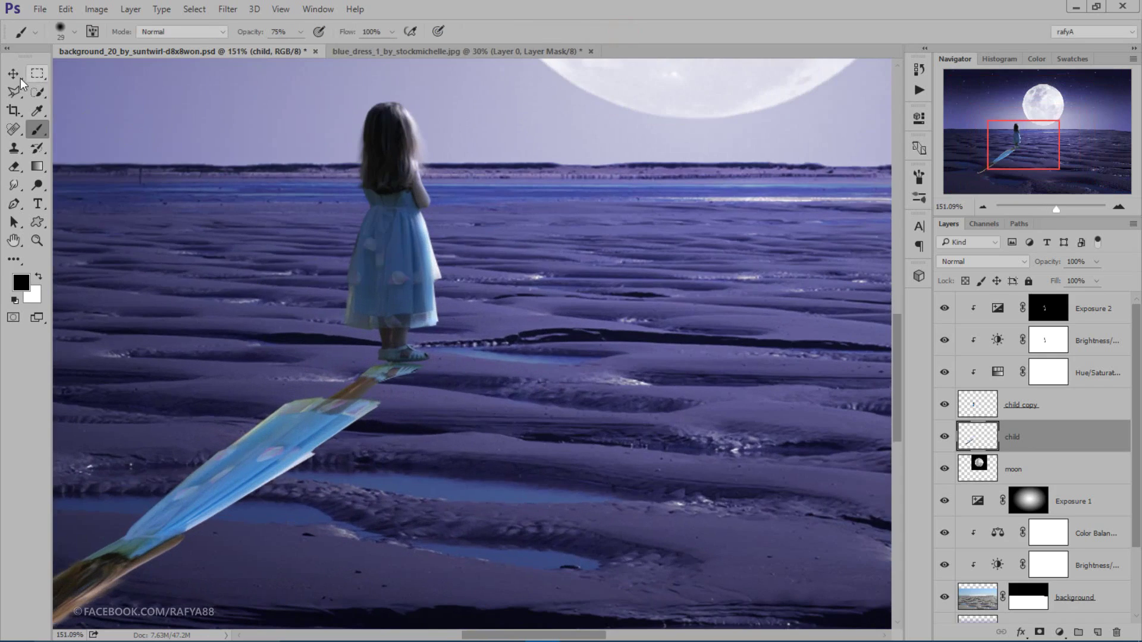
key("v")
left_click_drag(387, 376, 390, 369)
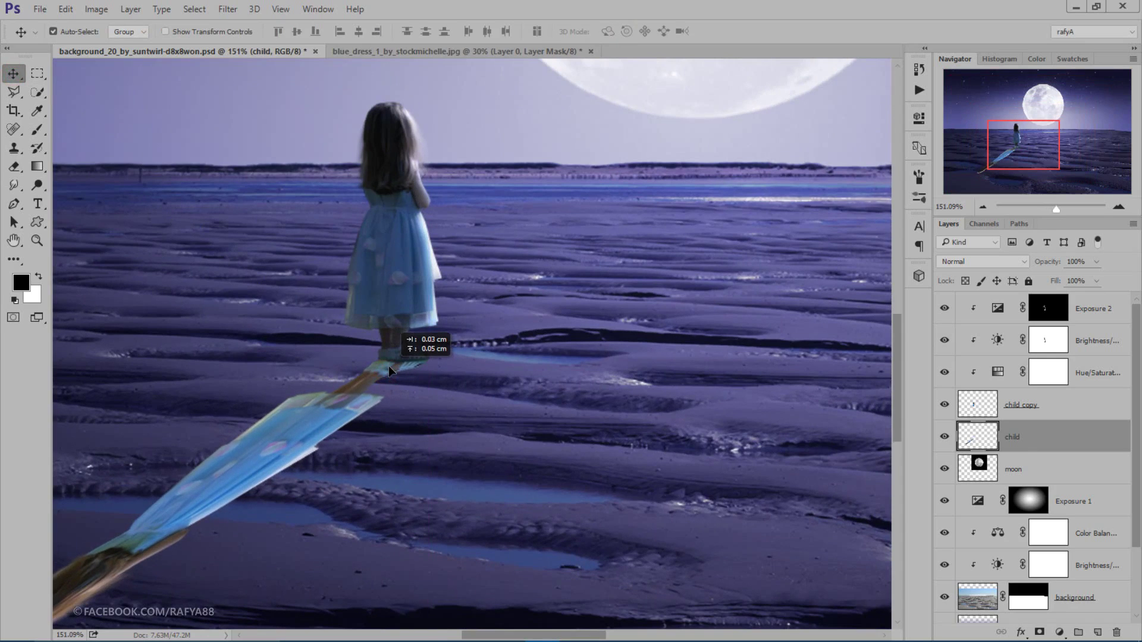
key("ctrl+0")
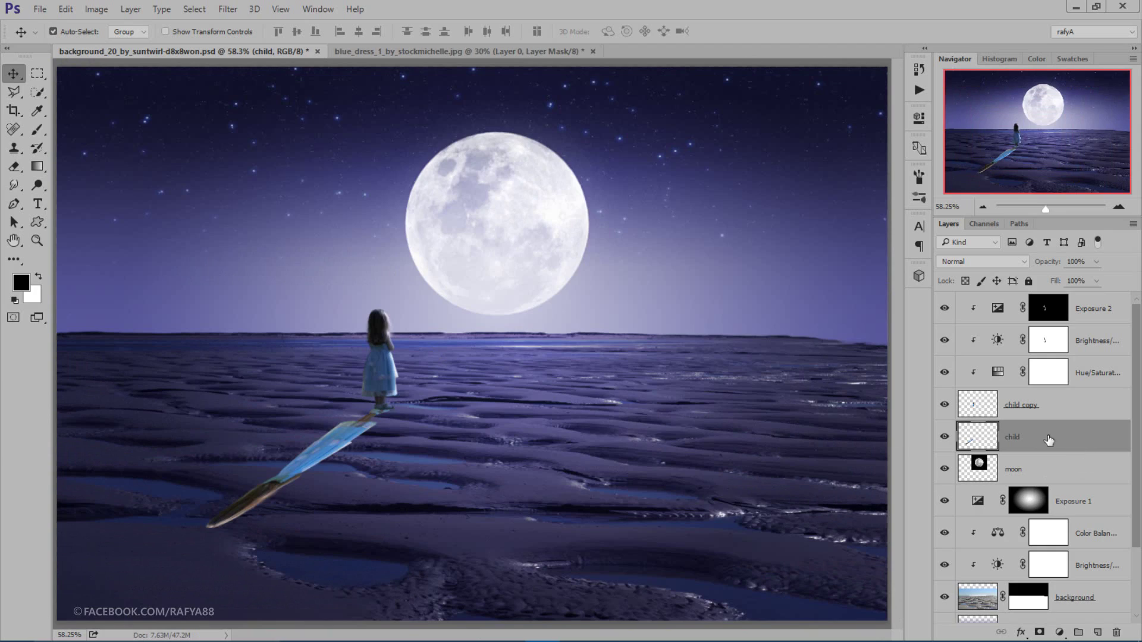
Step: Rename the copy to 'shadow' and darken it to black with Hue/Saturation Lightness -100
double_click(1014, 438)
type("shadow")
left_click(1069, 439)
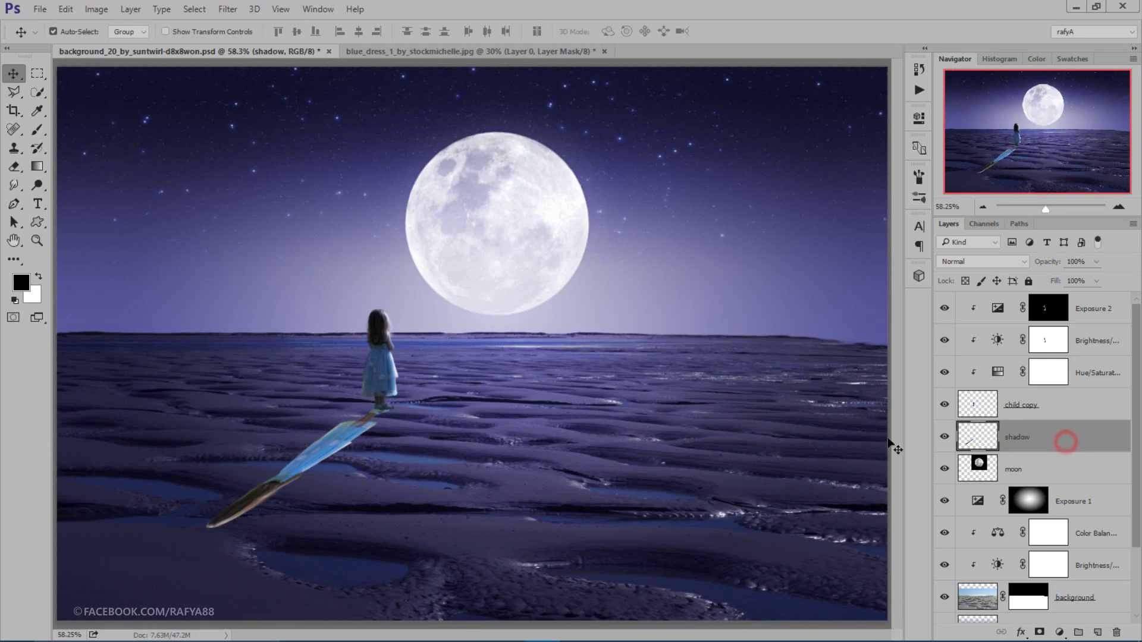
key("ctrl")
key("ctrl+u")
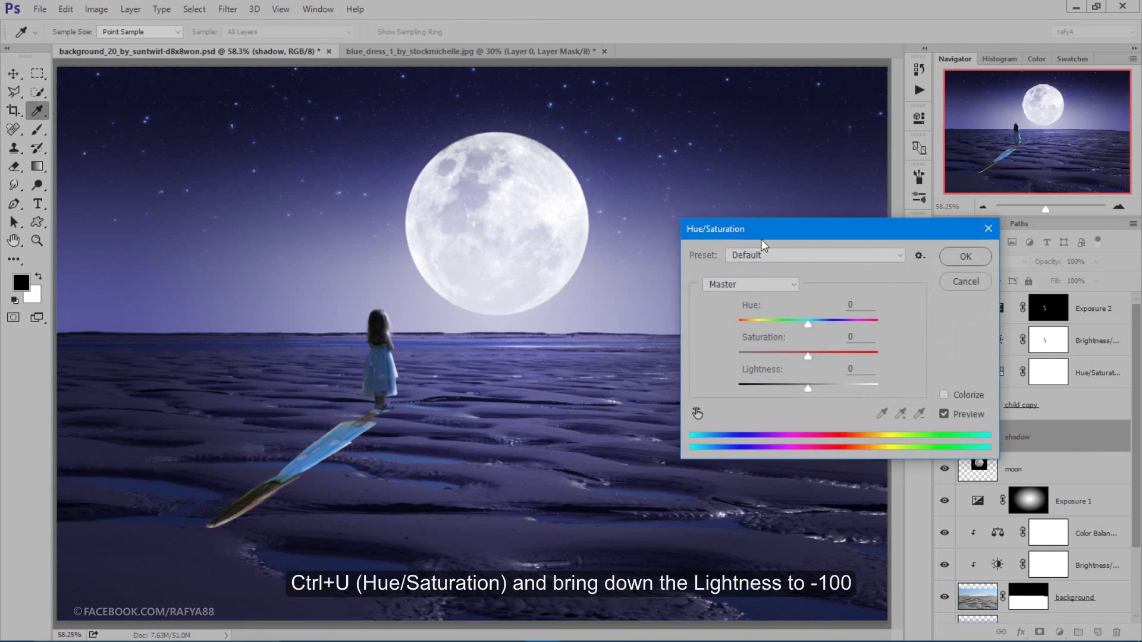
left_click_drag(761, 239, 574, 245)
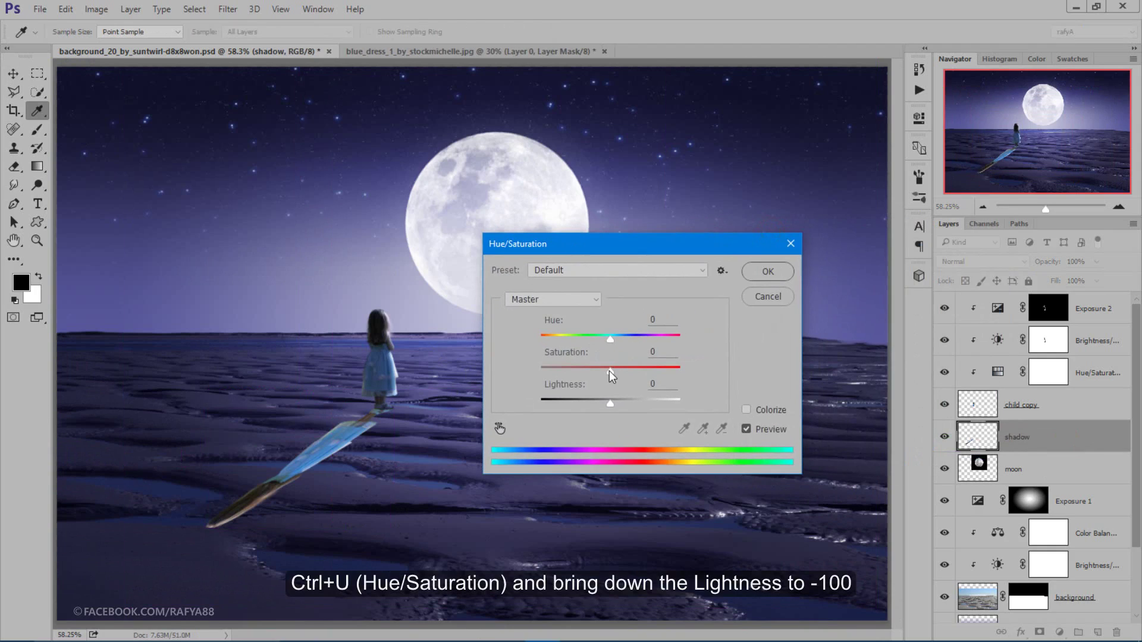
left_click_drag(610, 405, 460, 386)
left_click(753, 272)
Step: Lower the shadow layer's opacity so it reads as a soft shadow
key("v")
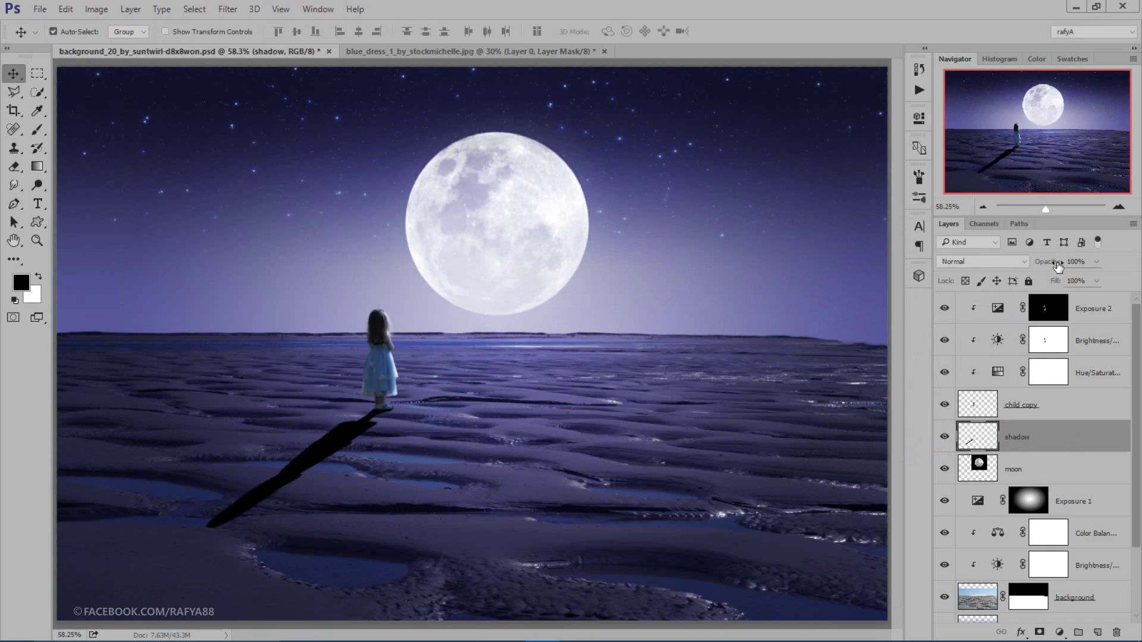
left_click_drag(1057, 266, 1042, 268)
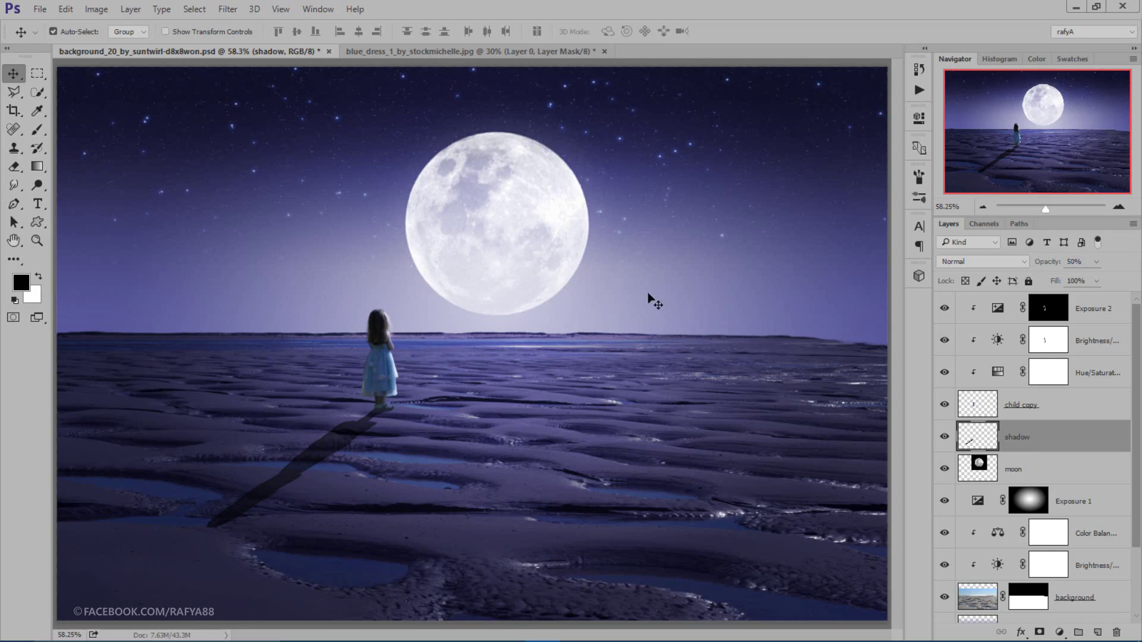
scroll(654, 301, "down", 5)
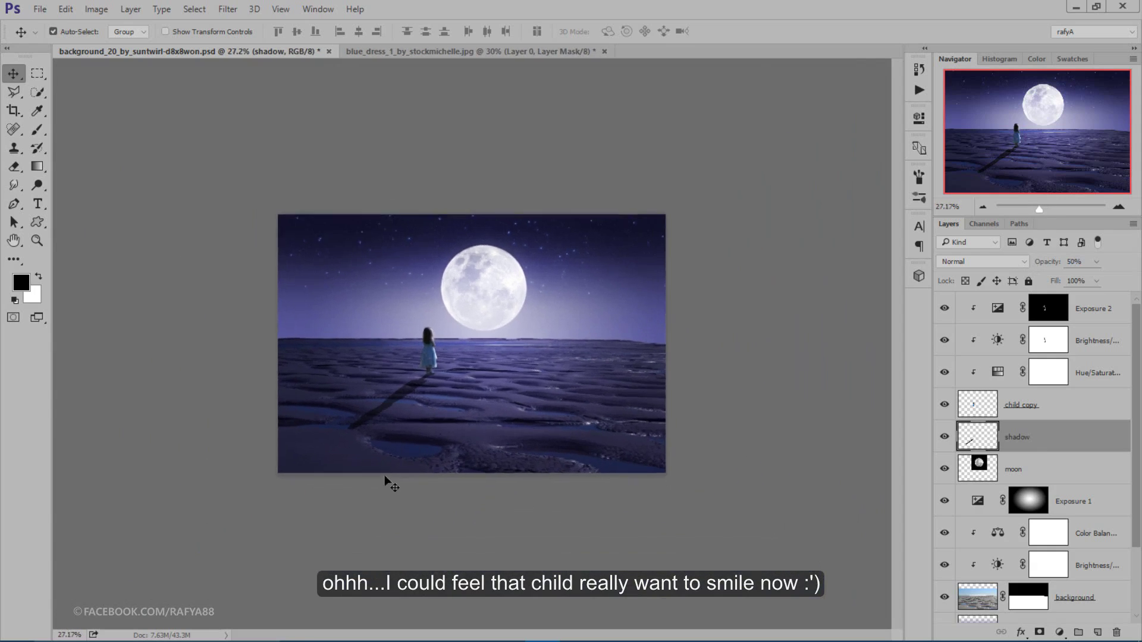
scroll(384, 476, "up", 2)
scroll(384, 470, "up", 1)
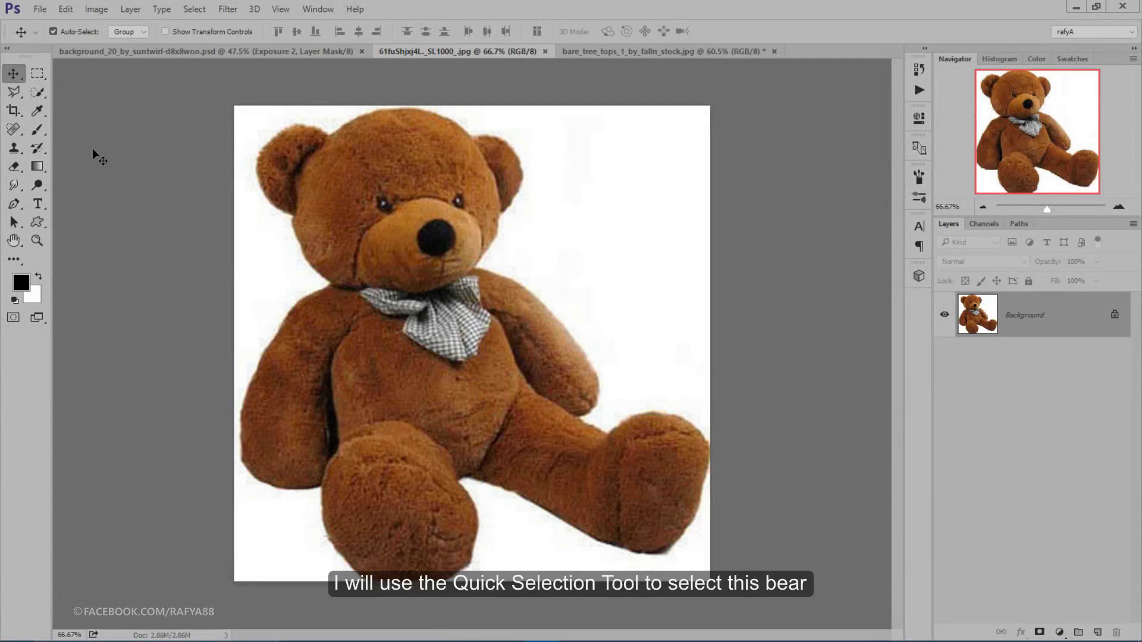
Step: Quick-select the teddy bear, mask out its white background, and drag it into the beach scene
left_click(39, 92)
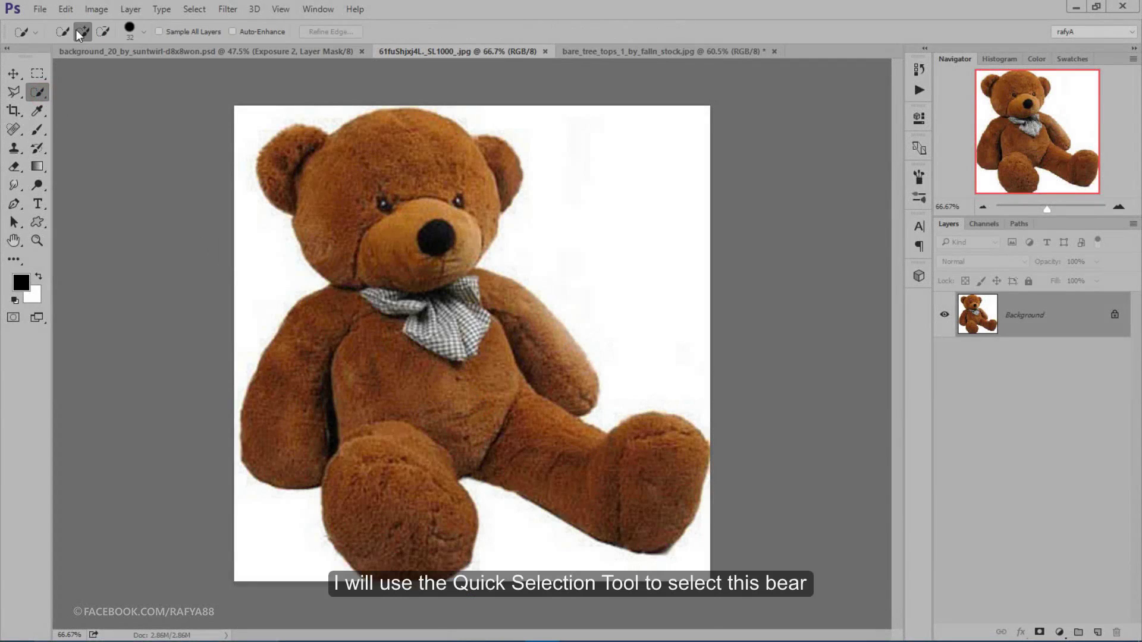
mouse_move(272, 179)
left_mouse_down()
mouse_move(315, 148)
mouse_move(408, 142)
mouse_move(462, 165)
mouse_move(297, 397)
mouse_move(362, 369)
mouse_move(393, 525)
mouse_move(438, 441)
mouse_move(557, 456)
mouse_move(617, 479)
mouse_move(551, 378)
left_mouse_up()
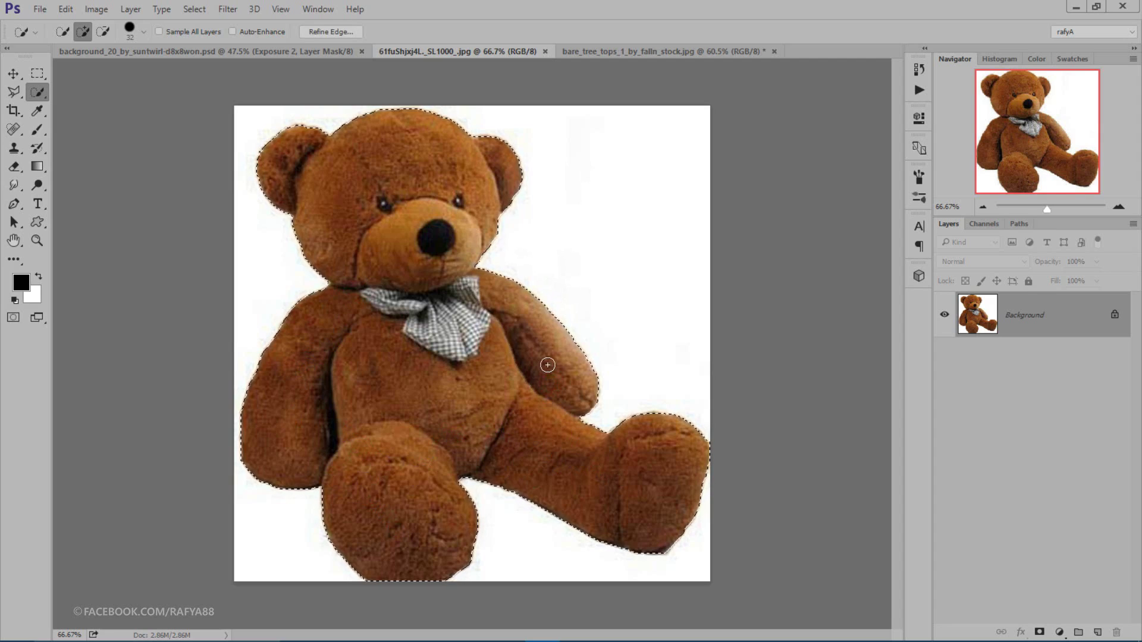
left_click(1039, 633)
left_click(13, 74)
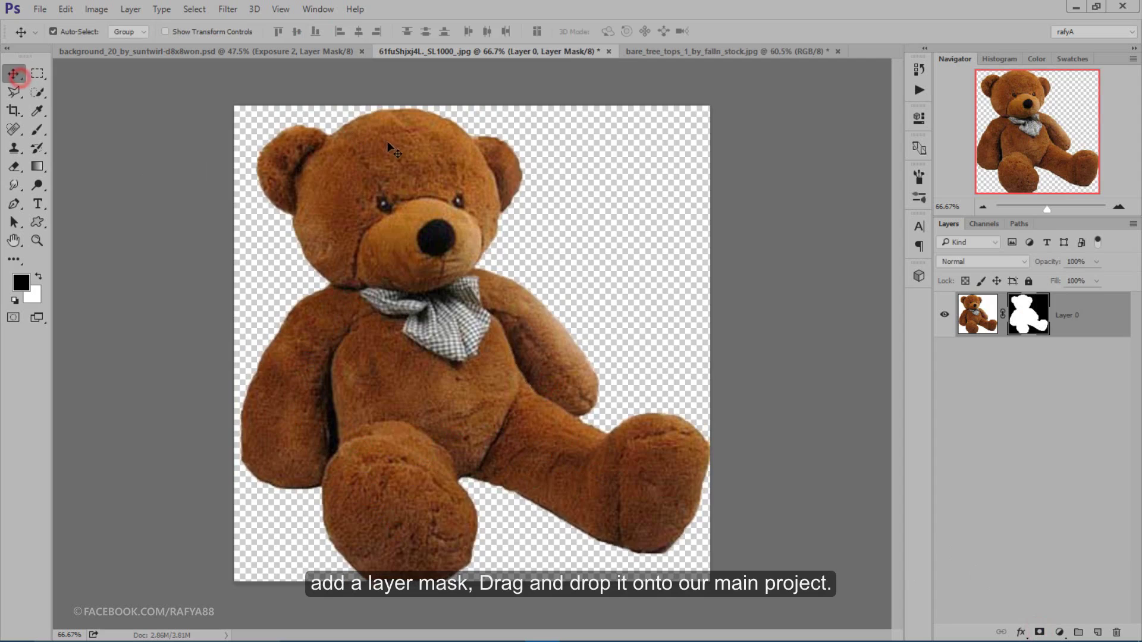
mouse_move(387, 141)
left_mouse_down()
mouse_move(544, 310)
mouse_move(572, 316)
left_mouse_up()
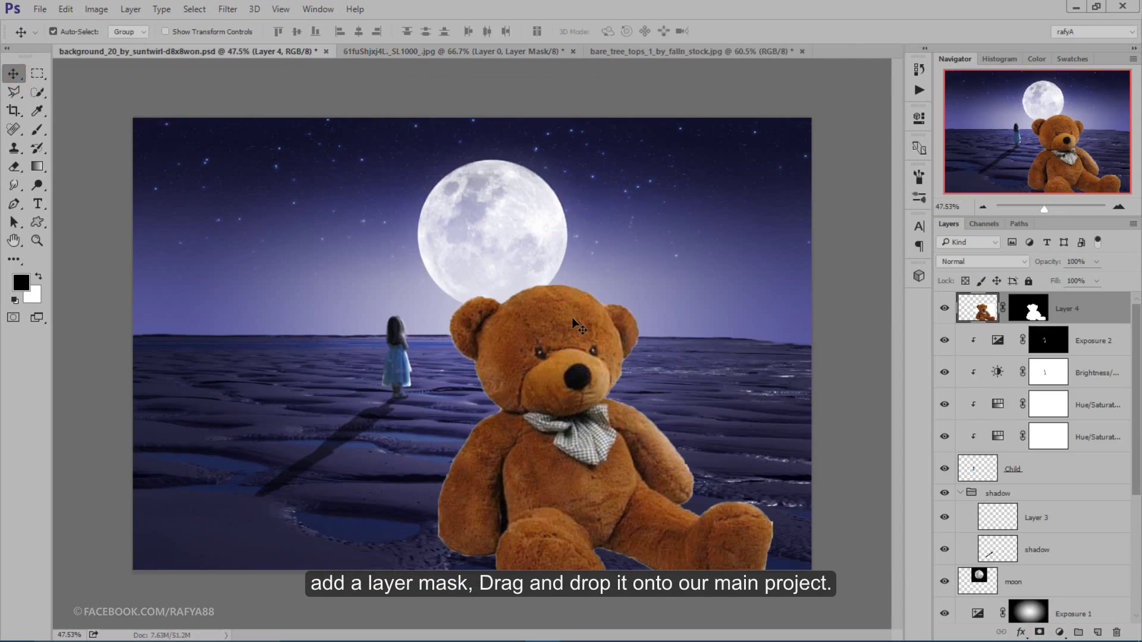
Step: Refine the bear's mask with Smart Radius, Radius 3, Feather 0.9 and Shift Edge -26
scroll(481, 458, "up", 2)
scroll(480, 463, "up", 3)
scroll(481, 463, "up", 1)
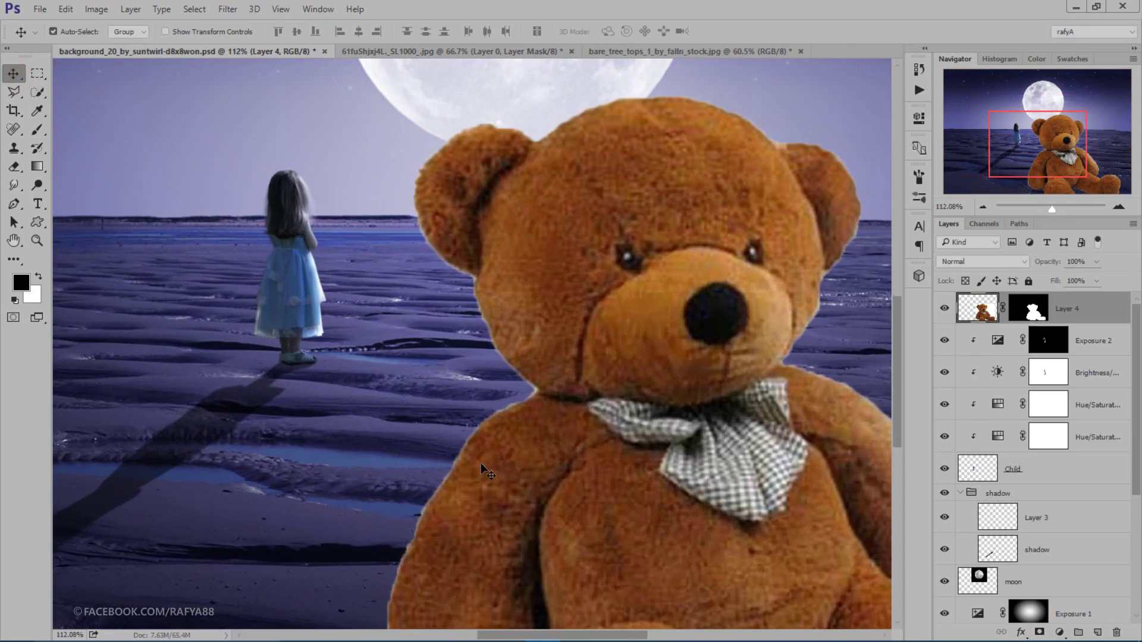
scroll(482, 458, "down", 2)
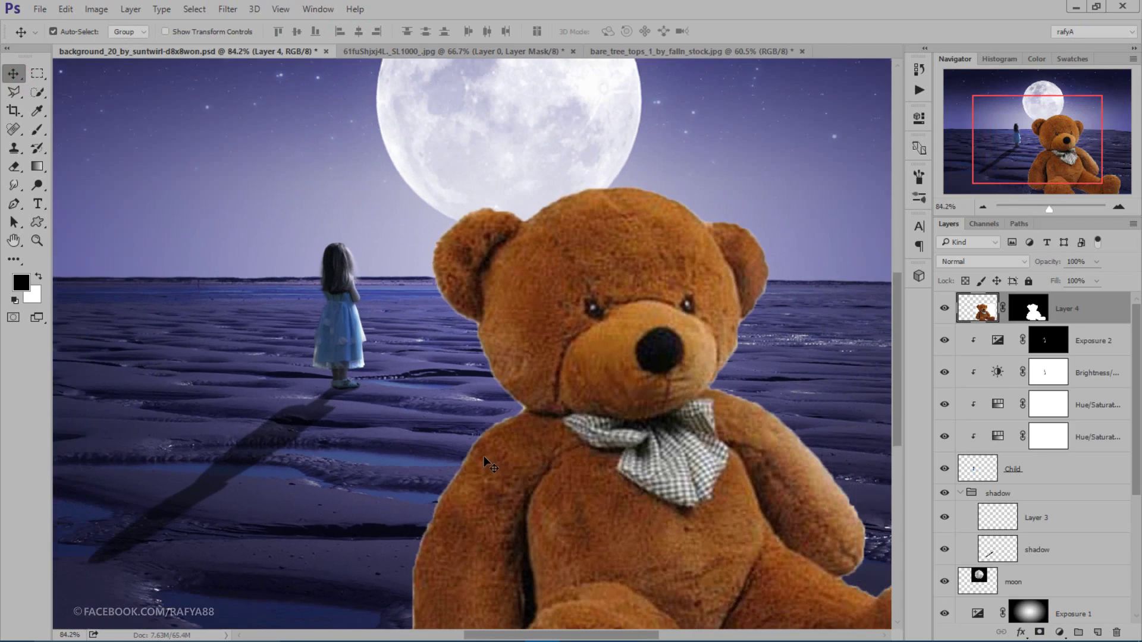
left_click(1028, 320)
right_click(1028, 320)
left_click(1017, 435)
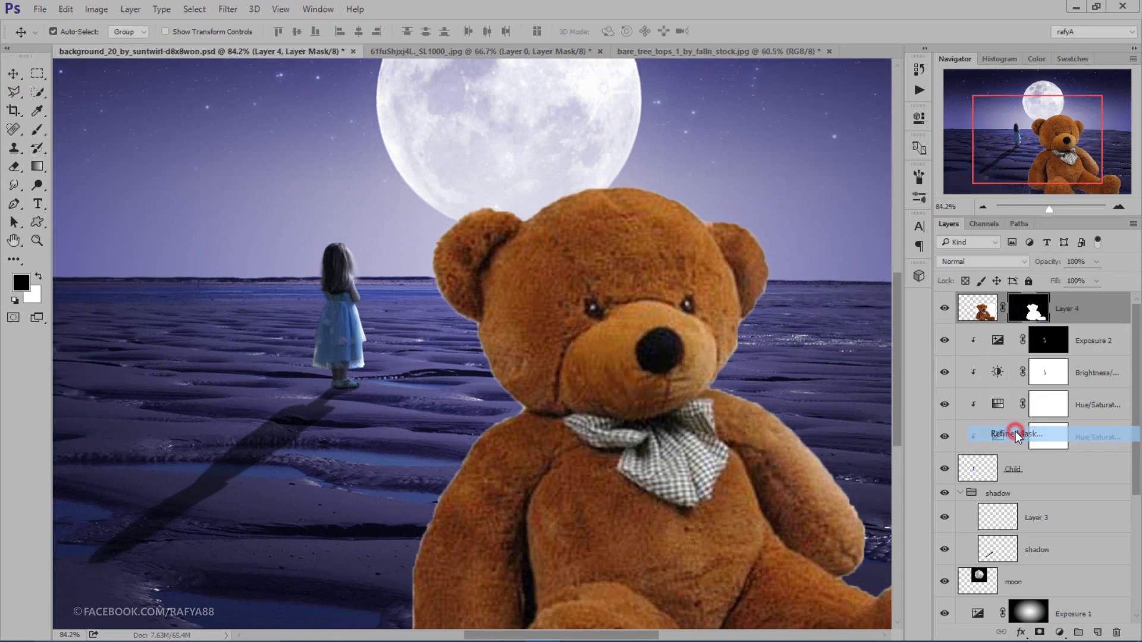
left_click(831, 284)
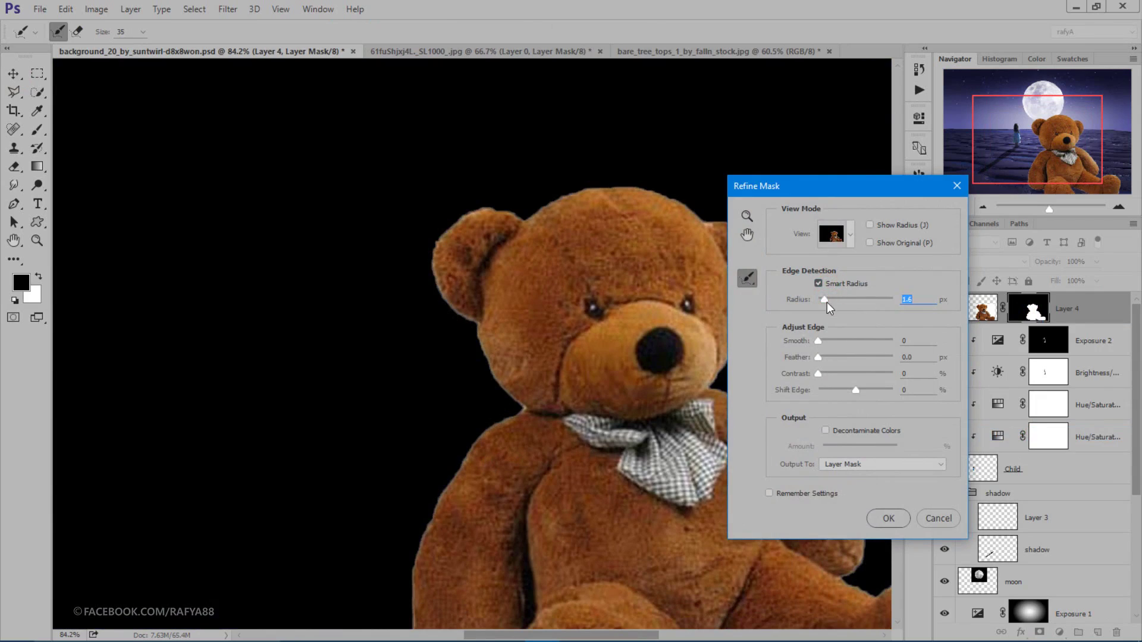
left_click_drag(857, 391, 846, 390)
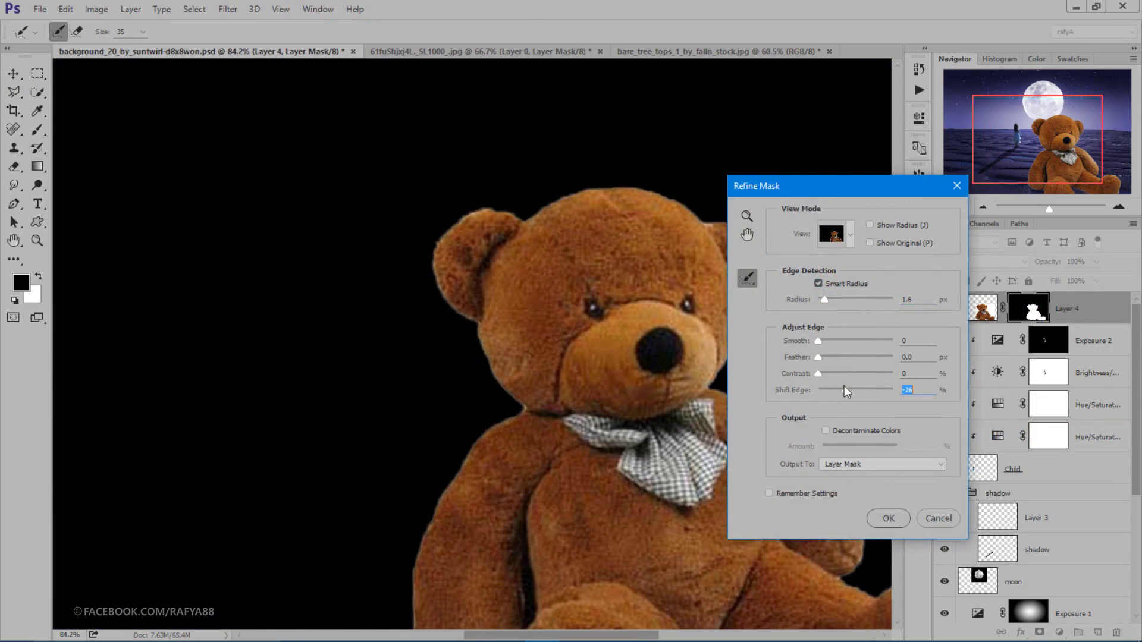
left_click_drag(827, 299, 831, 301)
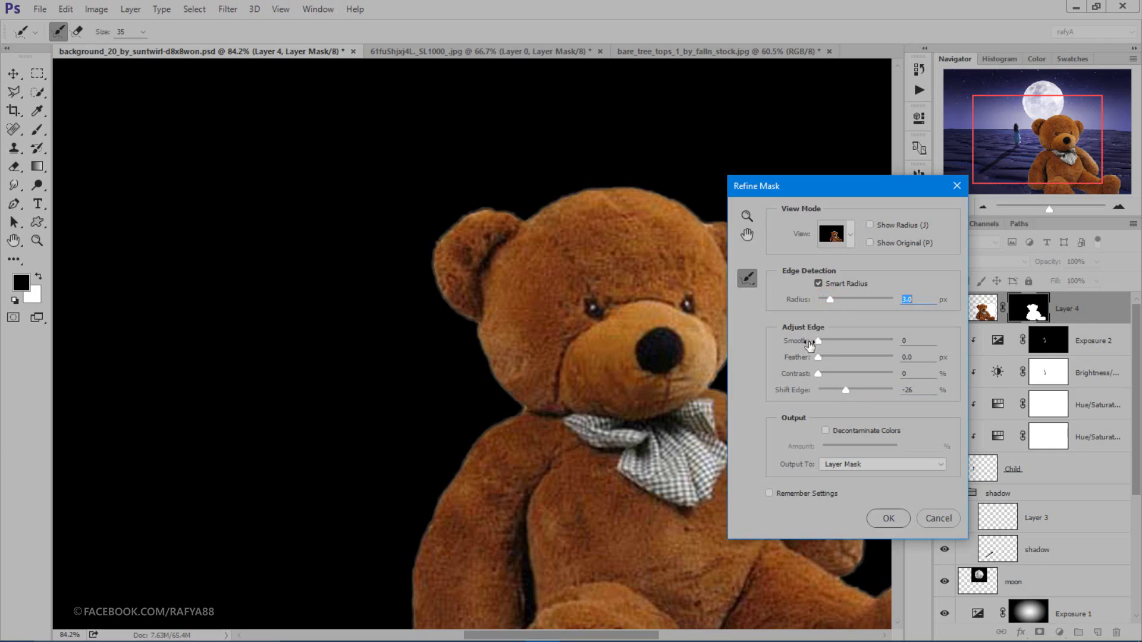
left_click_drag(819, 357, 824, 358)
left_click(885, 513)
Step: Flip the teddy bear horizontally and shrink it to about a third of its size
scroll(602, 331, "down", 3)
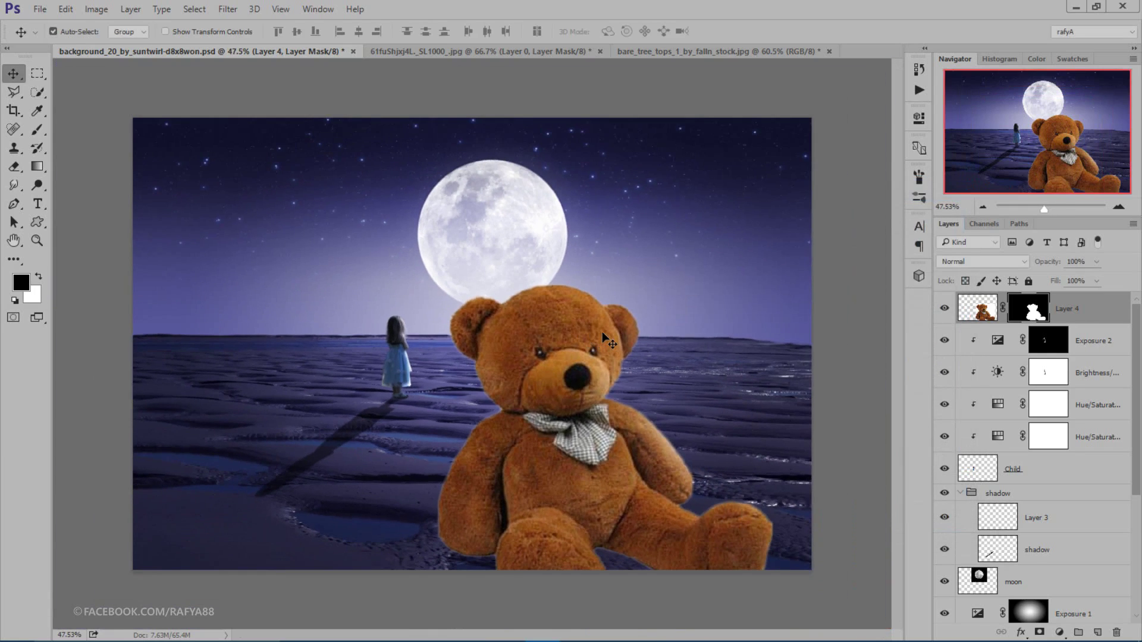
scroll(602, 331, "down", 1)
key("ctrl+t")
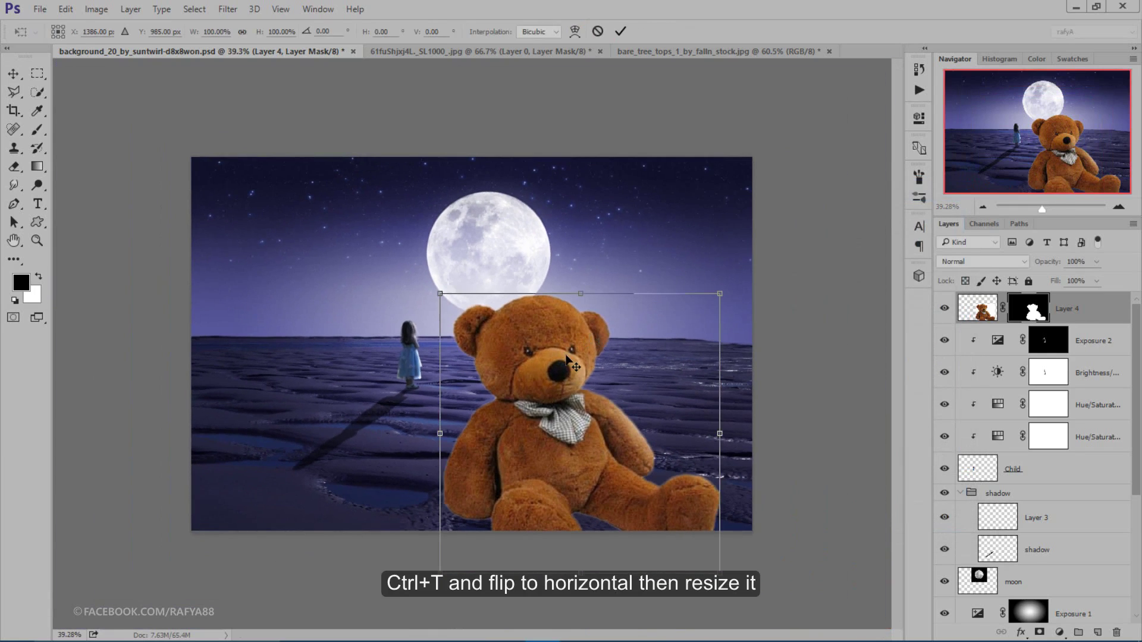
right_click(567, 357)
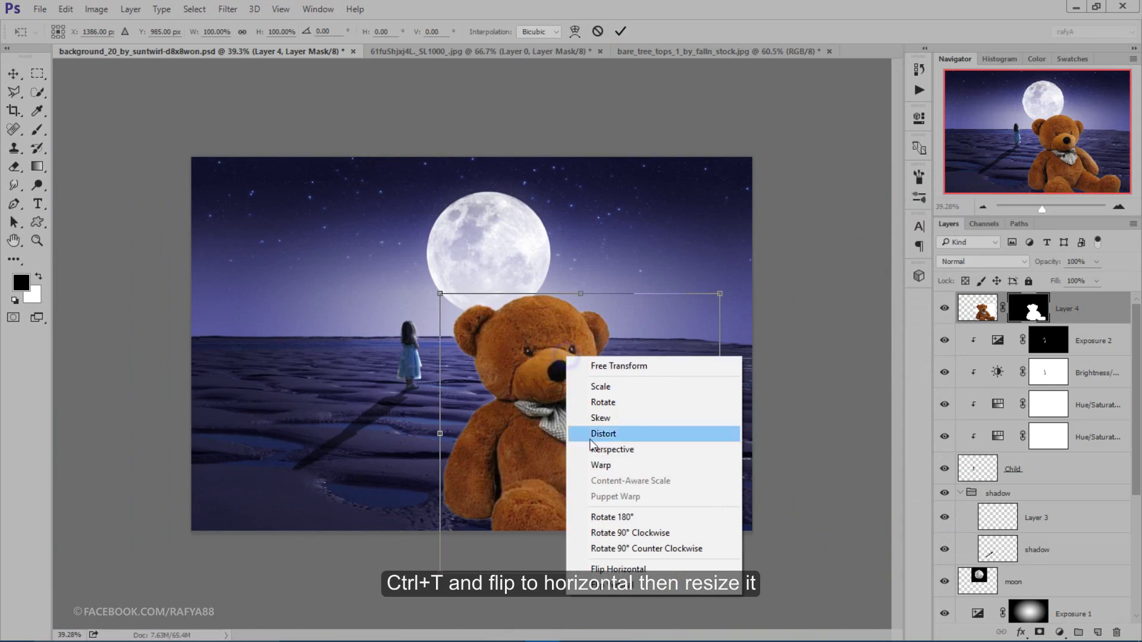
left_click(632, 568)
left_click_drag(720, 571, 648, 449)
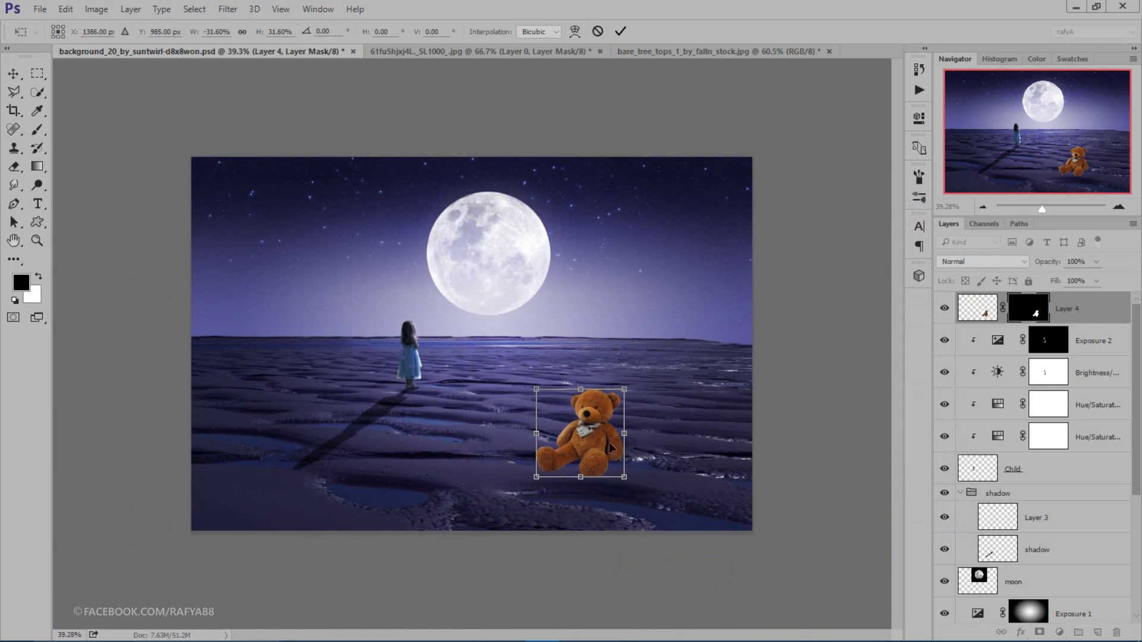
Step: Place the bear on the sand at the girl's lower right, slightly smaller and tilted, and commit
mouse_move(603, 427)
left_mouse_down()
mouse_move(547, 470)
mouse_move(562, 444)
left_mouse_up()
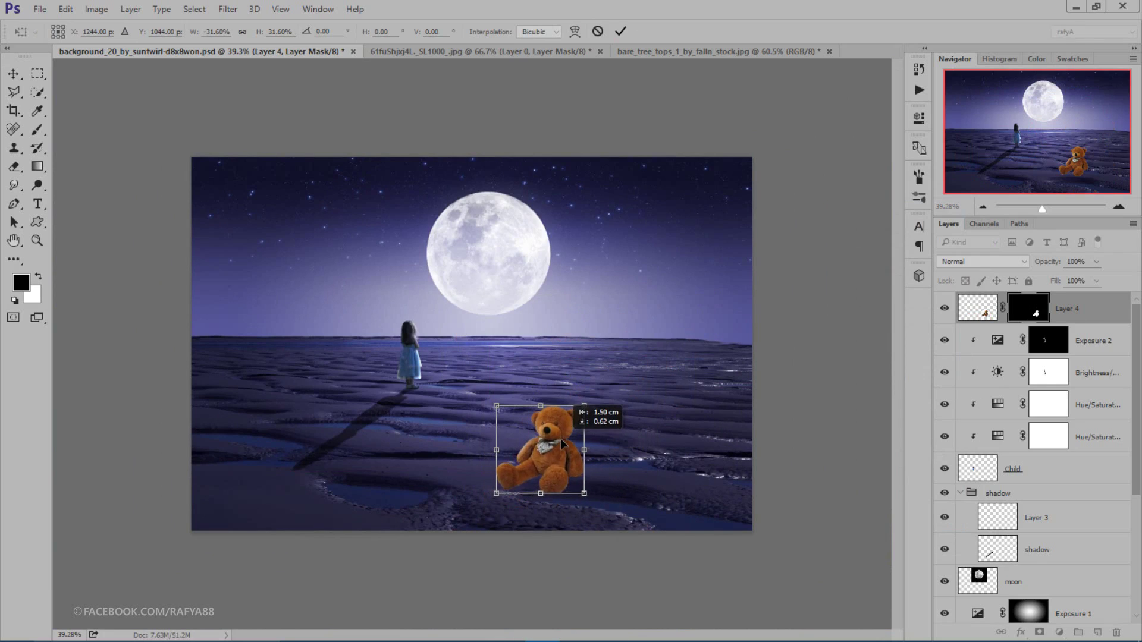
left_click_drag(584, 493, 602, 480)
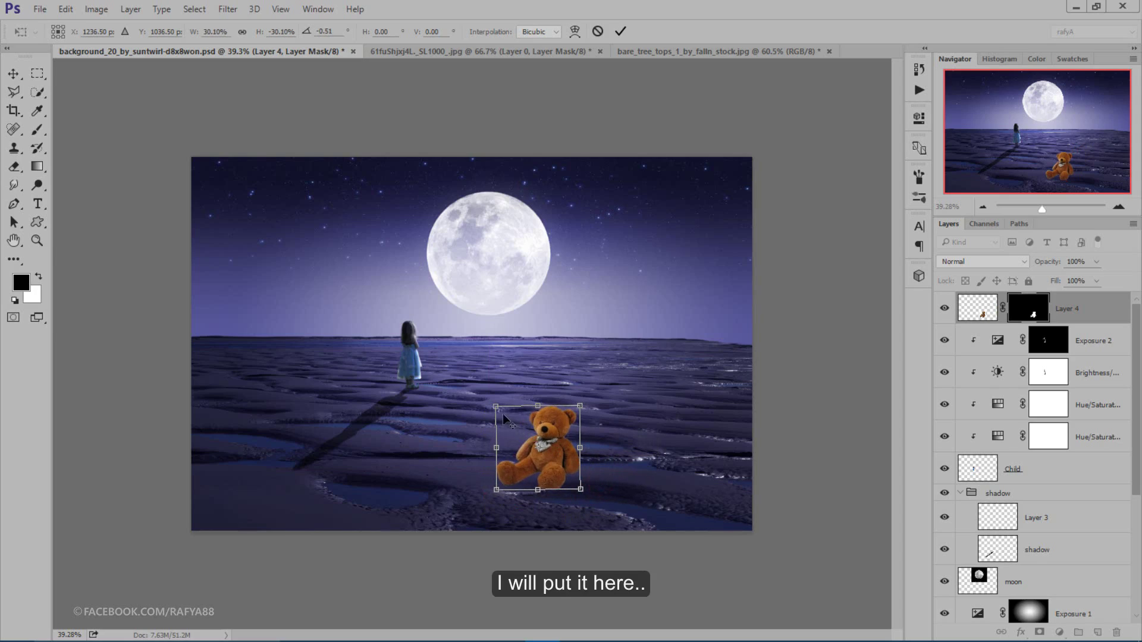
left_click_drag(497, 408, 504, 414)
mouse_move(559, 448)
left_mouse_down()
mouse_move(615, 459)
mouse_move(577, 441)
left_mouse_up()
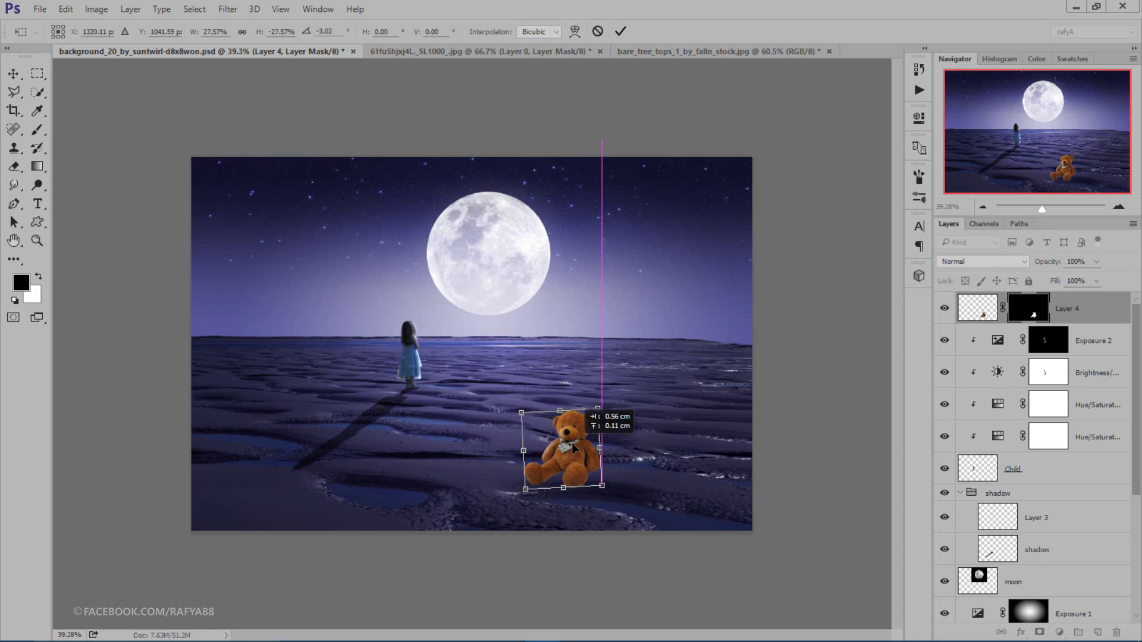
left_click(621, 31)
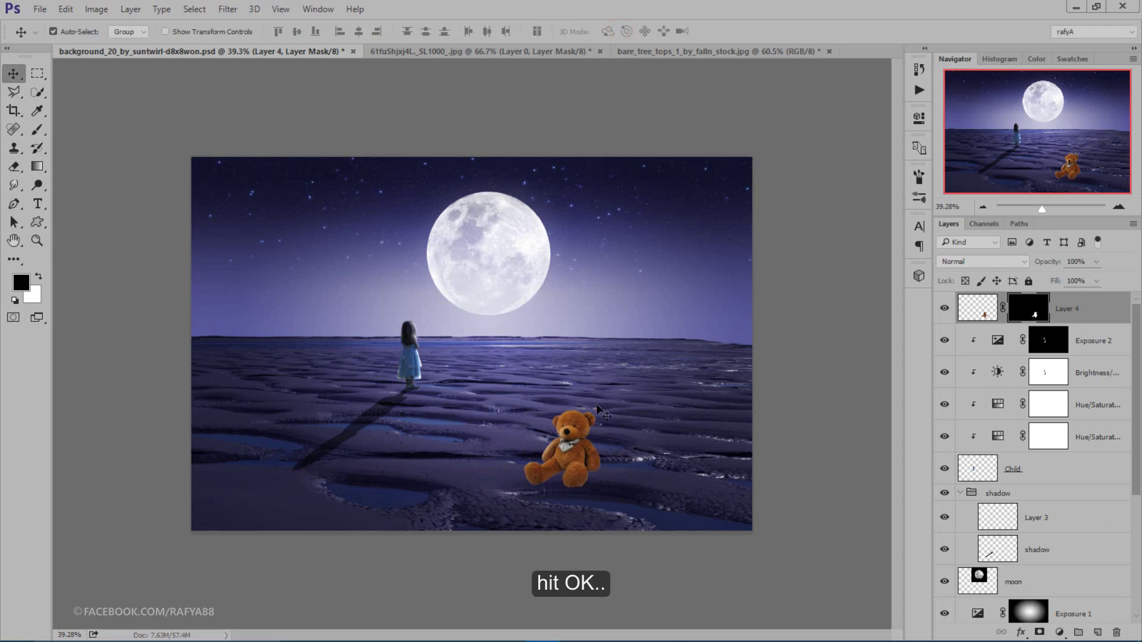
scroll(596, 410, "up", 5)
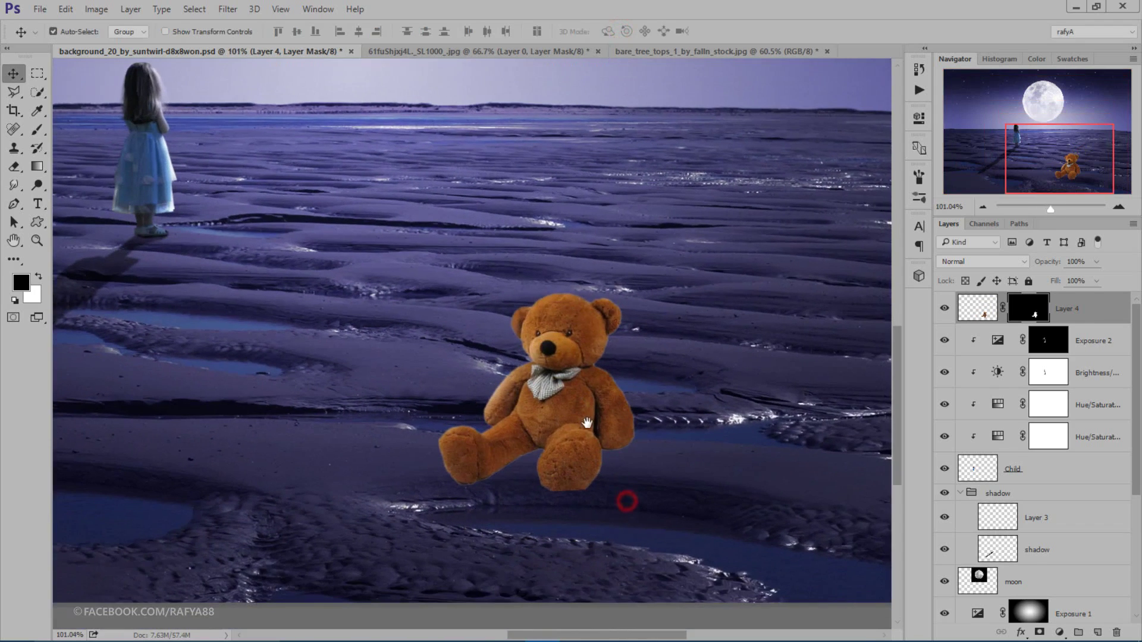
scroll(575, 469, "up", 1)
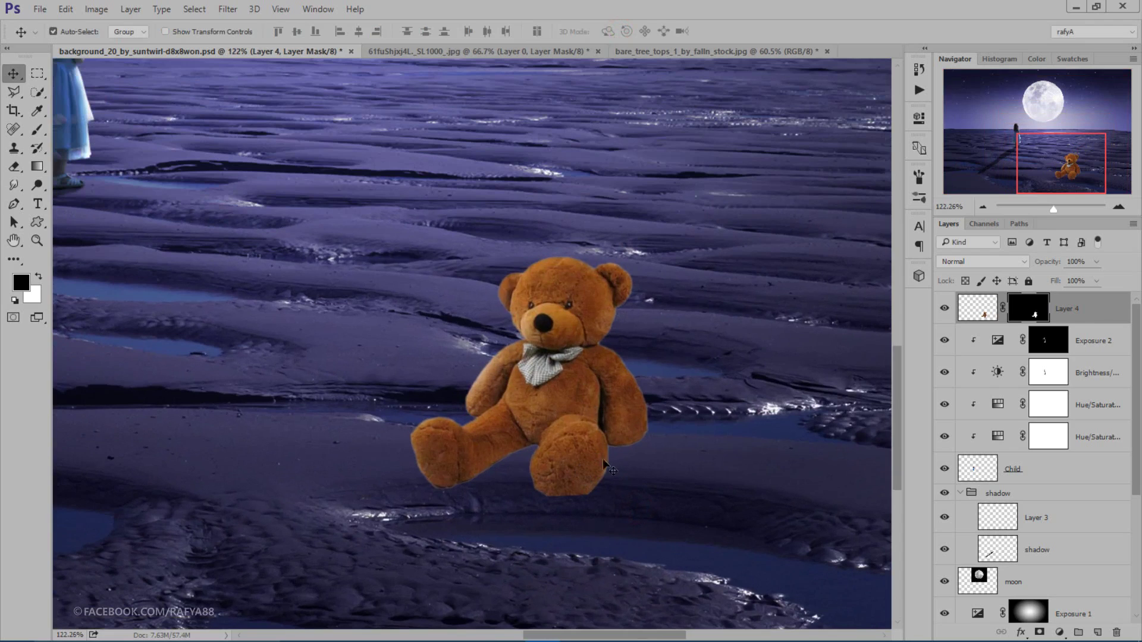
Step: Add a Hue/Saturation layer clipped to the bear, colorized to tint it blue
left_click(1075, 309)
left_click(1060, 633)
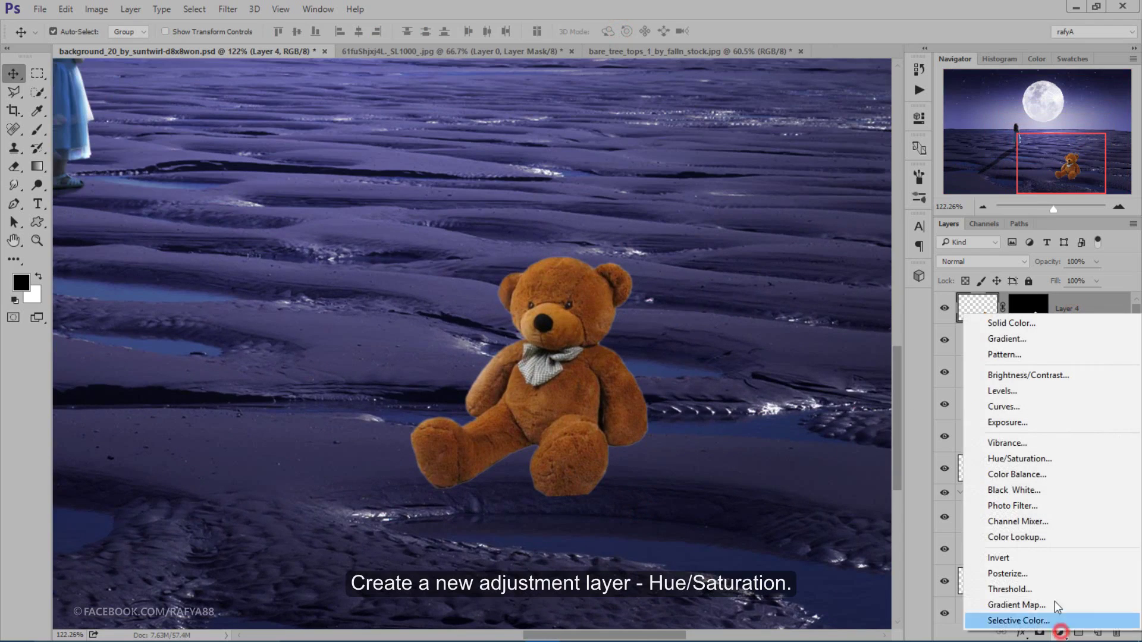
left_click(1073, 461)
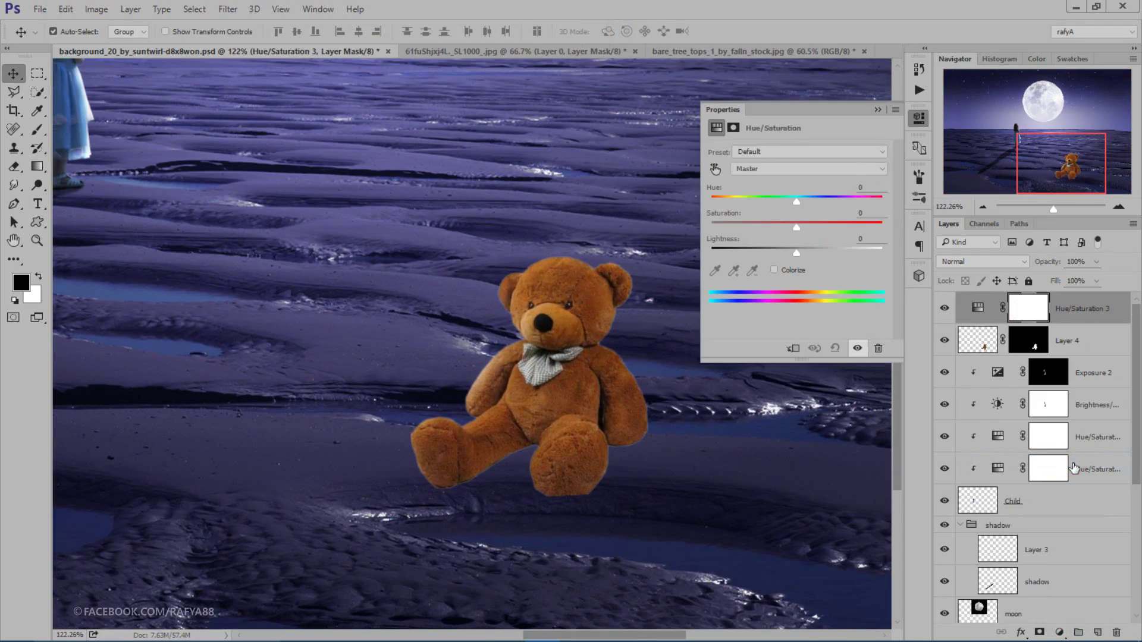
left_click(793, 350)
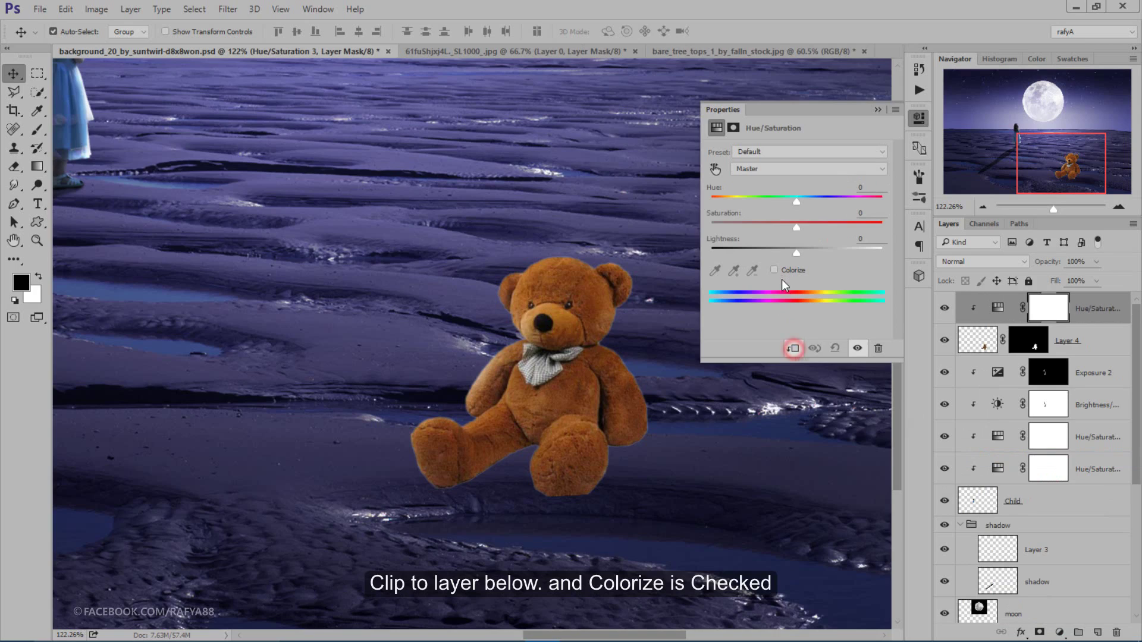
left_click(783, 270)
left_click_drag(813, 198, 822, 198)
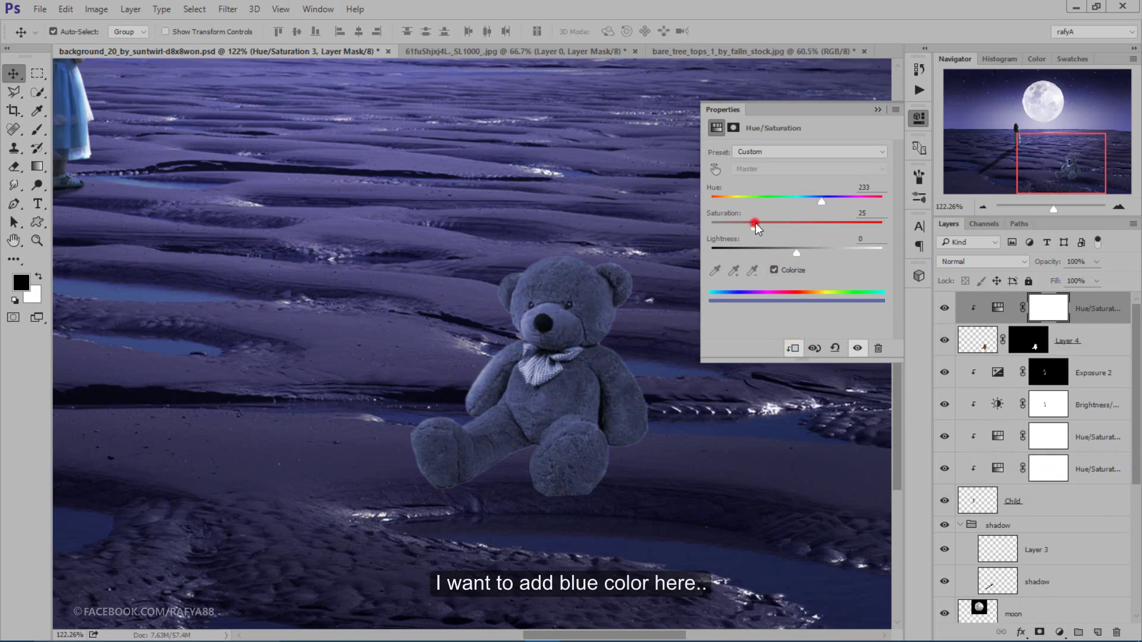
left_click(879, 107)
Step: Set the blue tint layer's opacity to 65% and zoom in on the teddy bear
left_click(1097, 261)
left_click_drag(1091, 278, 1083, 277)
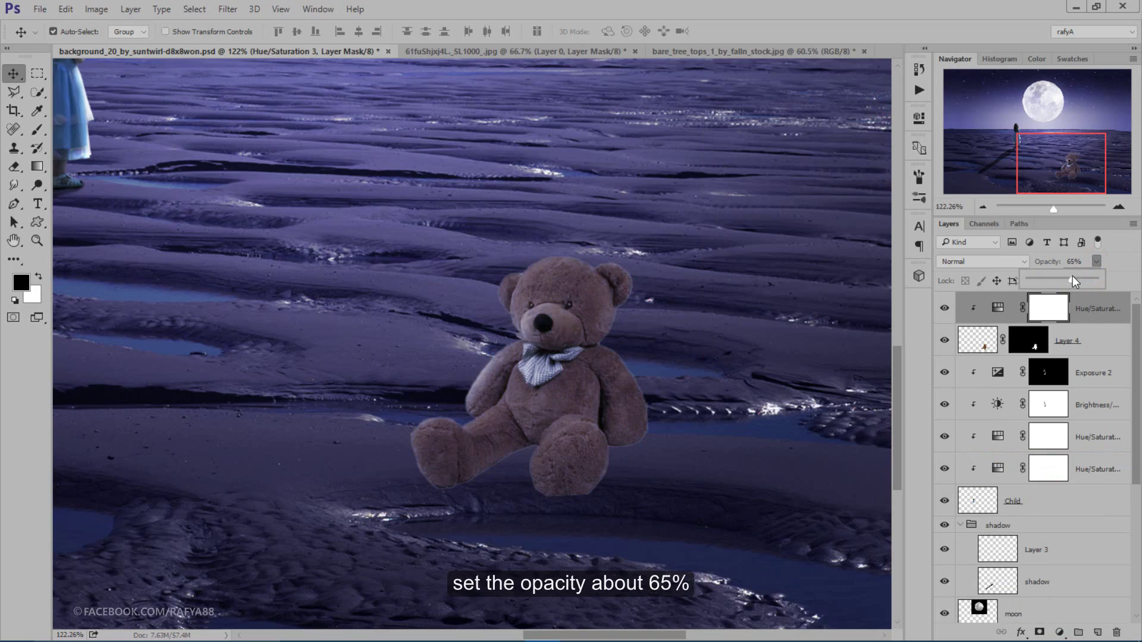
scroll(595, 308, "down", 3)
scroll(572, 307, "down", 3)
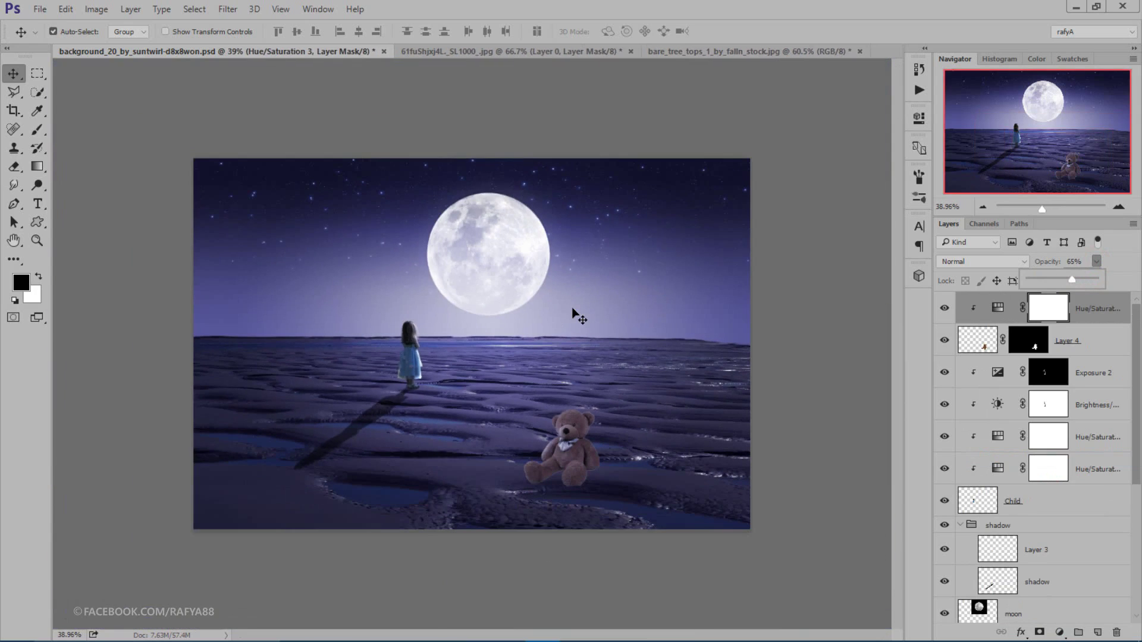
scroll(636, 506, "up", 3)
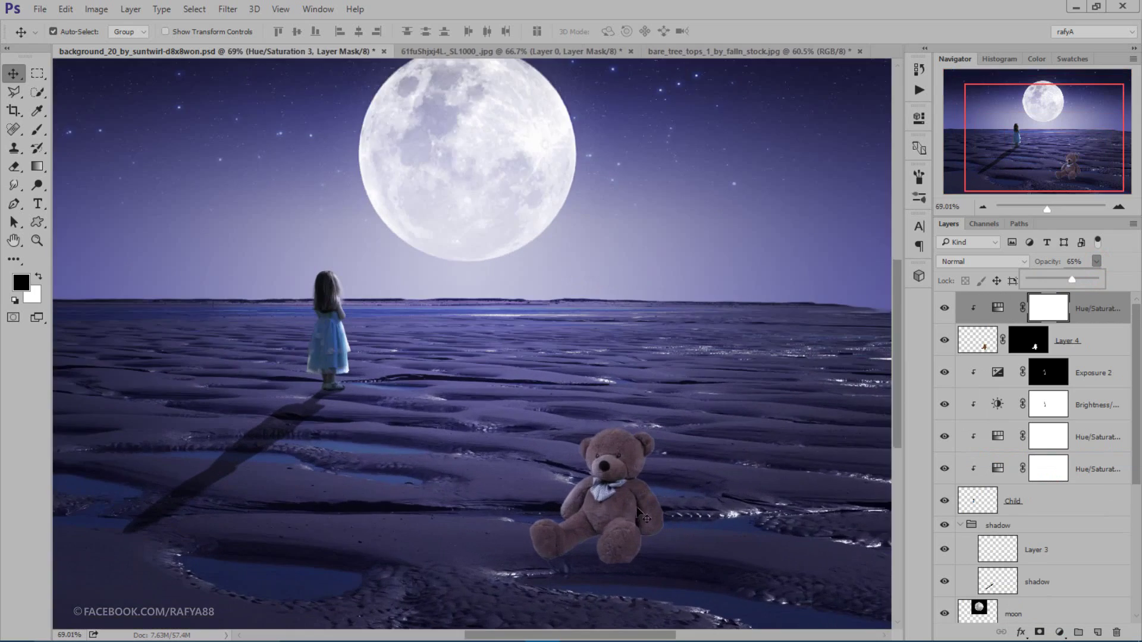
scroll(648, 497, "up", 2)
scroll(744, 465, "up", 2)
scroll(840, 434, "up", 1)
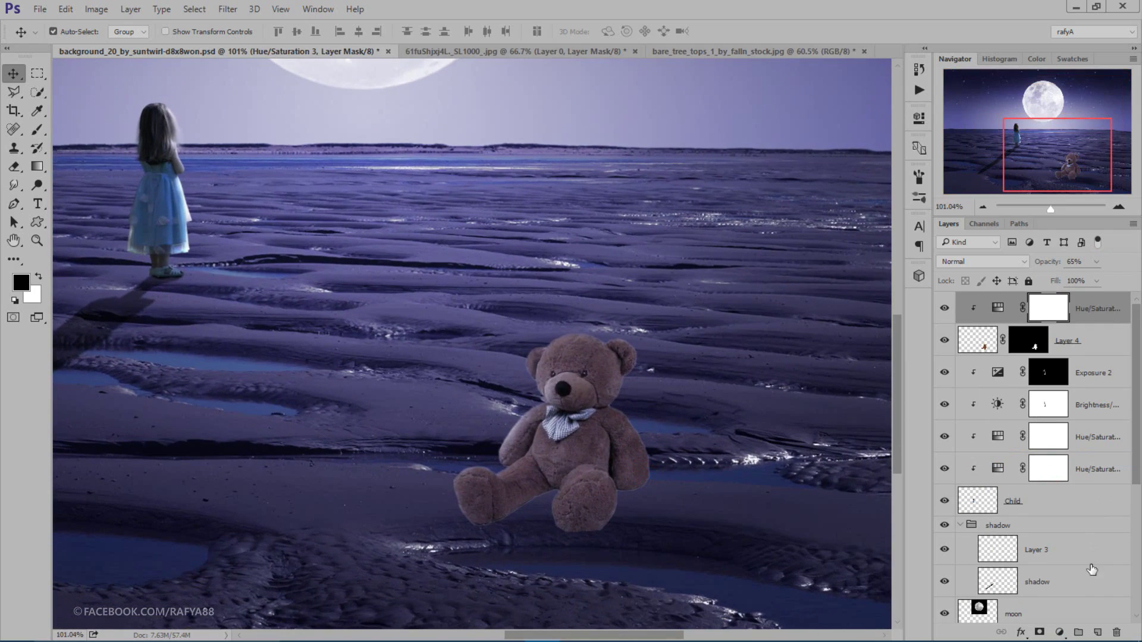
Step: Create a new layer clipped to the bear and set up a fully soft brush
left_click(1098, 632)
right_click(1053, 309)
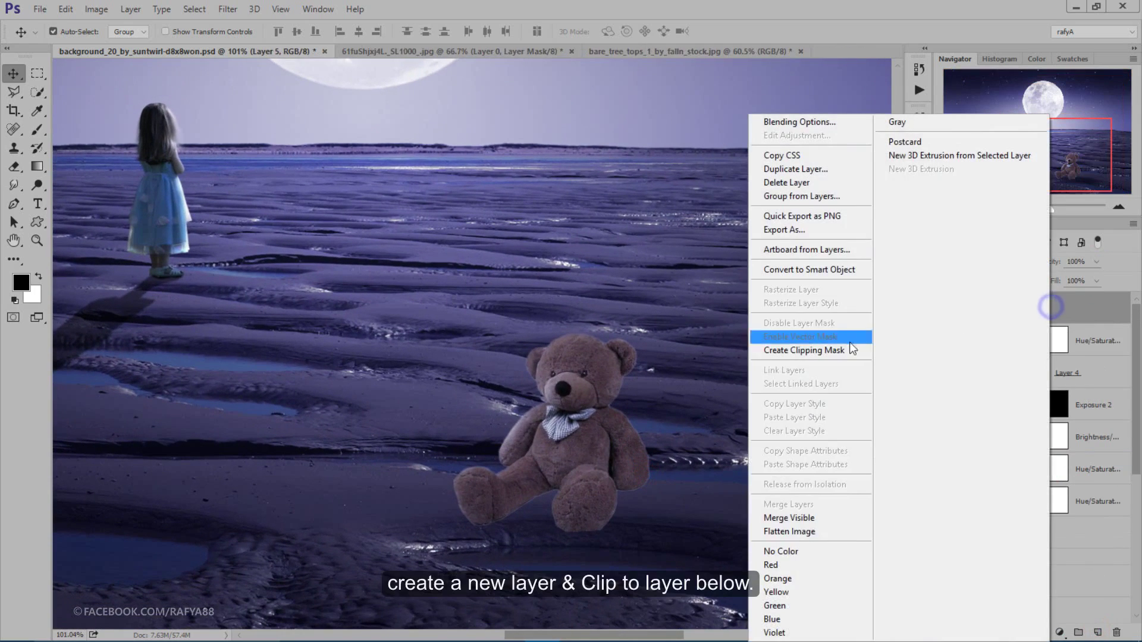
left_click(843, 350)
left_click(37, 129)
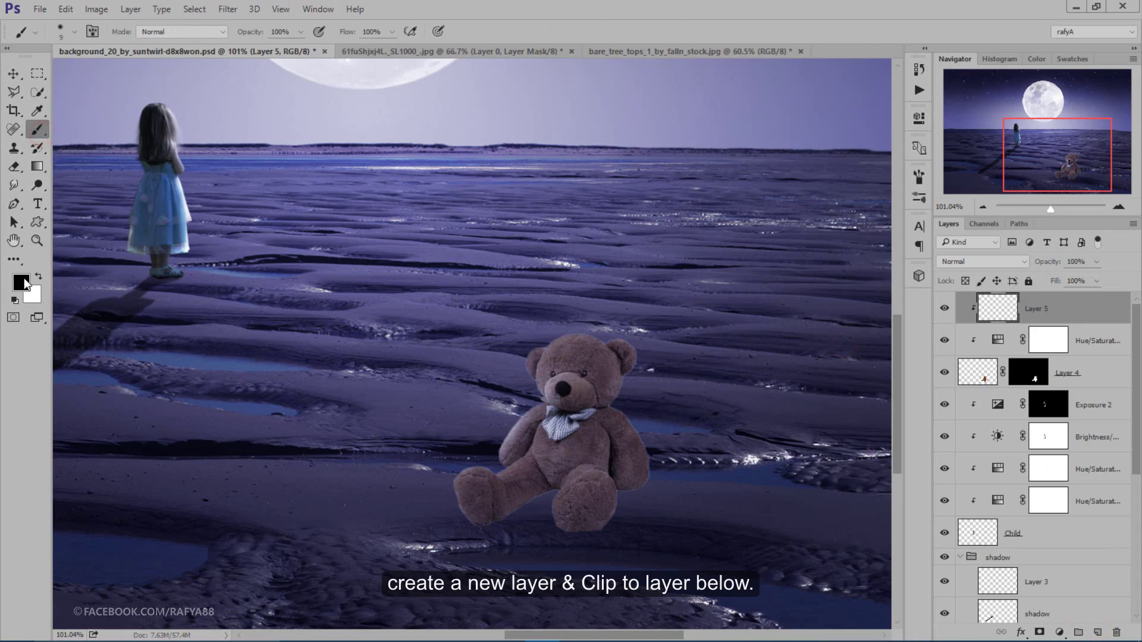
right_click(591, 380)
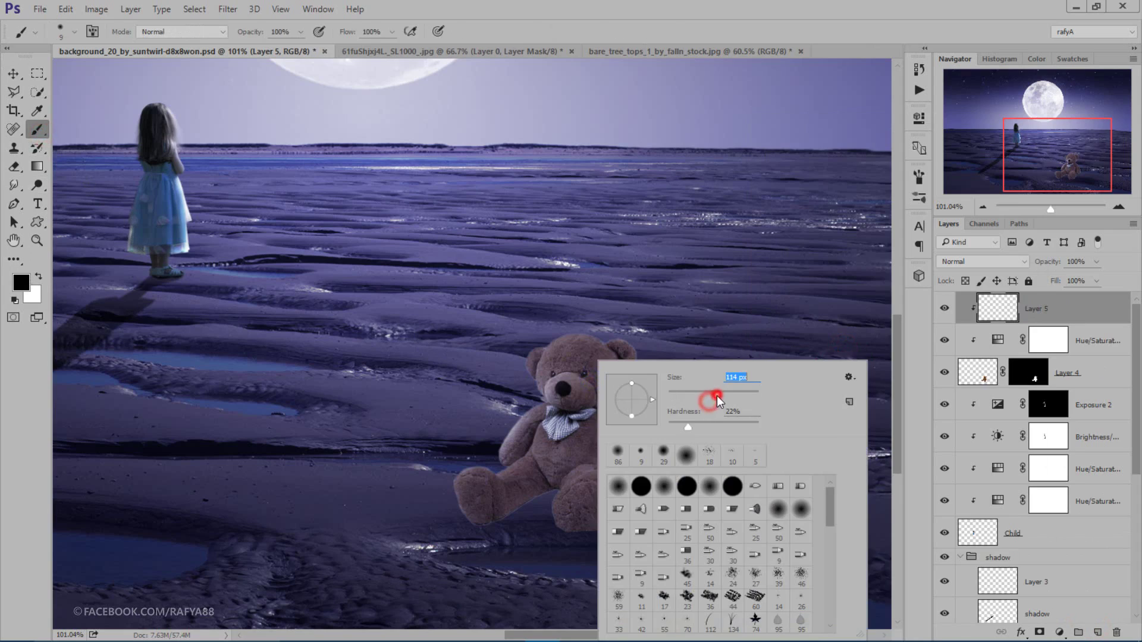
left_click_drag(677, 428, 667, 427)
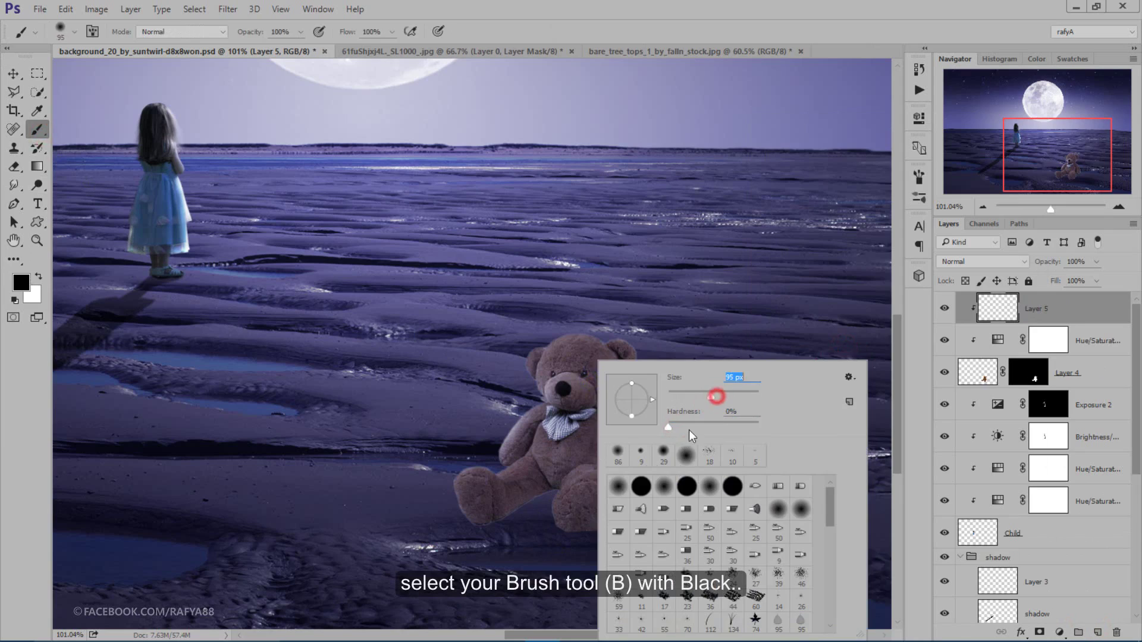
Step: Paint black shading under the bear's left leg and right foot at 64% brush opacity
left_click(498, 530)
left_click_drag(522, 504, 549, 528)
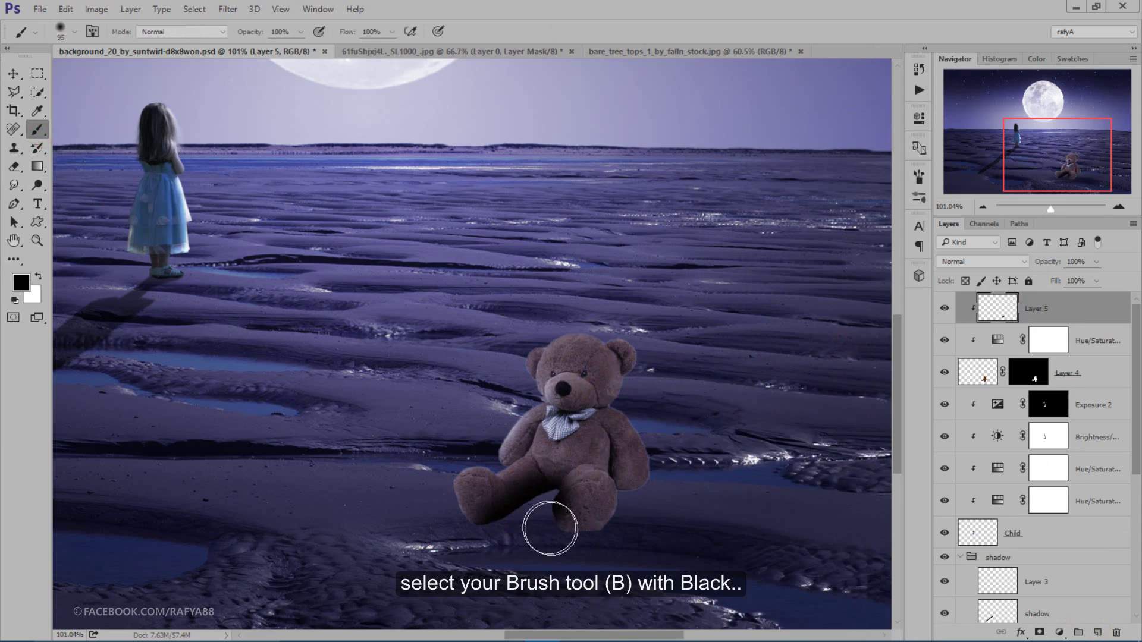
key("ctrl+z")
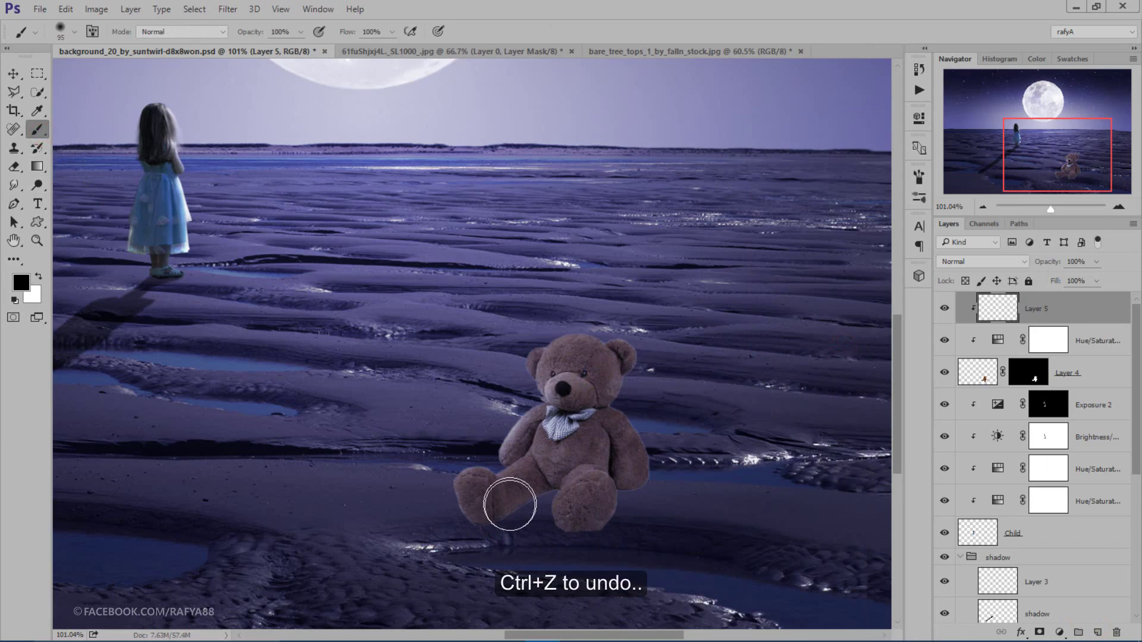
mouse_move(510, 505)
left_mouse_down()
mouse_move(490, 523)
mouse_move(533, 500)
mouse_move(475, 522)
left_mouse_up()
key("bracketleft")
key("bracketleft")
key("bracketleft")
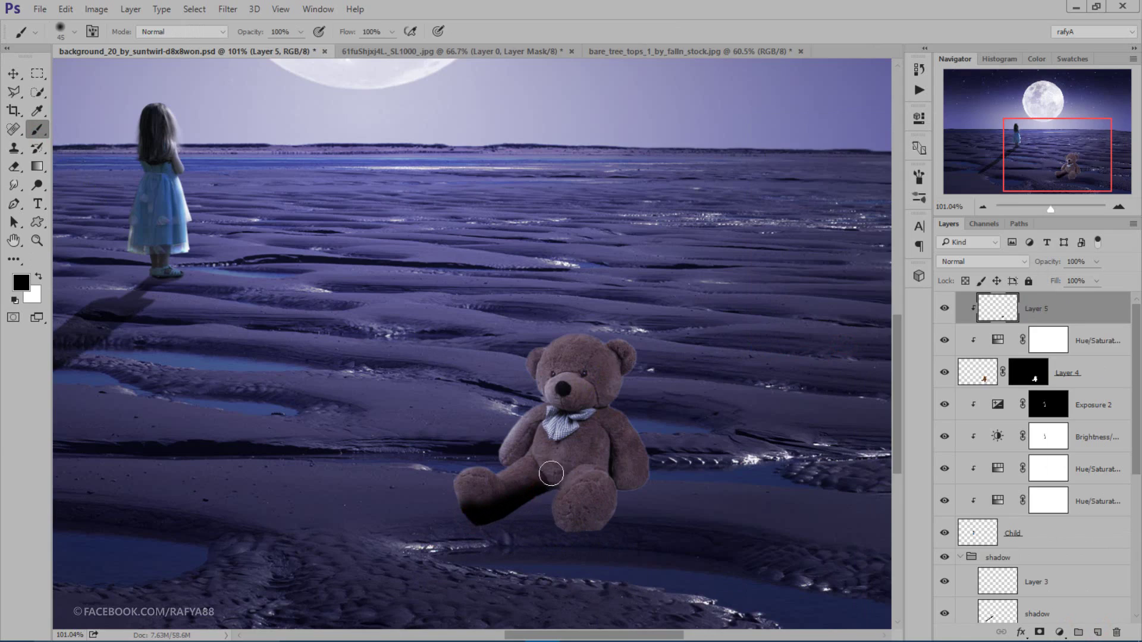
left_click_drag(257, 37, 235, 37)
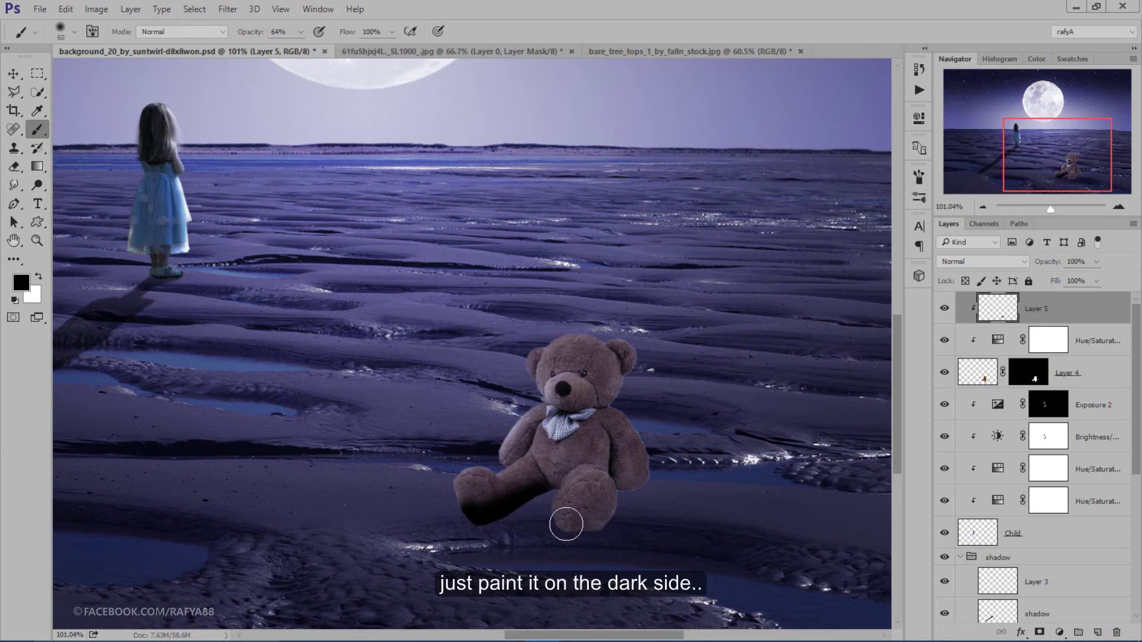
mouse_move(562, 523)
left_mouse_down()
mouse_move(611, 524)
mouse_move(629, 447)
mouse_move(589, 357)
mouse_move(590, 453)
mouse_move(541, 472)
mouse_move(523, 439)
mouse_move(517, 502)
mouse_move(467, 504)
mouse_move(495, 523)
mouse_move(629, 493)
left_mouse_up()
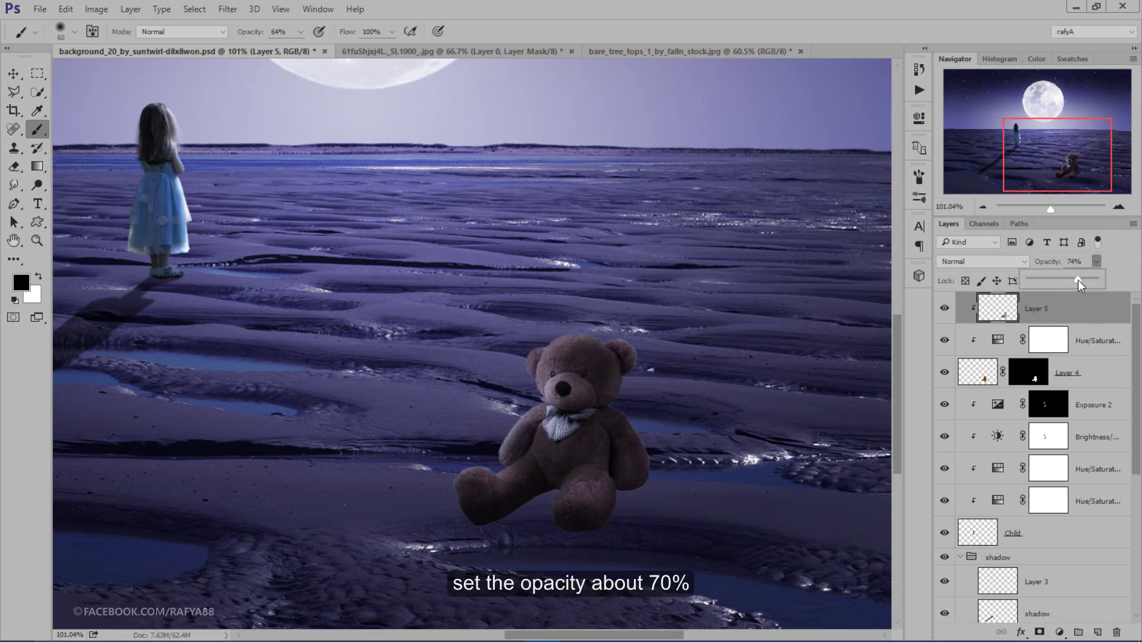
Step: Set the shading layer's opacity to 70% and zoom in around the teddy bear
left_click_drag(1077, 280, 1076, 280)
key("ctrl+0")
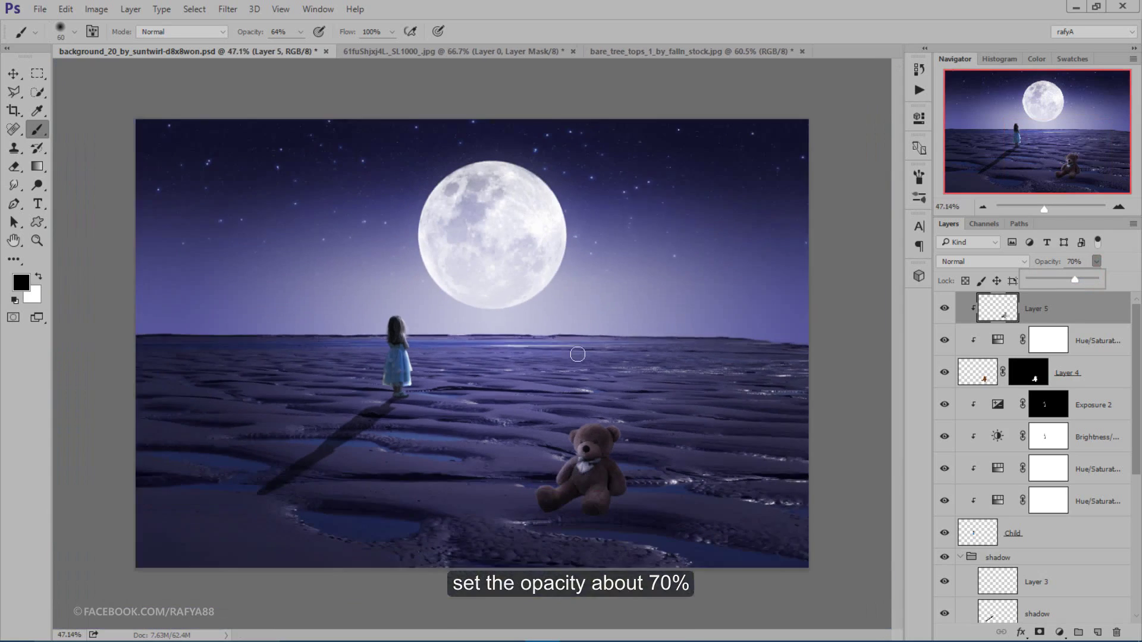
left_click_drag(614, 464, 646, 482)
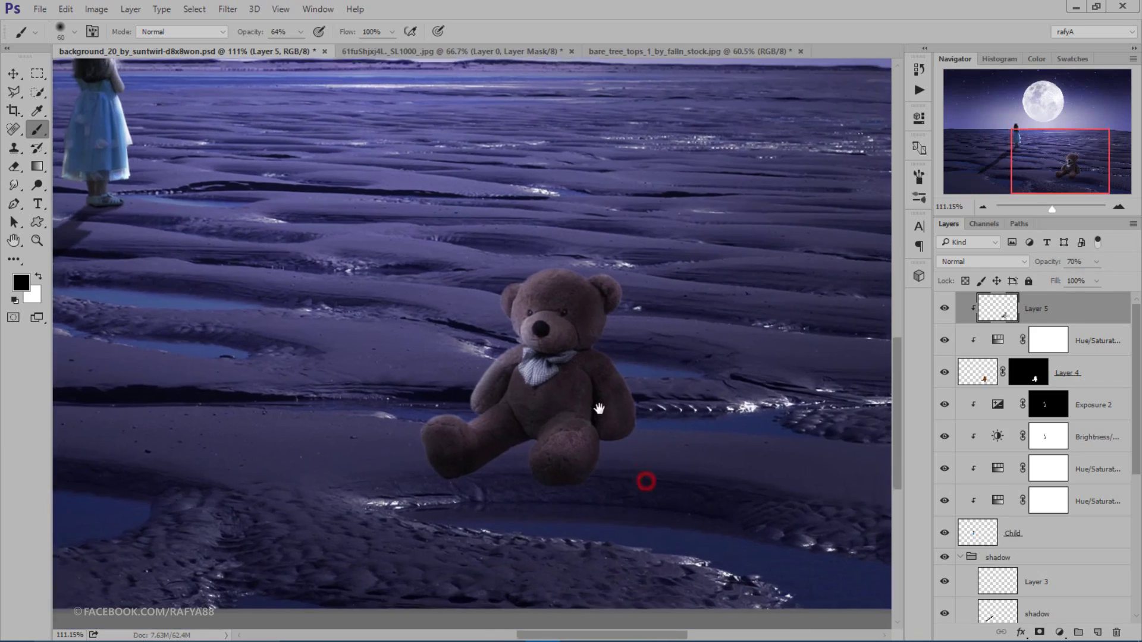
left_click_drag(599, 409, 597, 404)
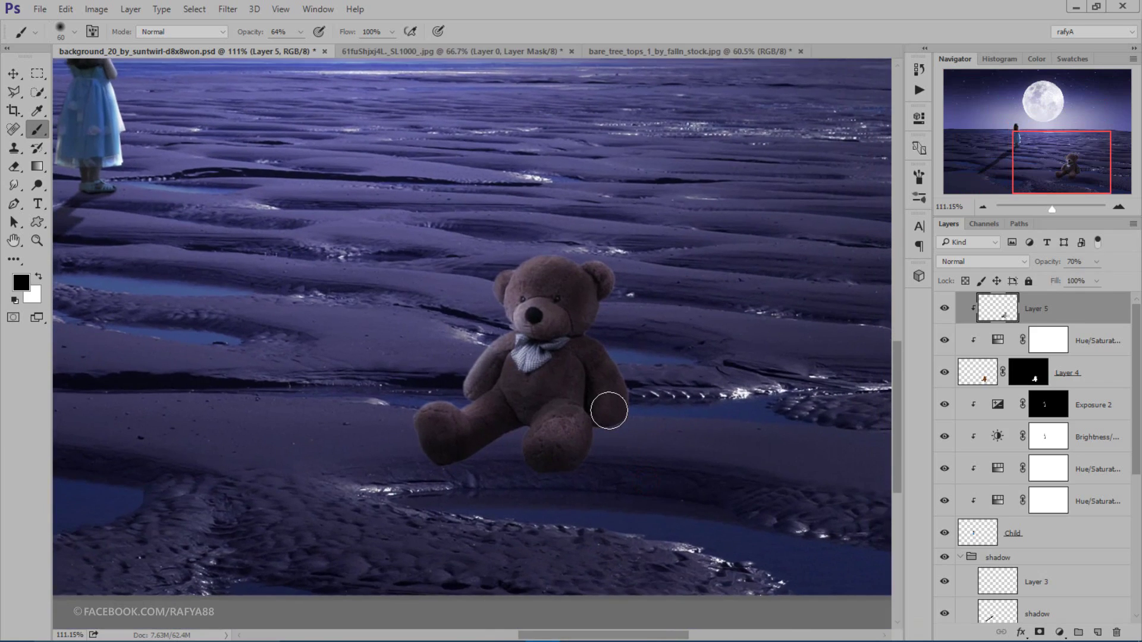
Step: Add a clipped Exposure layer at about +2.89 and invert its mask to black
left_click(1060, 633)
left_click(1071, 423)
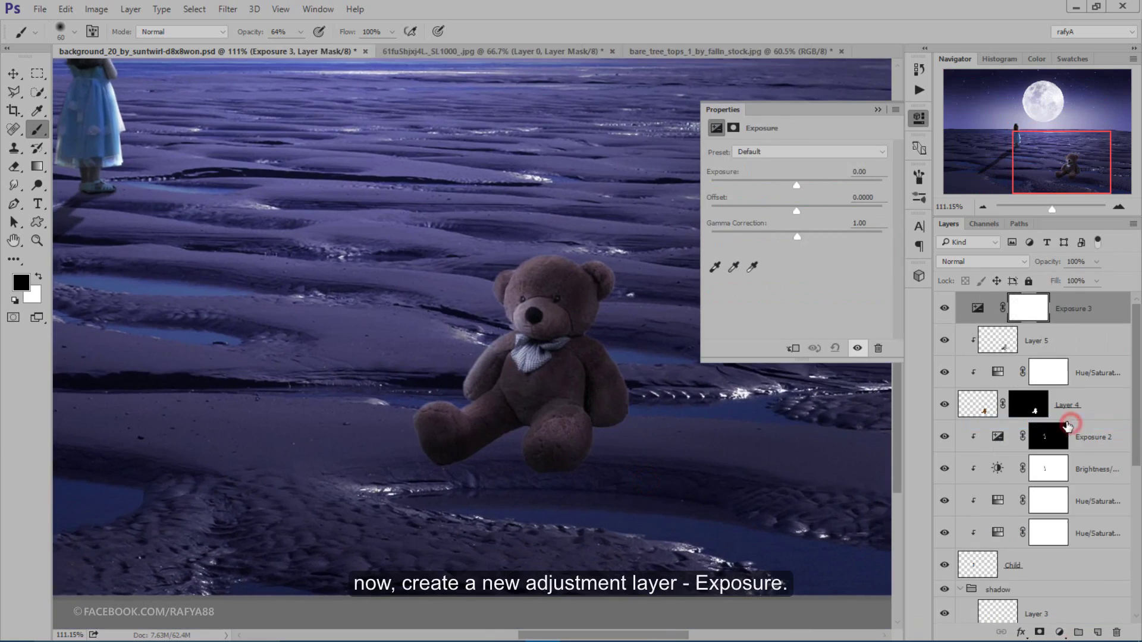
left_click(794, 348)
left_click_drag(798, 187, 834, 183)
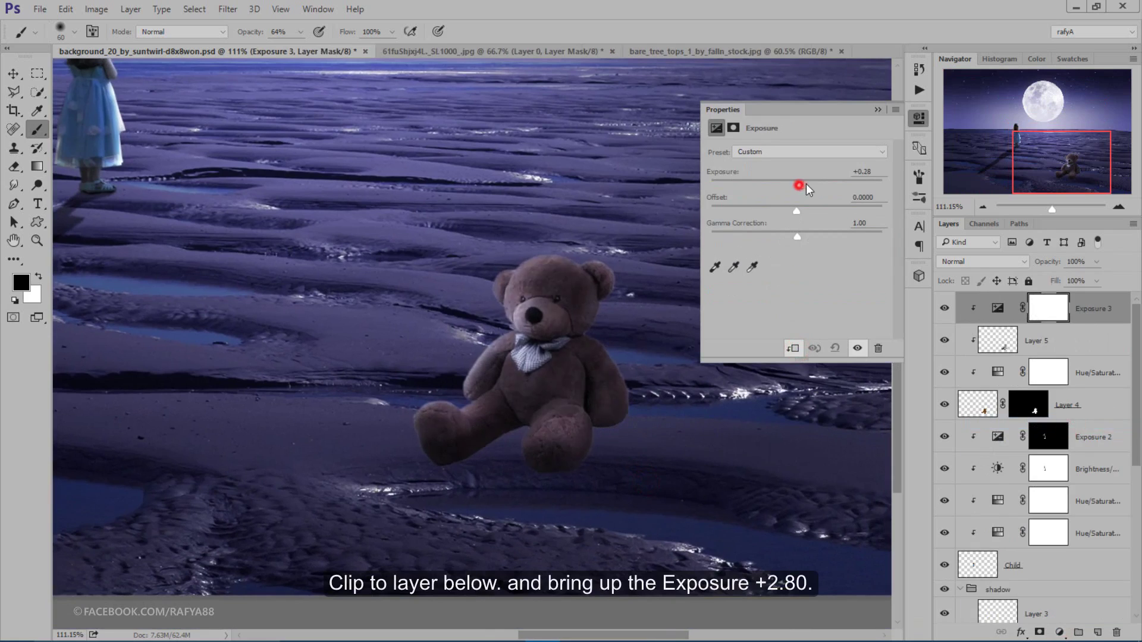
left_click(878, 110)
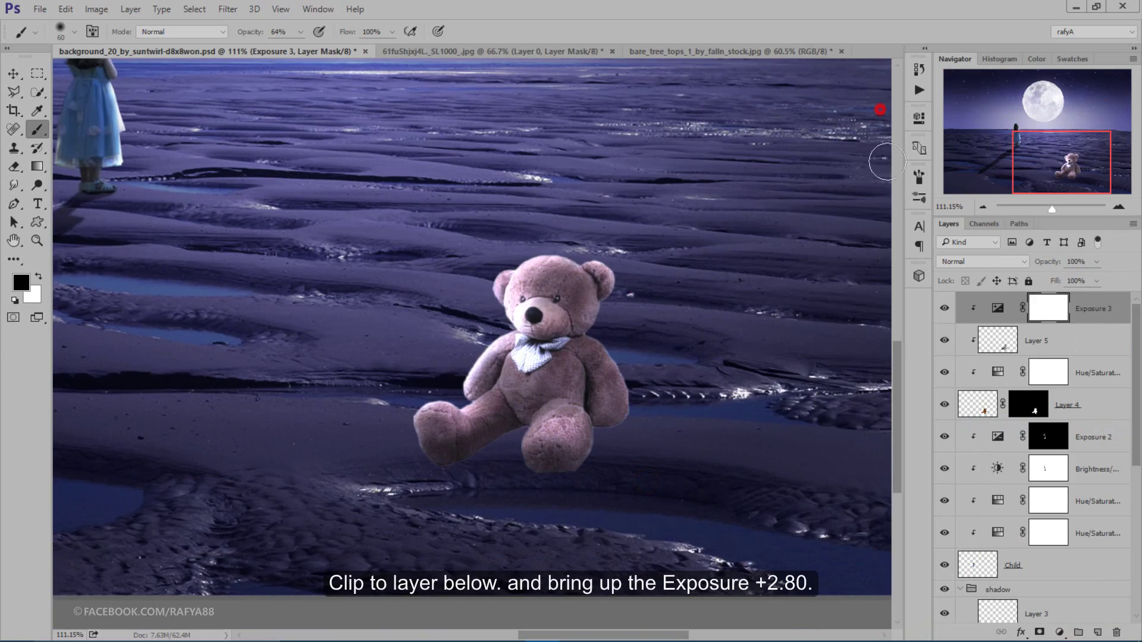
left_click(1049, 309)
key("ctrl+i")
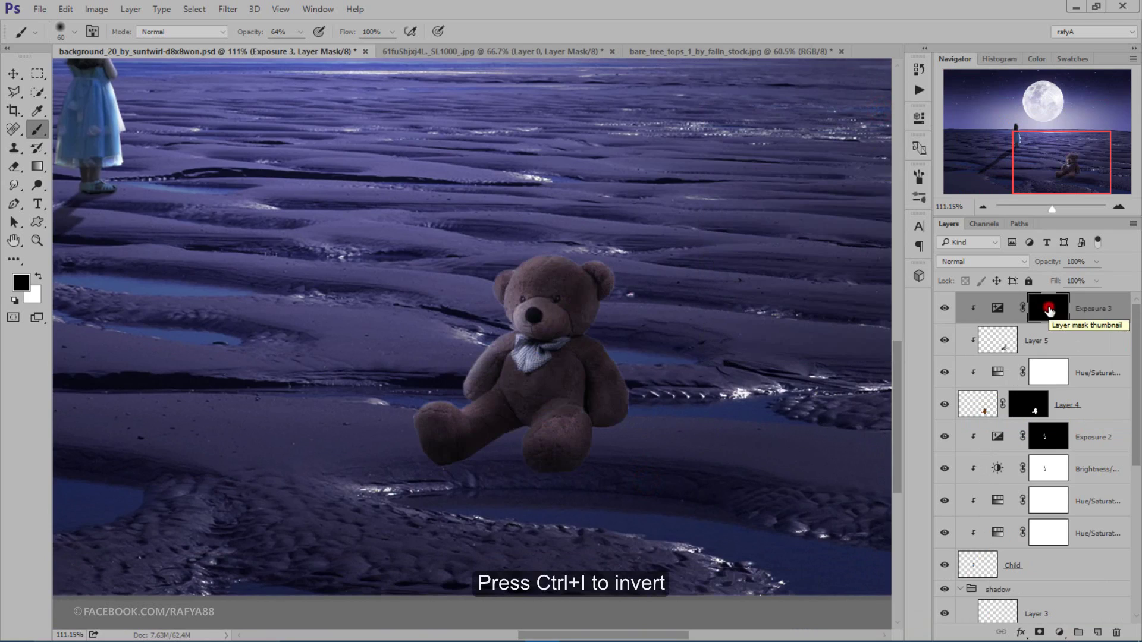
Step: Paint white highlights at 71% opacity on the bear's lit edge, left side and foot
left_click(38, 129)
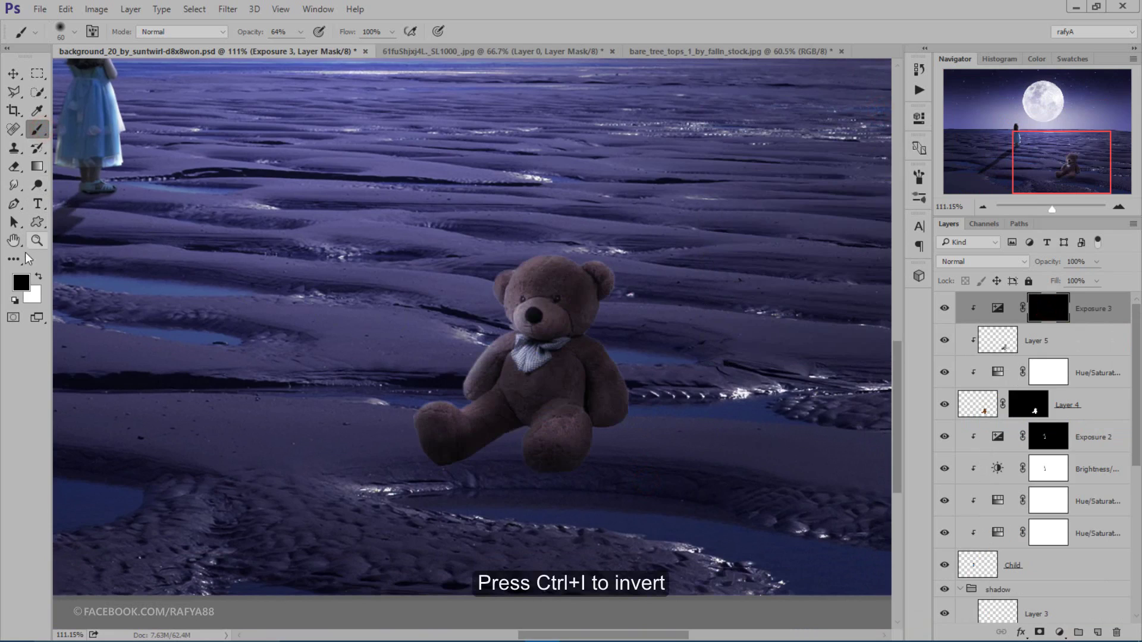
left_click(38, 276)
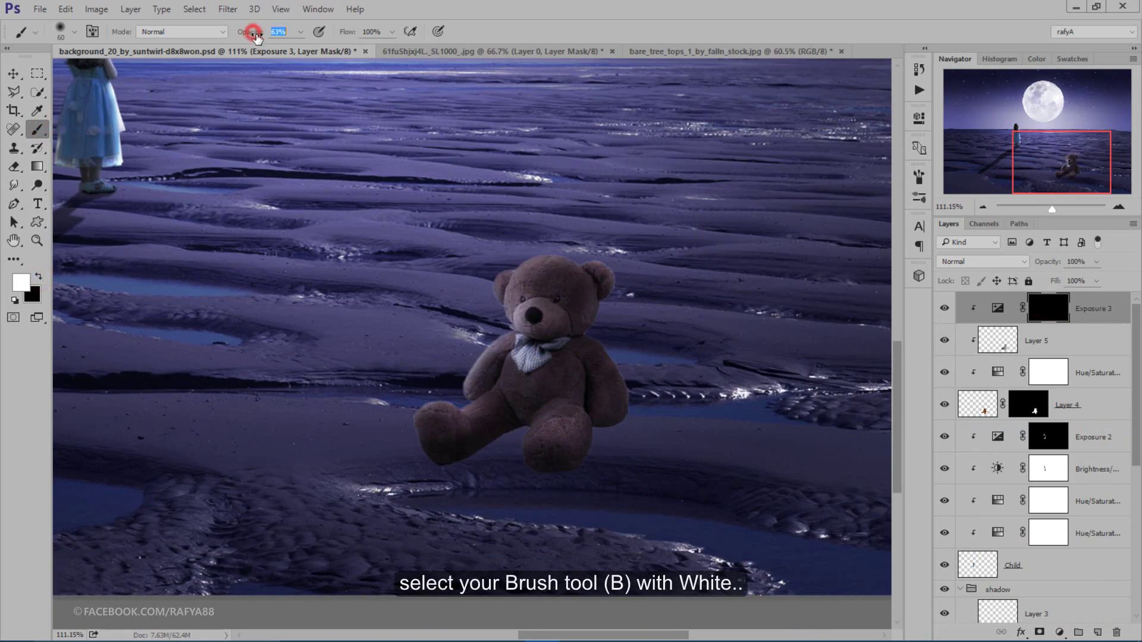
left_click_drag(253, 36, 257, 36)
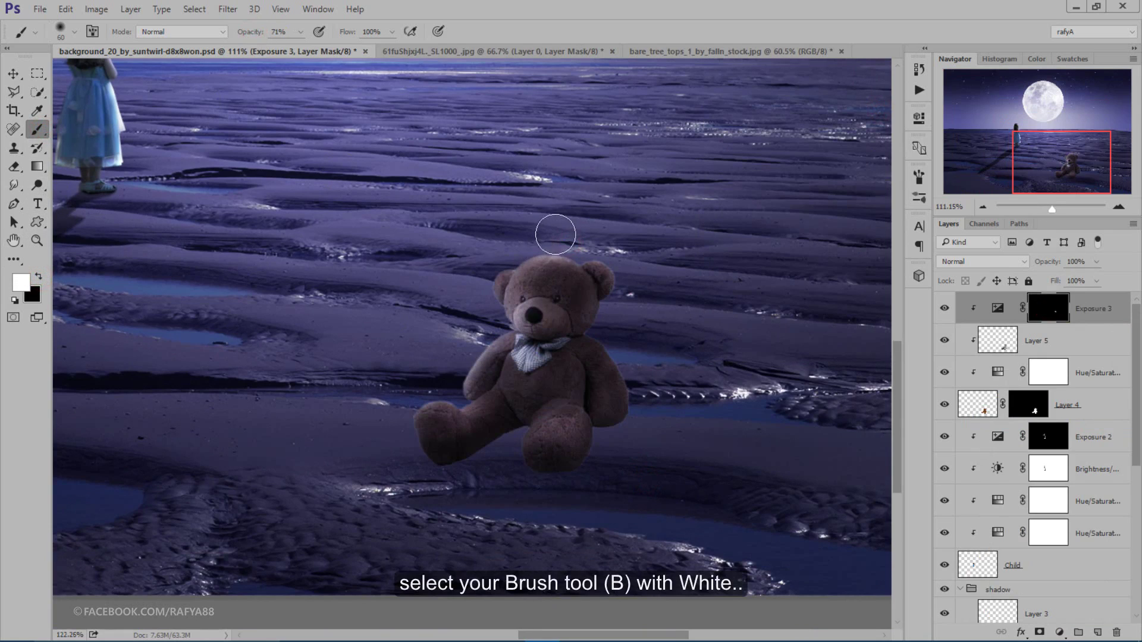
scroll(553, 232, "up", 3)
left_click_drag(515, 247, 620, 250)
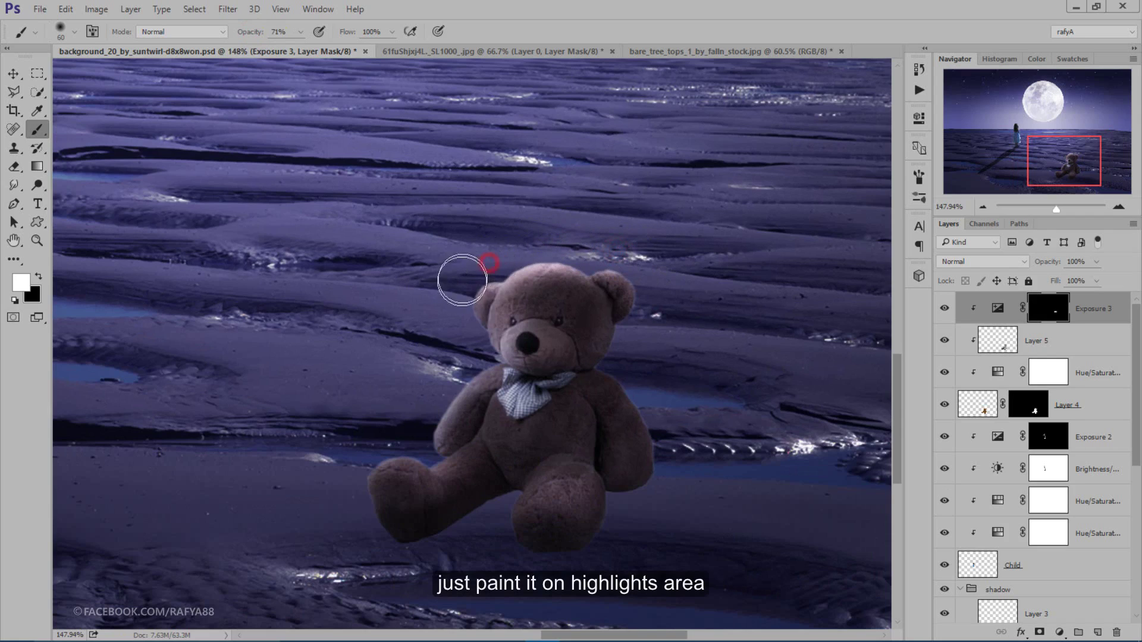
mouse_move(462, 273)
left_mouse_down()
mouse_move(434, 364)
mouse_move(454, 363)
mouse_move(397, 436)
left_mouse_up()
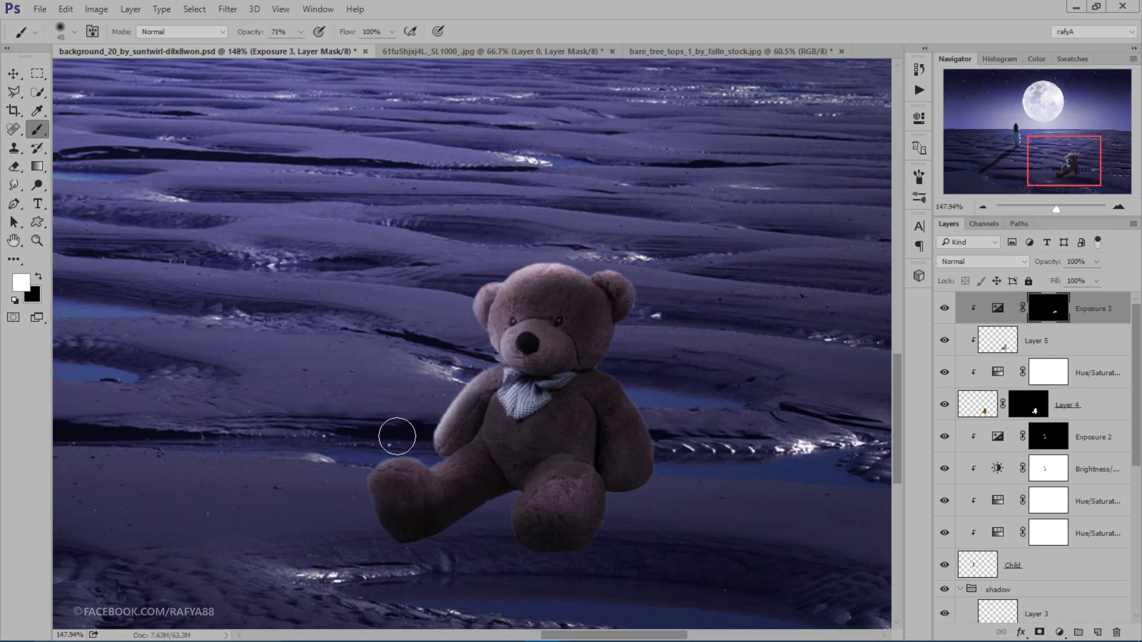
left_click(471, 352)
left_click_drag(408, 447, 380, 450)
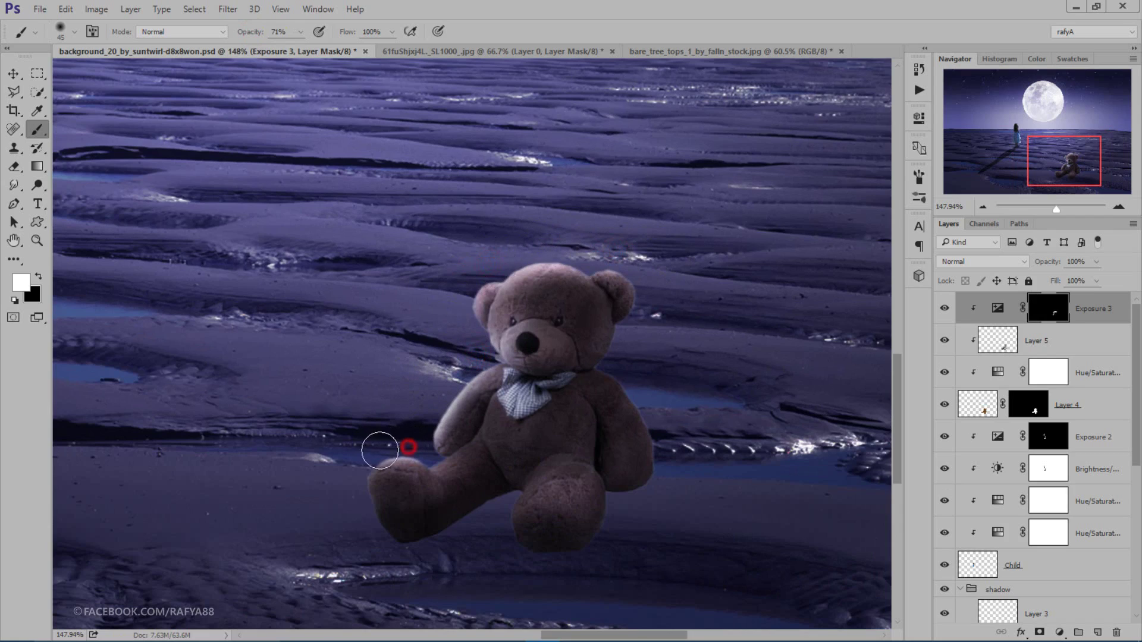
left_click_drag(351, 501, 409, 443)
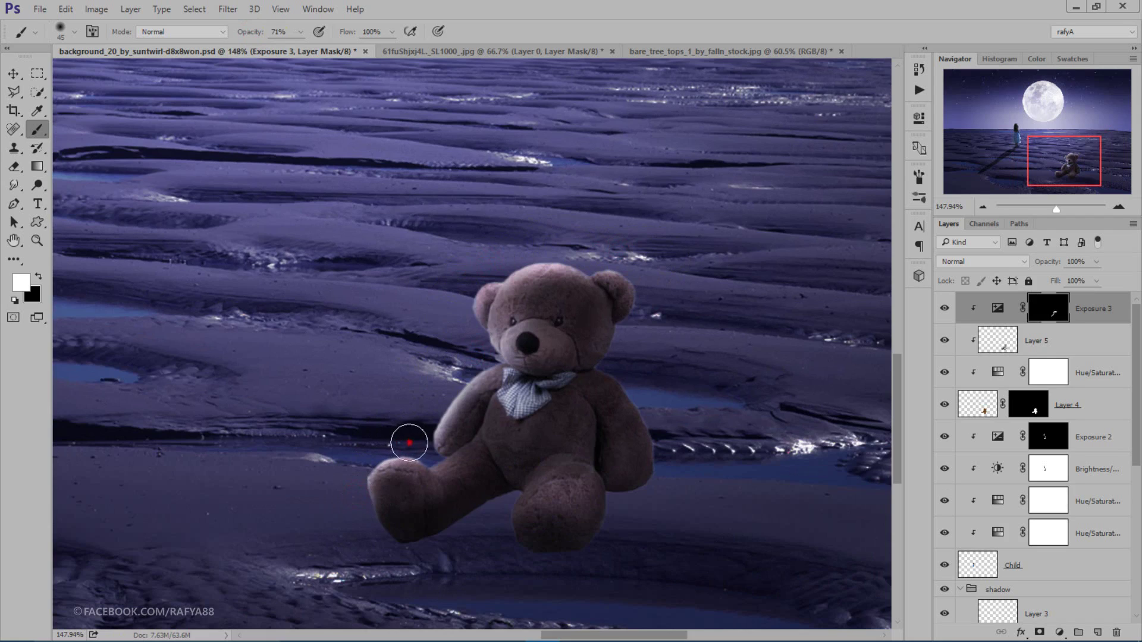
scroll(475, 355, "down", 3)
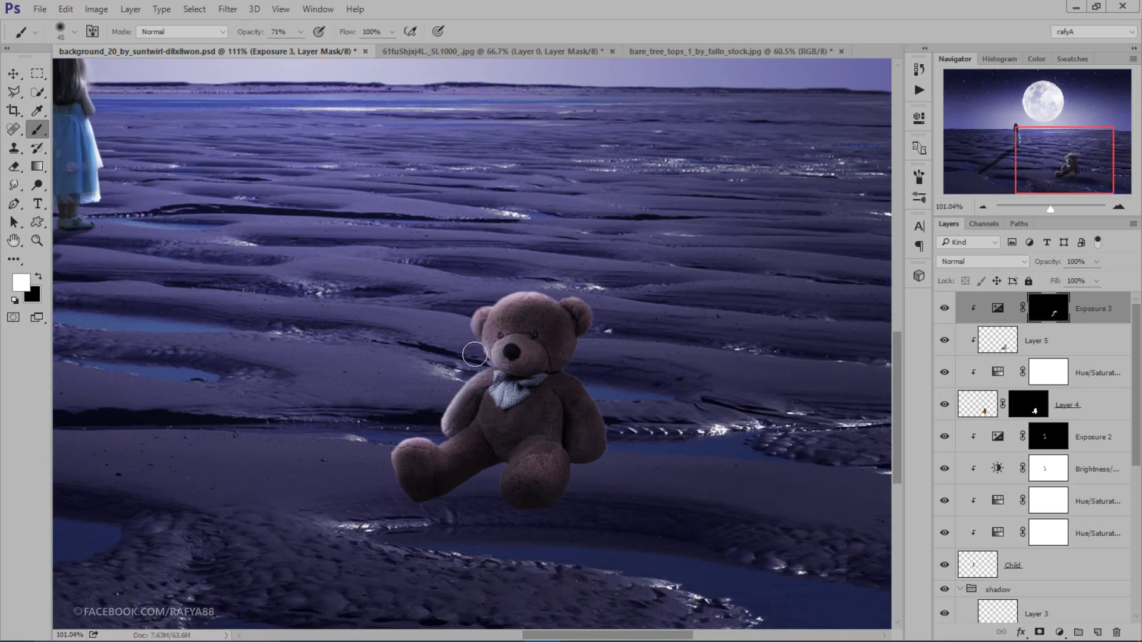
scroll(474, 355, "down", 1)
scroll(504, 342, "up", 3)
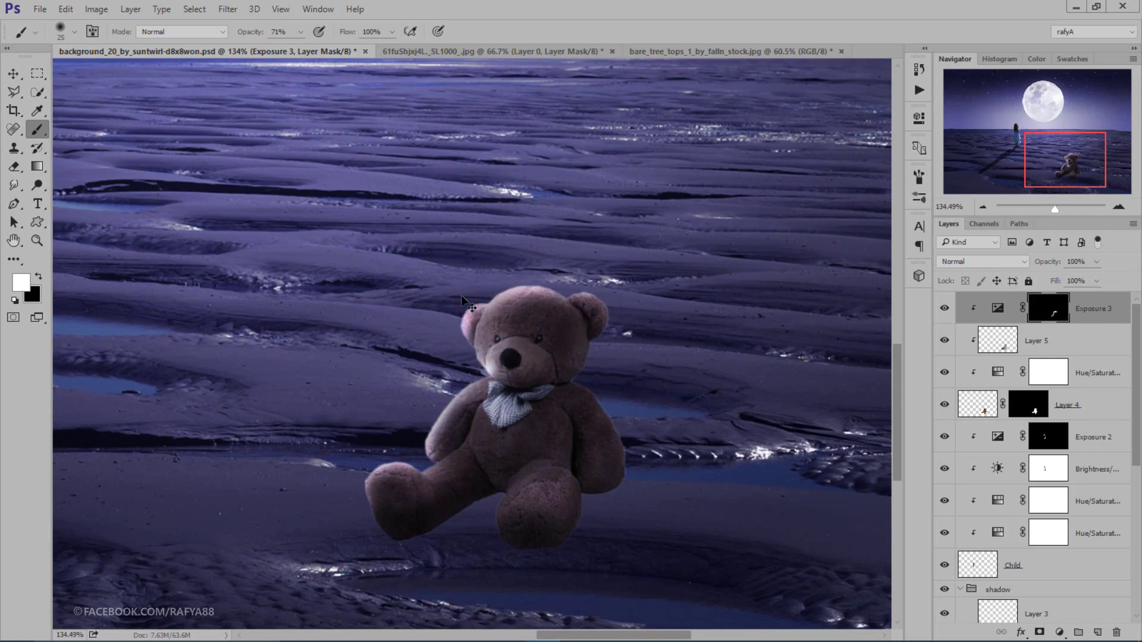
Step: Paint white at 45% opacity over the bear's chest, neck and right leg, then view the whole image
left_click_drag(262, 38, 246, 38)
left_click_drag(490, 385, 491, 412)
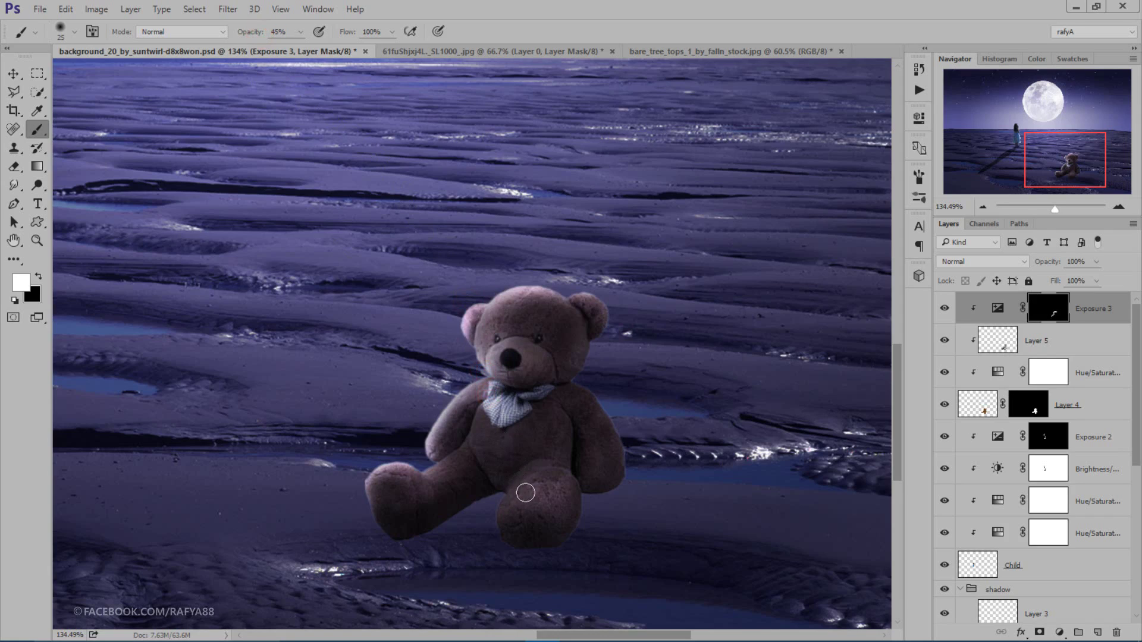
left_click_drag(526, 493, 531, 512)
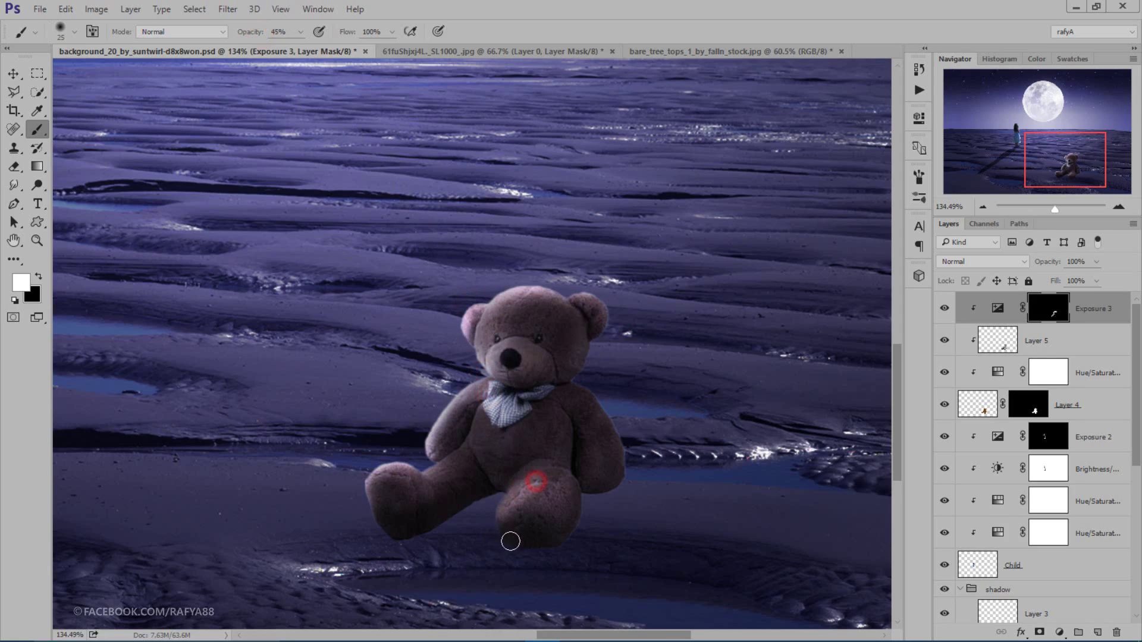
key("ctrl+0")
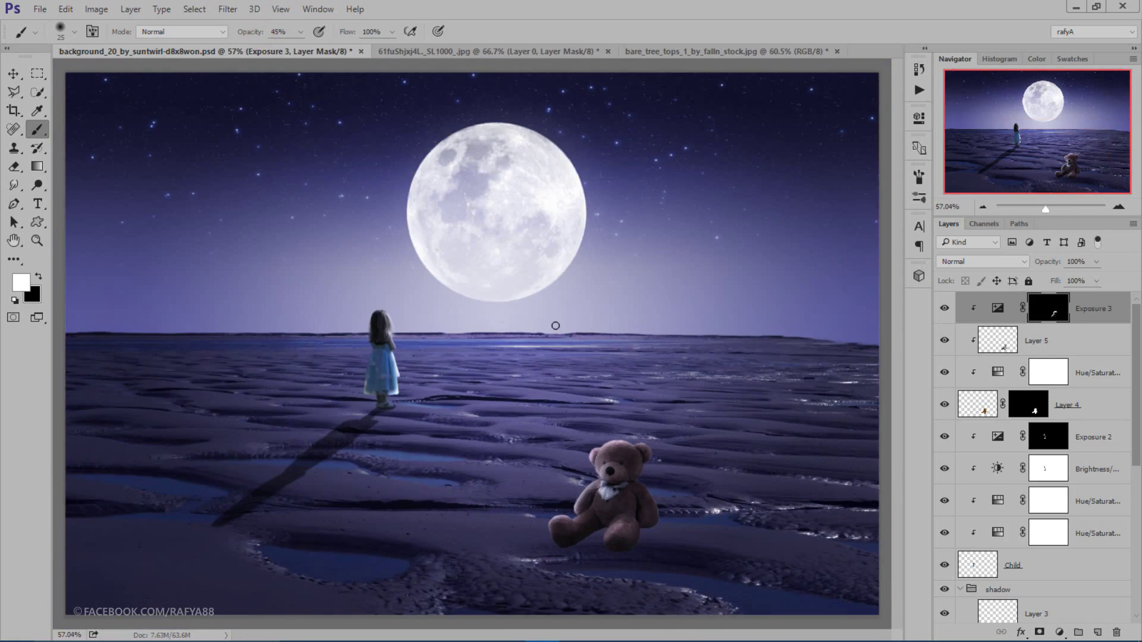
scroll(556, 325, "down", 3)
scroll(556, 326, "down", 1)
scroll(556, 325, "down", 1)
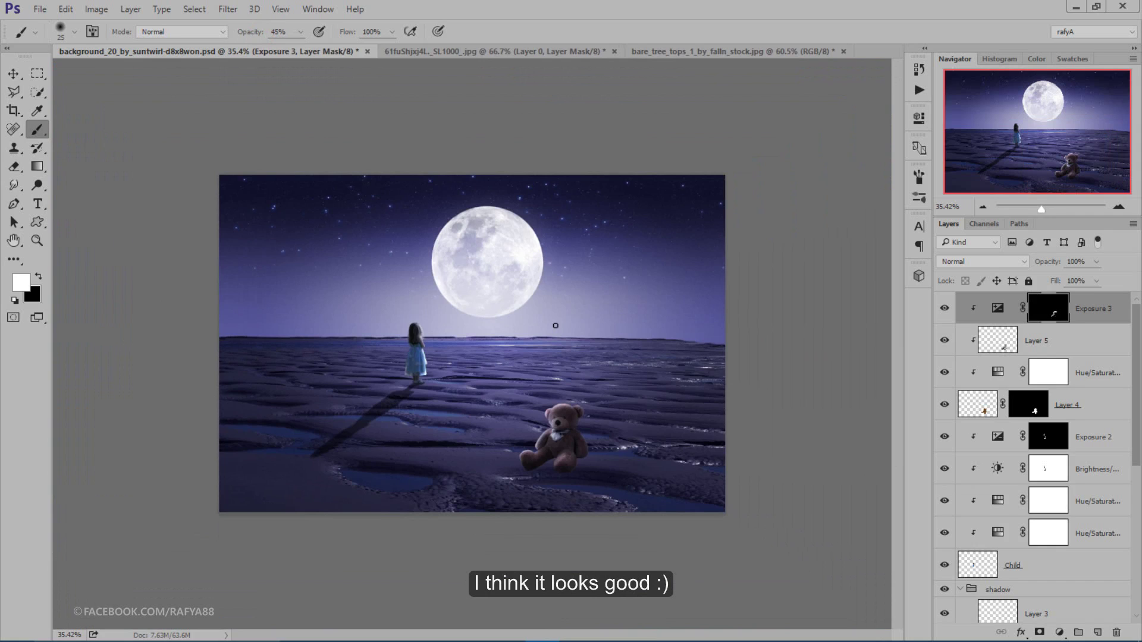
scroll(653, 490, "up", 2)
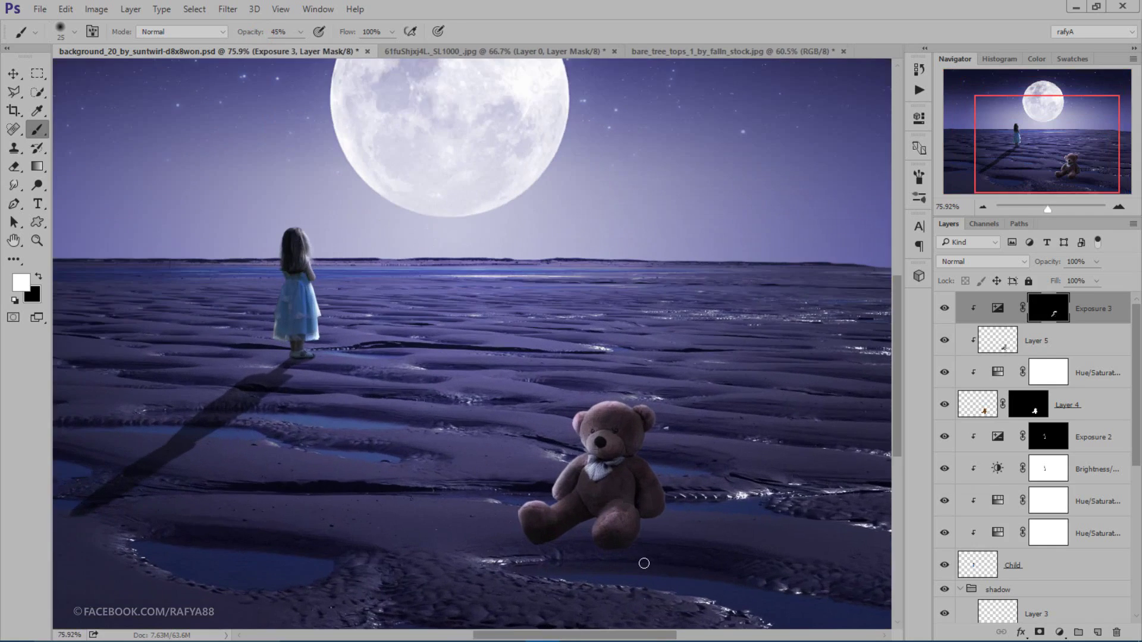
scroll(643, 561, "up", 2)
scroll(668, 541, "up", 1)
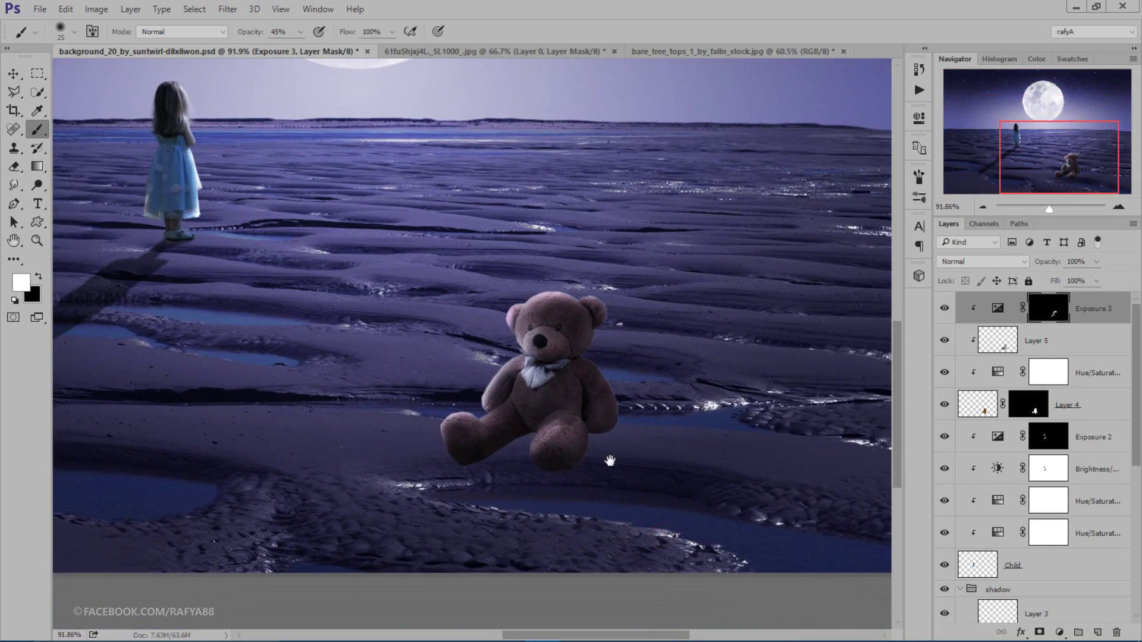
Step: Merge the bear layers into one named 'bear' and duplicate it as bear copy
left_click(1069, 406, "shift")
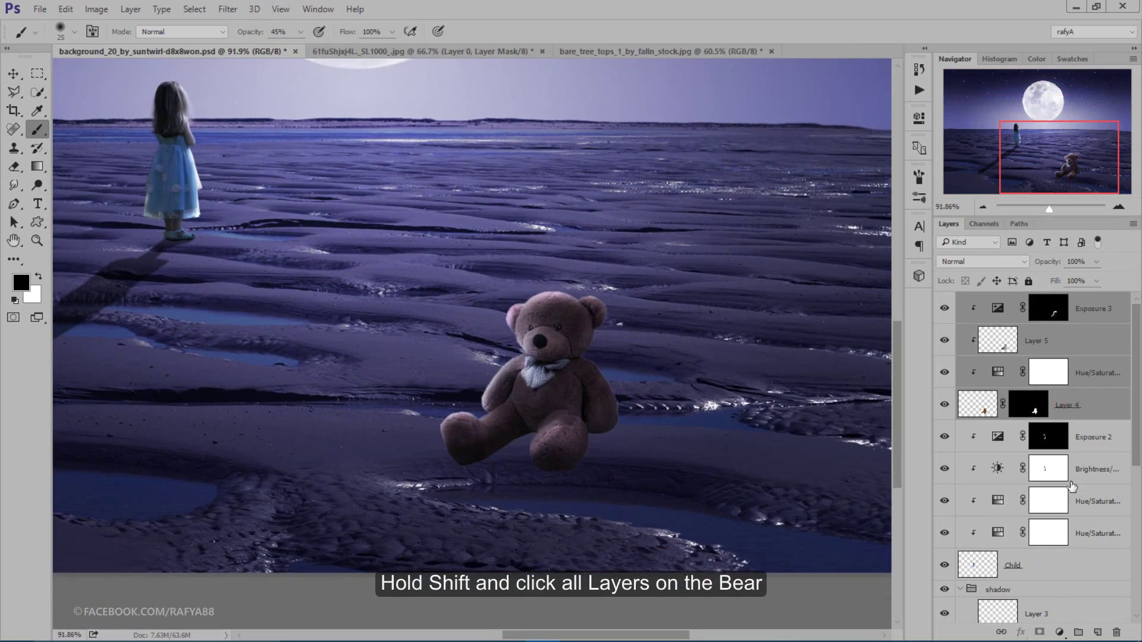
right_click(1080, 411)
left_click(840, 498)
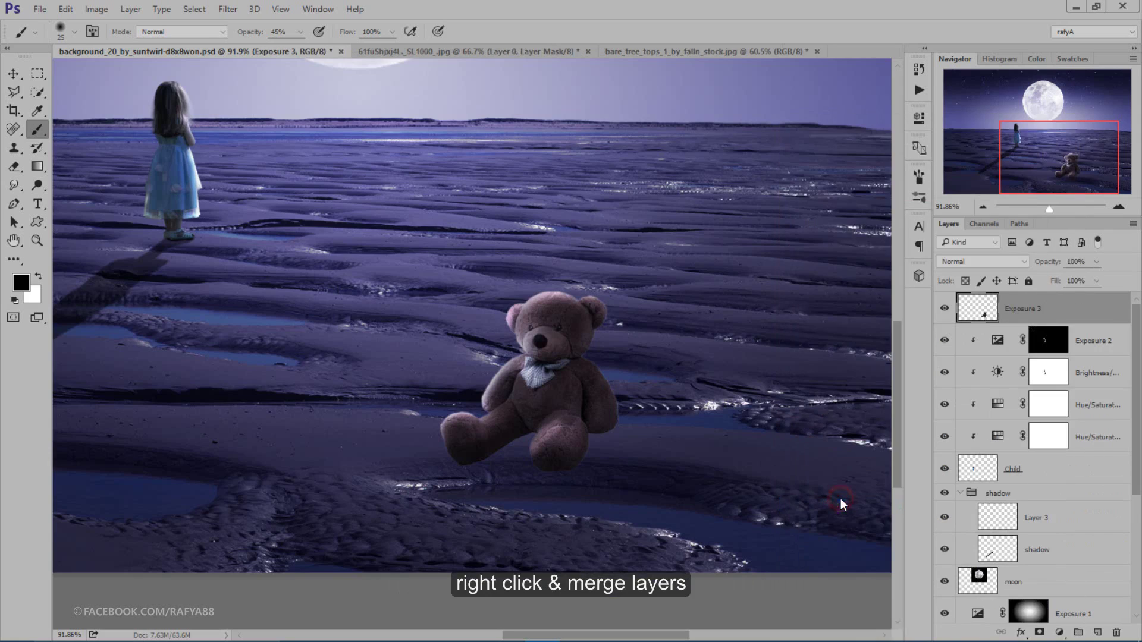
double_click(1027, 310)
type("ar")
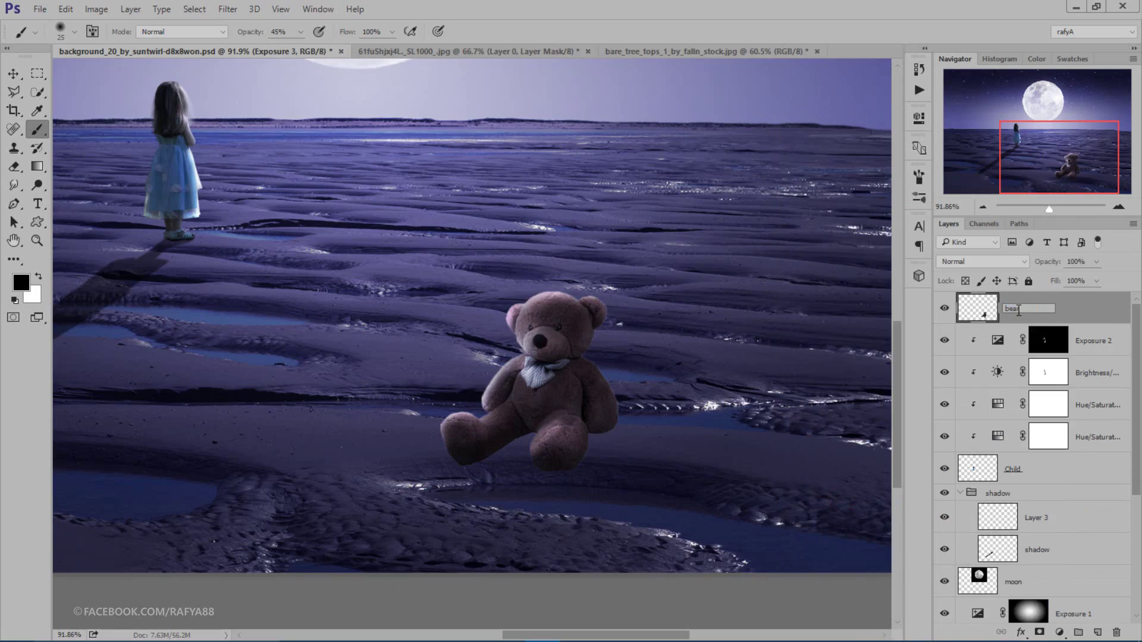
key("Return")
key("ctrl+j")
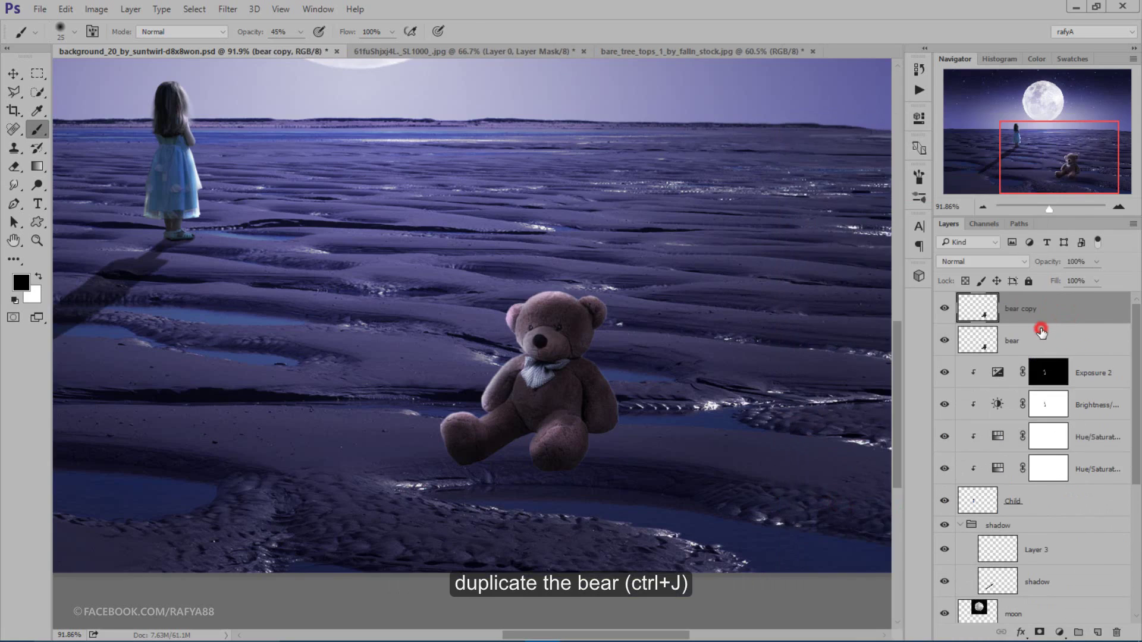
left_click(1041, 331)
Step: Flip the bear layer vertically, move and tilt it below the bear, and set opacity to 33%
key("ctrl+t")
right_click(571, 317)
left_click(630, 543)
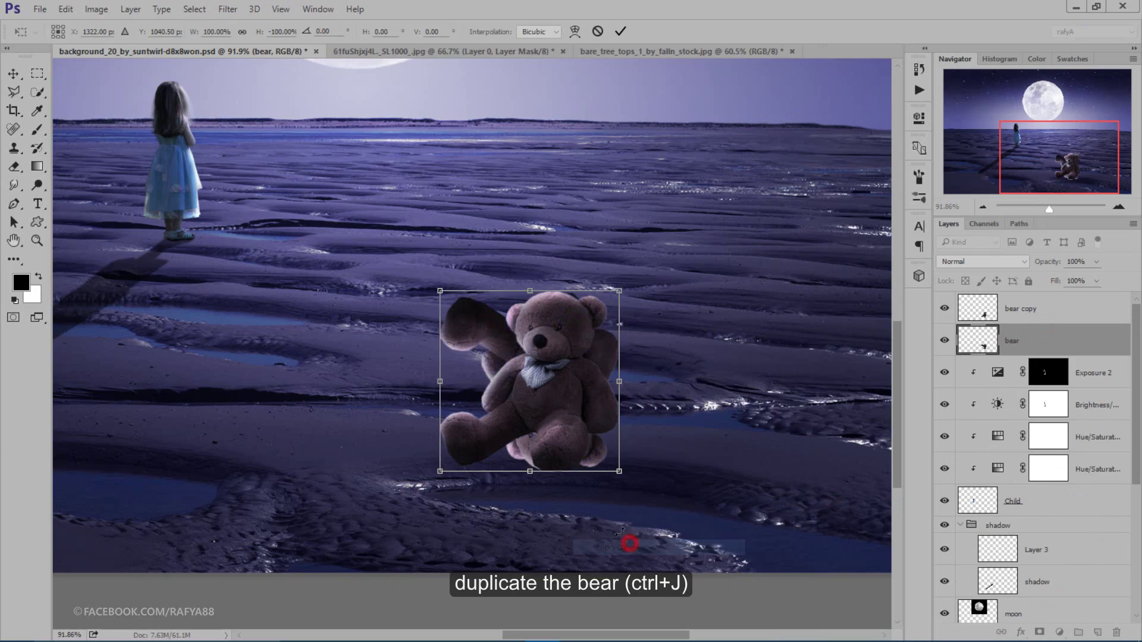
left_click_drag(571, 394, 577, 526)
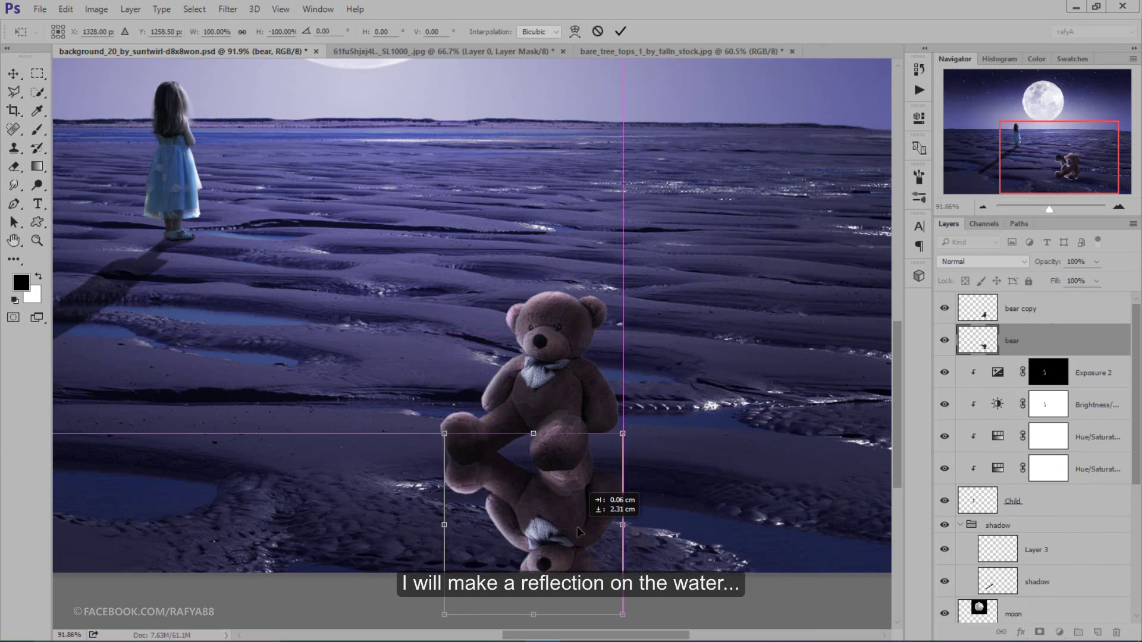
mouse_move(650, 505)
left_mouse_down()
mouse_move(647, 478)
mouse_move(593, 463)
left_mouse_up()
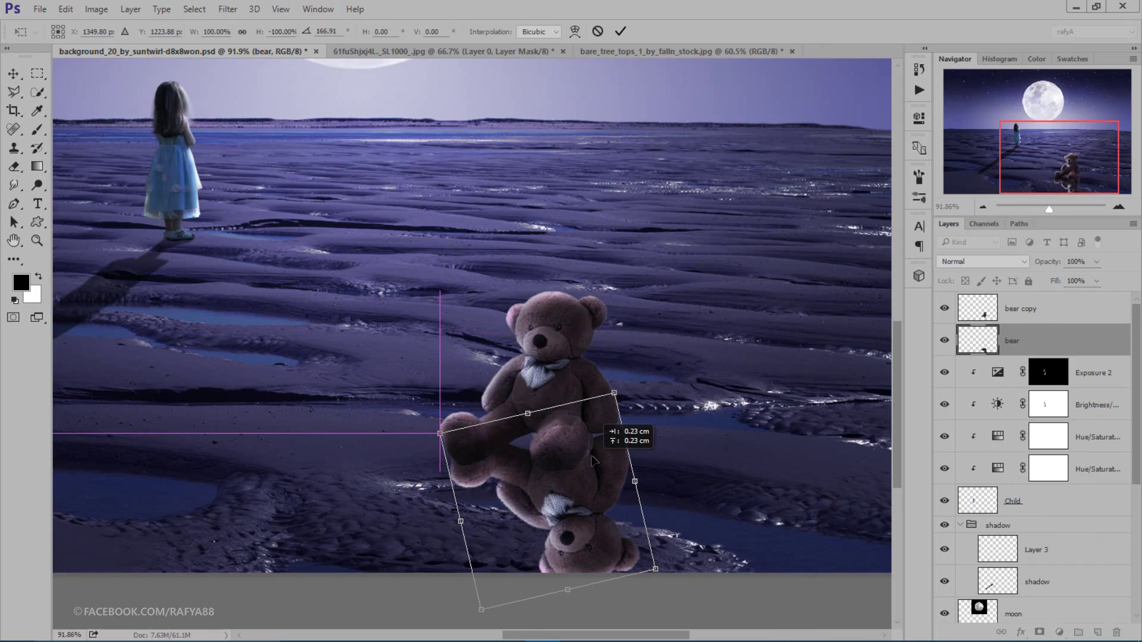
left_click(618, 32)
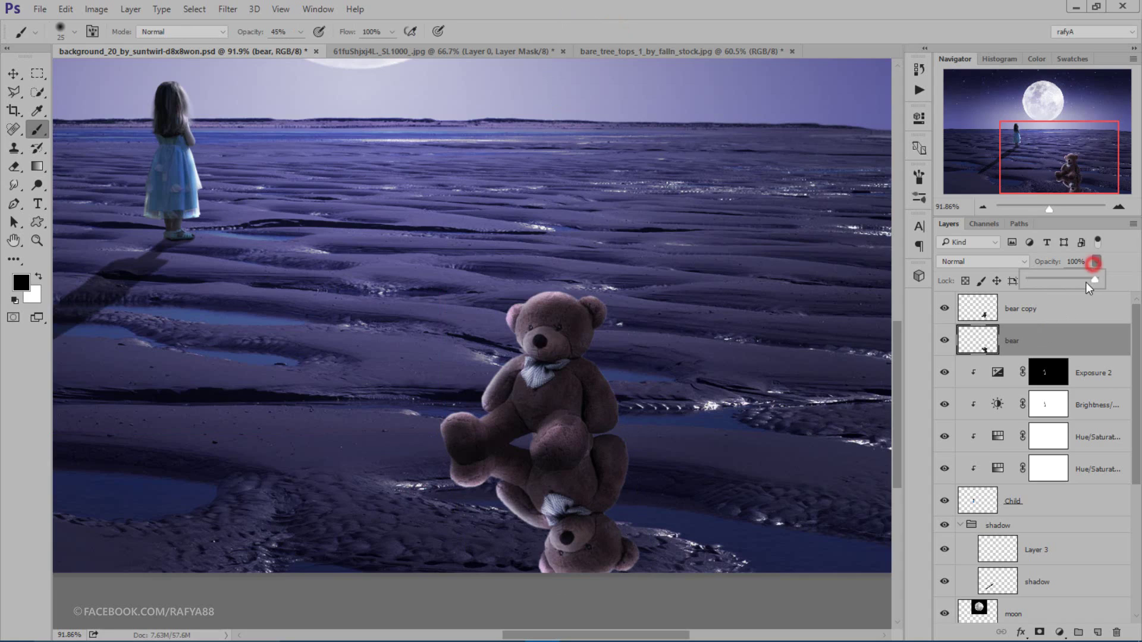
left_click_drag(1086, 283, 1058, 284)
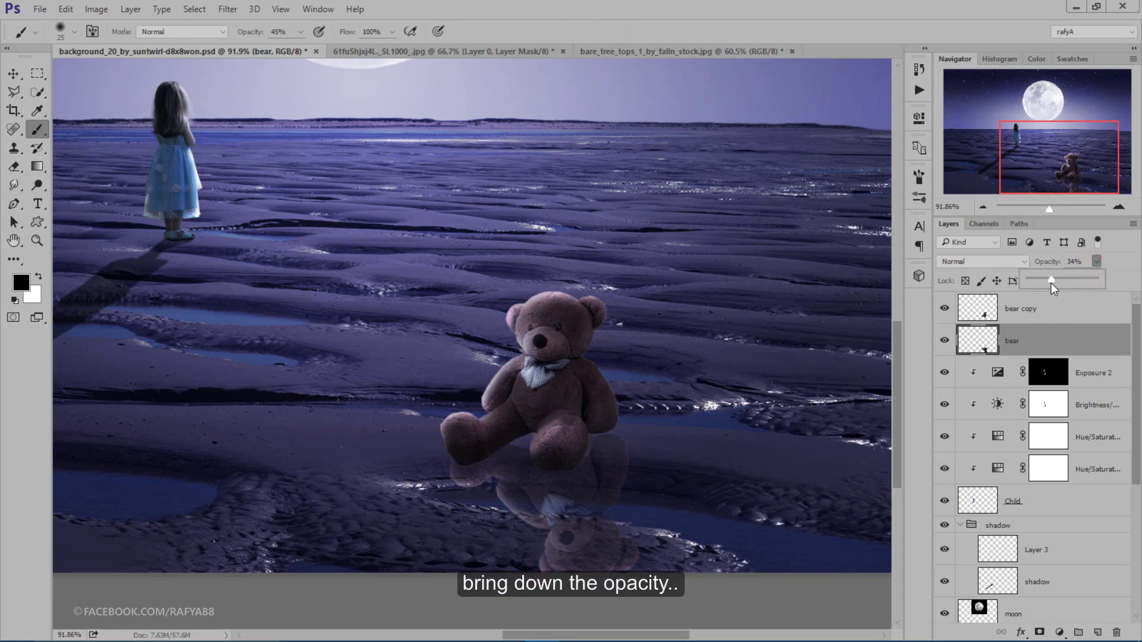
scroll(566, 540, "up", 5)
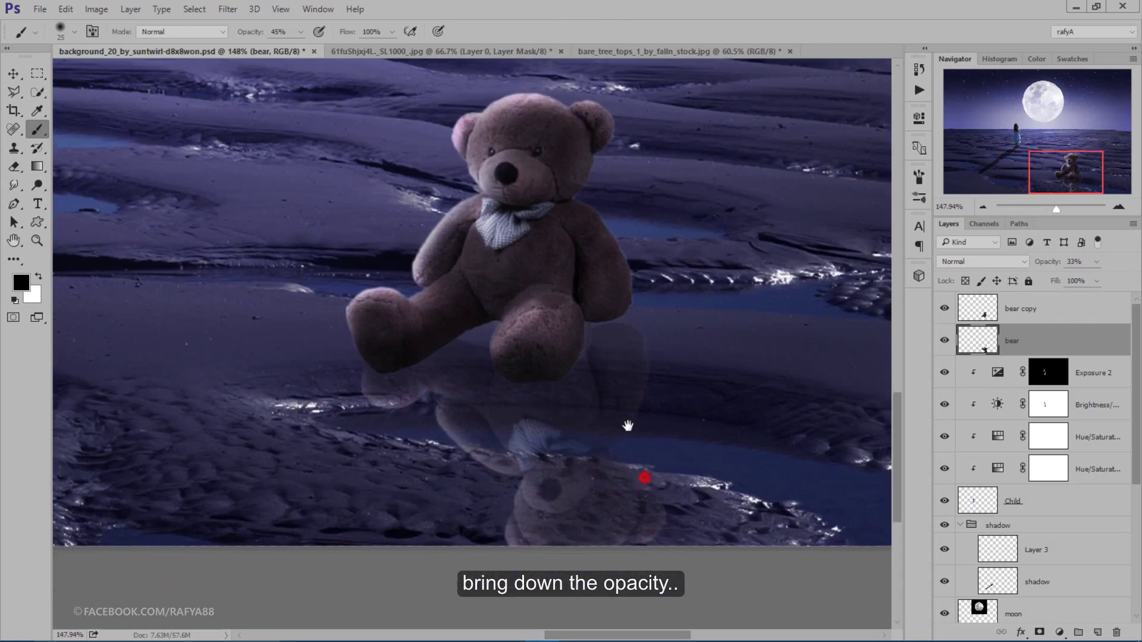
Step: Erase the reflection off the dry sand with a soft eraser, leaving only the puddle area
key("v")
left_click(14, 167)
mouse_move(602, 536)
left_mouse_down()
mouse_move(541, 523)
mouse_move(619, 523)
left_mouse_up()
right_click(619, 523)
left_click(561, 490)
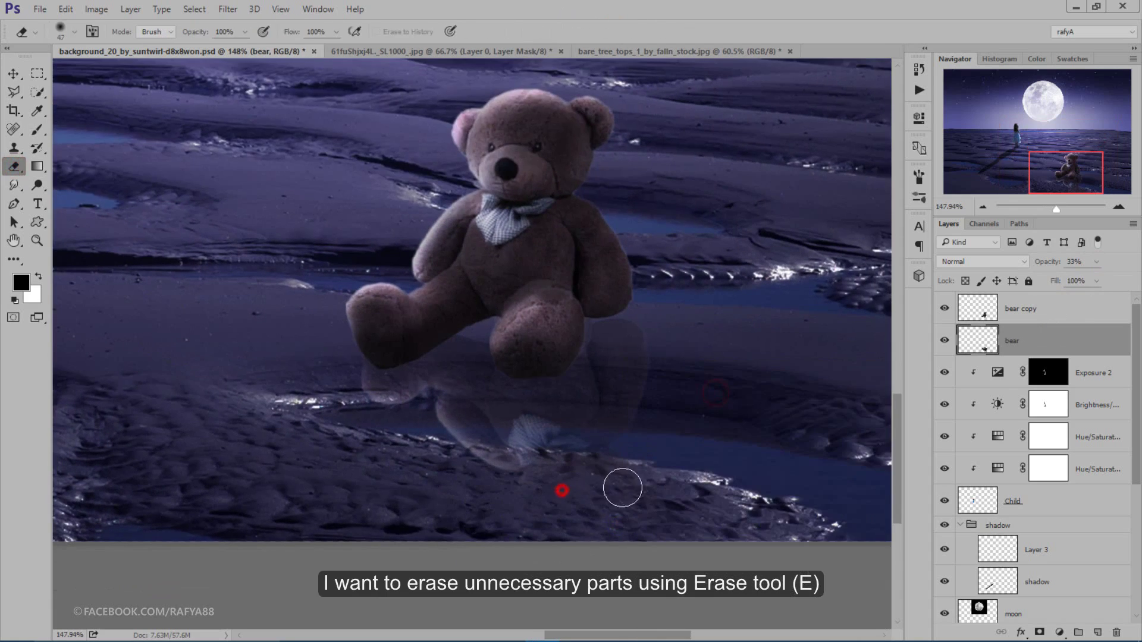
left_click_drag(620, 485, 493, 467)
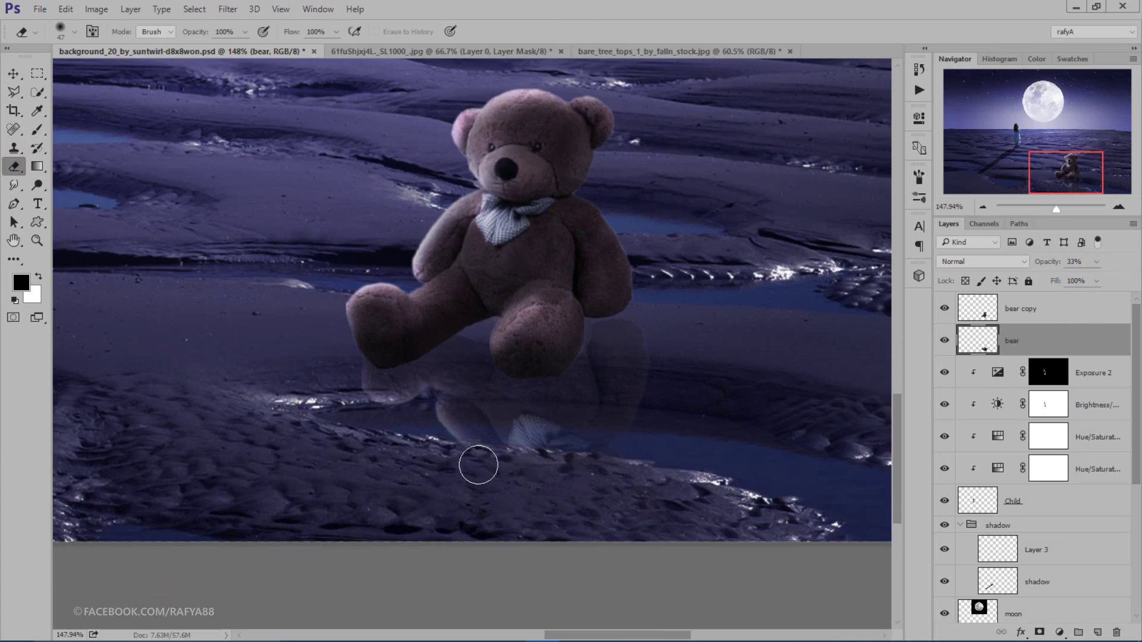
left_click(430, 377)
left_click_drag(431, 377, 377, 382)
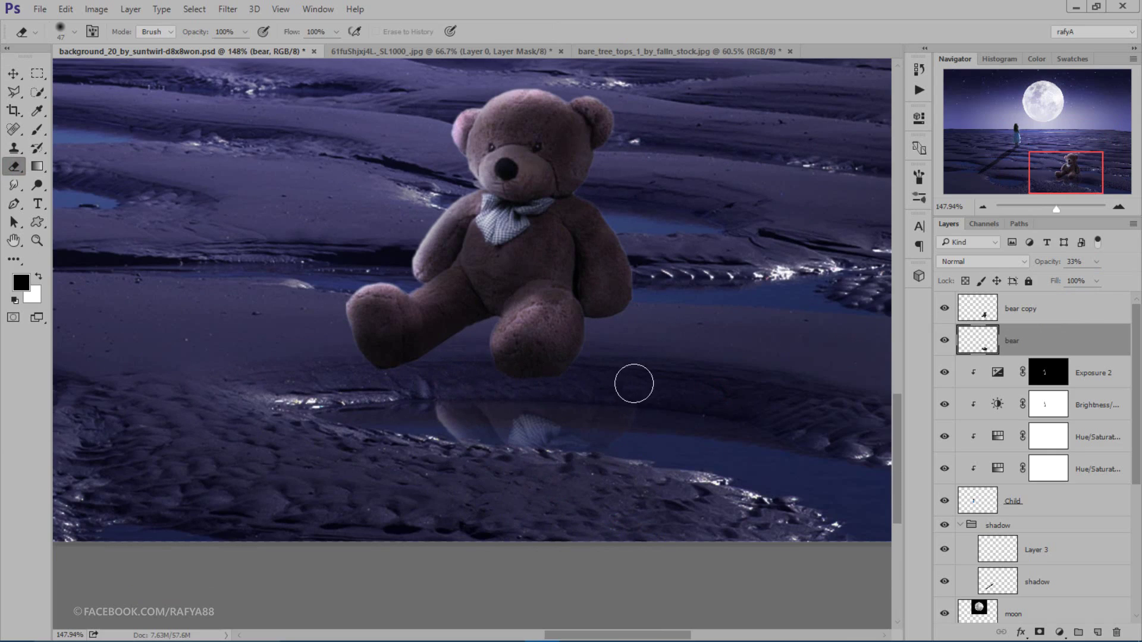
left_click_drag(645, 394, 423, 377)
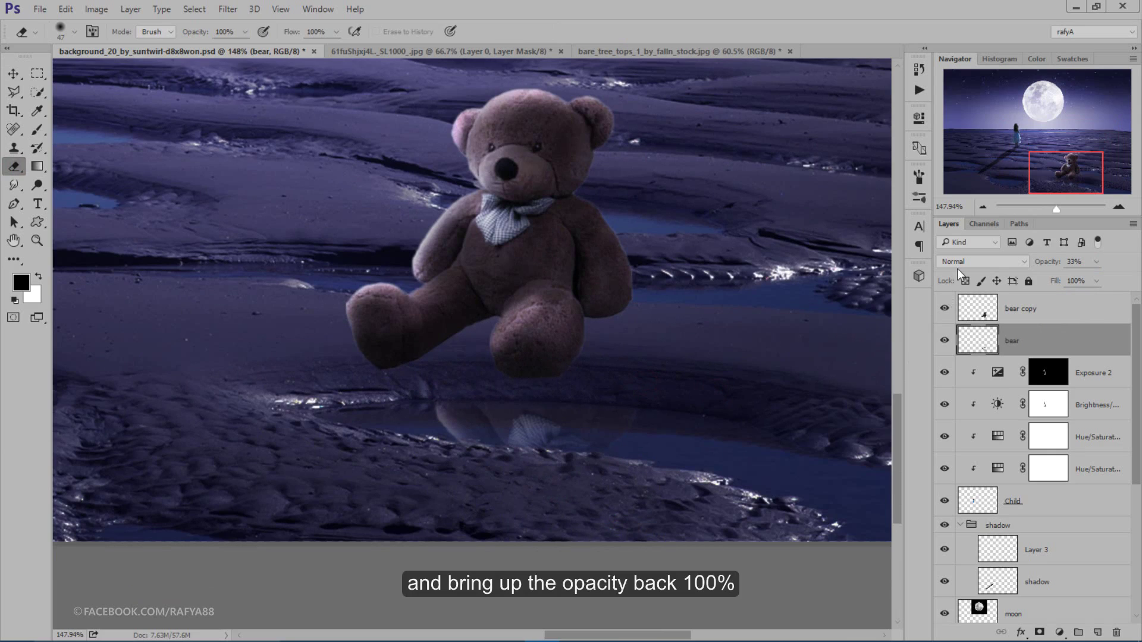
Step: Set the reflection layer's opacity back to 100% and fit the image on screen
left_click_drag(1045, 262, 1118, 268)
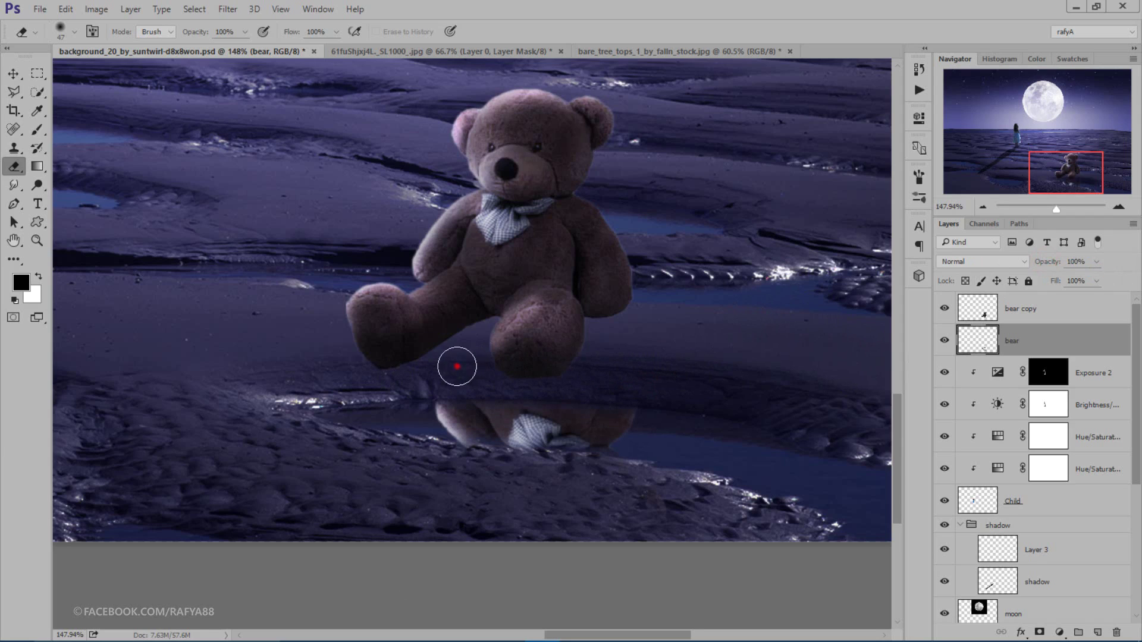
key("ctrl+0")
scroll(603, 397, "up", 2)
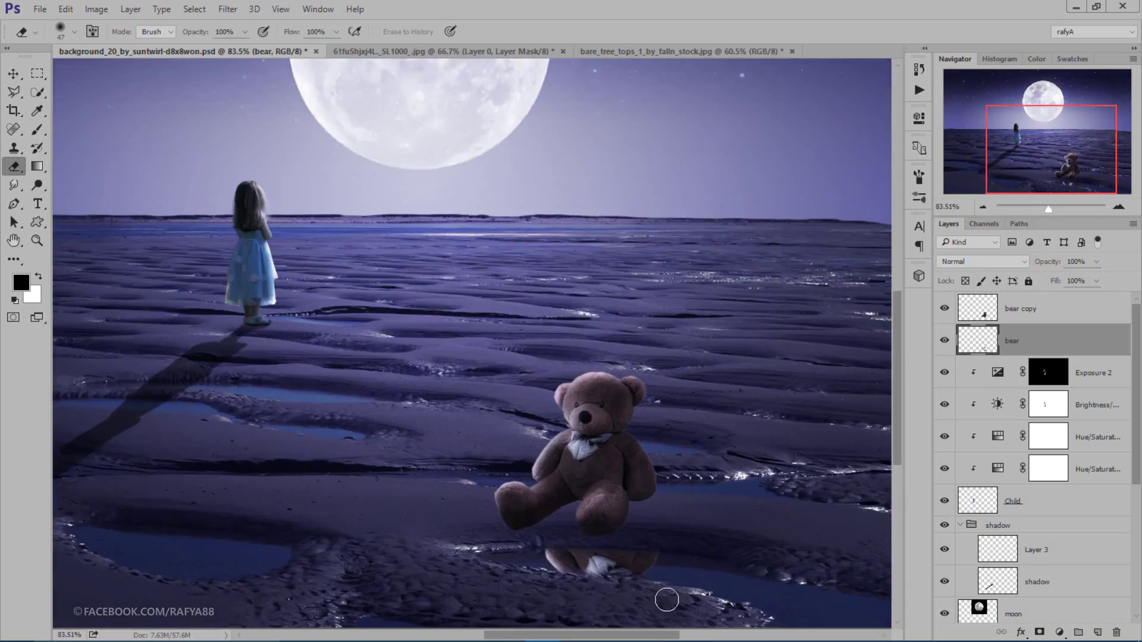
scroll(663, 571, "up", 1)
scroll(643, 544, "up", 1)
left_click_drag(627, 514, 610, 480)
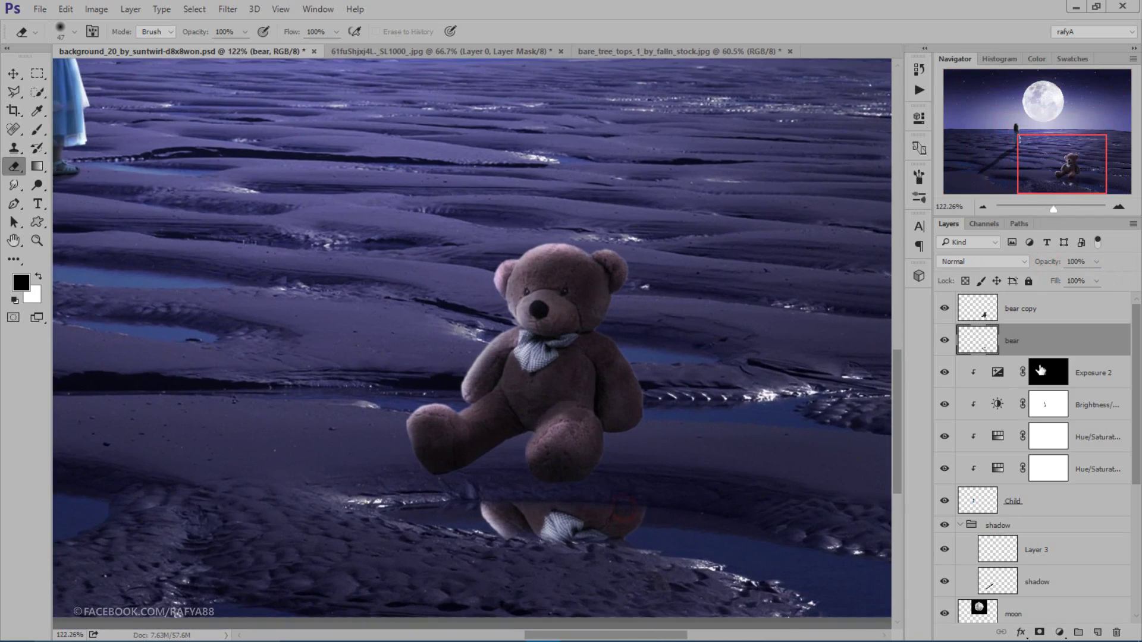
Step: Darken the bear with Levels, output highlights capped at 108, and reselect the main bear layer
key("ctrl+l")
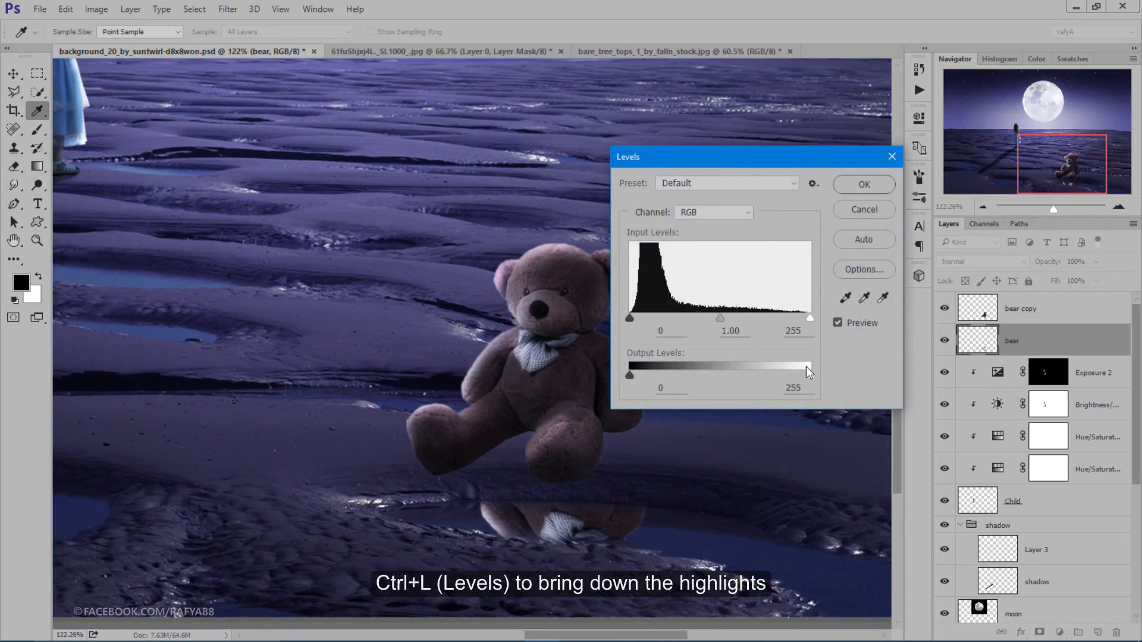
left_click_drag(808, 373, 707, 374)
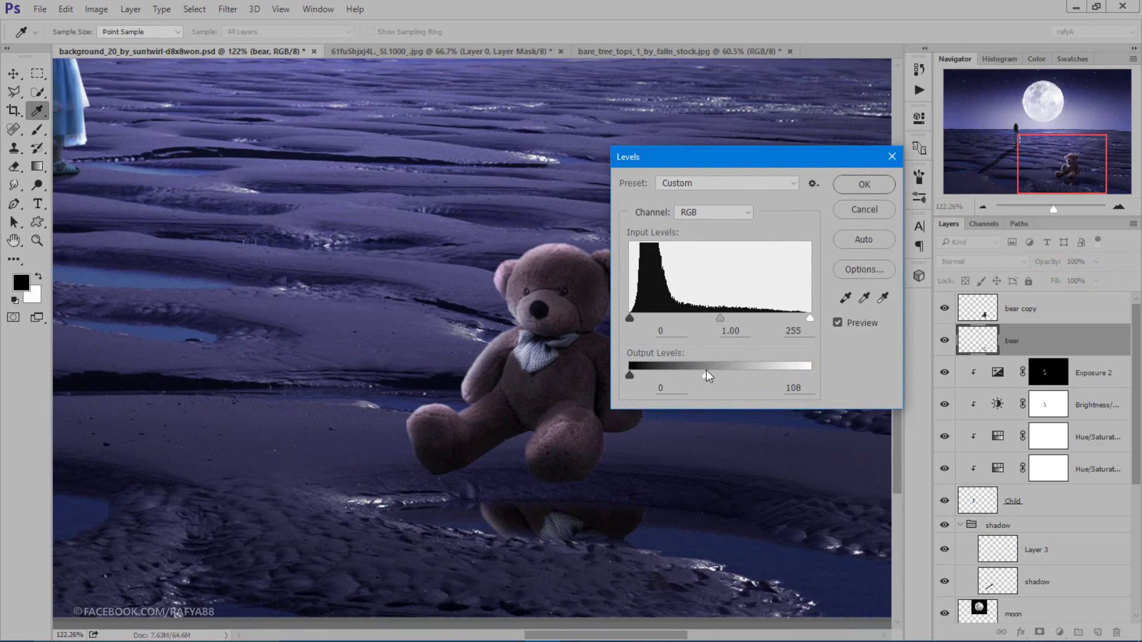
left_click(862, 185)
key("e")
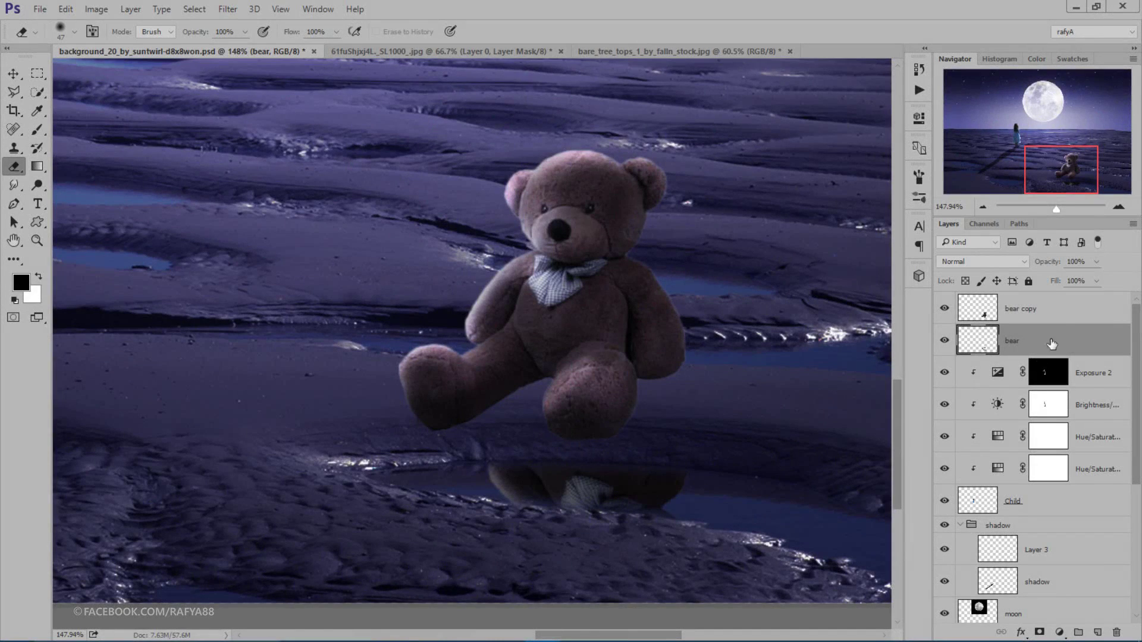
left_click(1058, 310)
Step: Duplicate the bear layer and flip the bear copy vertically
key("ctrl+j")
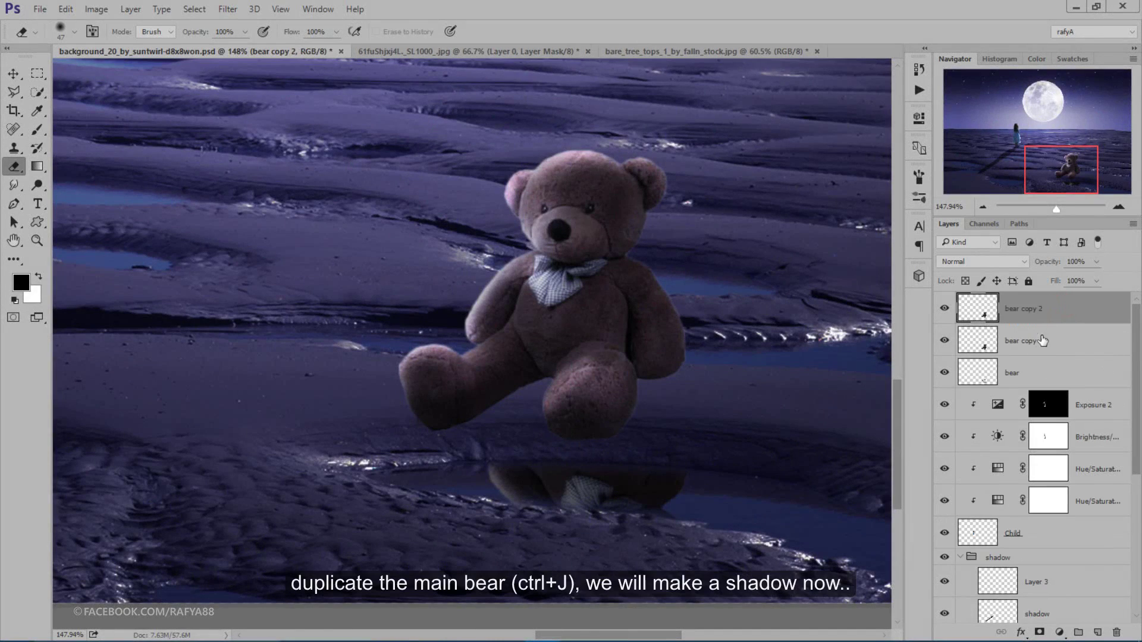
left_click(1050, 342)
scroll(725, 350, "down", 2)
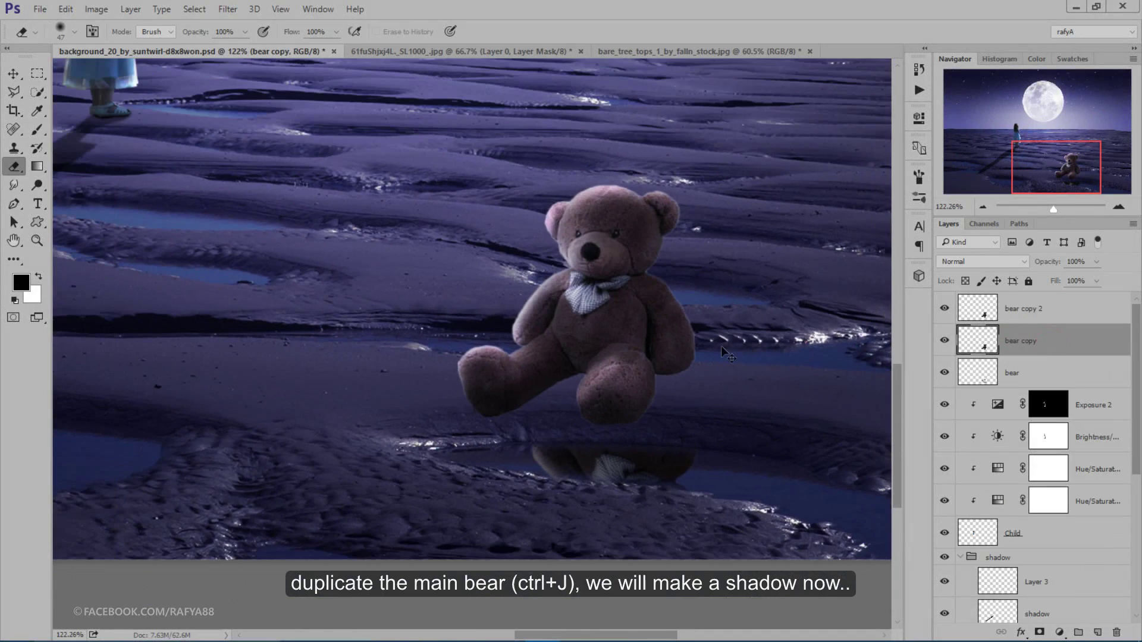
key("ctrl+t")
right_click(634, 280)
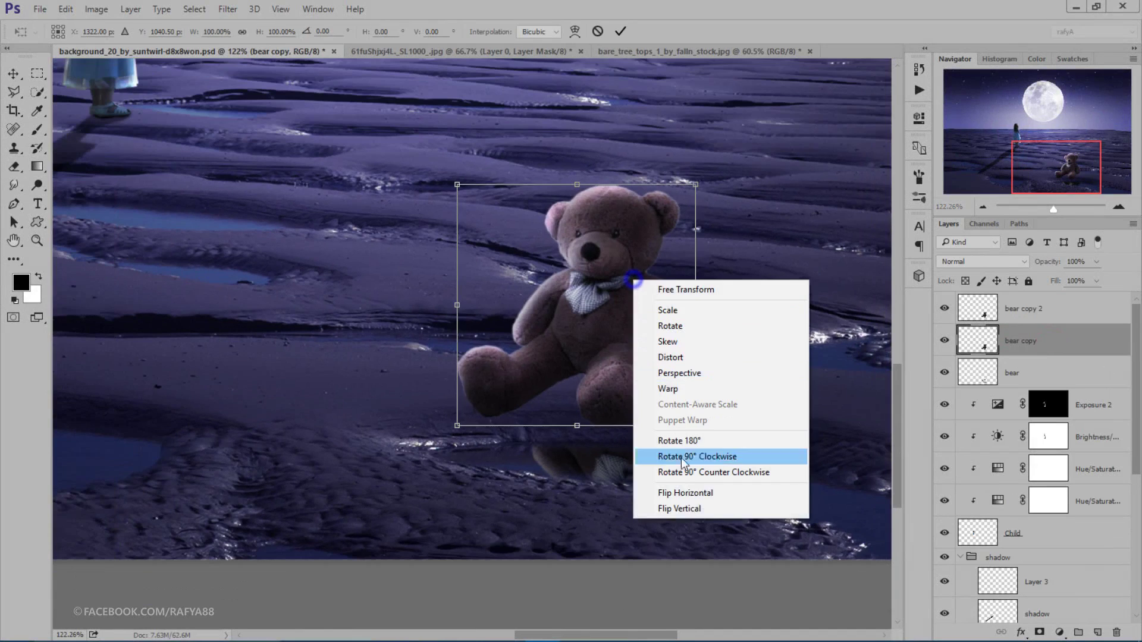
left_click(695, 511)
Step: Move the flipped copy under the bear's feet and skew it about 21° like a cast shadow
mouse_move(627, 328)
left_mouse_down()
mouse_move(629, 488)
mouse_move(636, 466)
left_mouse_up()
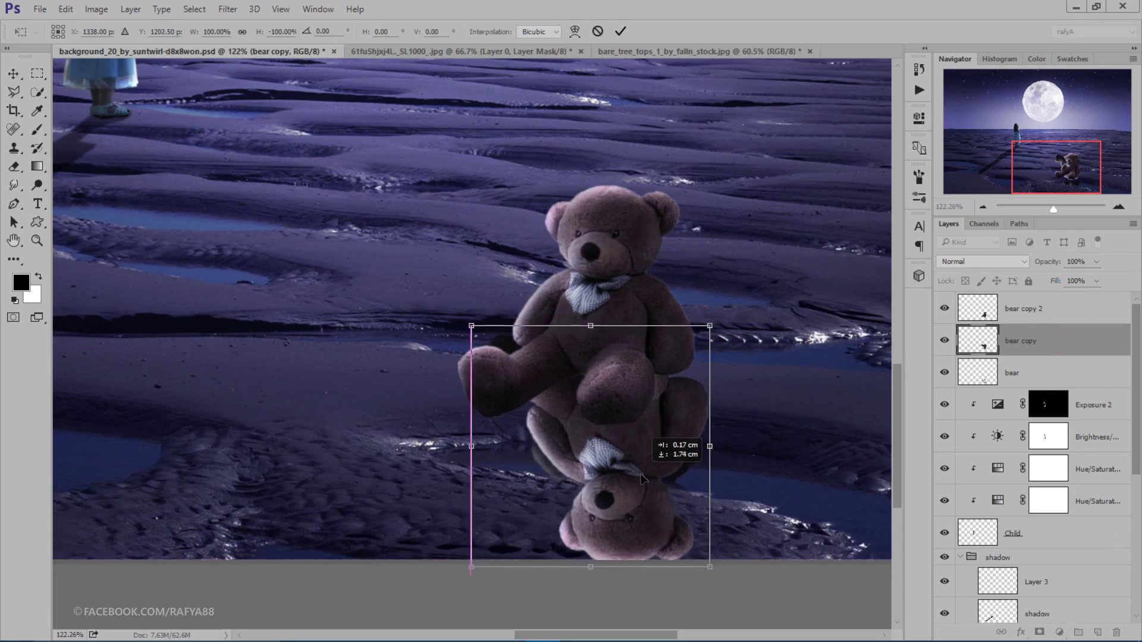
left_click_drag(636, 467, 648, 487)
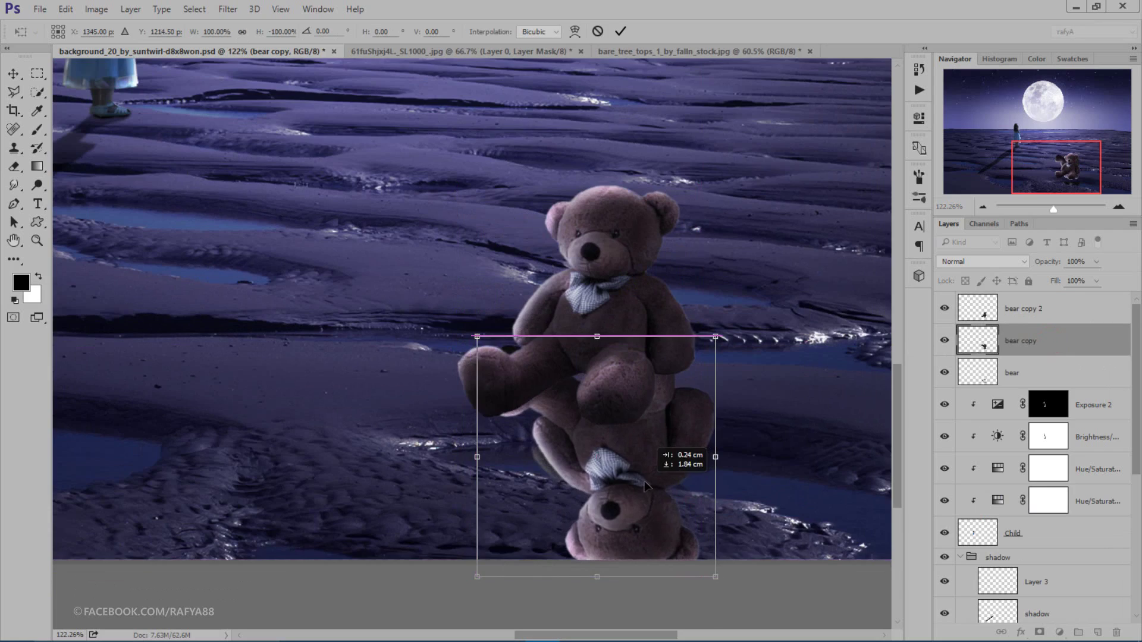
scroll(644, 483, "down", 3)
left_click_drag(616, 547, 672, 553)
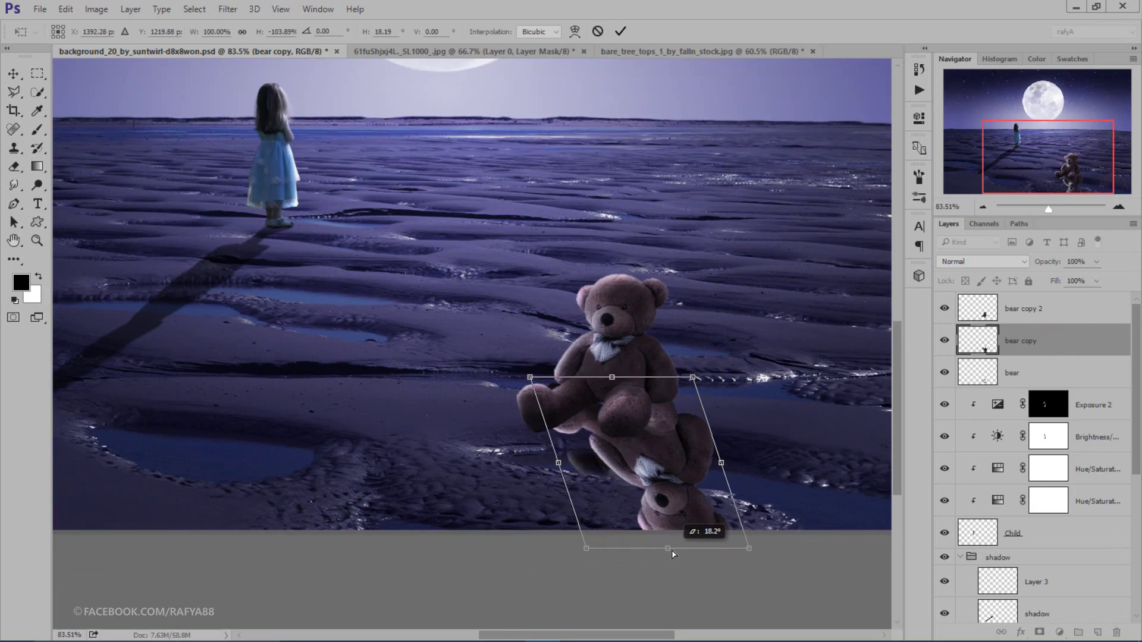
left_click_drag(661, 509, 652, 508)
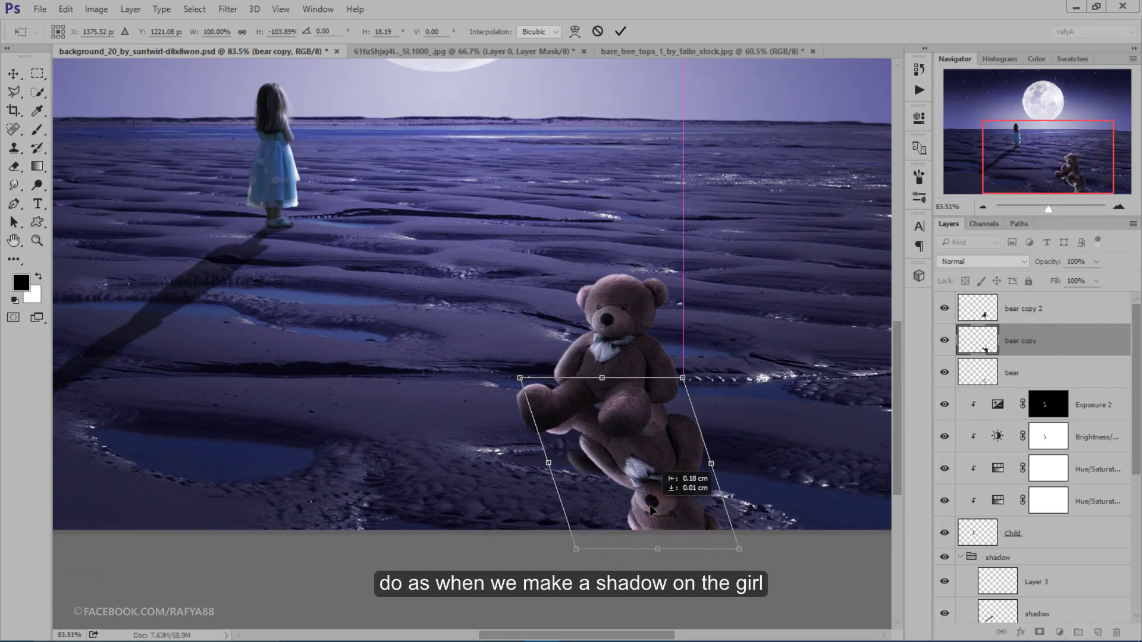
left_click_drag(658, 550, 676, 568)
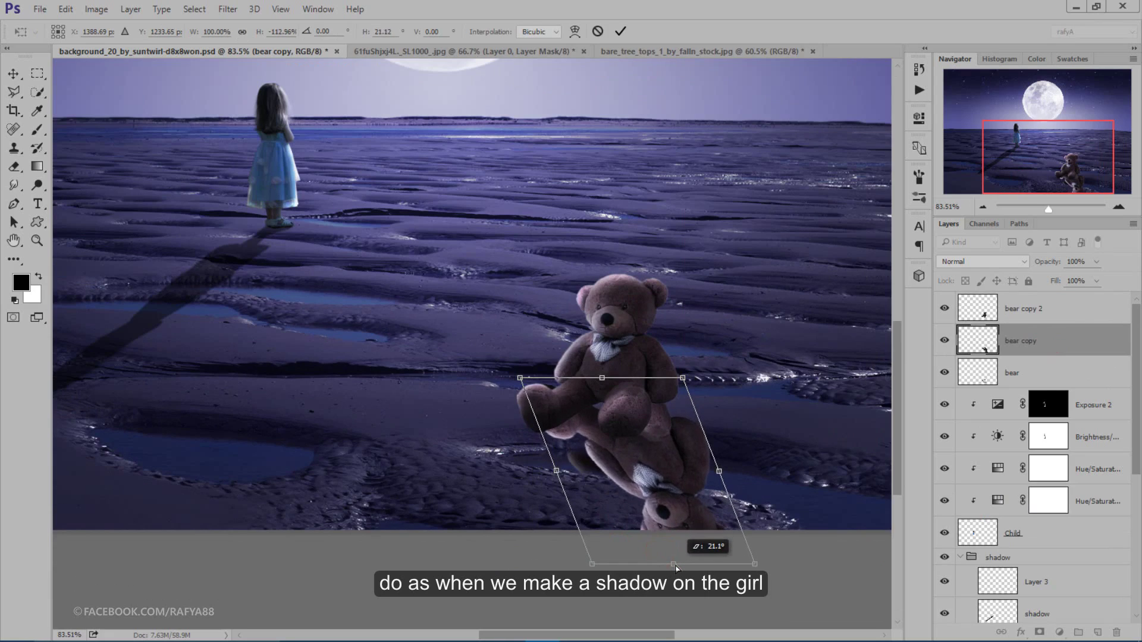
left_click_drag(672, 497, 668, 495)
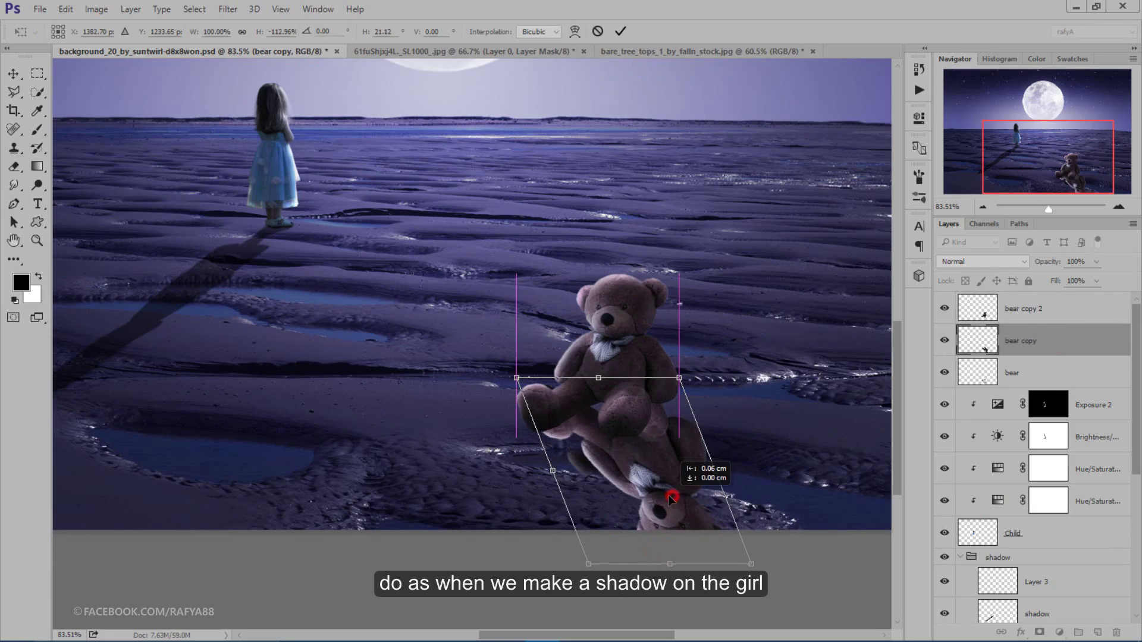
left_click(621, 31)
Step: Turn the flipped bear copy solid black with Hue/Saturation Lightness at -100
key("e")
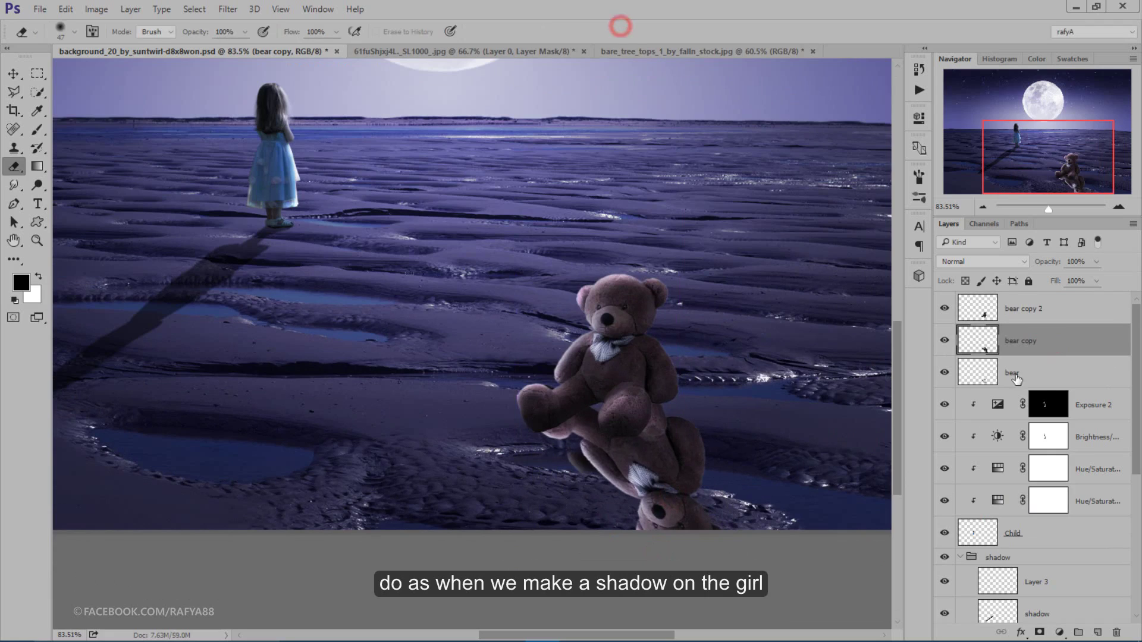
key("ctrl+u")
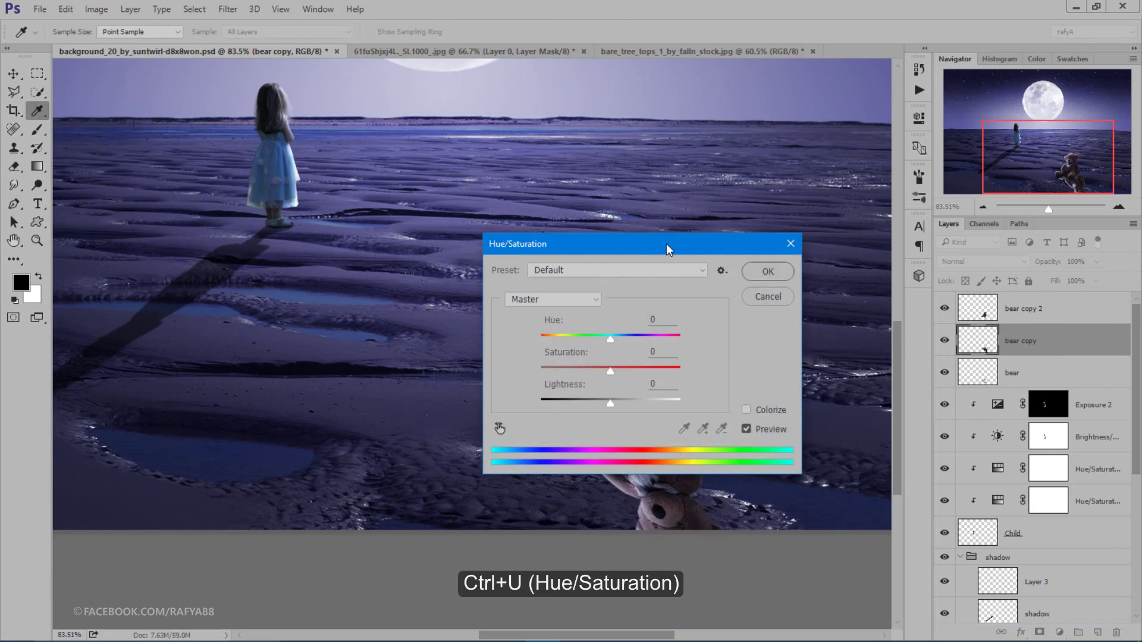
left_click_drag(667, 244, 925, 244)
left_click_drag(869, 397, 716, 391)
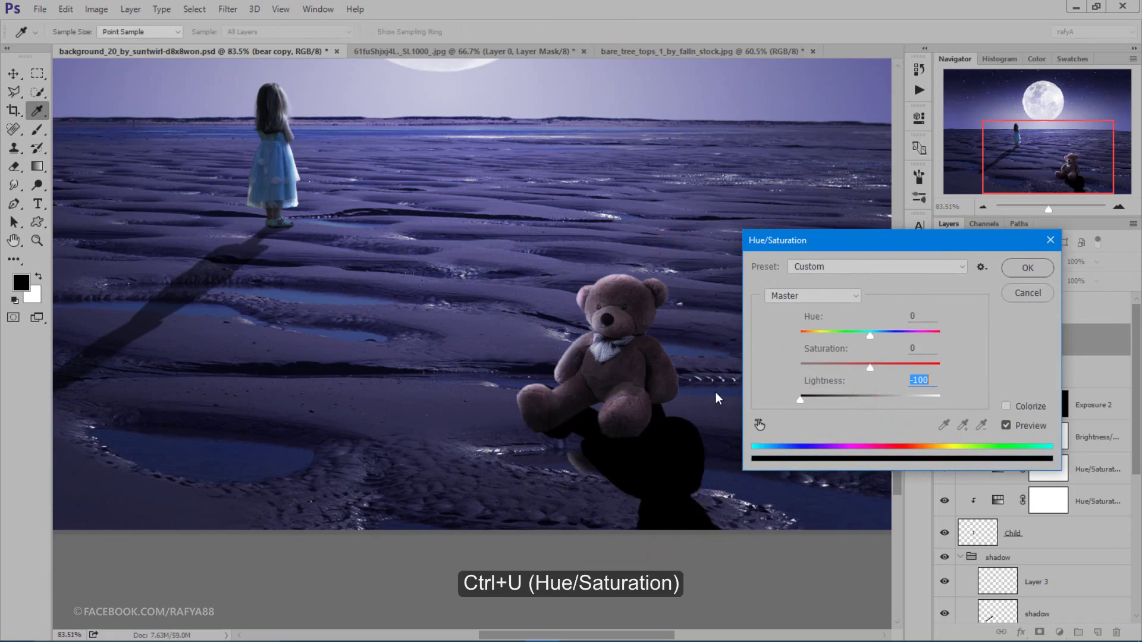
key("Return")
scroll(622, 456, "up", 2)
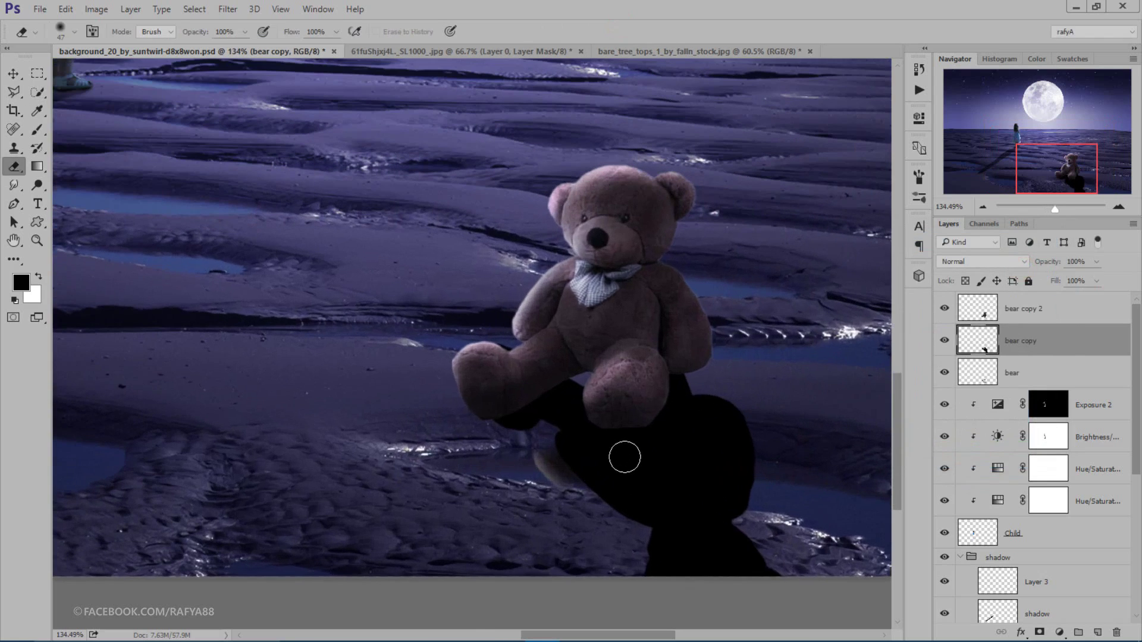
Step: Paint black shadow under the bear's knee and foot to join it to the shadow
left_click(38, 129)
left_click(250, 31)
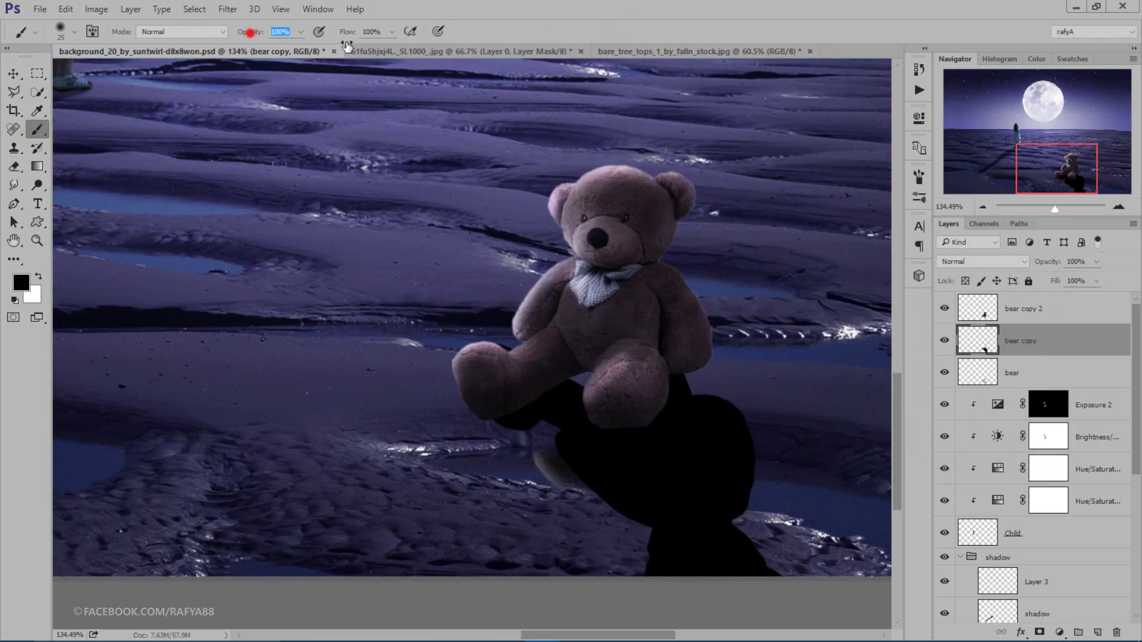
left_click(615, 379)
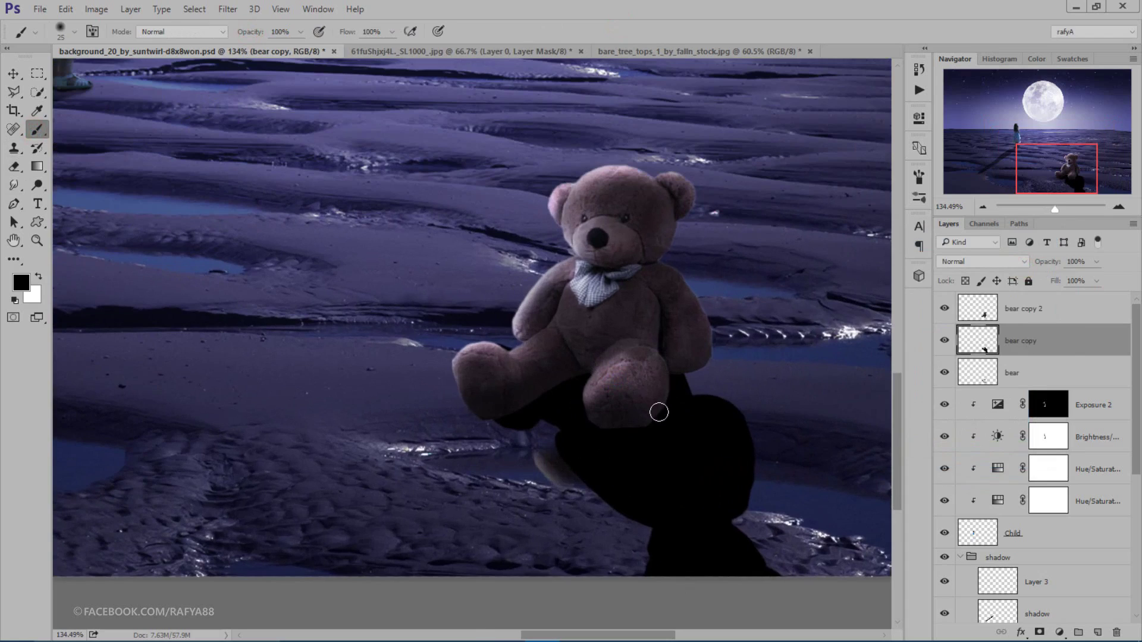
left_click(557, 394)
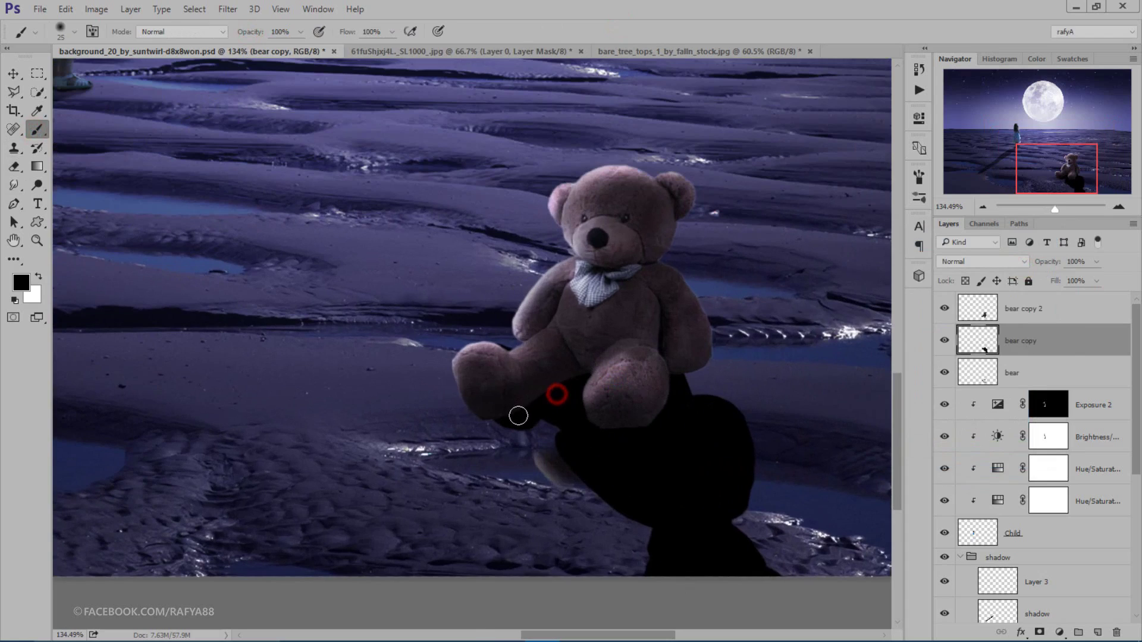
left_click(487, 410)
left_click(496, 414)
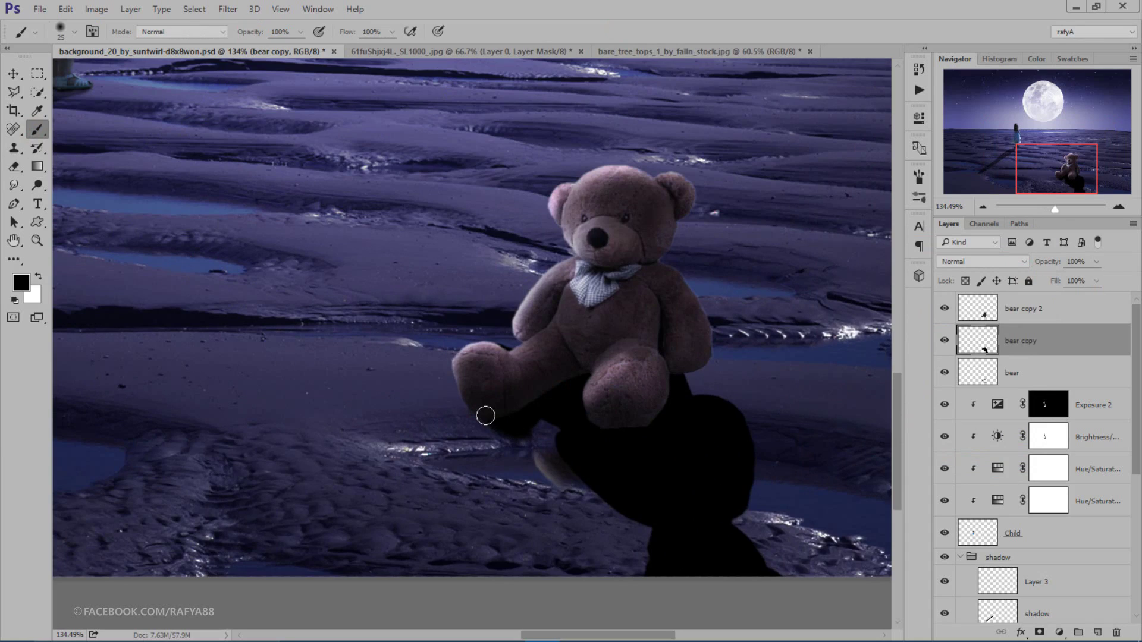
left_click(482, 413)
left_click(476, 408)
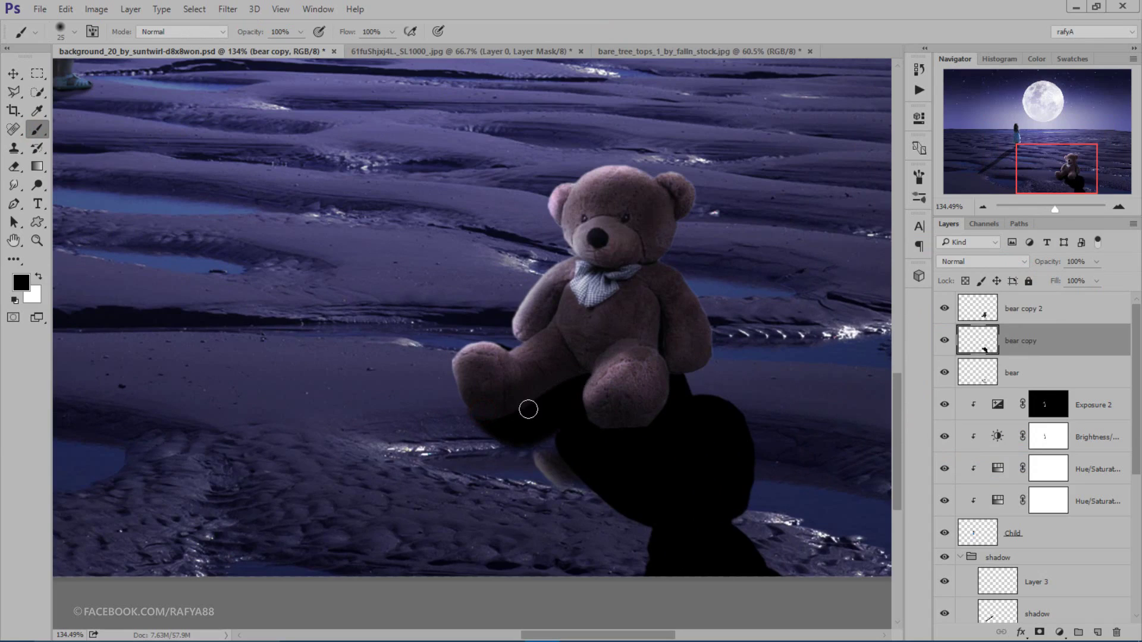
left_click(504, 426)
Step: Erase stray shadow along the bear's foot edge and zoom out
left_click(13, 167)
left_click(486, 341)
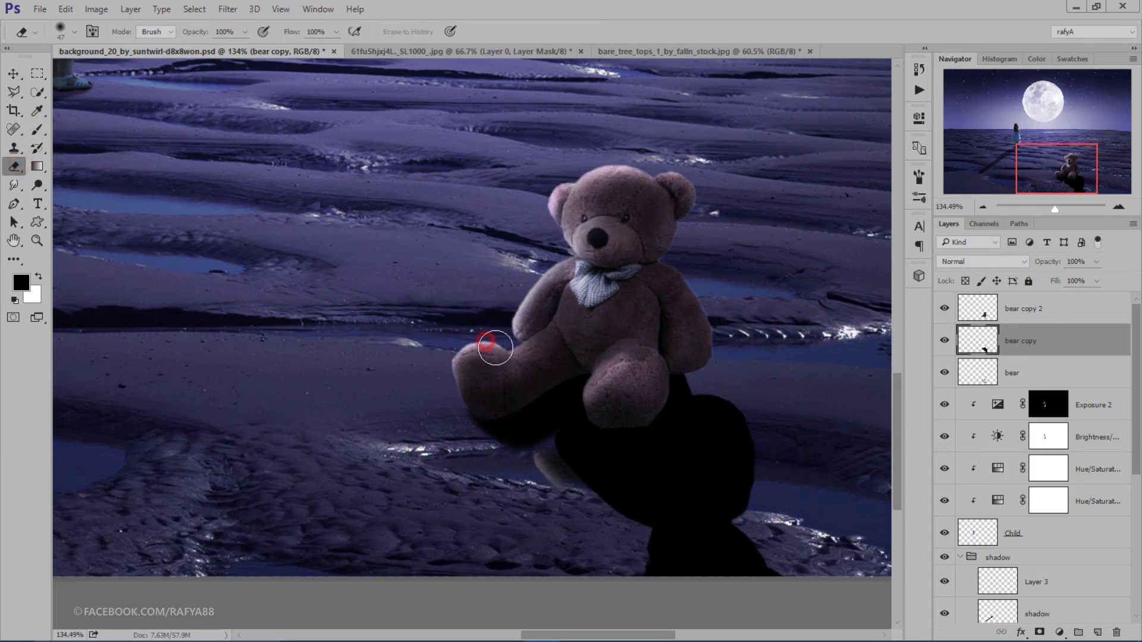
left_click(480, 351)
scroll(545, 318, "down", 1)
scroll(542, 321, "down", 2)
scroll(539, 325, "down", 2)
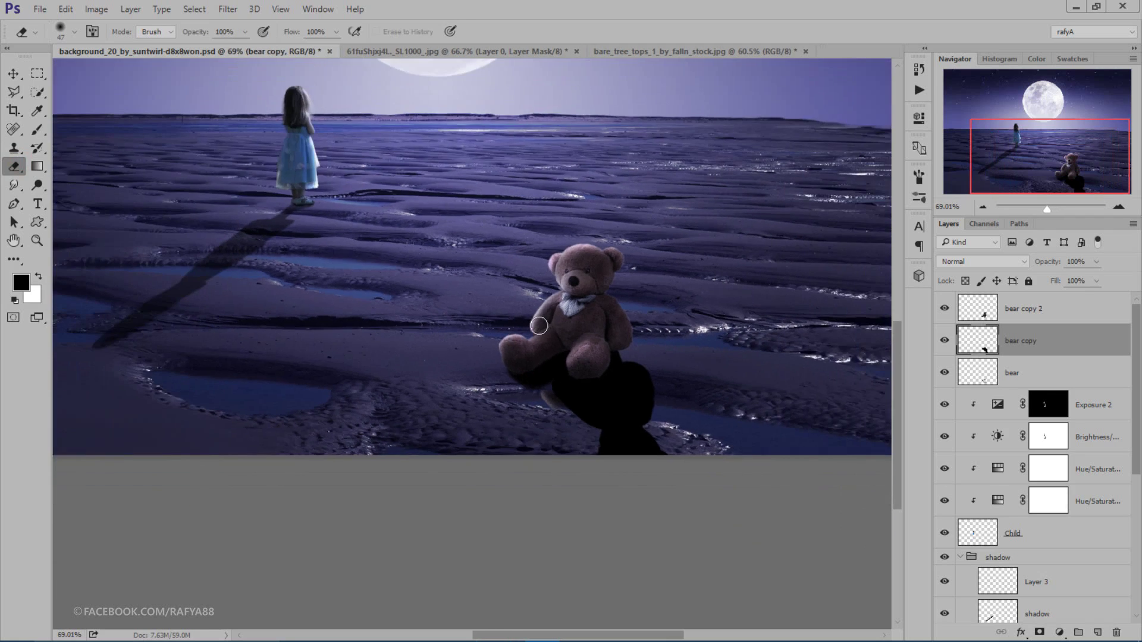
scroll(539, 325, "down", 2)
scroll(540, 329, "down", 1)
scroll(542, 330, "down", 2)
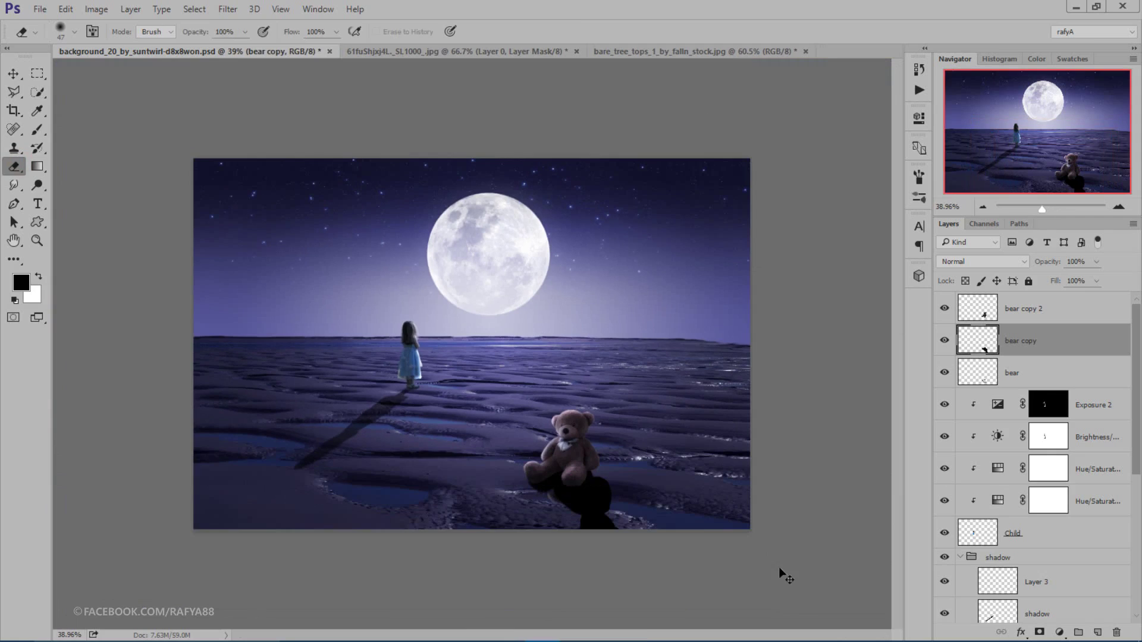
Step: Skew the bear's shadow further toward the lower left and lower its opacity to 70%
key("ctrl+t")
scroll(610, 525, "down", 2)
left_click_drag(587, 495, 663, 552)
left_click_drag(516, 499, 527, 526)
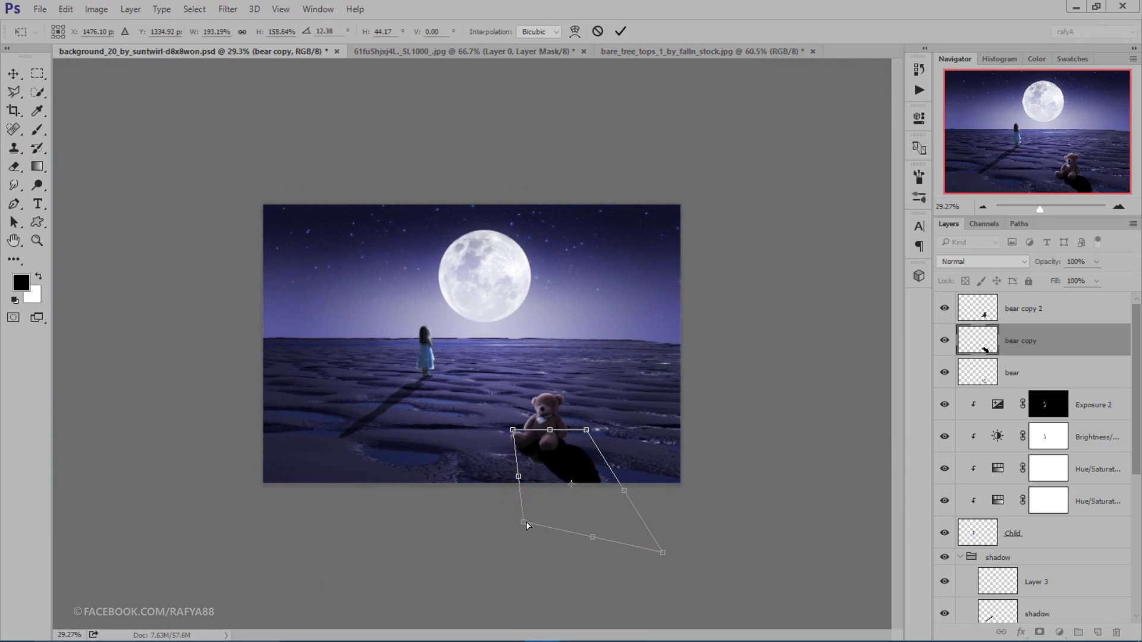
left_click_drag(593, 540, 580, 554)
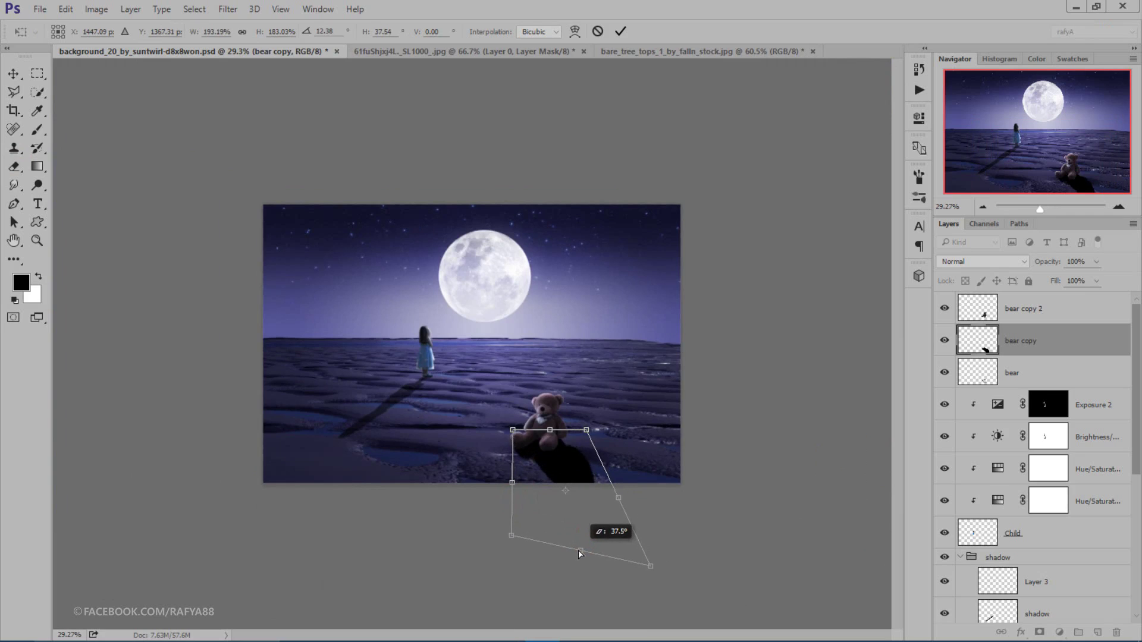
left_click(621, 31)
key("e")
scroll(606, 521, "up", 2)
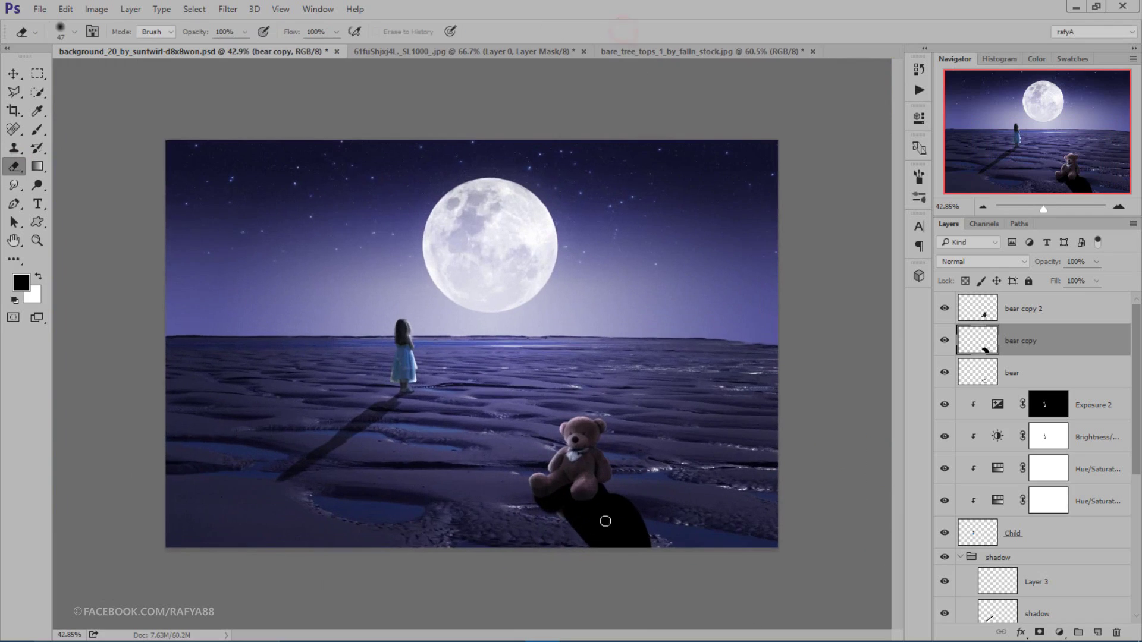
left_click_drag(1052, 264, 1018, 268)
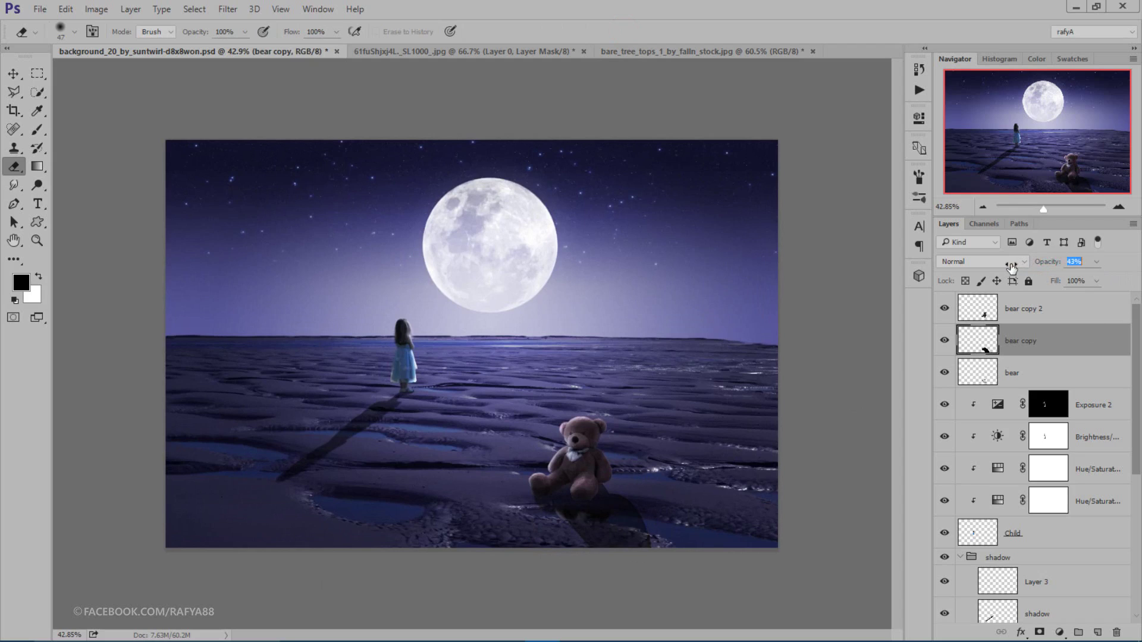
Step: Add a new layer above the bear copy and set a soft 59 px brush for ground shading
scroll(611, 564, "up", 5)
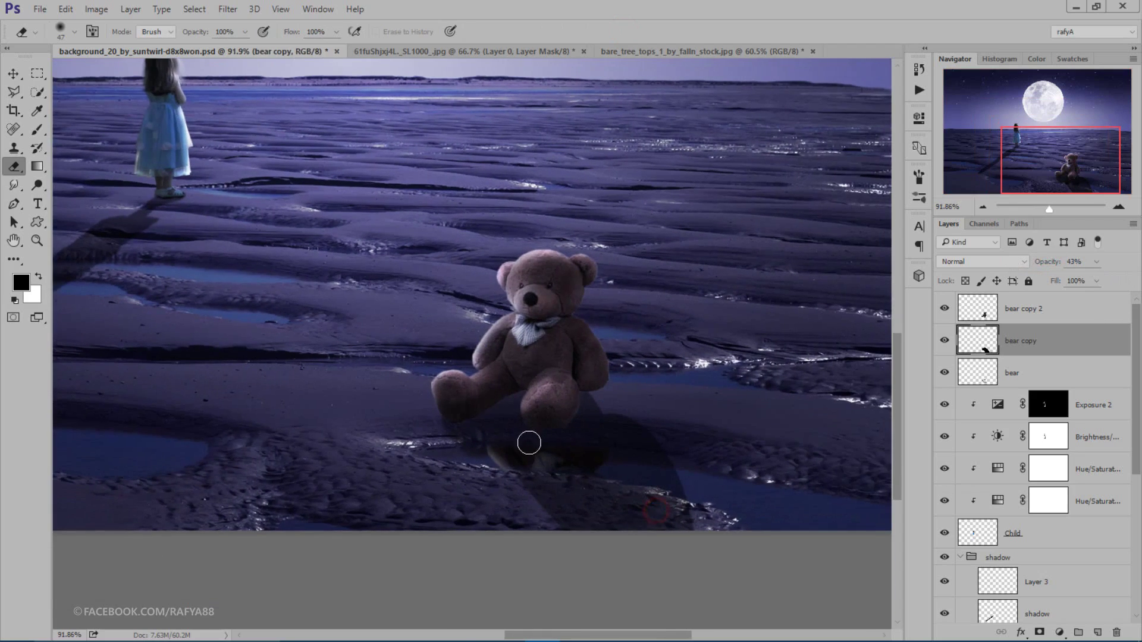
left_click(1100, 632)
scroll(306, 336, "up", 1)
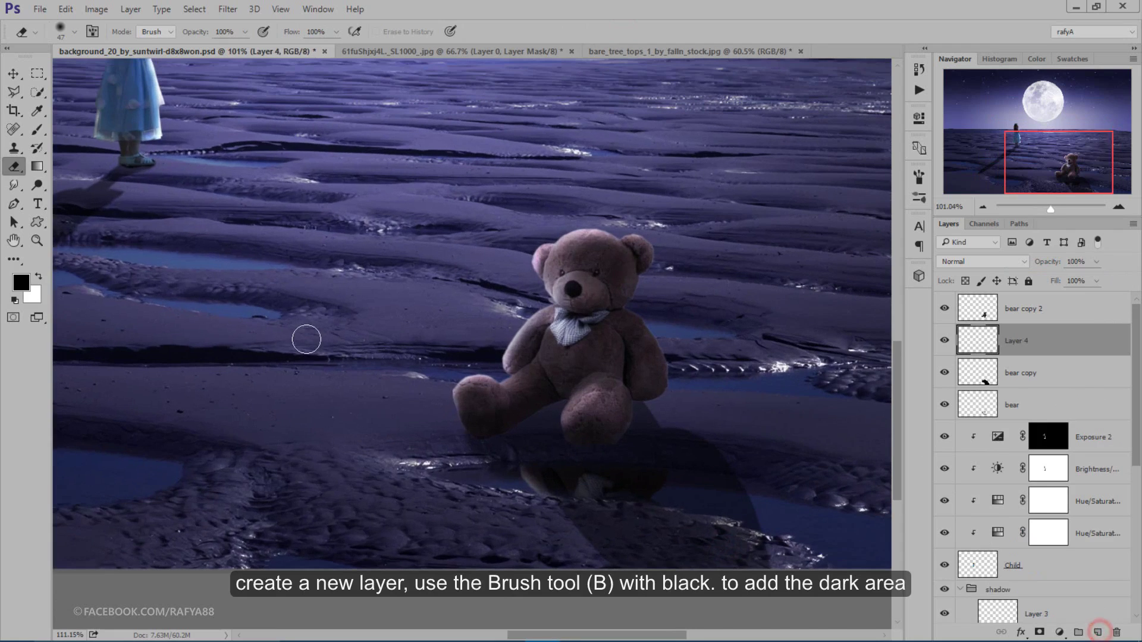
left_click(37, 129)
right_click(589, 401)
left_click_drag(676, 396, 689, 396)
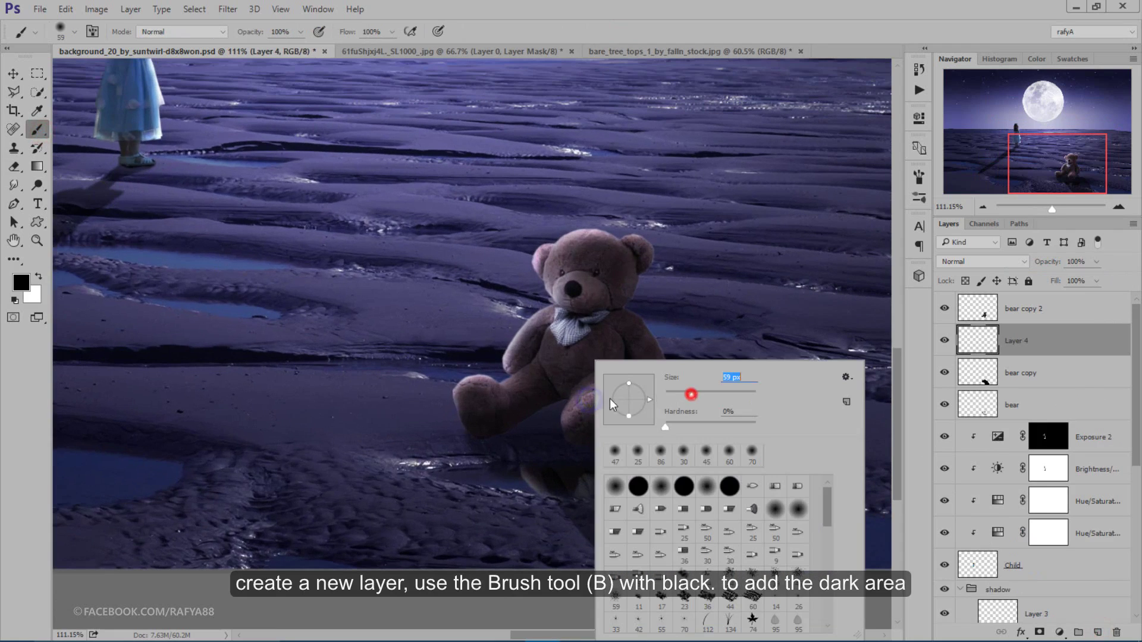
left_click(586, 405)
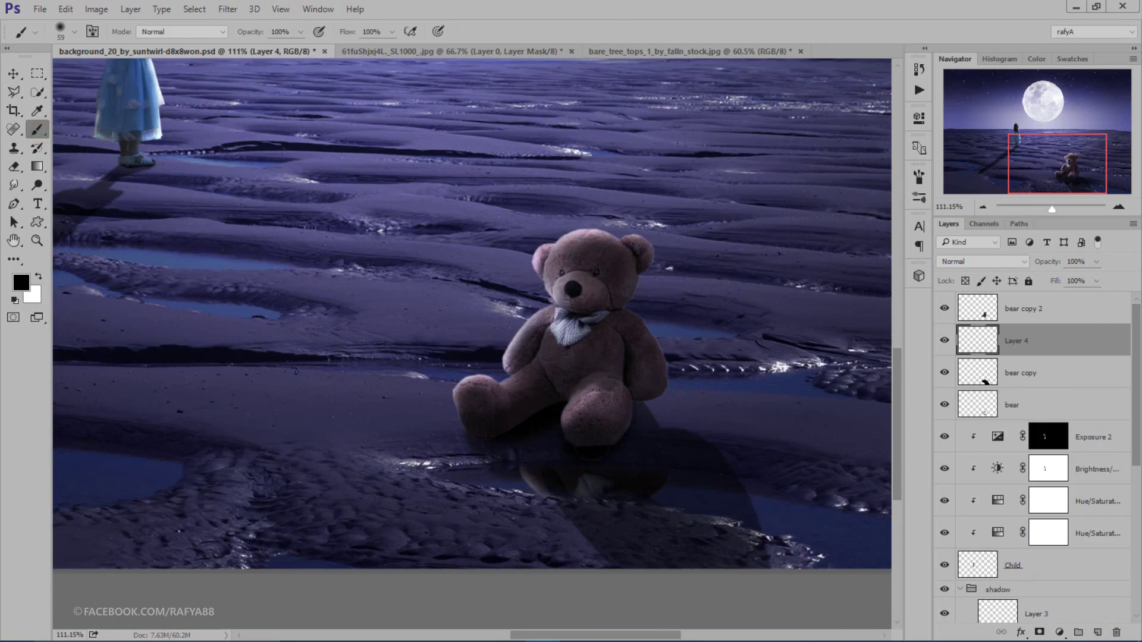
left_click(1097, 262)
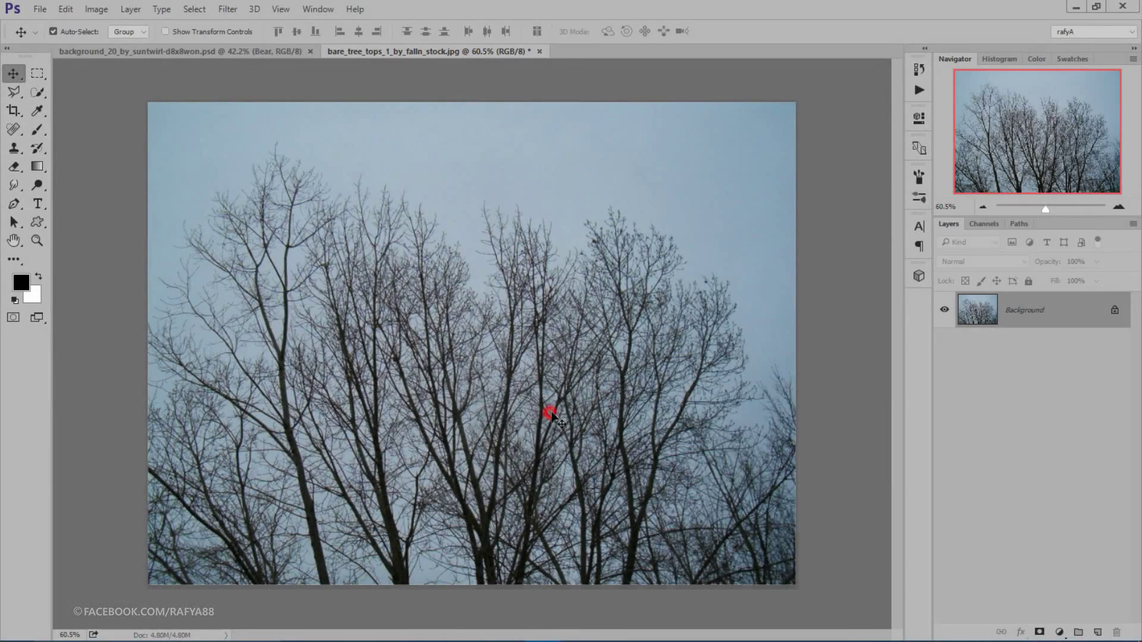
Step: Drag the bare tree photo into the composite, center it, and set blend mode to Multiply
mouse_move(402, 254)
left_mouse_down()
mouse_move(314, 223)
mouse_move(490, 275)
left_mouse_up()
left_click_drag(418, 275, 562, 321)
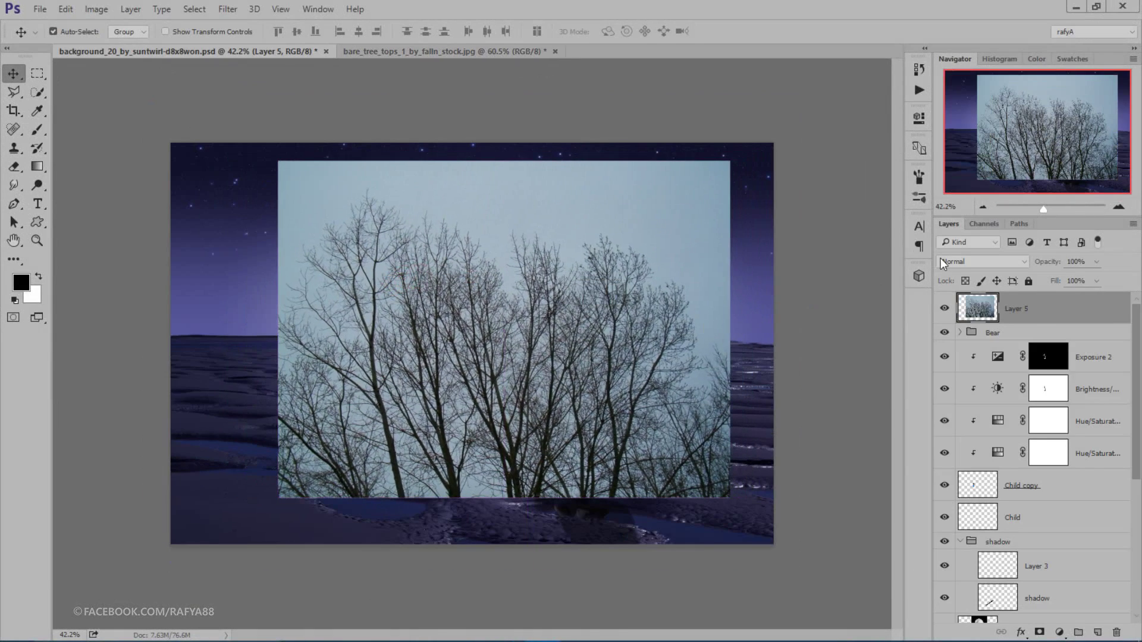
left_click(941, 261)
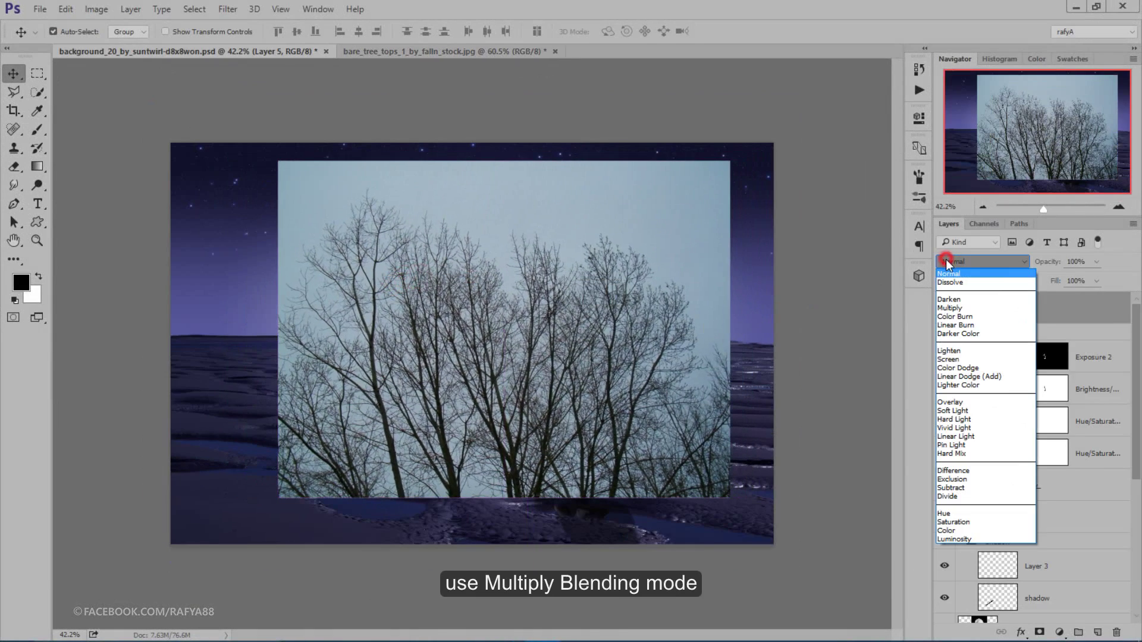
left_click(962, 308)
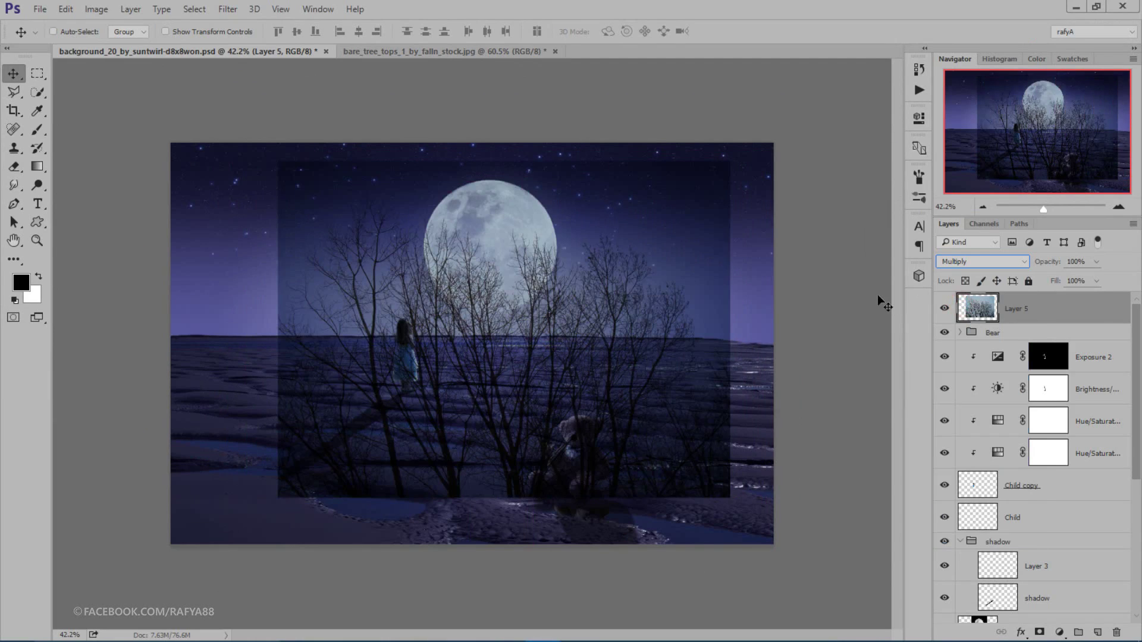
Step: Brighten the tree layer with Levels, moving the white input slider left so the sky drops out
key("ctrl+l")
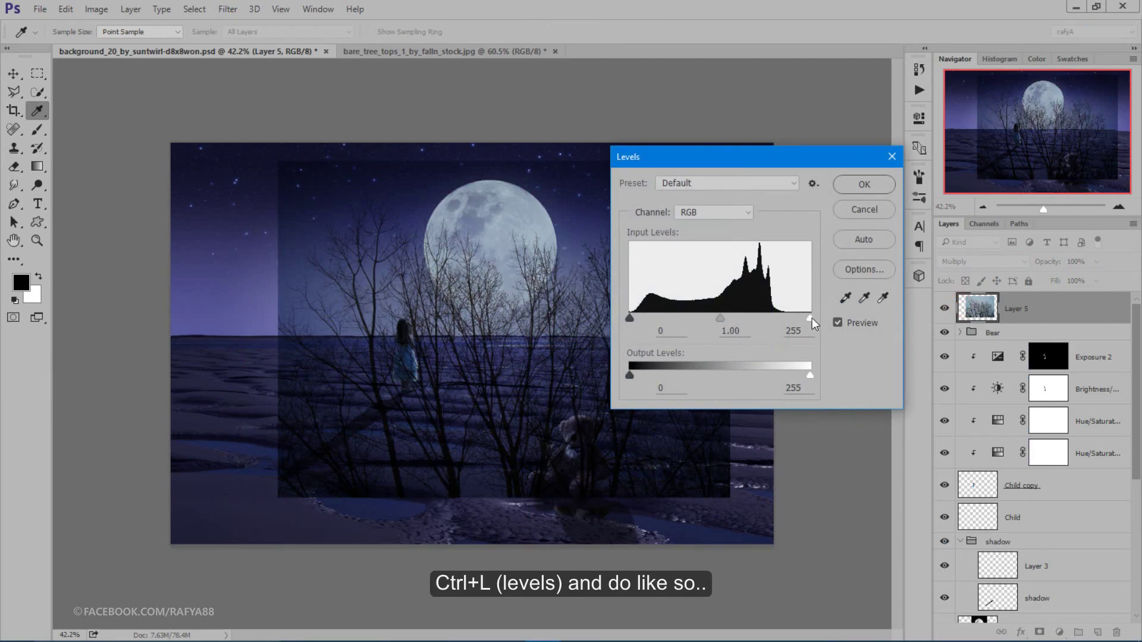
left_click_drag(810, 317, 723, 311)
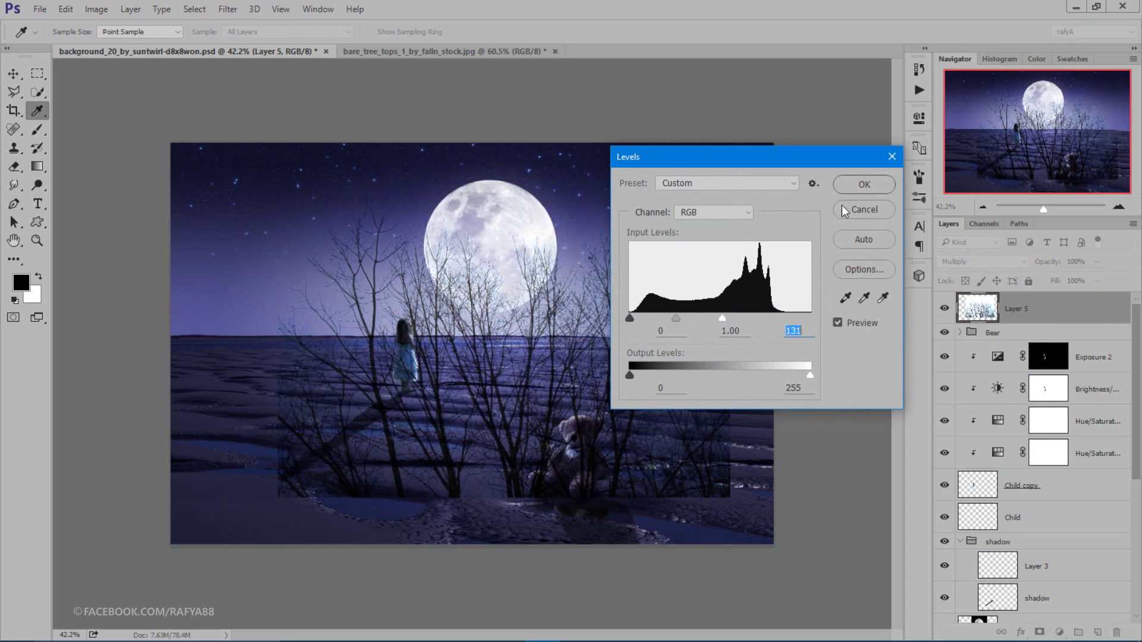
left_click(864, 184)
Step: Rotate Layer 5 about 120°, scale it down and place the branches in the upper-left corner
key("v")
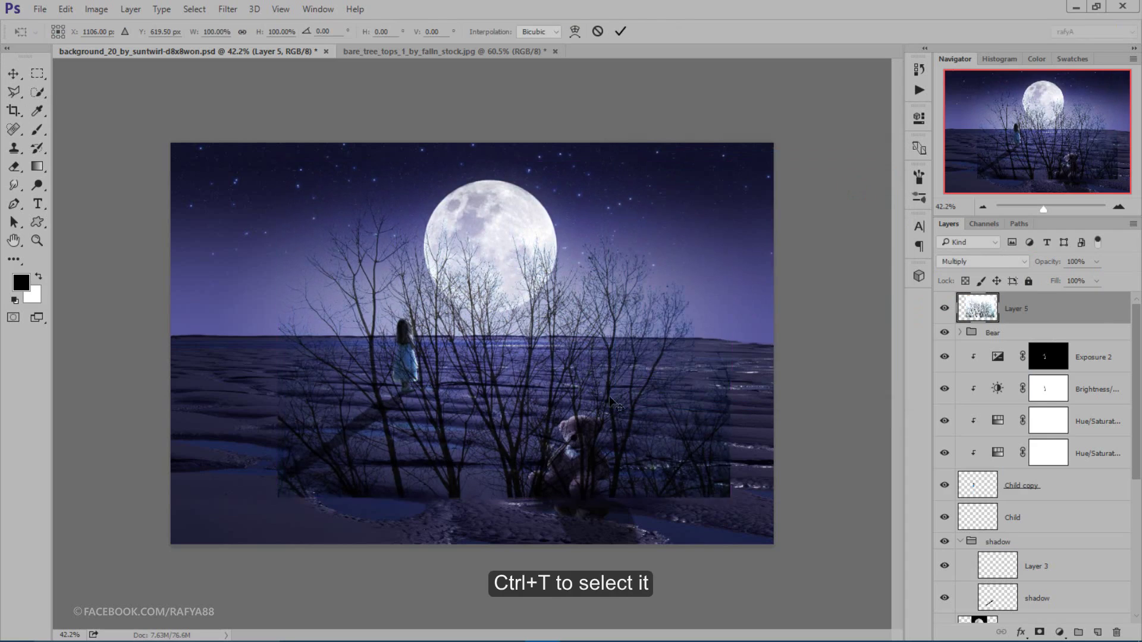
key("ctrl+t")
mouse_move(784, 417)
left_mouse_down()
mouse_move(419, 481)
mouse_move(473, 483)
left_mouse_up()
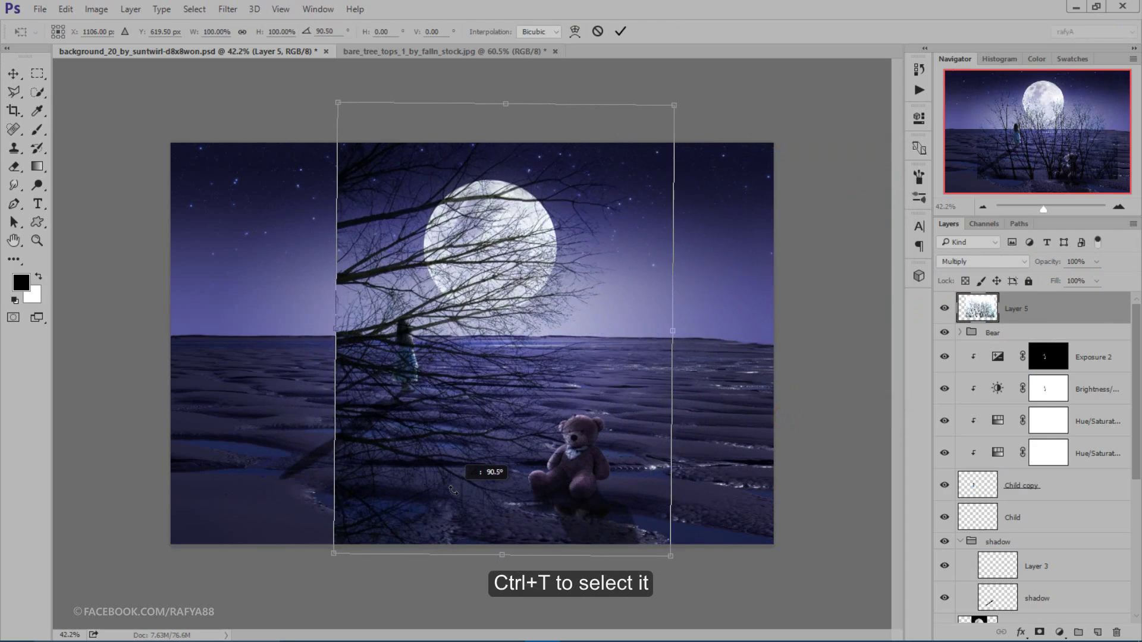
left_click_drag(542, 395, 341, 367)
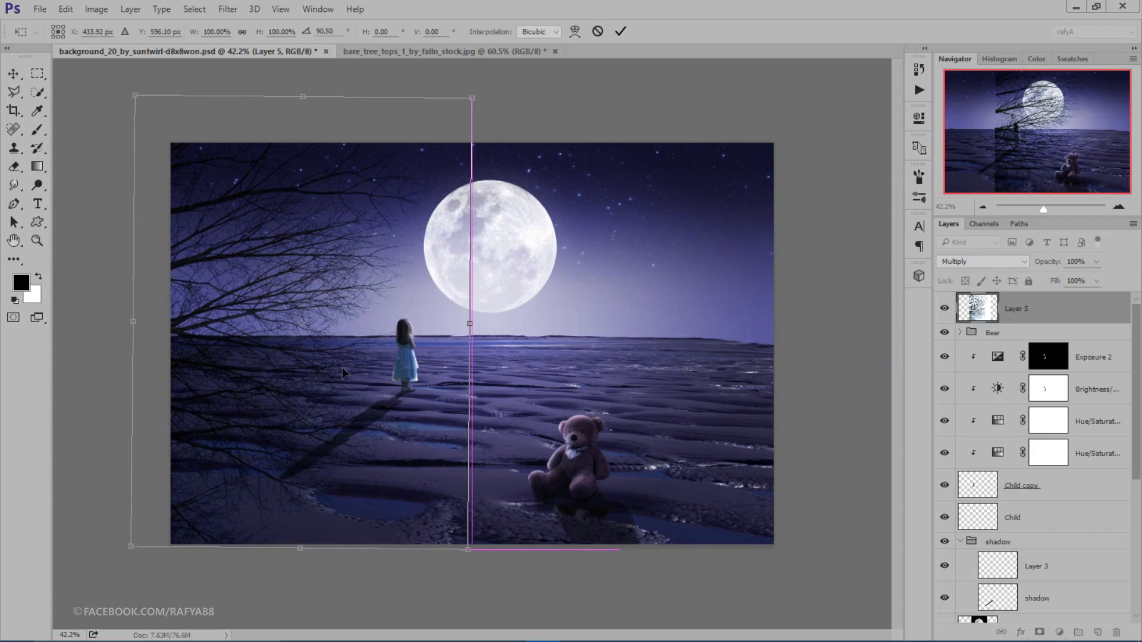
key("ctrl+minus")
left_click_drag(470, 496, 439, 454)
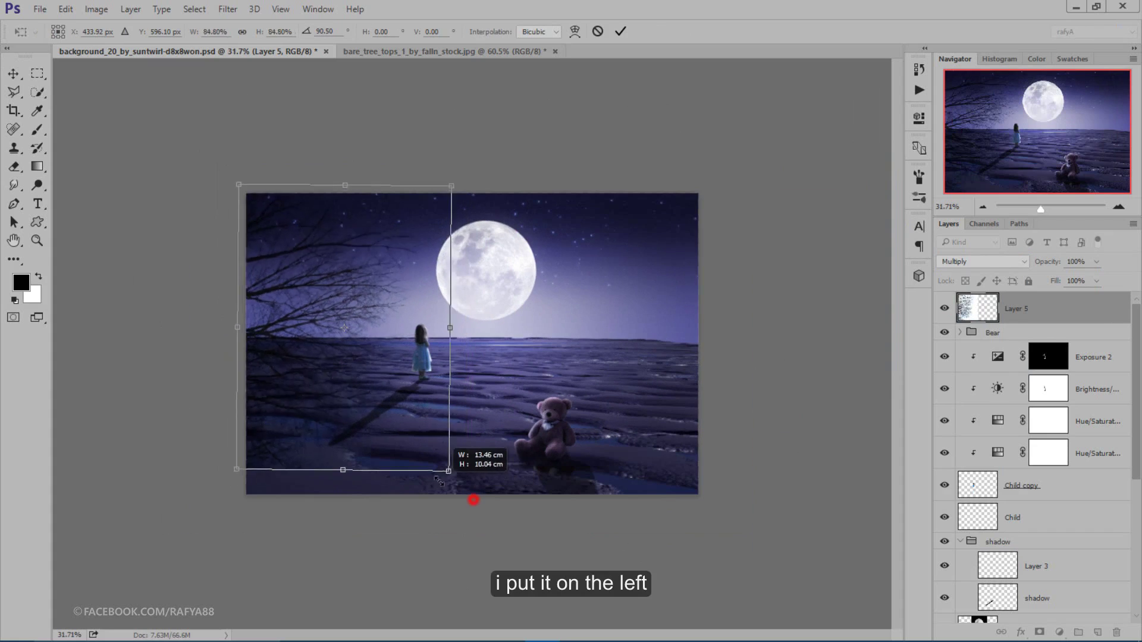
left_click_drag(464, 369, 459, 397)
left_click_drag(370, 392, 335, 366)
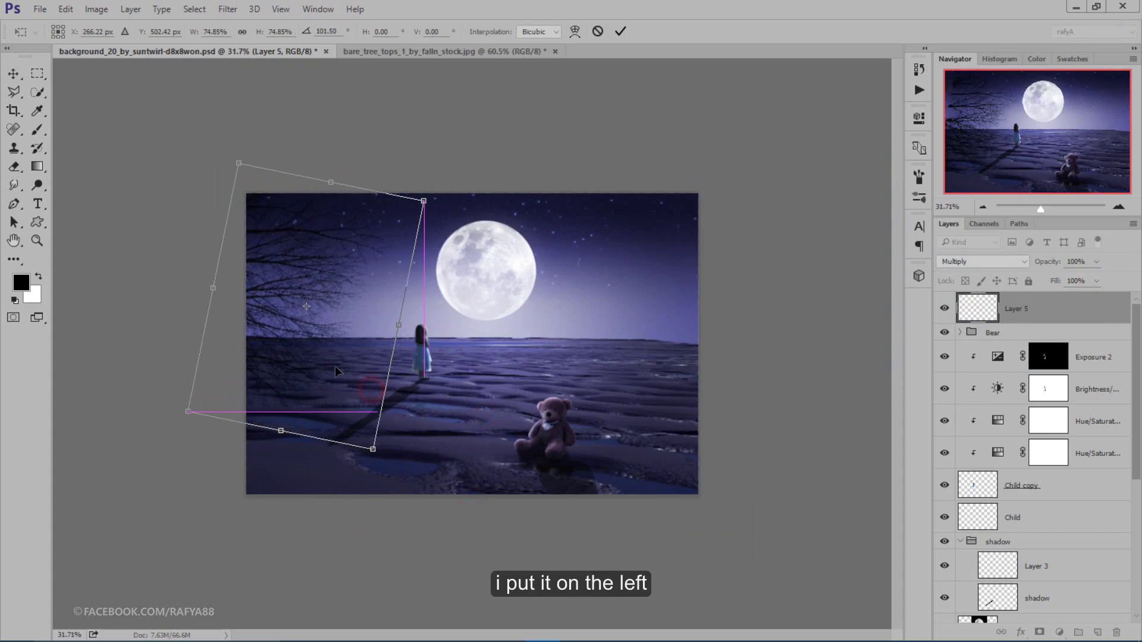
mouse_move(416, 357)
left_mouse_down()
mouse_move(395, 383)
mouse_move(327, 342)
left_mouse_up()
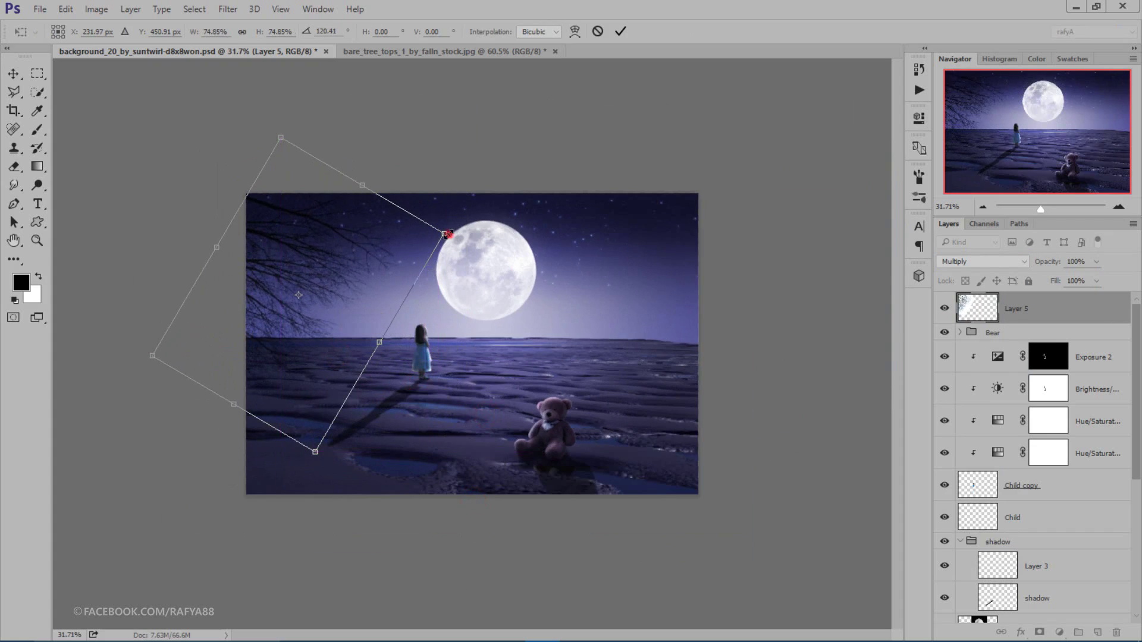
mouse_move(448, 234)
left_mouse_down()
mouse_move(459, 230)
mouse_move(395, 248)
left_mouse_up()
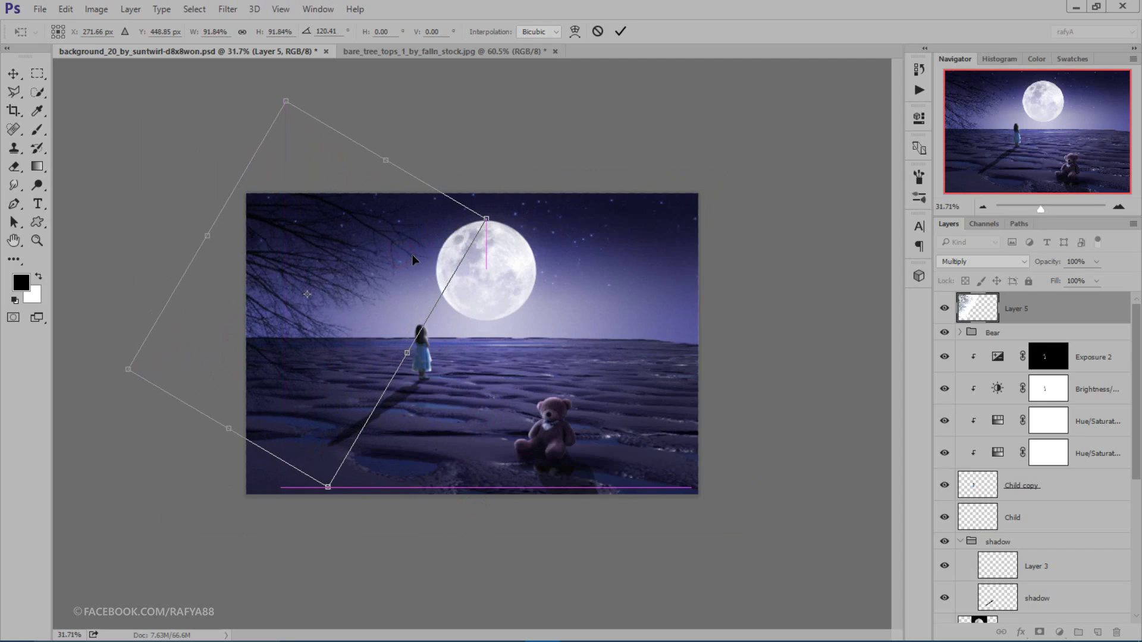
left_click(620, 31)
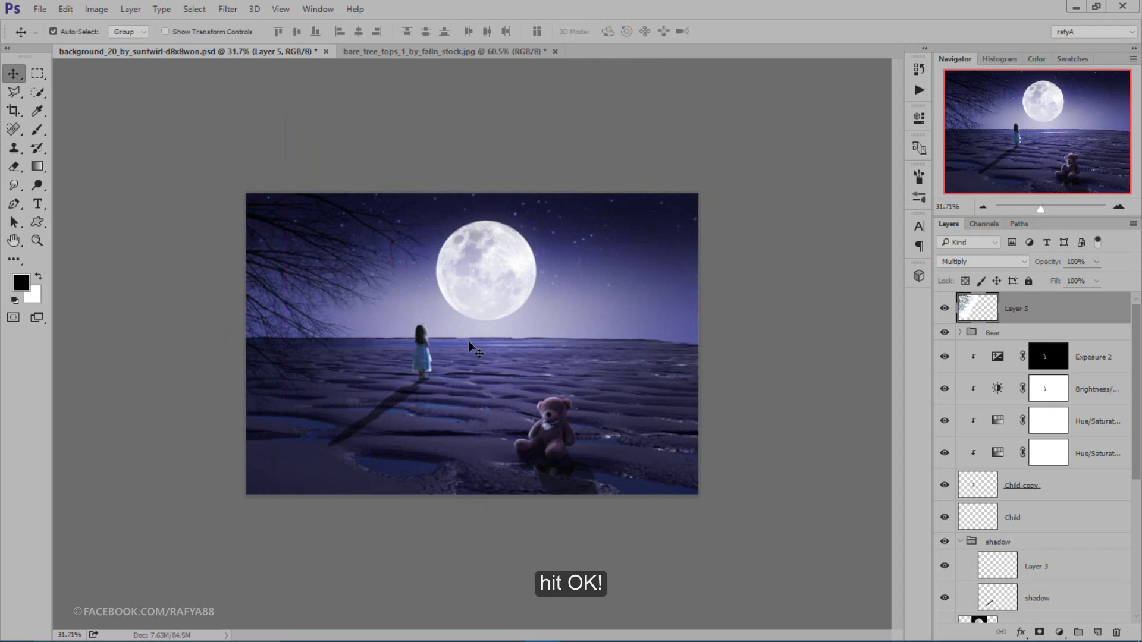
scroll(469, 342, "up", 3)
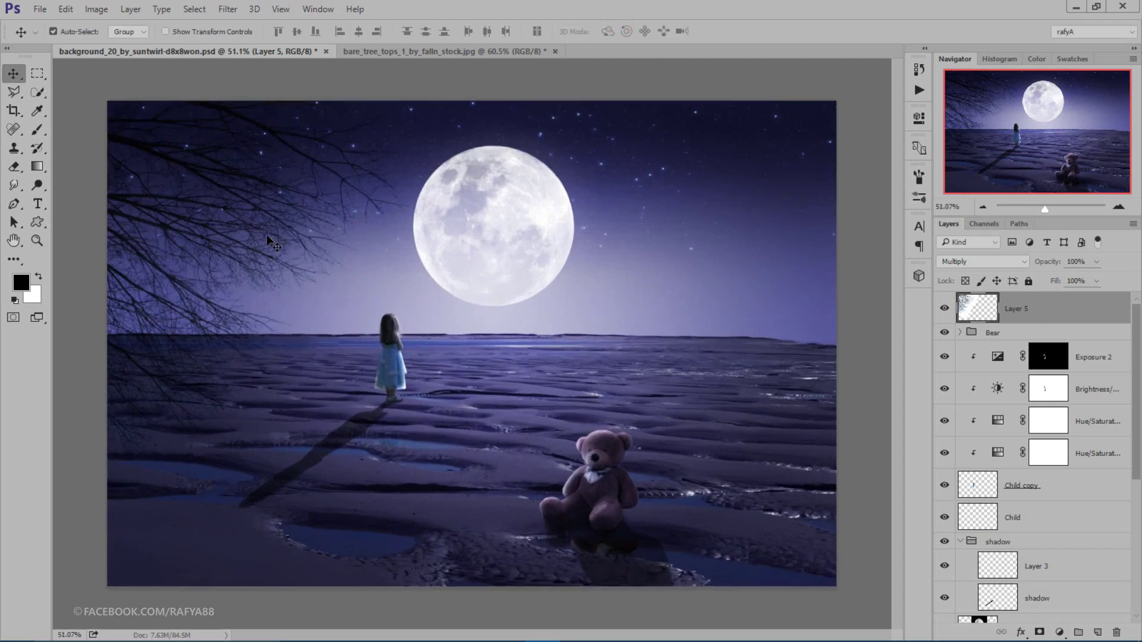
Step: Apply a Gaussian Blur of about 2.3 px to the overhanging upper-left branches
left_click_drag(262, 230, 341, 279)
left_click(228, 9)
mouse_move(234, 166)
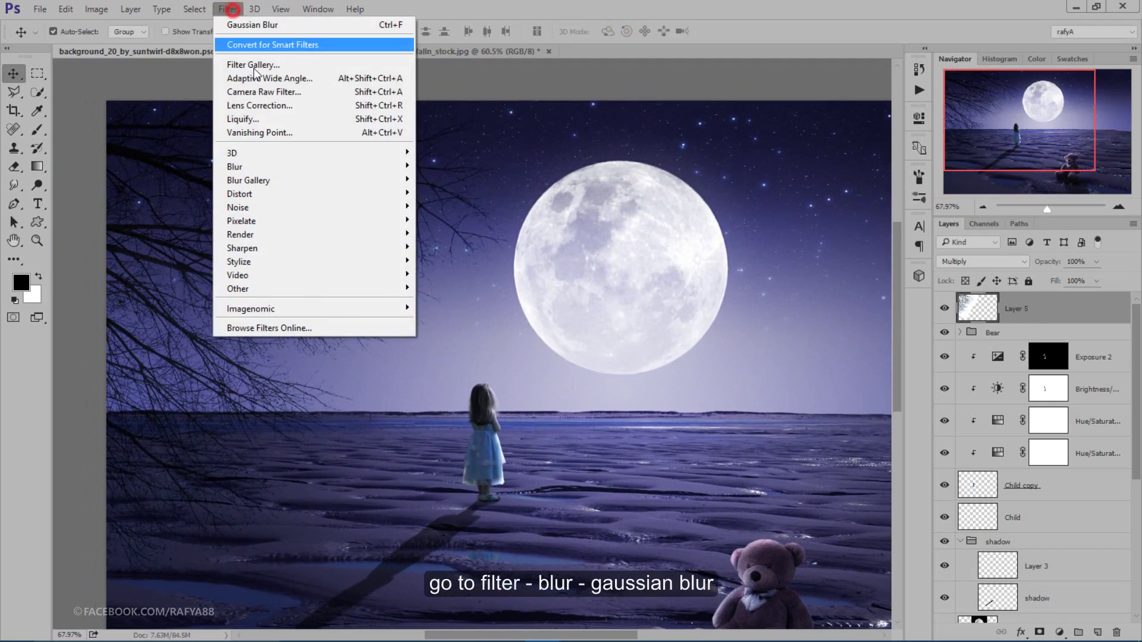
left_click(463, 221)
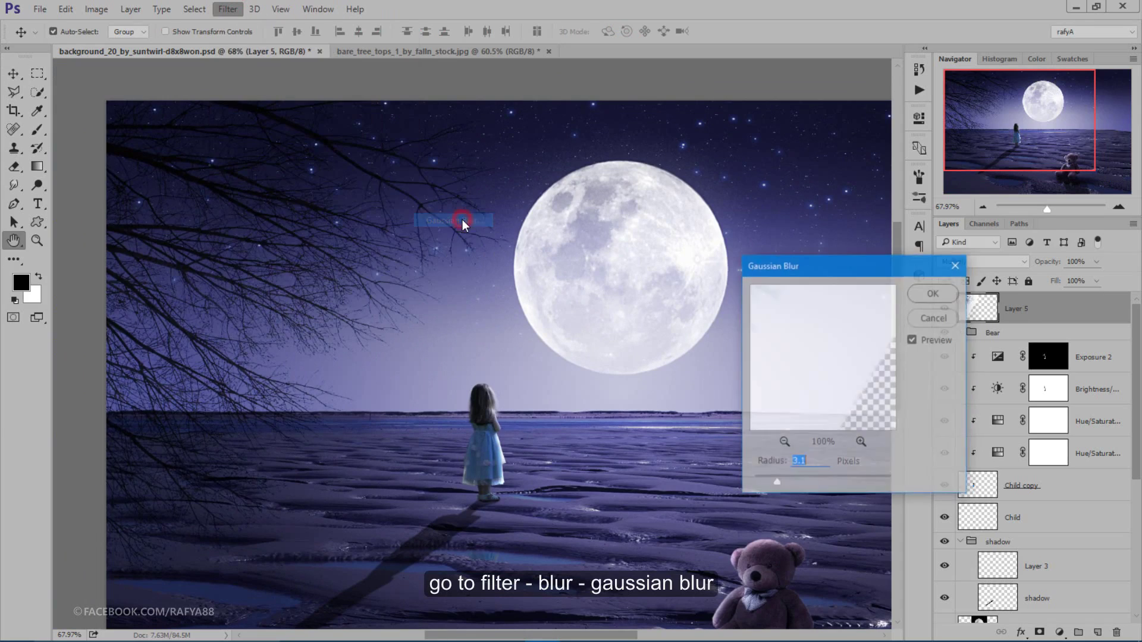
left_click(773, 480)
left_click_drag(773, 480, 769, 480)
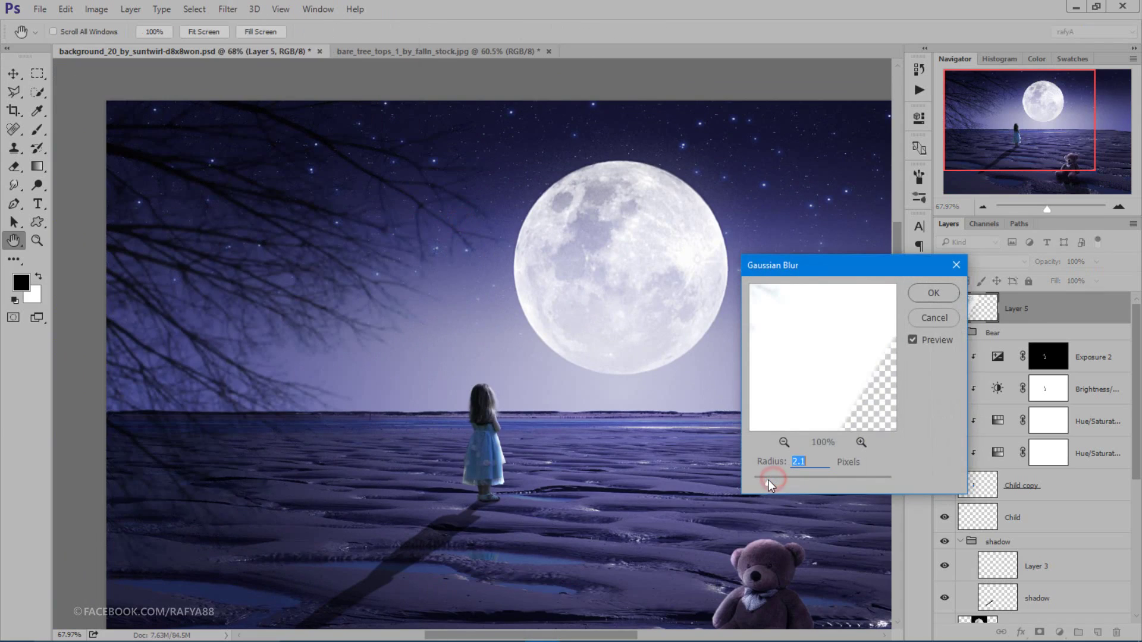
left_click(932, 293)
key("v")
scroll(699, 236, "down", 2)
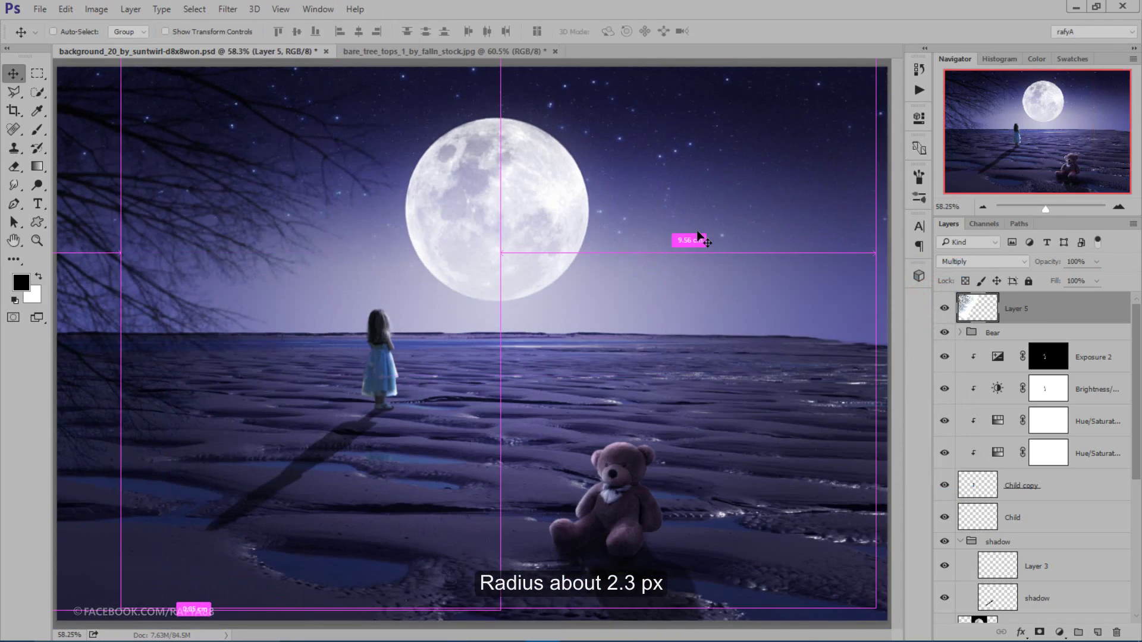
scroll(564, 203, "down", 4)
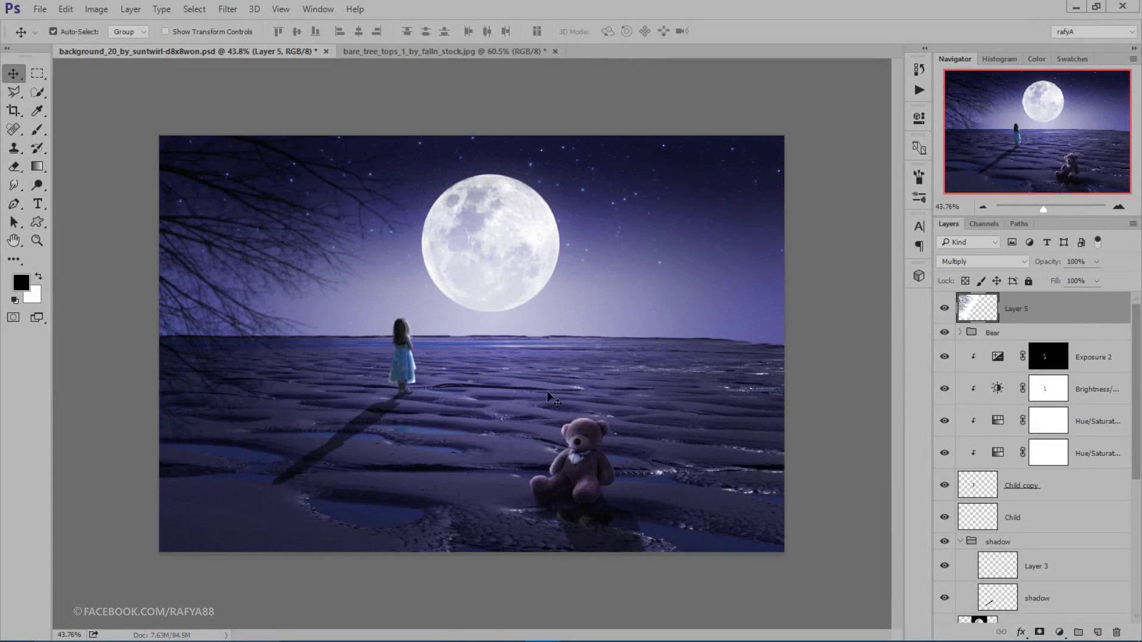
Step: Add a black Solid Color fill layer at about 33% opacity and select its mask
left_click(1058, 631)
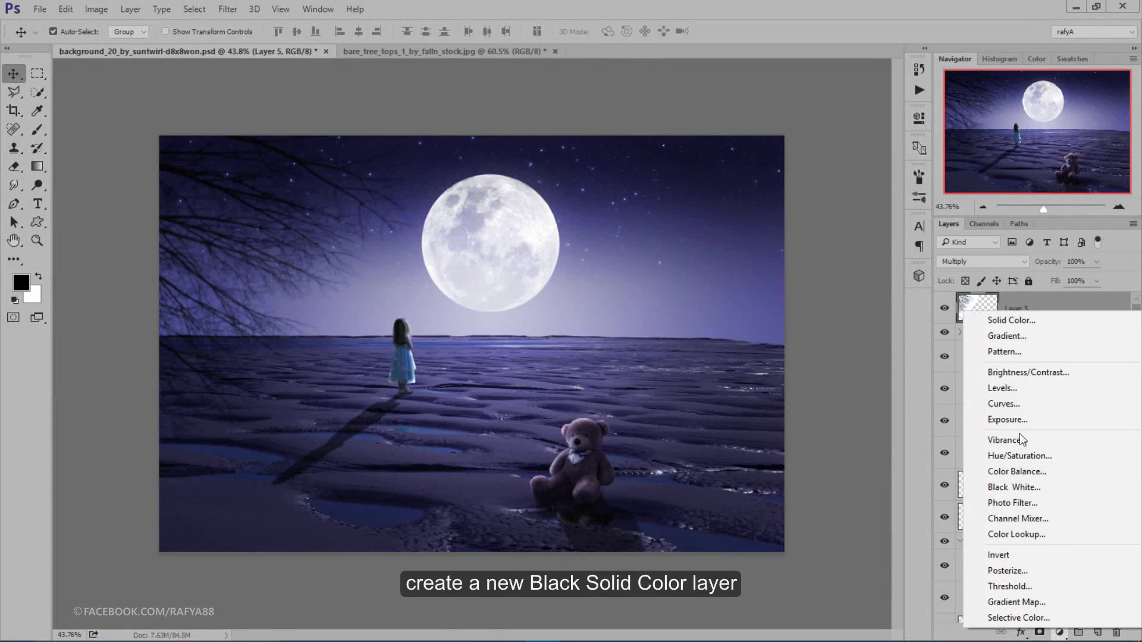
left_click(1005, 320)
left_click(1081, 233)
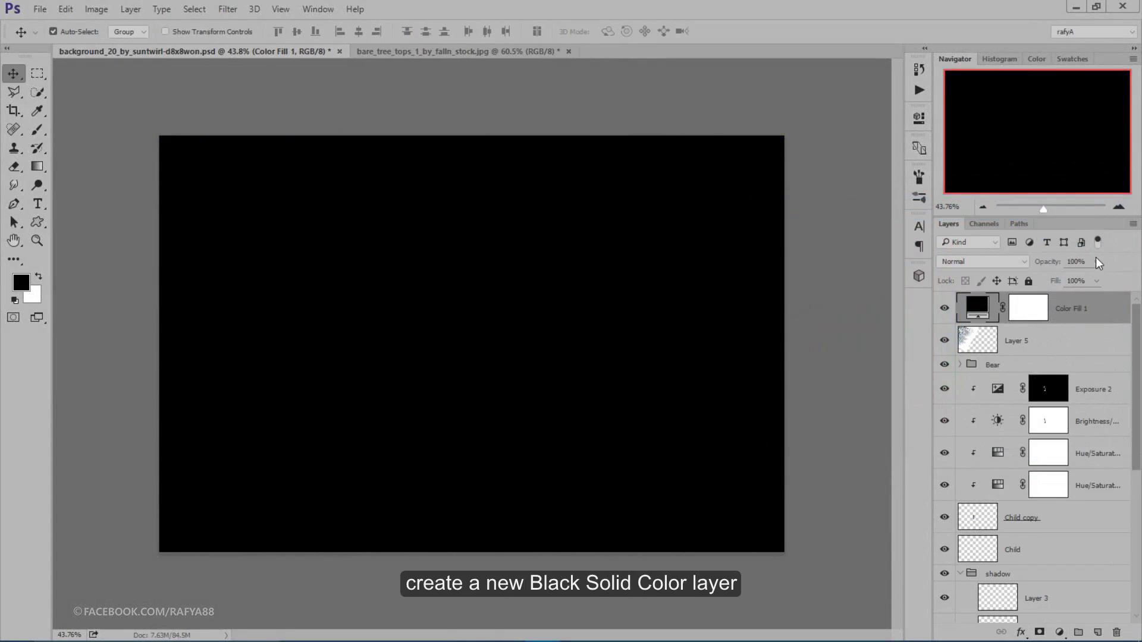
left_click_drag(1055, 266, 1042, 265)
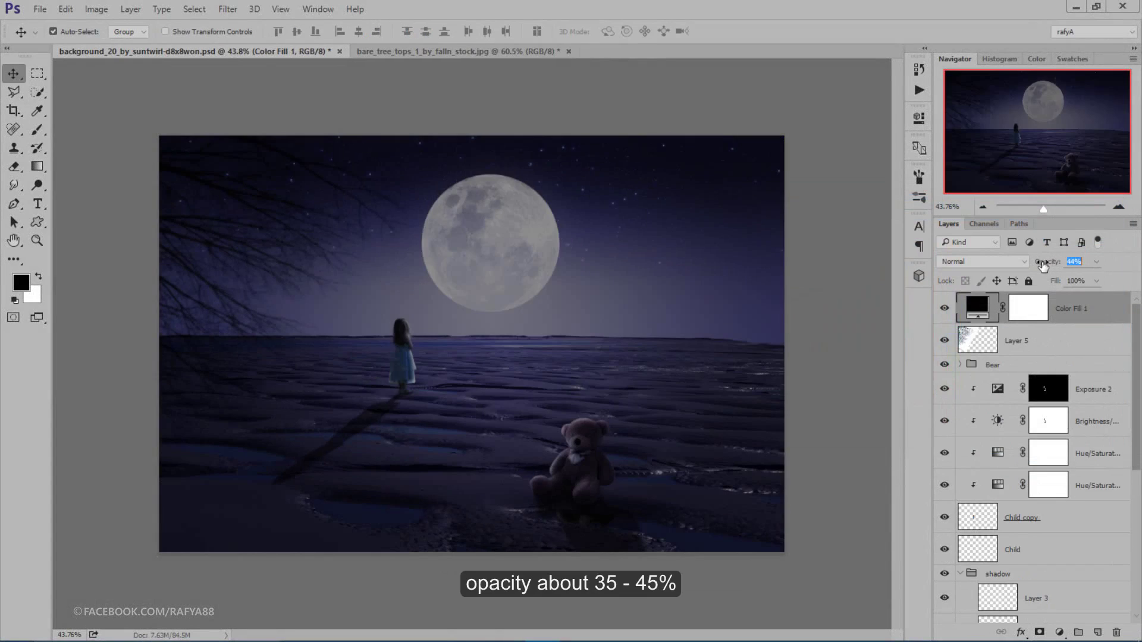
left_click(1035, 306)
Step: Drag a black-to-white radial gradient outward from the moon on the fill's mask, then compare visibility
key("x")
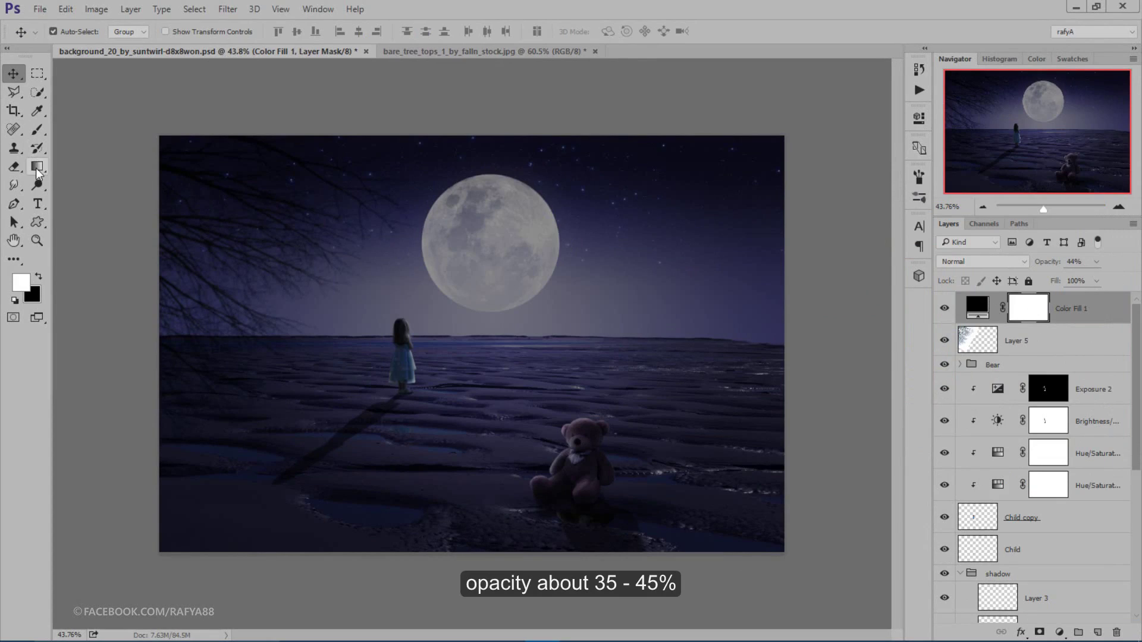
left_click(37, 167)
left_click(151, 31)
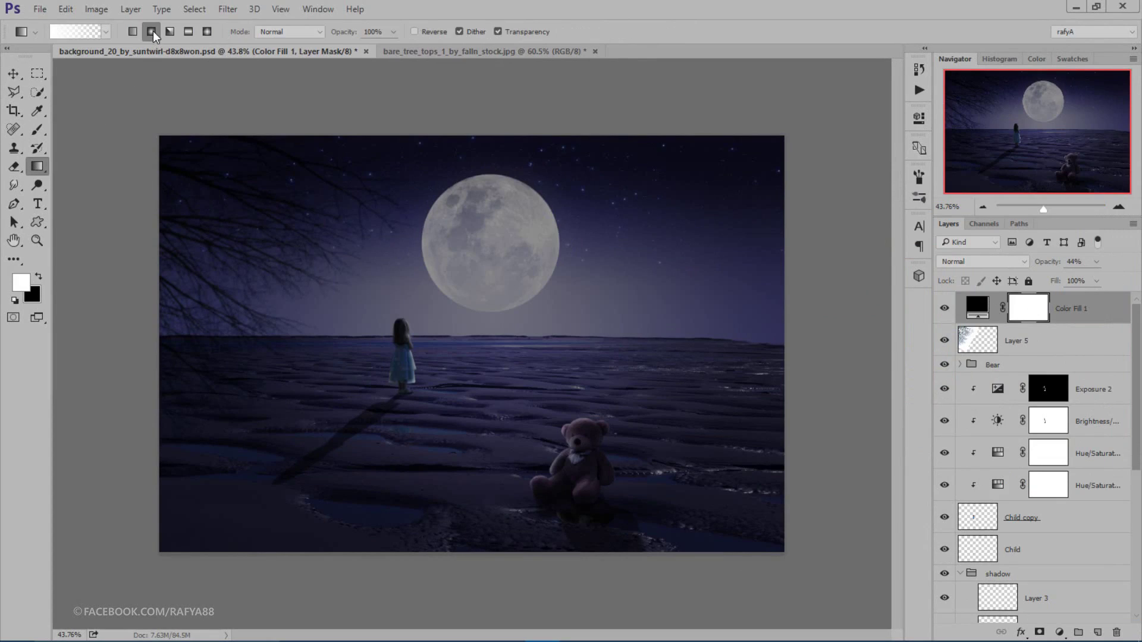
left_click(38, 277)
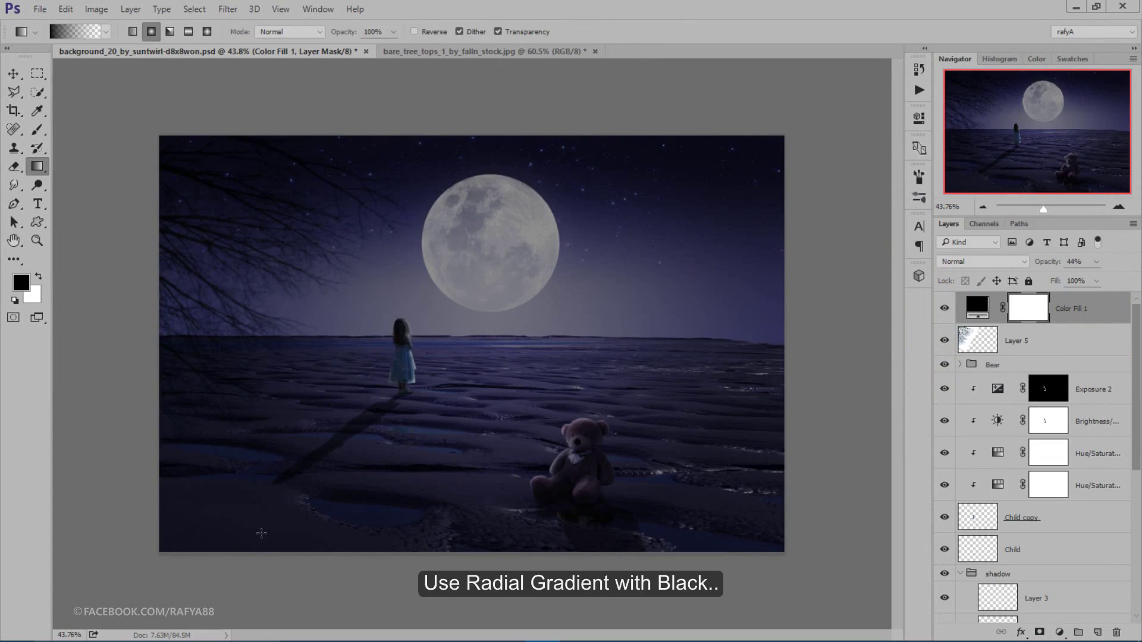
left_click_drag(261, 533, 262, 532)
left_click_drag(509, 274, 228, 506)
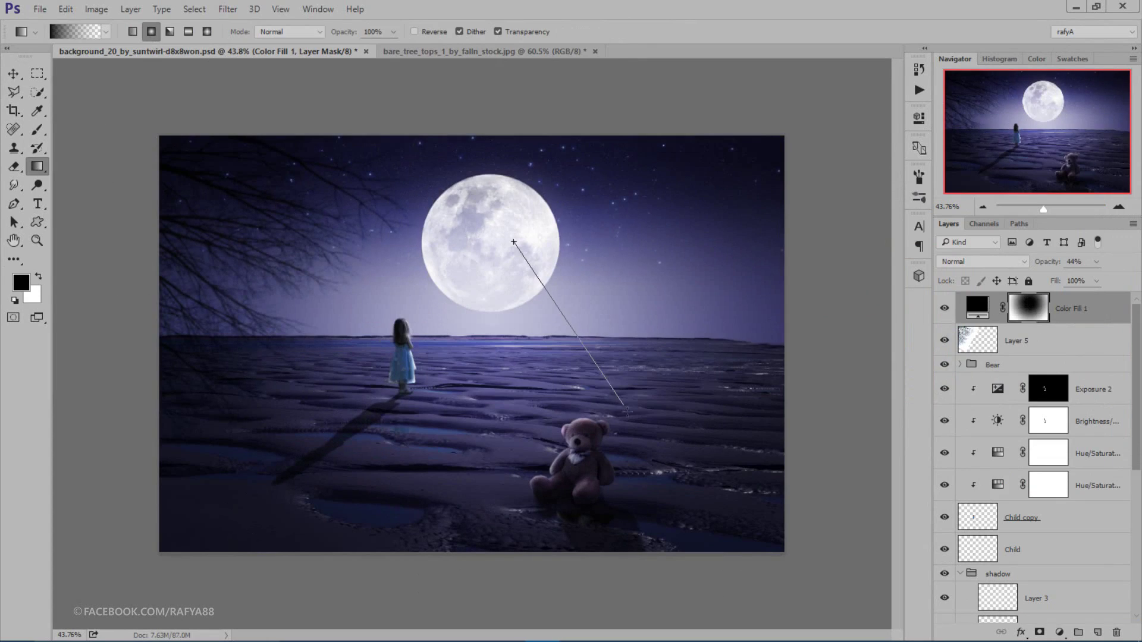
left_click_drag(510, 240, 678, 475)
left_click_drag(420, 312, 275, 424)
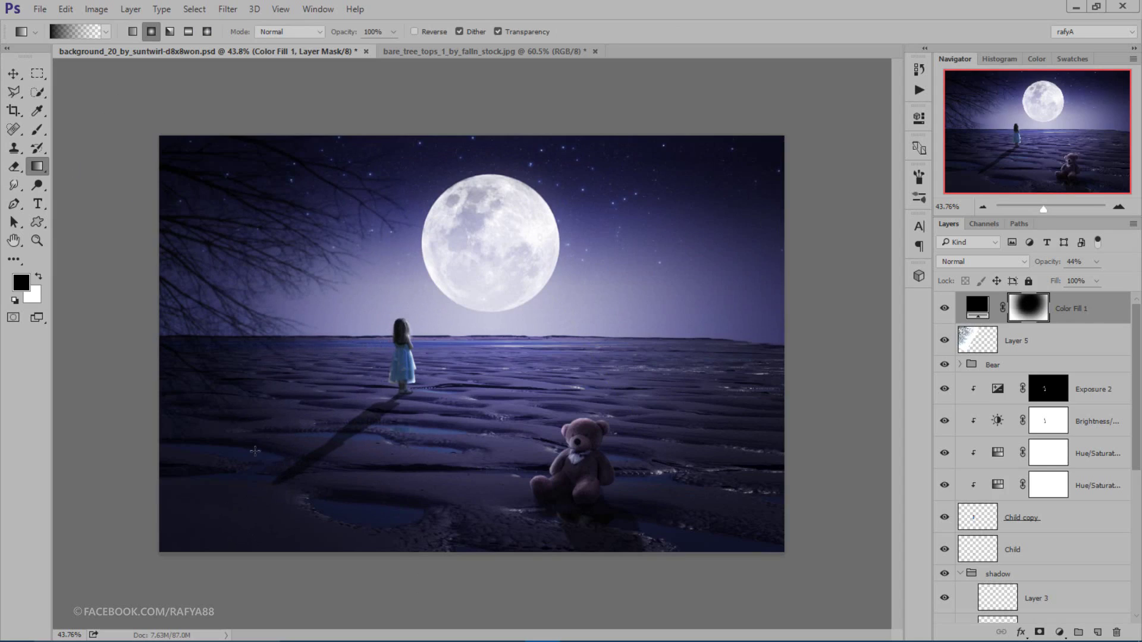
left_click_drag(447, 378, 424, 522)
left_click(945, 308)
left_click(946, 309)
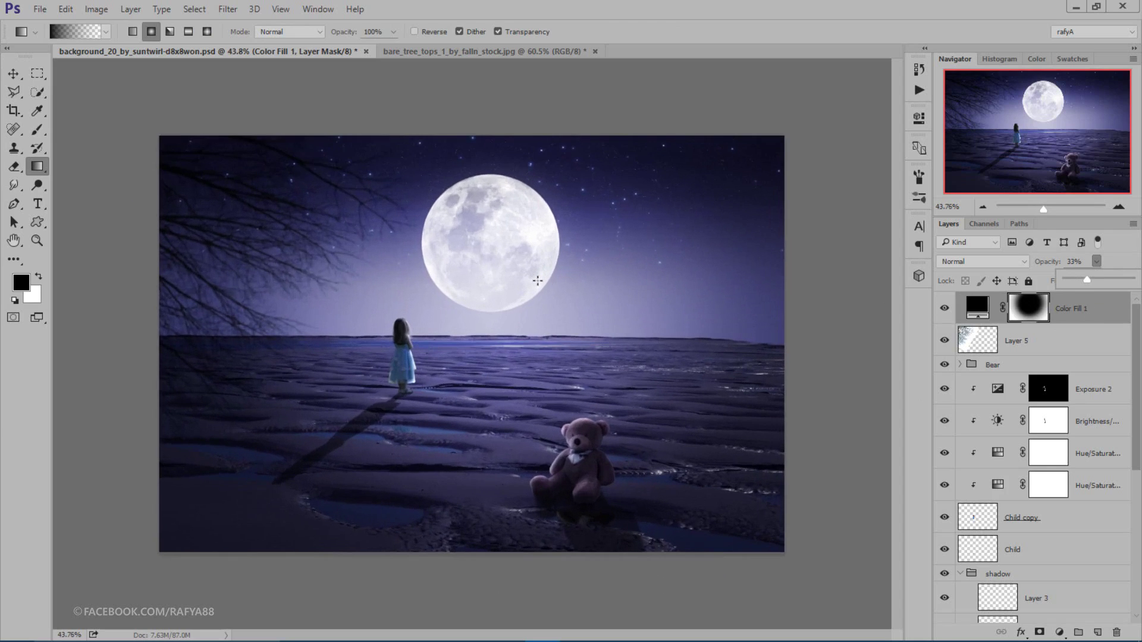
Step: Add a Gradient Map from the Violet, Orange preset with the right stop changed to cyan #00f6ff
left_click(1059, 632)
left_click(1068, 606)
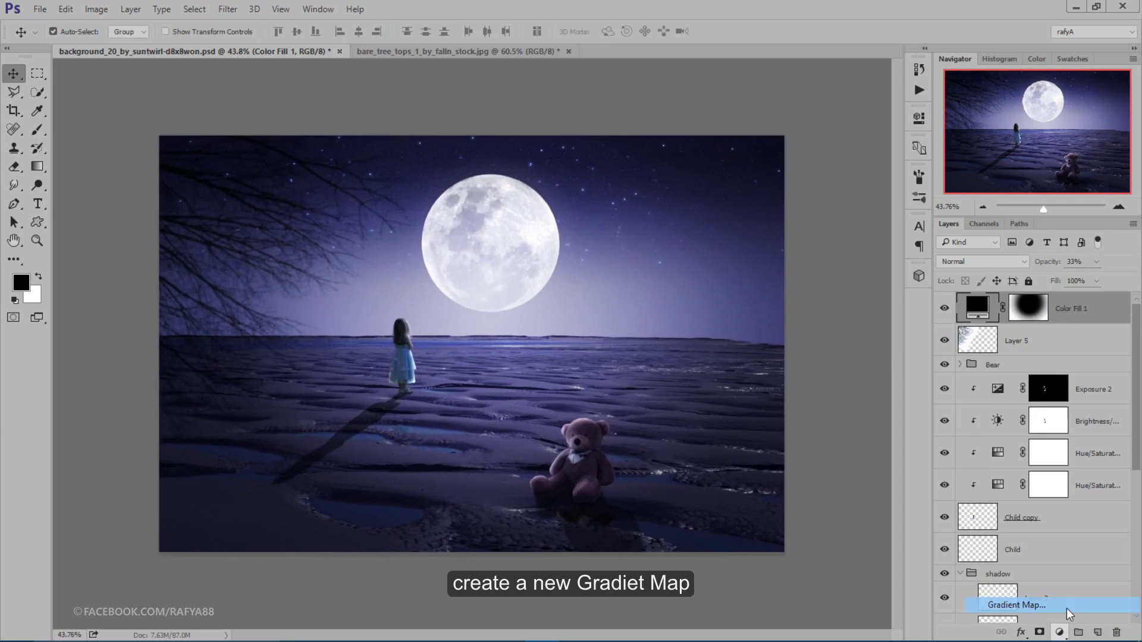
left_click(804, 155)
left_click(839, 278)
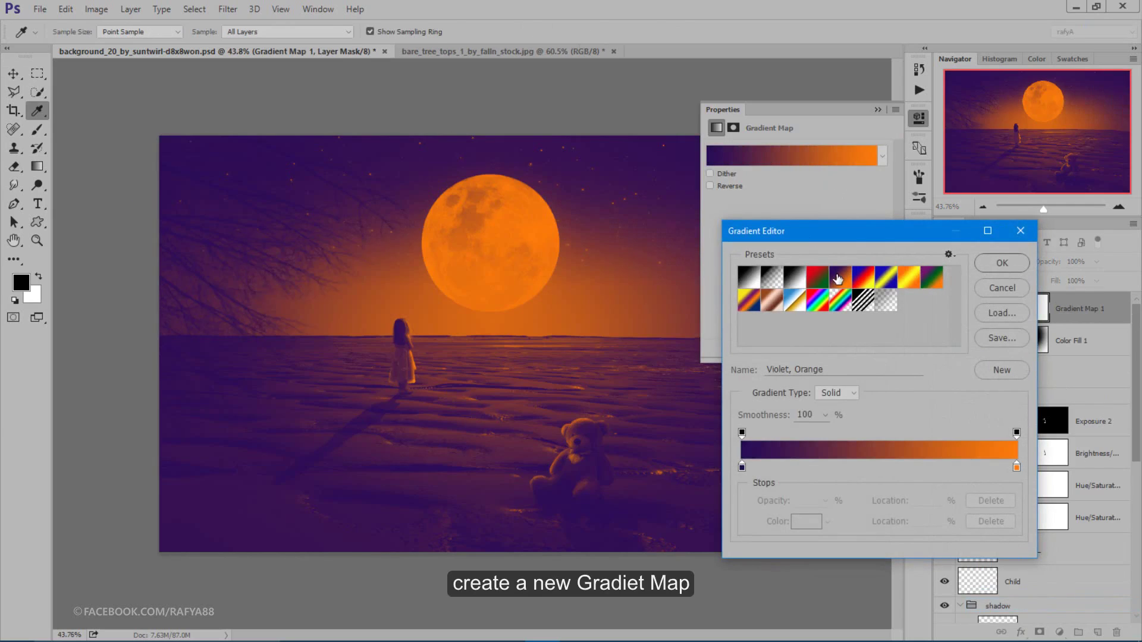
left_click(1016, 468)
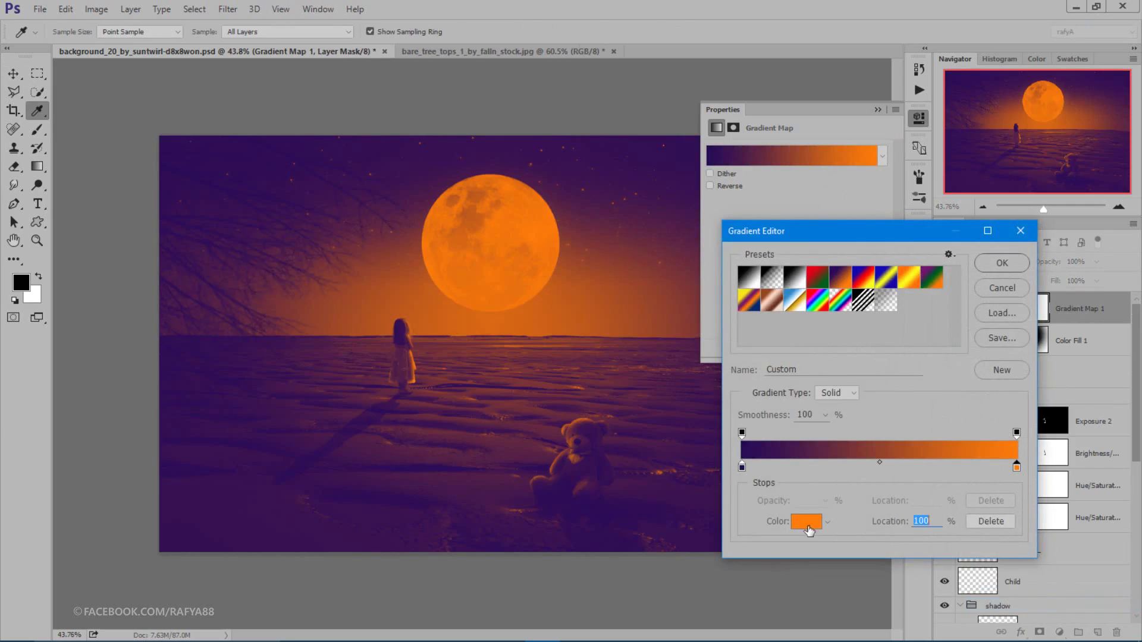
left_click(806, 522)
left_click(955, 331)
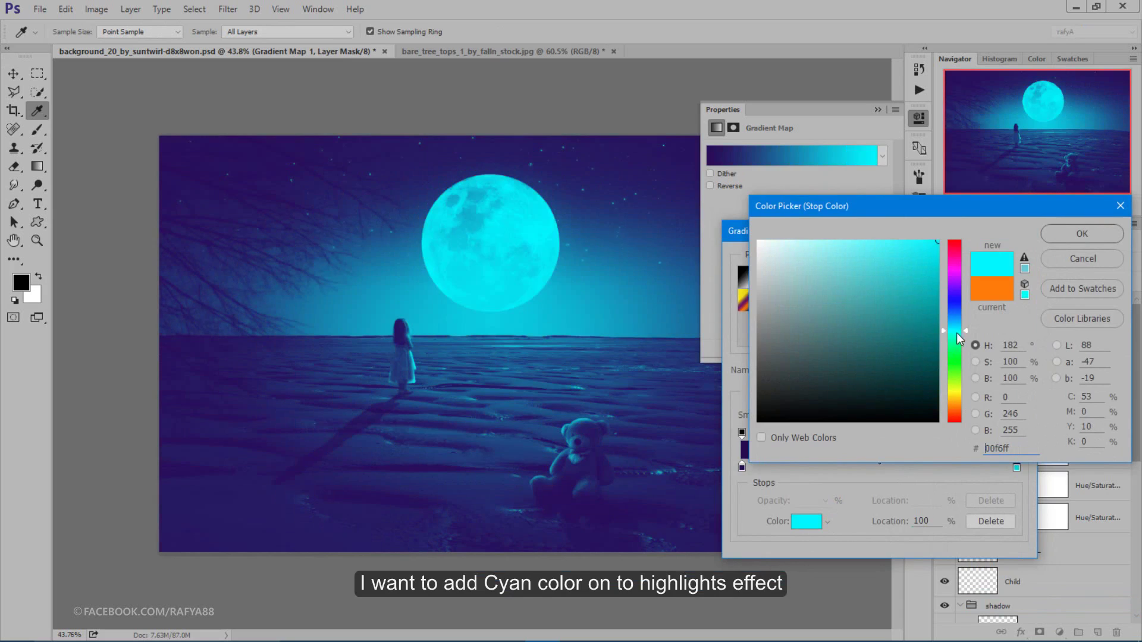
left_click(1098, 237)
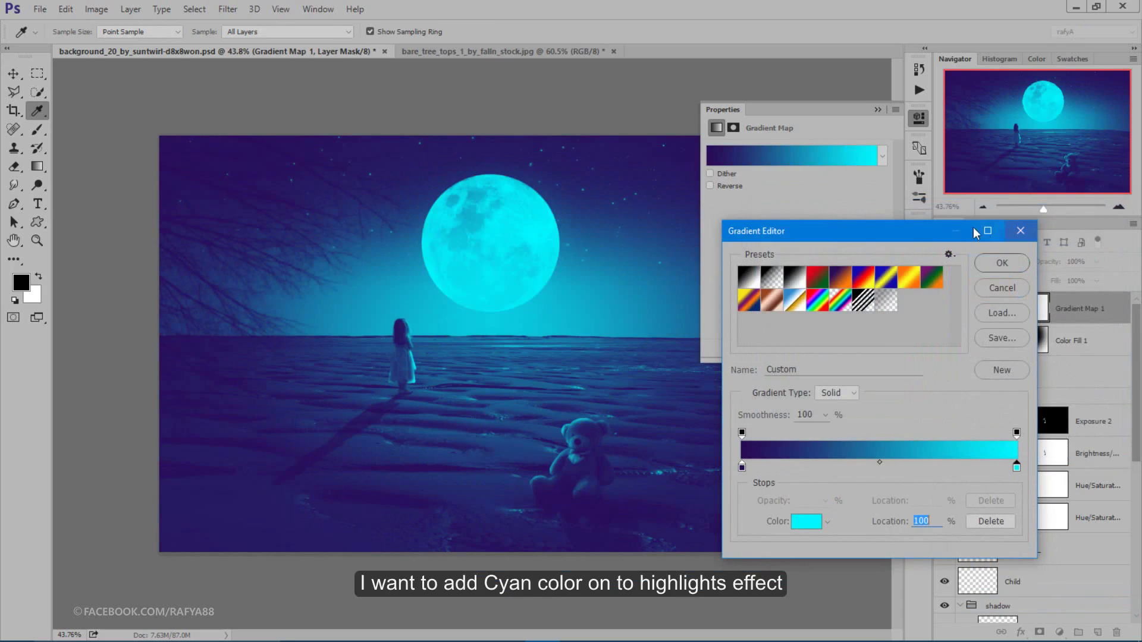
left_click(1006, 263)
Step: Lower the Gradient Map layer's opacity to 25% and toggle it to compare
left_click(878, 110)
left_click_drag(1050, 262, 1007, 272)
left_click(944, 309)
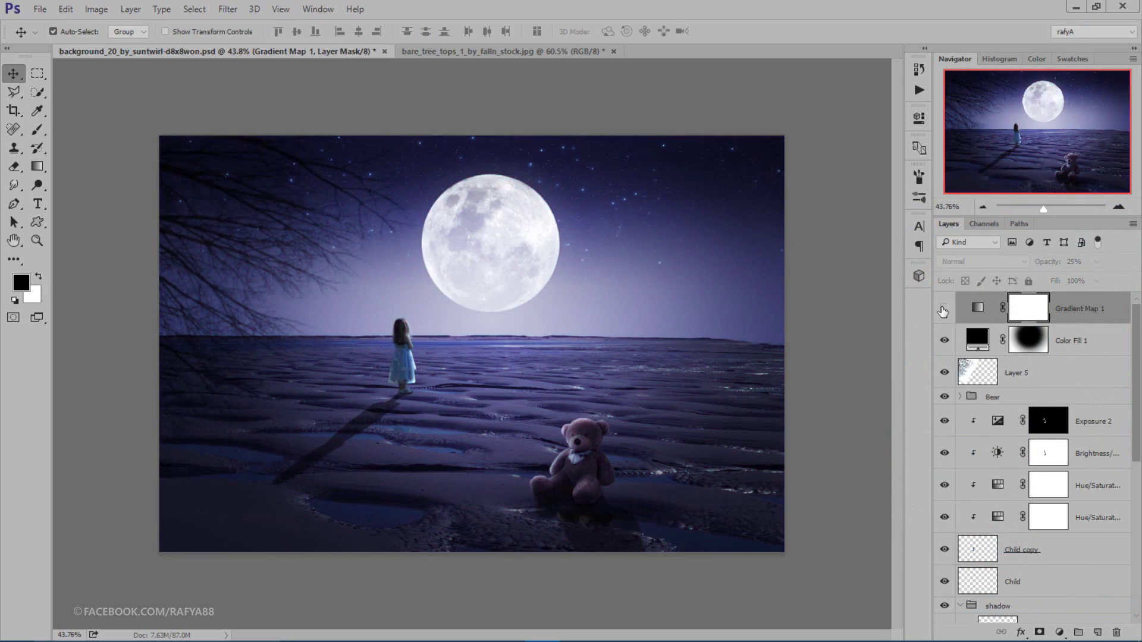
left_click(944, 308)
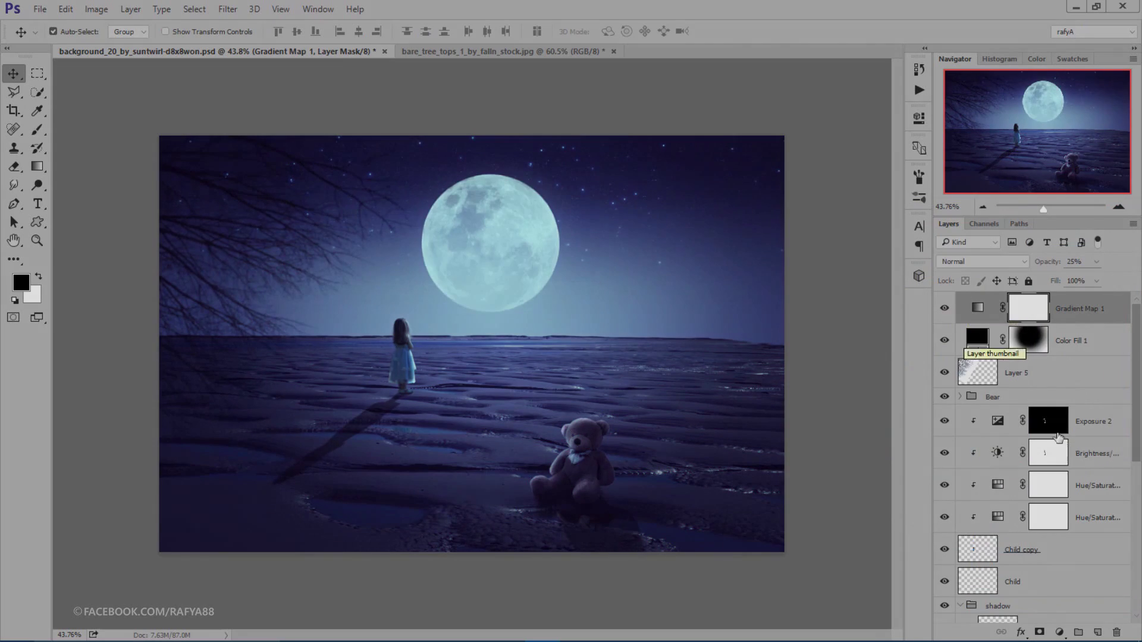
Step: Stamp the visible layers into a merged layer, duplicate it, and set the copy to Linear Light
key("ctrl+shift+alt+e")
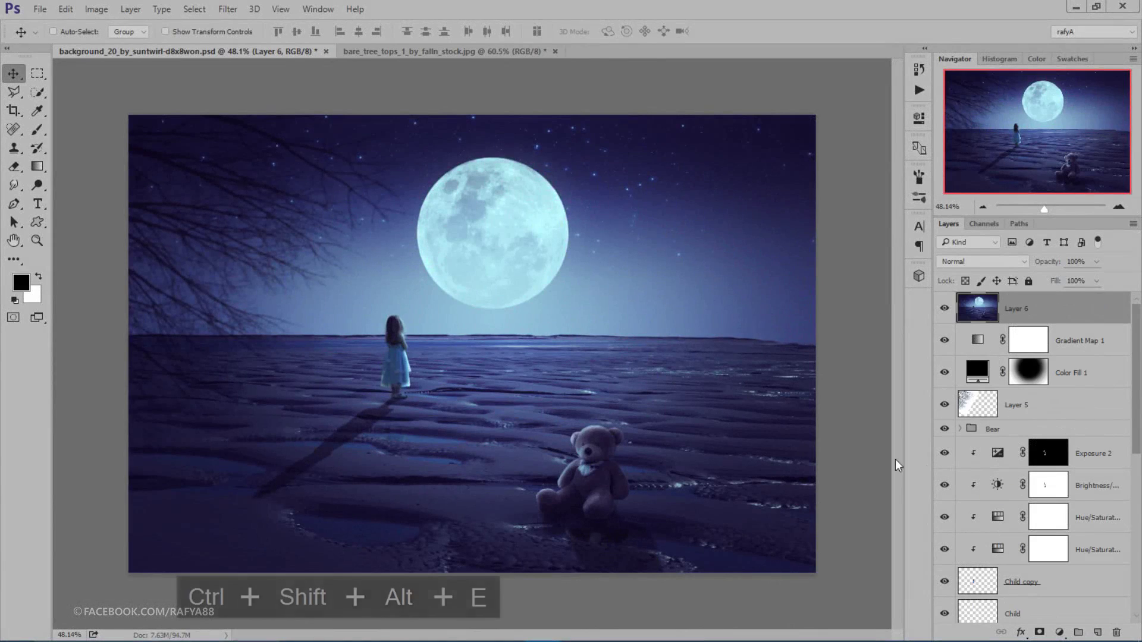
key("ctrl+j")
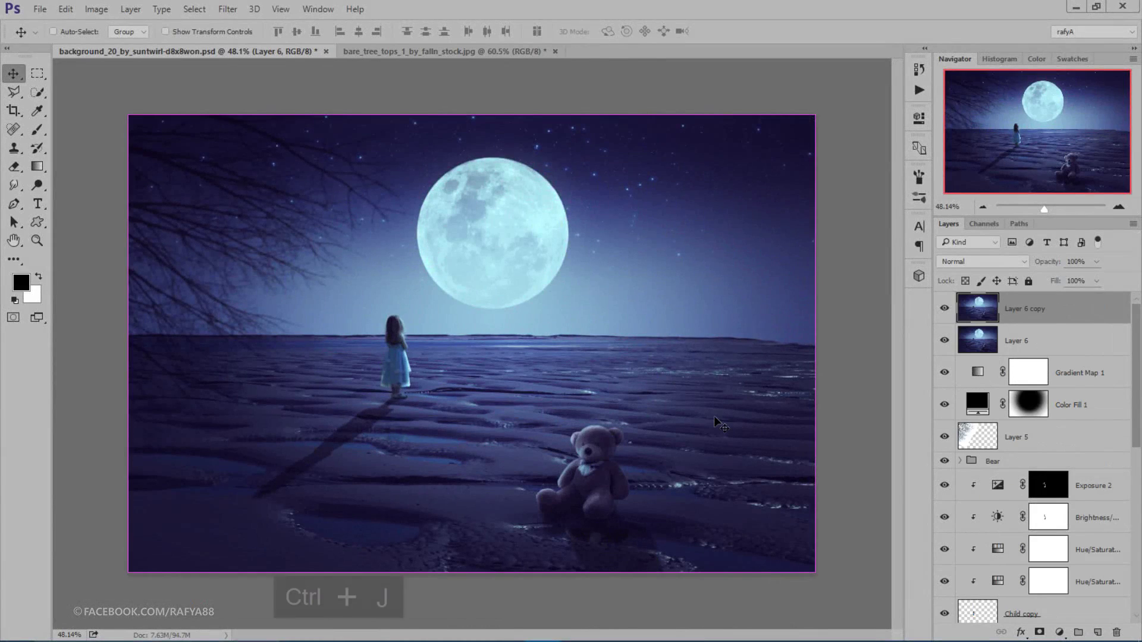
left_click(983, 261)
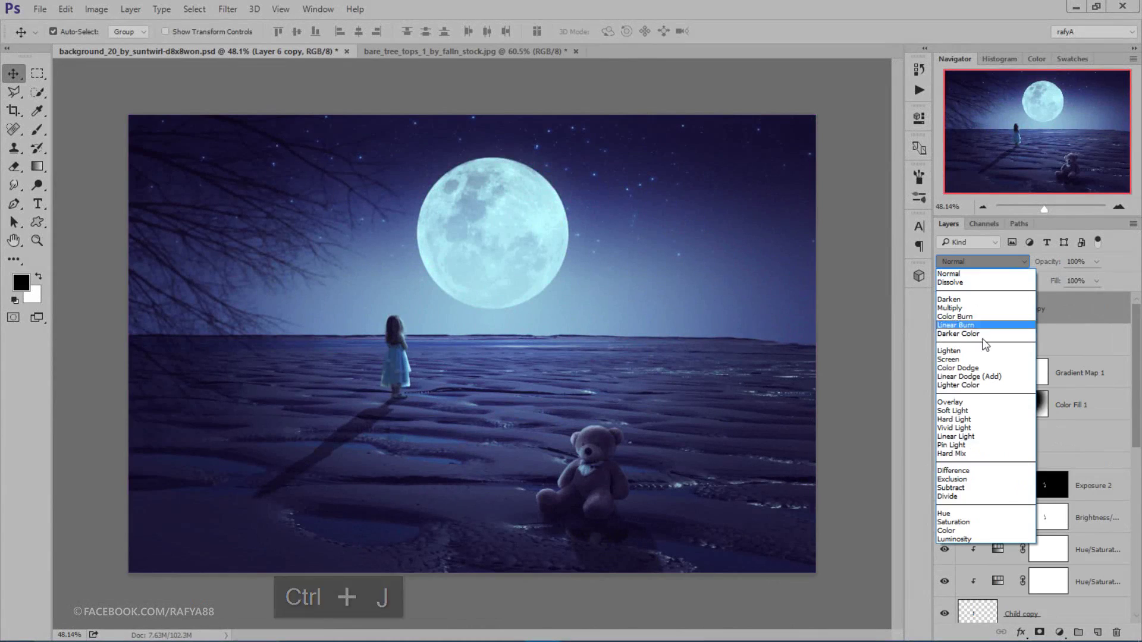
left_click(995, 424)
Step: Apply a High Pass filter with a 1.5 px radius to the Linear Light copy
left_click(228, 9)
mouse_move(236, 288)
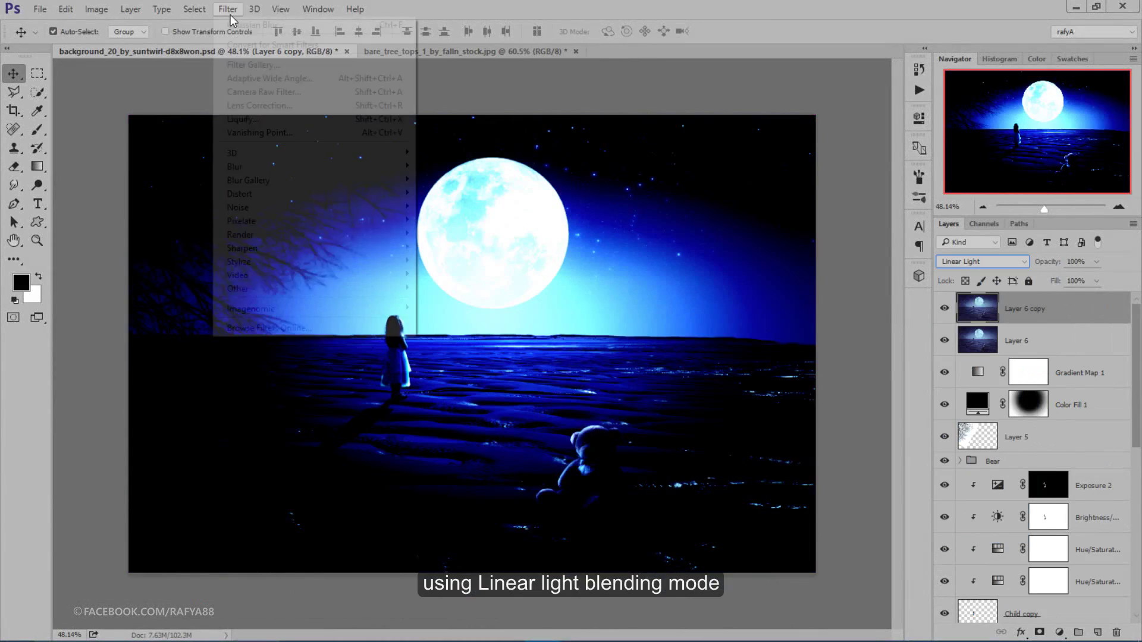
left_click(434, 303)
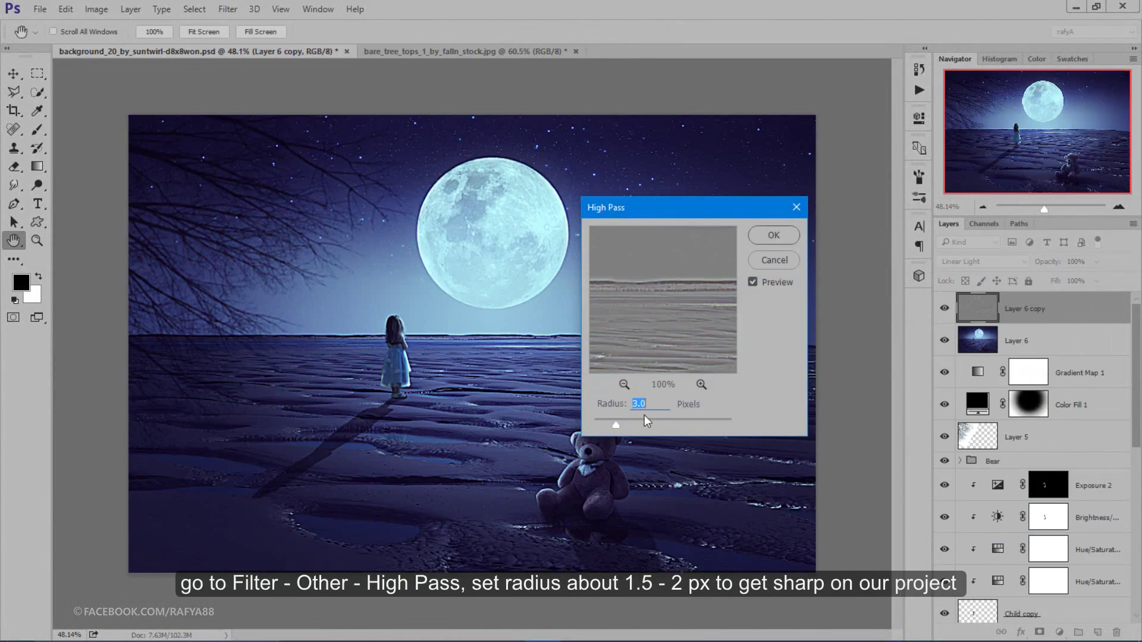
mouse_move(616, 425)
left_mouse_down()
mouse_move(682, 425)
mouse_move(605, 426)
left_mouse_up()
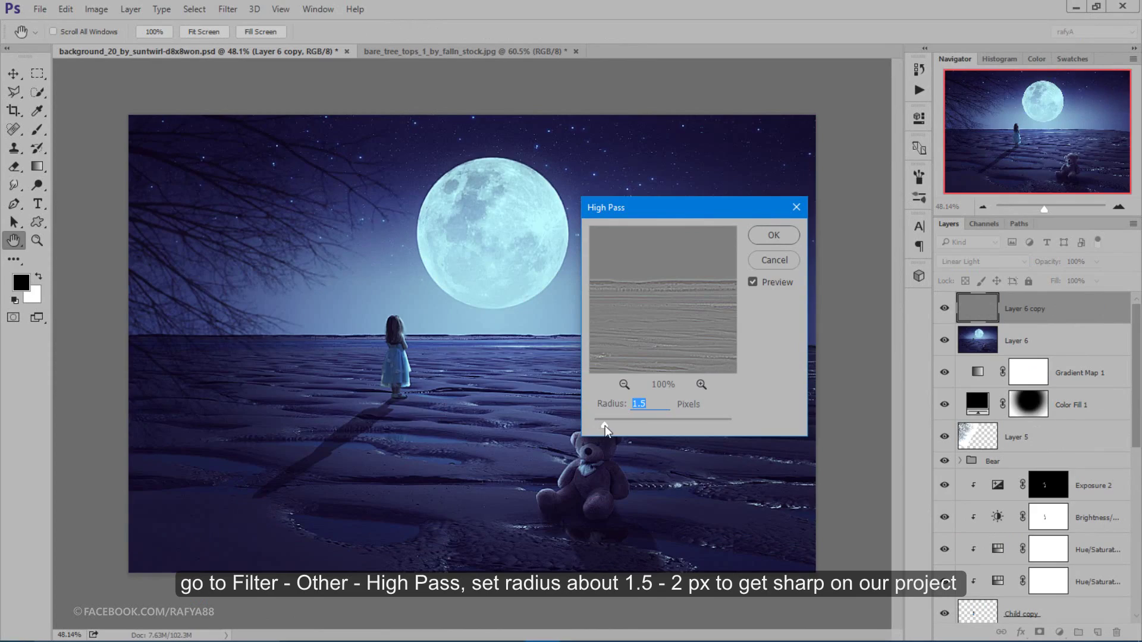